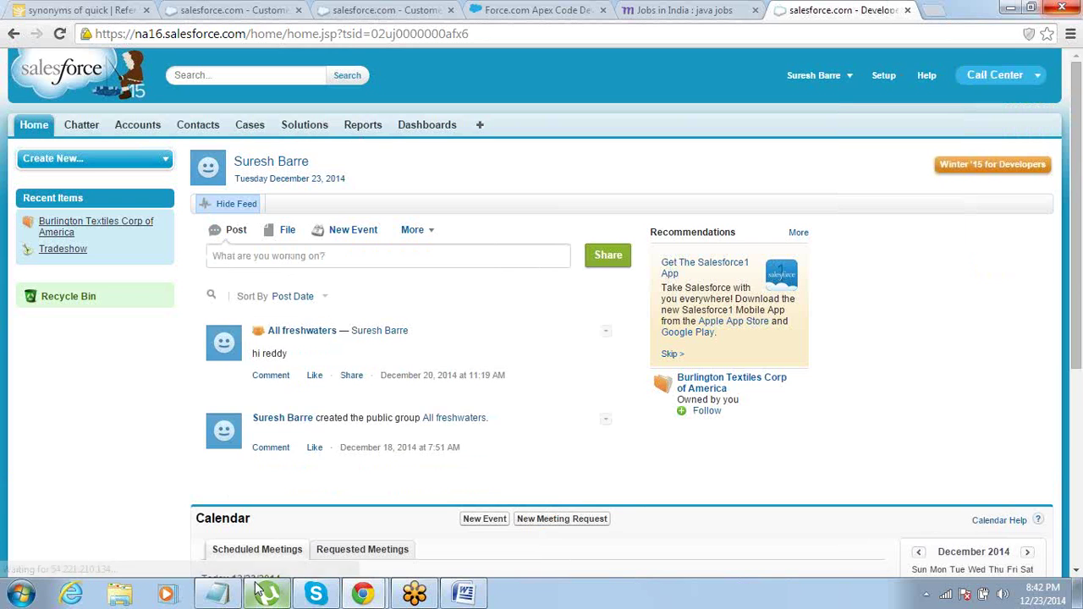
Switch to the Notepad notes and begin the second SFDC component entry with "2> Tab (".
left_click(217, 594)
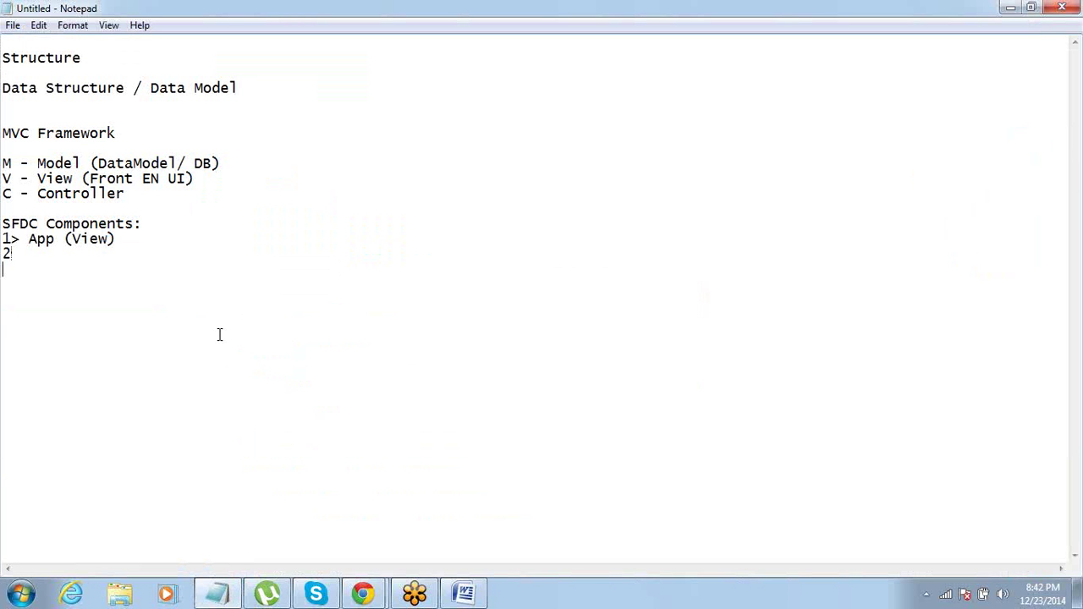
type("> Tab")
key("BackSpace")
type("(")
Replace the App entry's bracketed description with "Collection of Tabs".
key("Up")
key("End")
key("shift+Left")
key("shift+Left")
key("shift+Left")
key("shift+Left")
key("shift+Left")
key("shift+Left")
key("shift+Right")
key("shift+Right")
key("shift+Left")
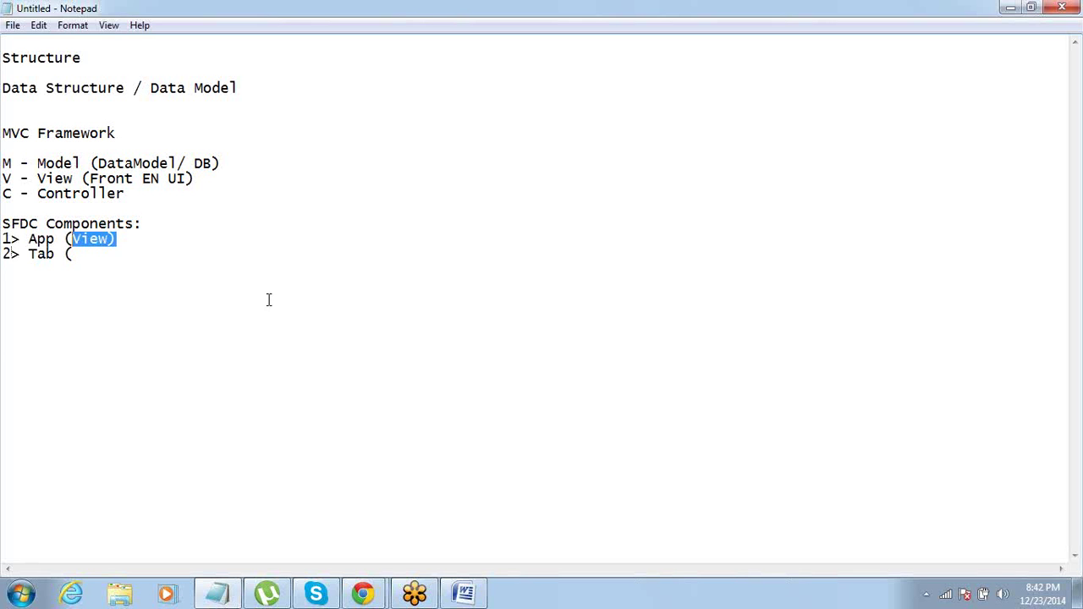
key("BackSpace")
type("Collect")
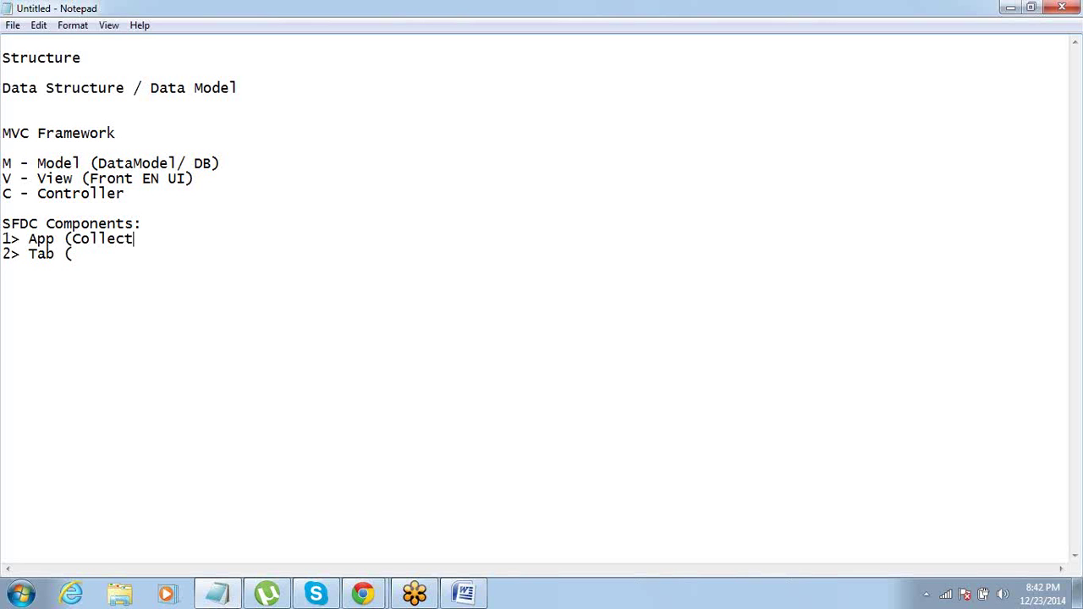
type("ion of Tabs)")
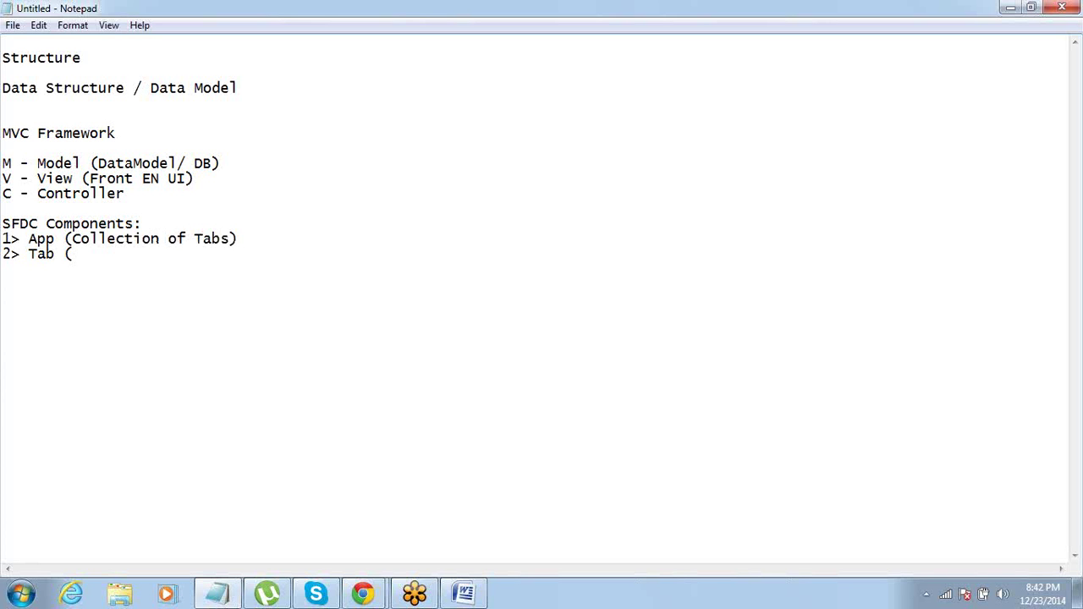
Complete the Tab entry with the description "A button that connects to a DB Object / Webpage)".
left_click(276, 299)
type("A button that conn")
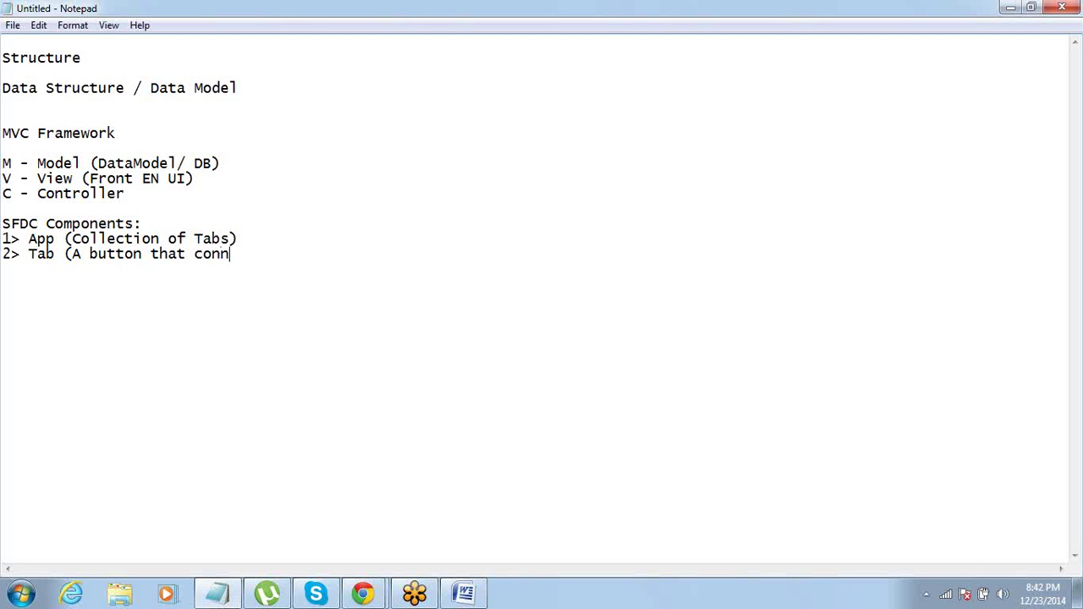
type("ects to a DB O")
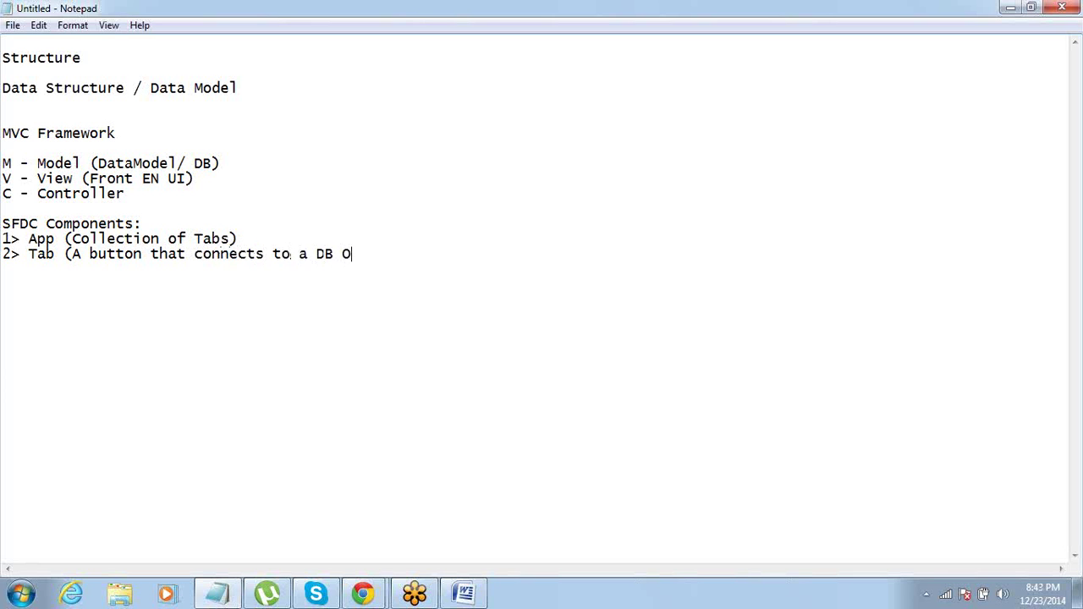
type("bject / Webpage)")
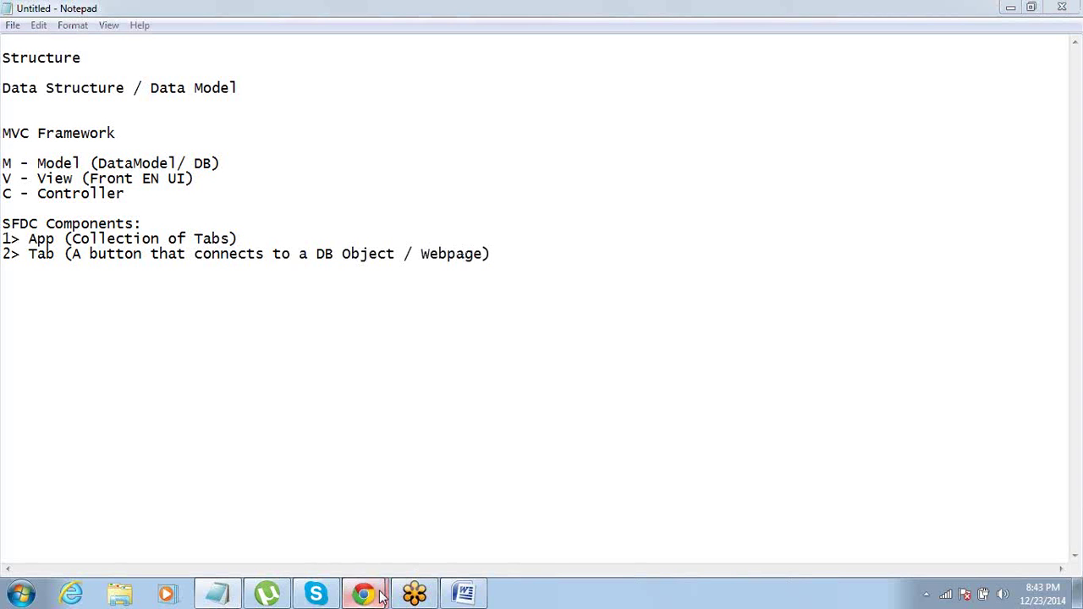
Switch to the Salesforce home page in Chrome to examine its tabs, such as Accounts, and return to Notepad.
mouse_move(362, 593)
left_click(384, 484)
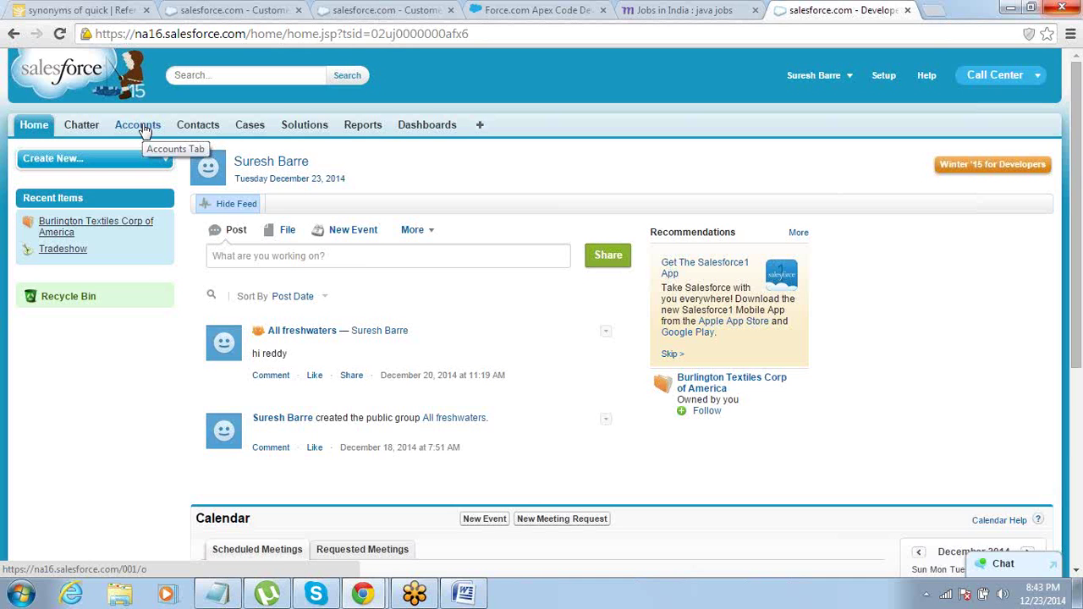
key("alt+Tab")
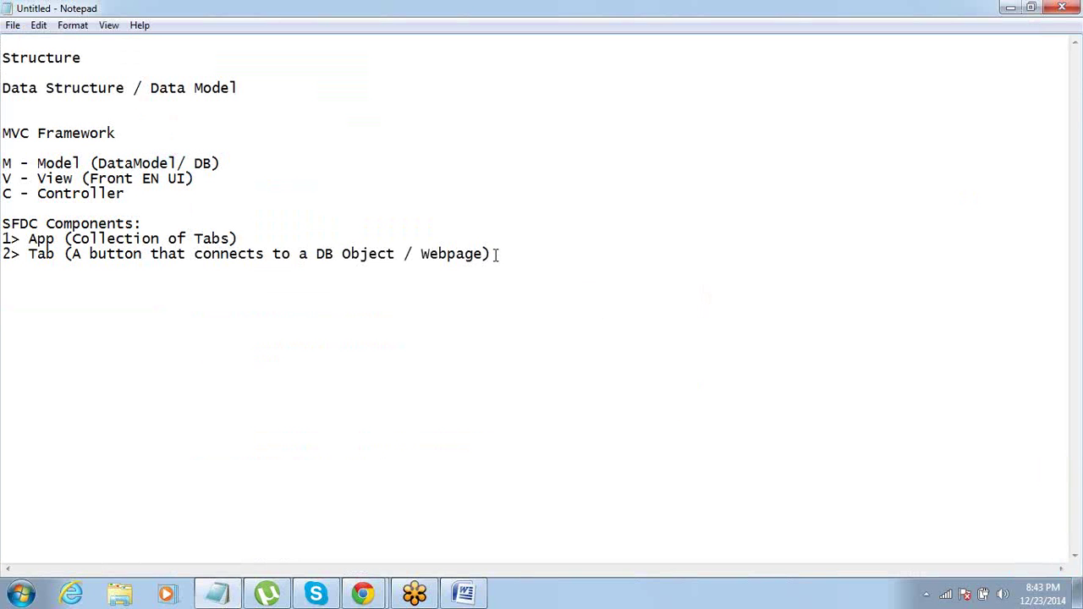
Insert "[i or e]" directly after "Webpage" inside the Tab entry's description.
key("Left")
type("(i or e)")
key("BackSpace")
type("]")
left_click_drag(495, 253, 484, 254)
type("[")
double_click(536, 254)
left_click(527, 254)
double_click(496, 254)
left_click(562, 254)
Add the subheading "View Components" on its own line above the App entry.
key("shift+Up")
key("shift+Up")
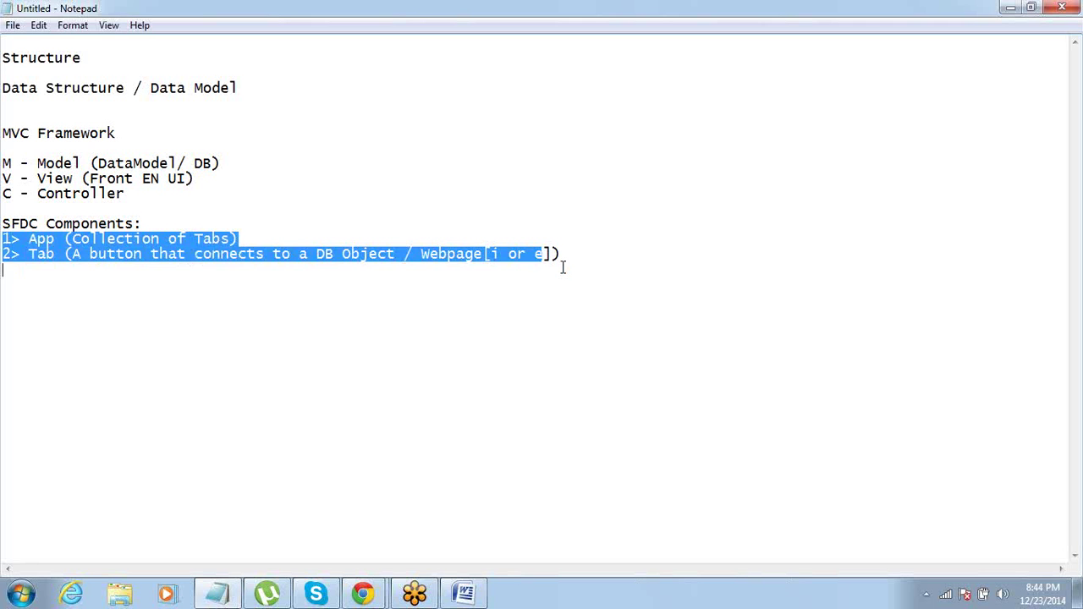
key("Right")
key("Up")
key("Up")
key("Up")
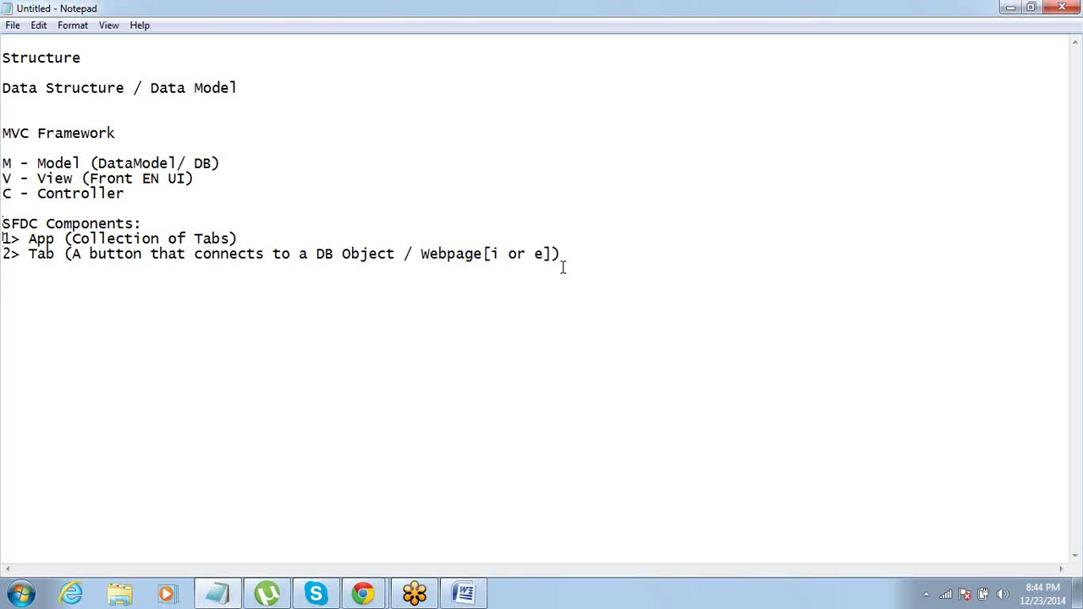
key("Return")
key("Up")
type("View")
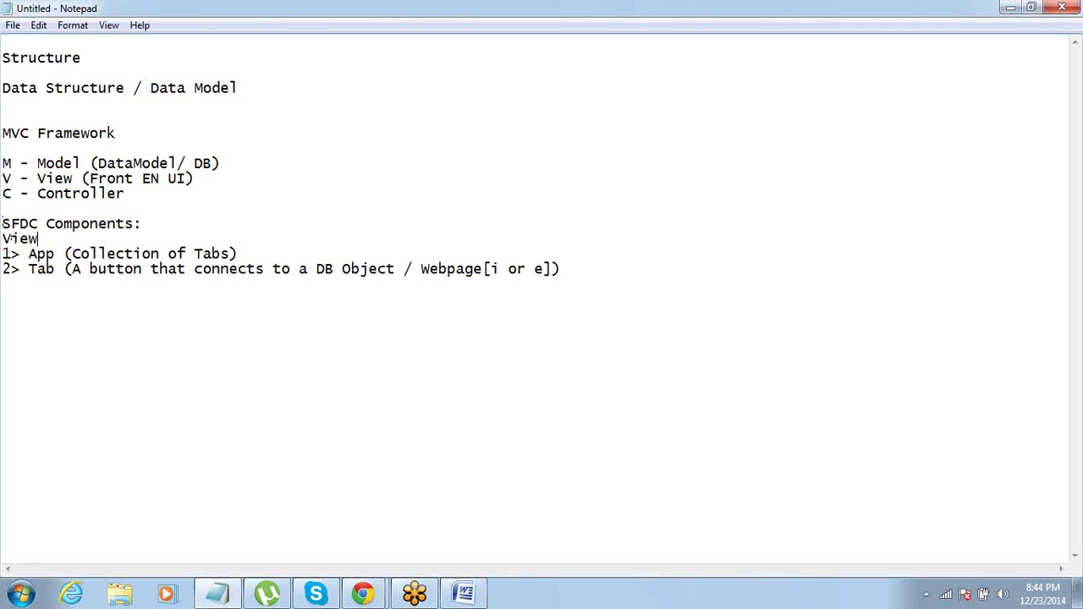
type(" Components")
Below the Tab entry, add the heading "Model Components" with the first item "1> Object (Table of Data)".
key("Return")
key("Return")
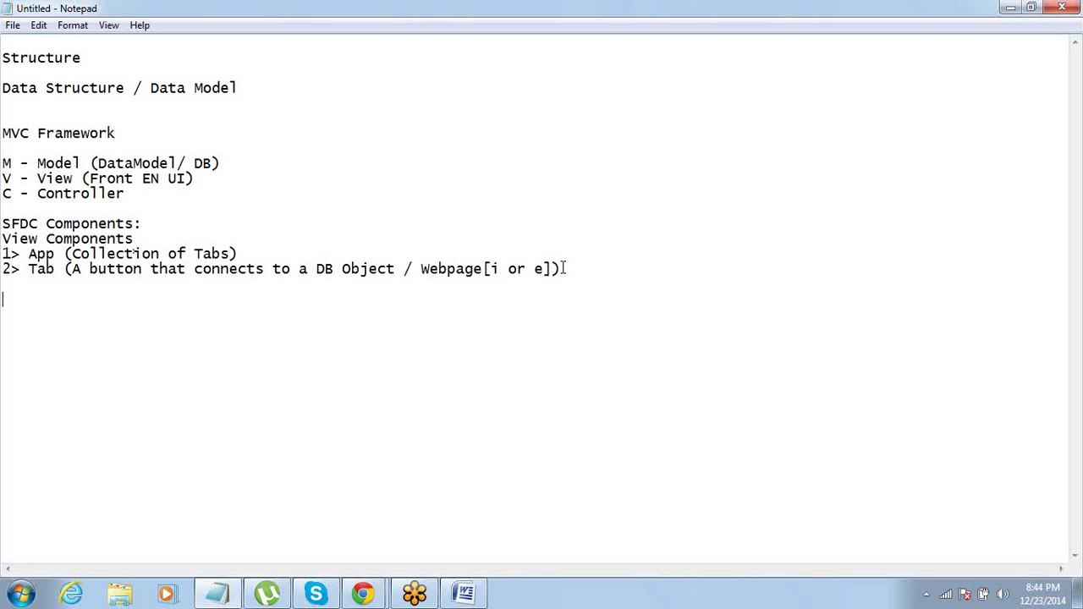
type("Model Components ")
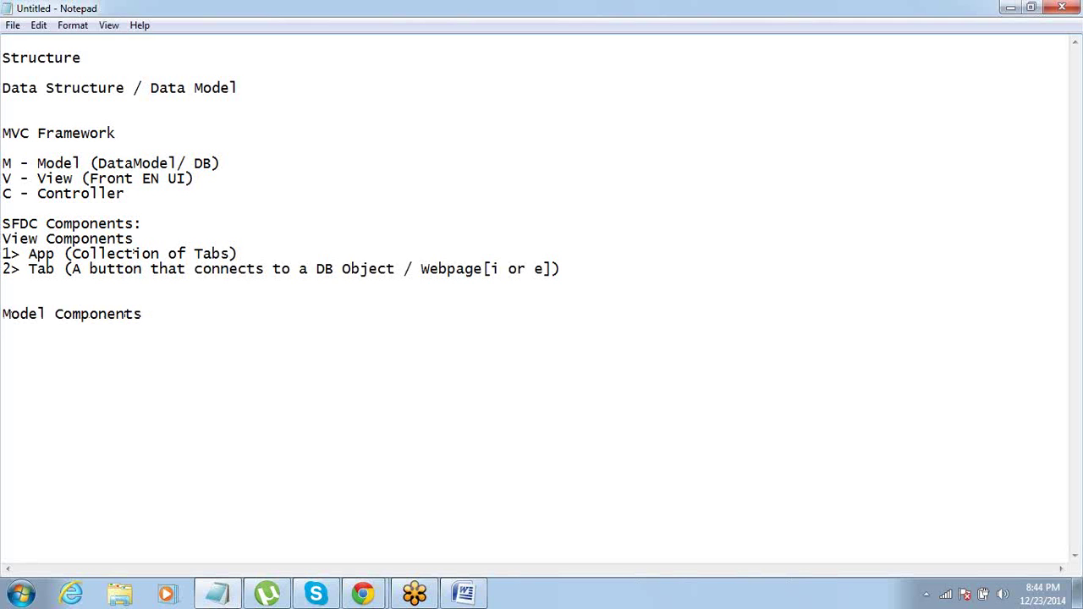
type("1> Object")
type("(T")
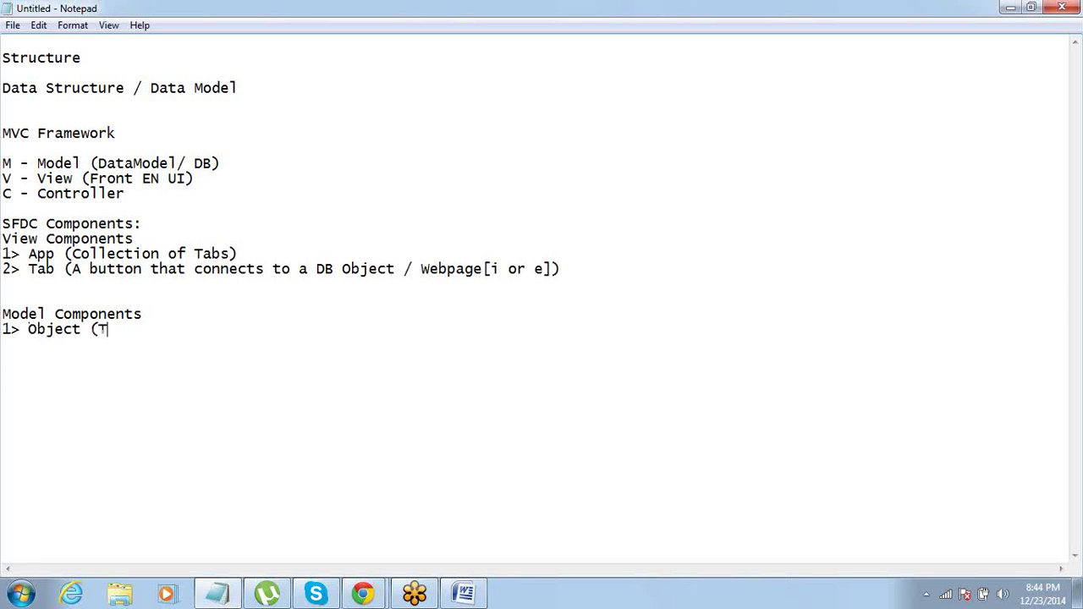
type("able of Data")
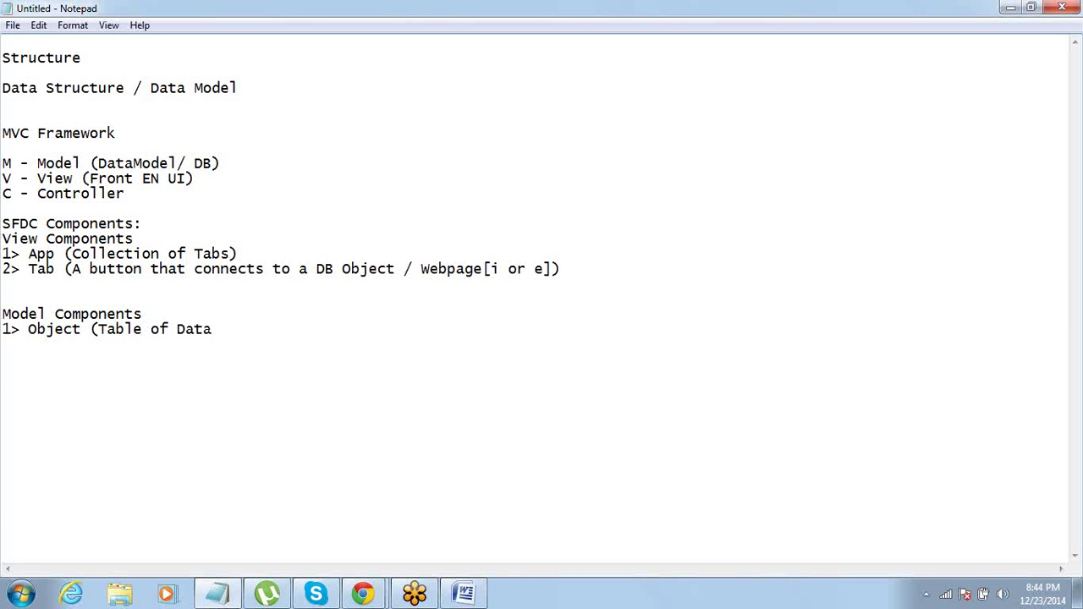
type(")")
Add the second model component, "2> Fields (Column in a Table)".
type("2")
type("> ")
type("Fiel")
type("ds")
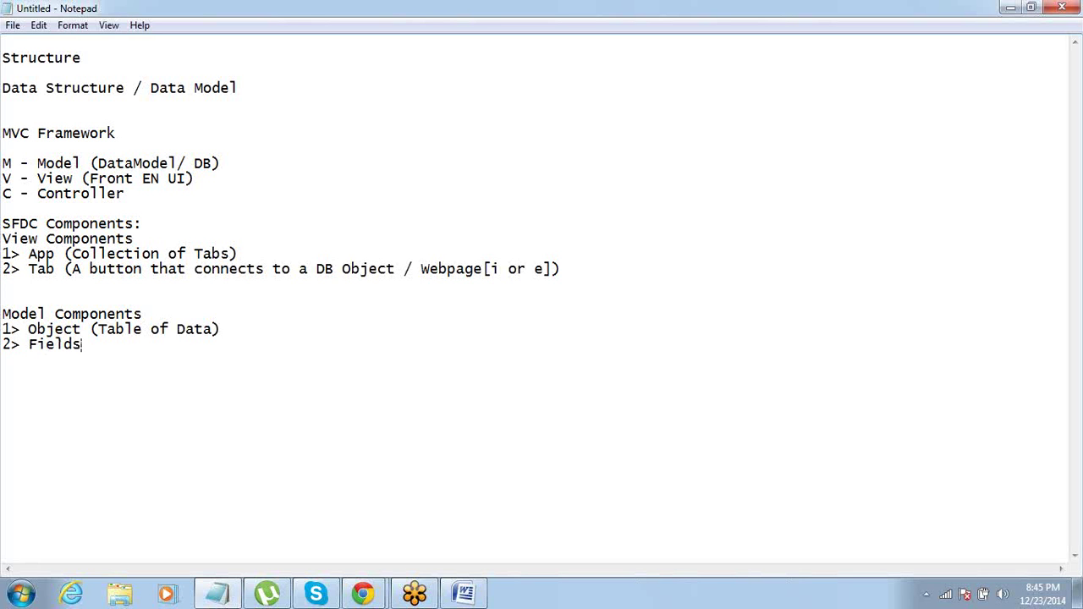
type(" (Column in")
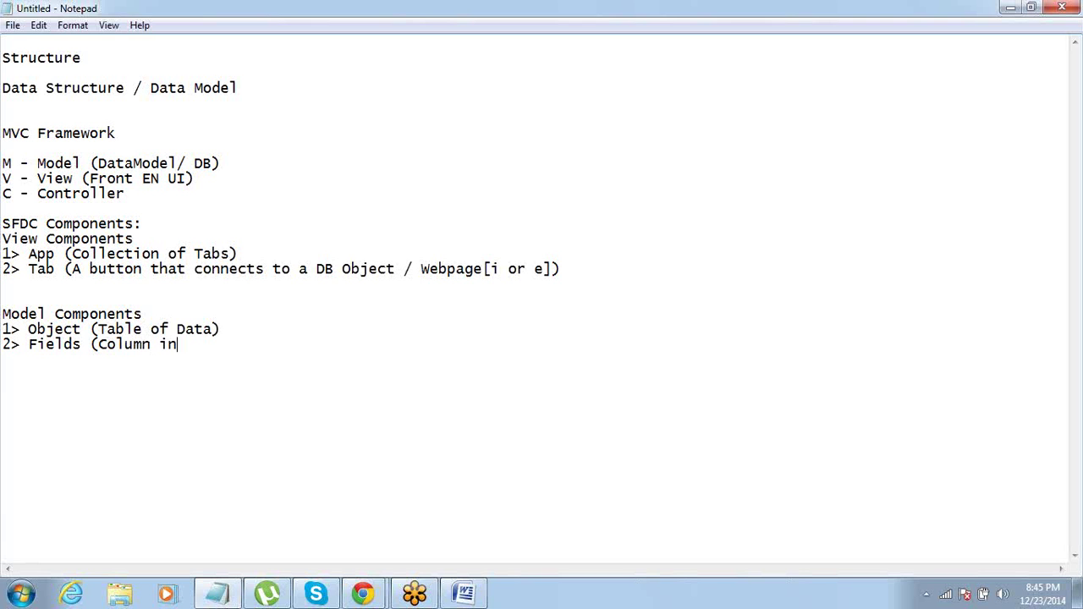
type(" a Table)")
Launch Microsoft Excel 2007 and merge and center cells B1 to F1 in the blank workbook.
left_click(20, 593)
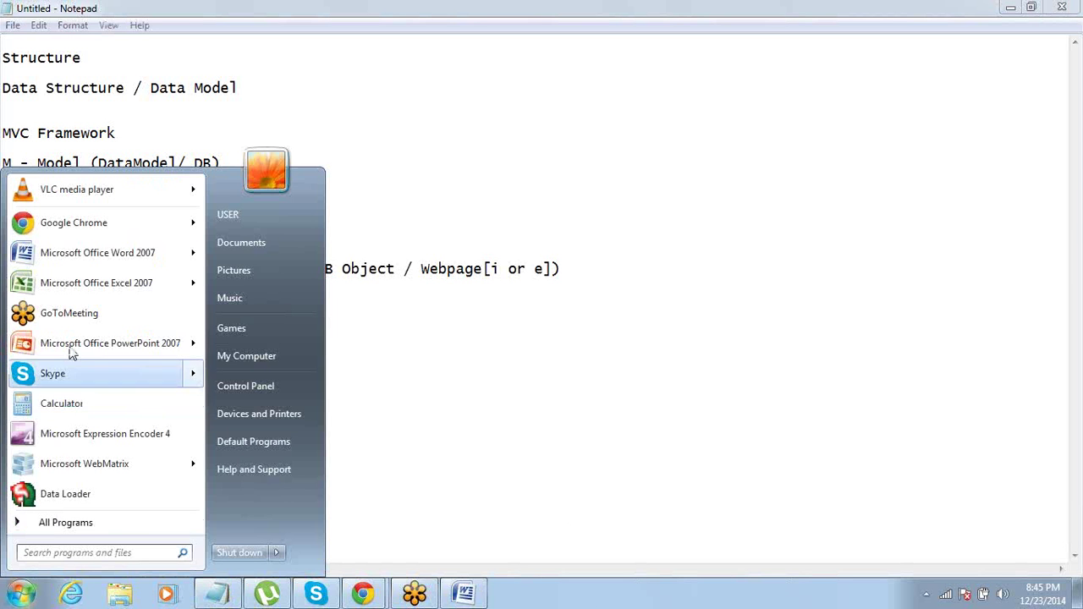
left_click(97, 284)
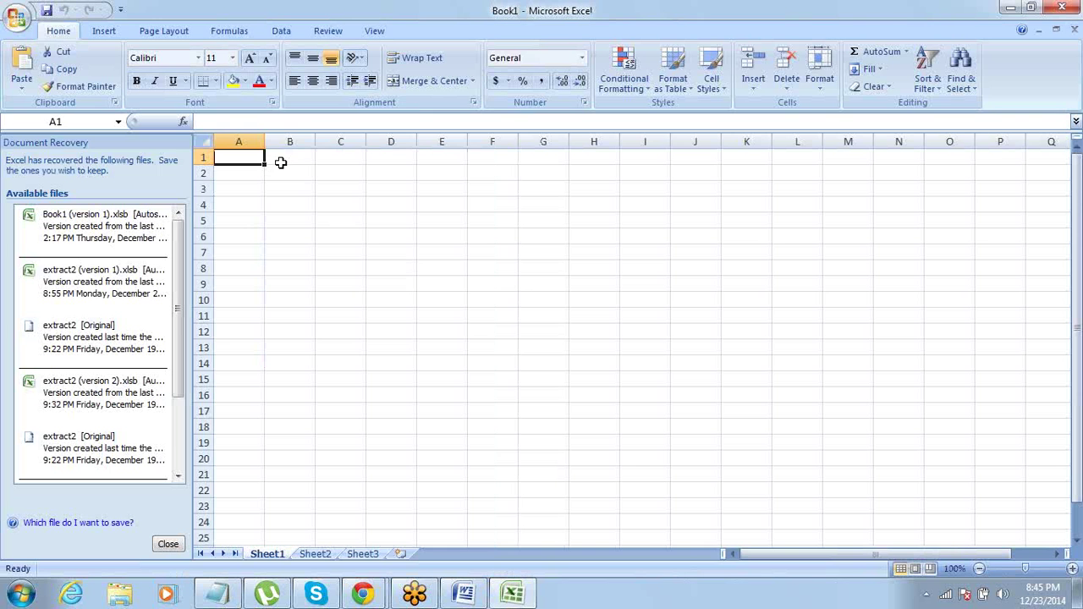
left_click_drag(286, 161, 296, 168)
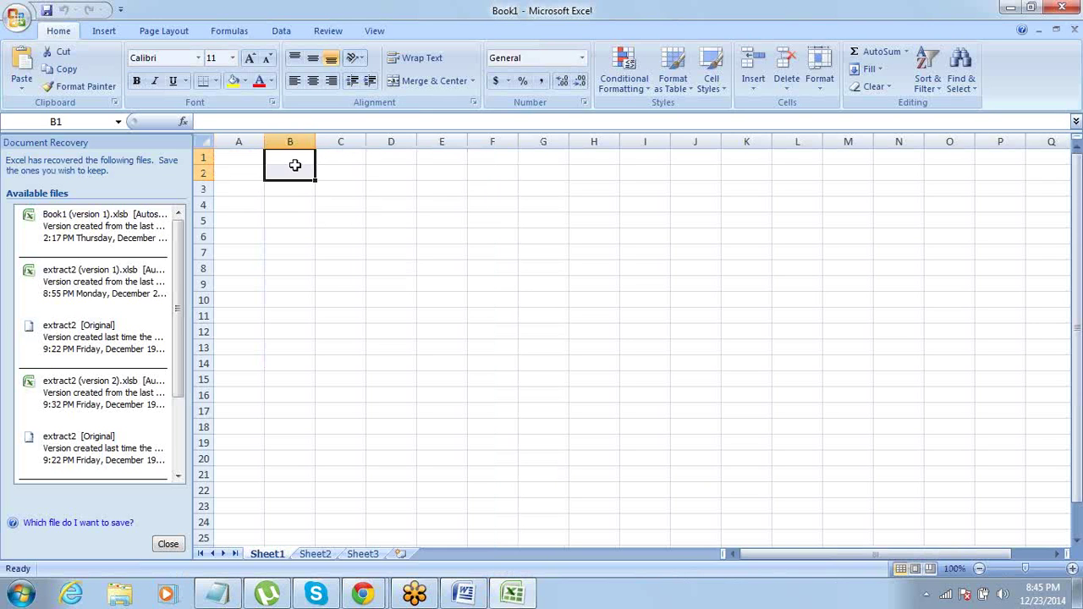
key("shift+Up")
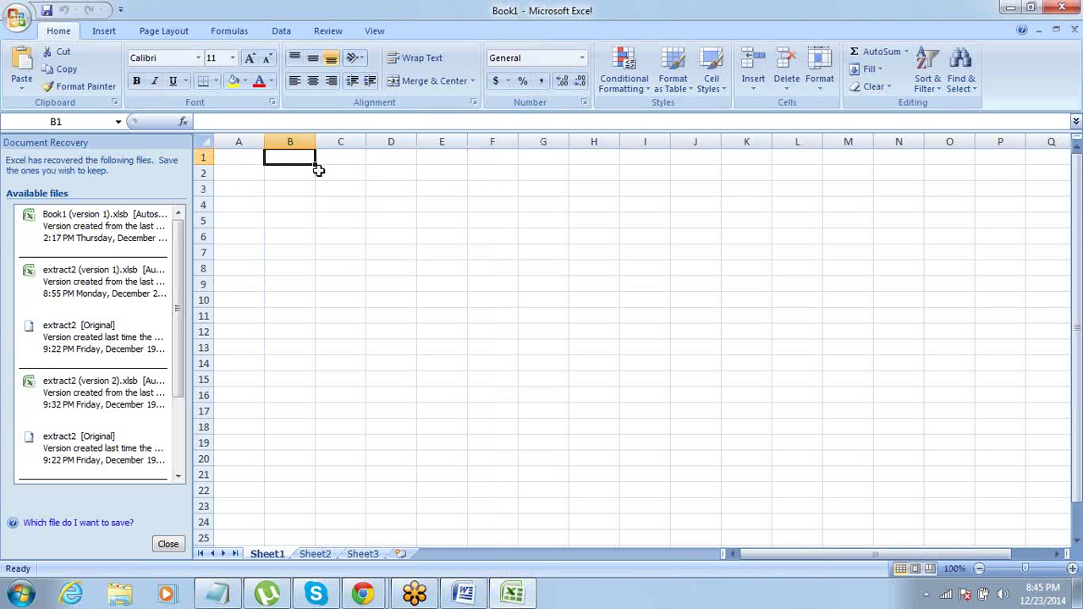
left_click_drag(318, 170, 495, 161)
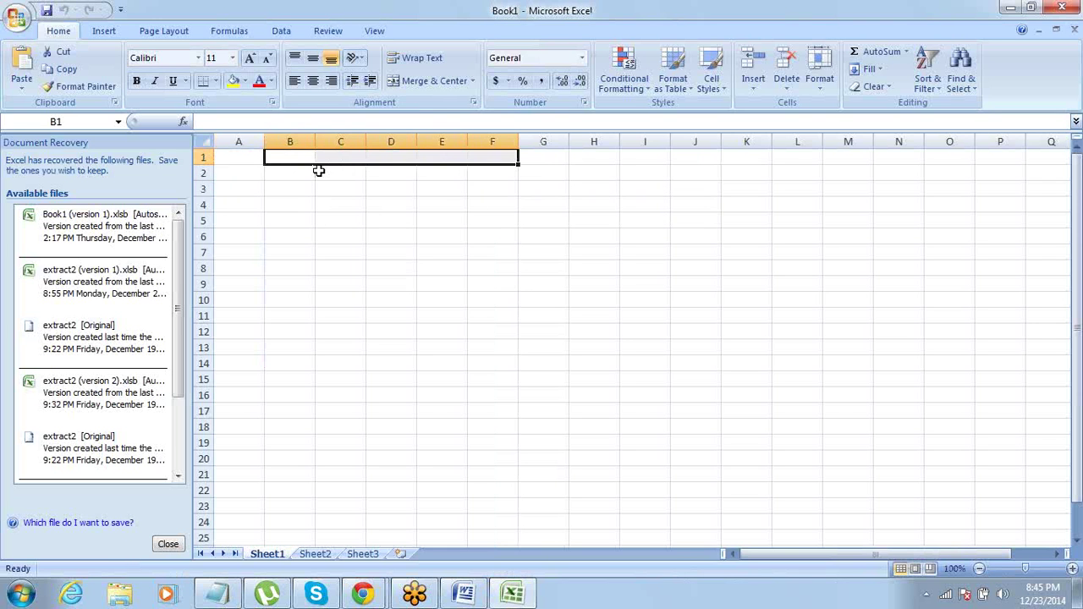
left_click(442, 83)
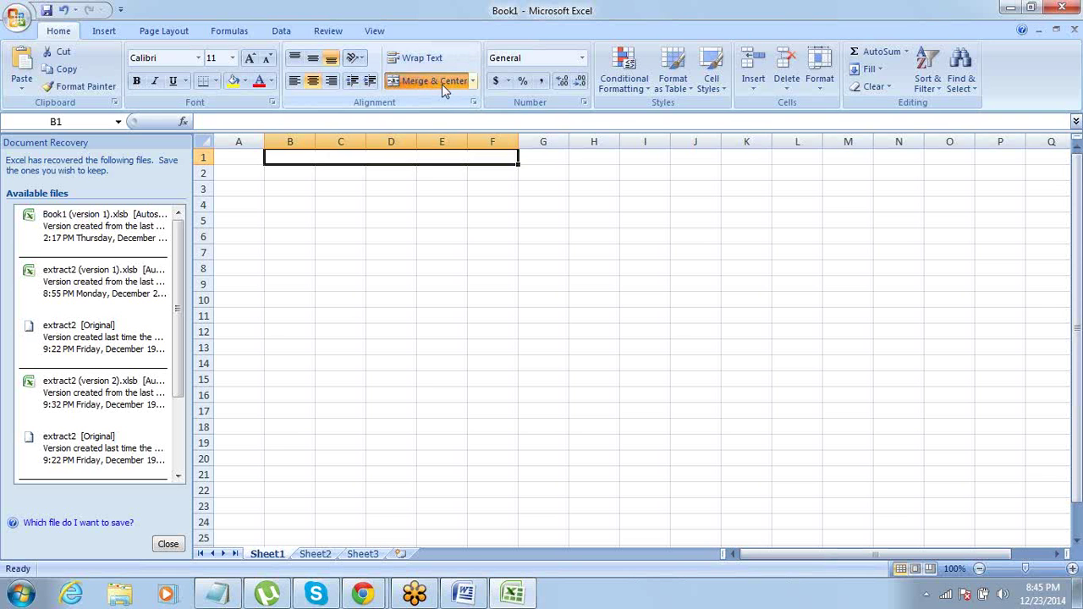
Enter the column headers Name, Industry, Type, Phone and Fax in cells B2 to F2.
key("Return")
type("Name")
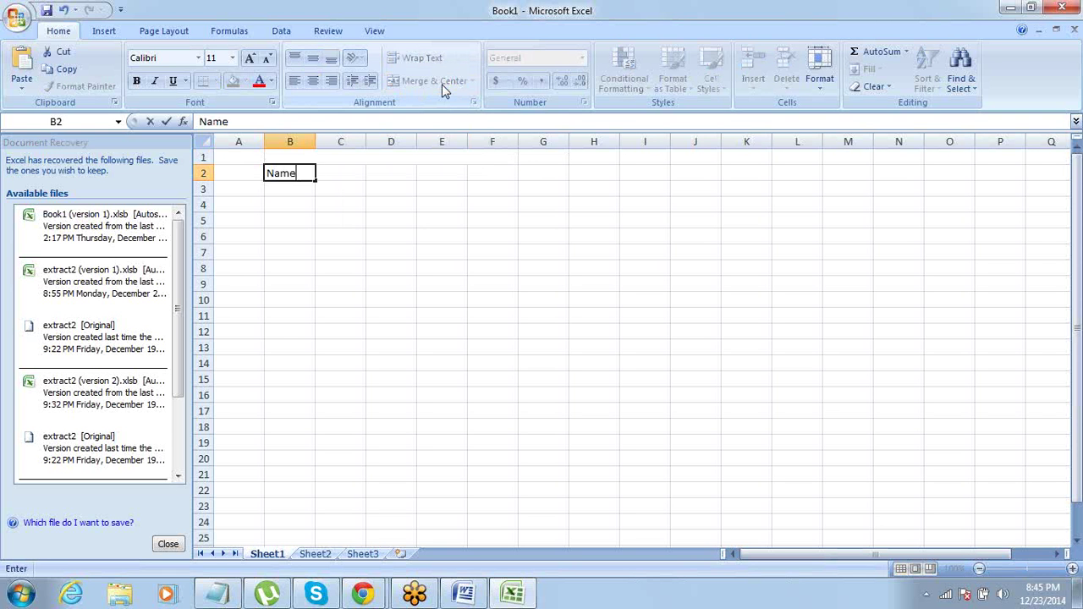
key("Tab")
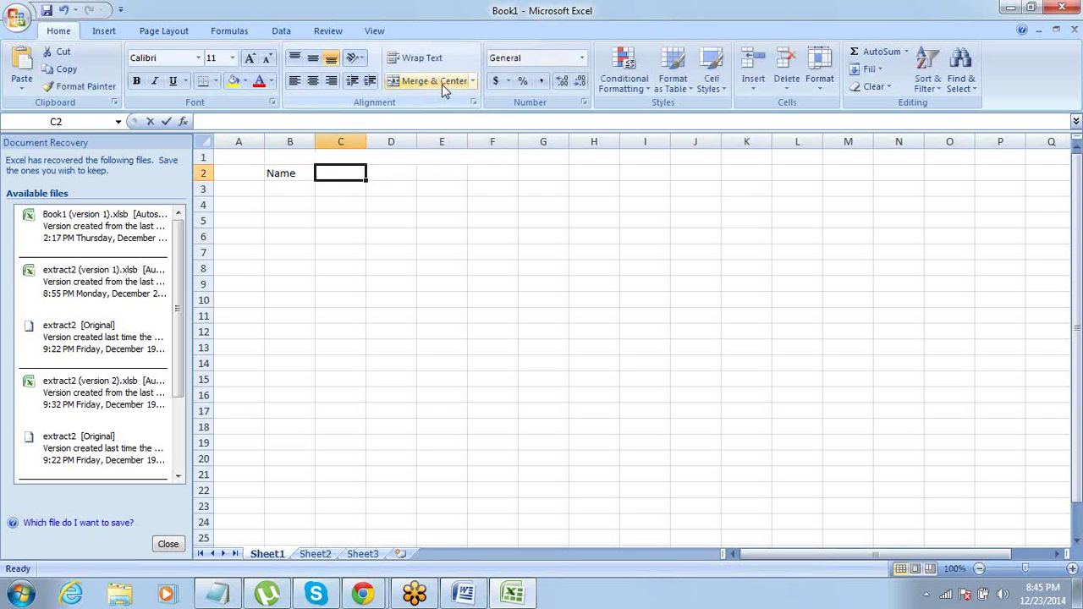
type("Industry")
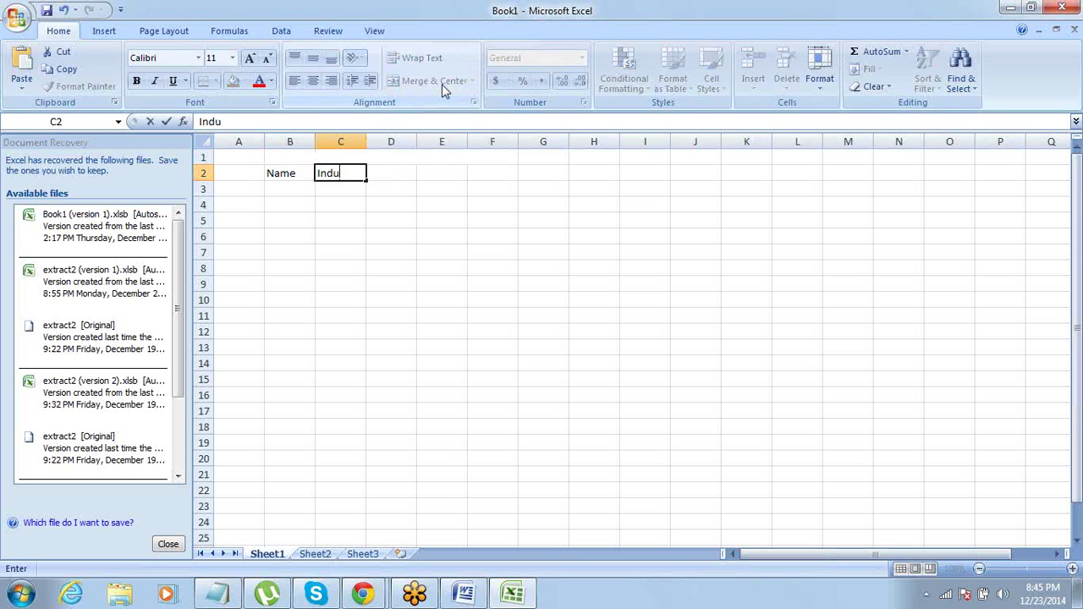
key("Tab")
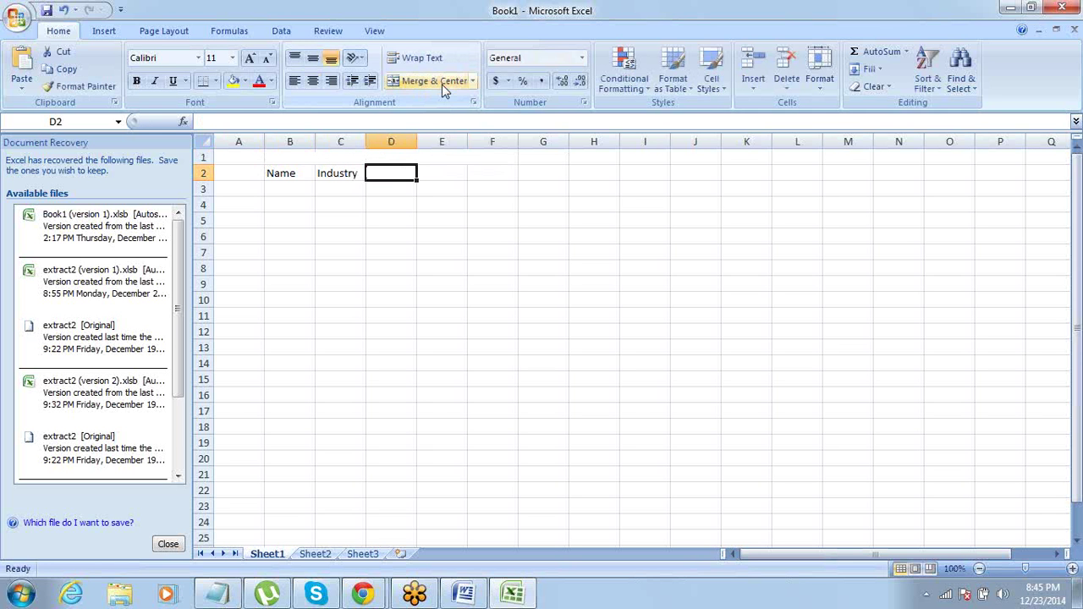
type("Type")
key("Tab")
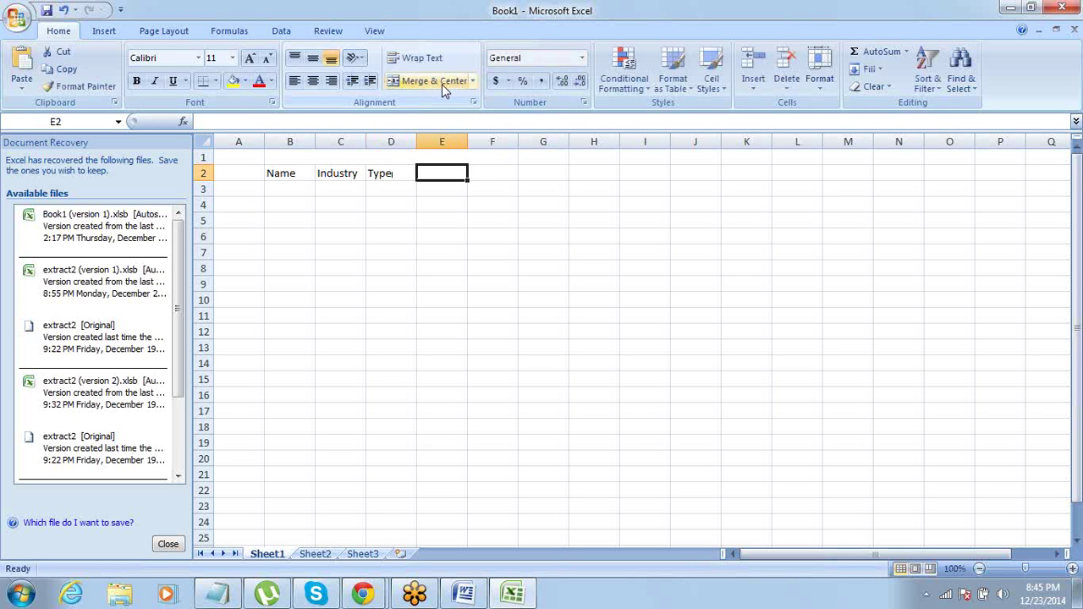
type("Phone")
key("Tab")
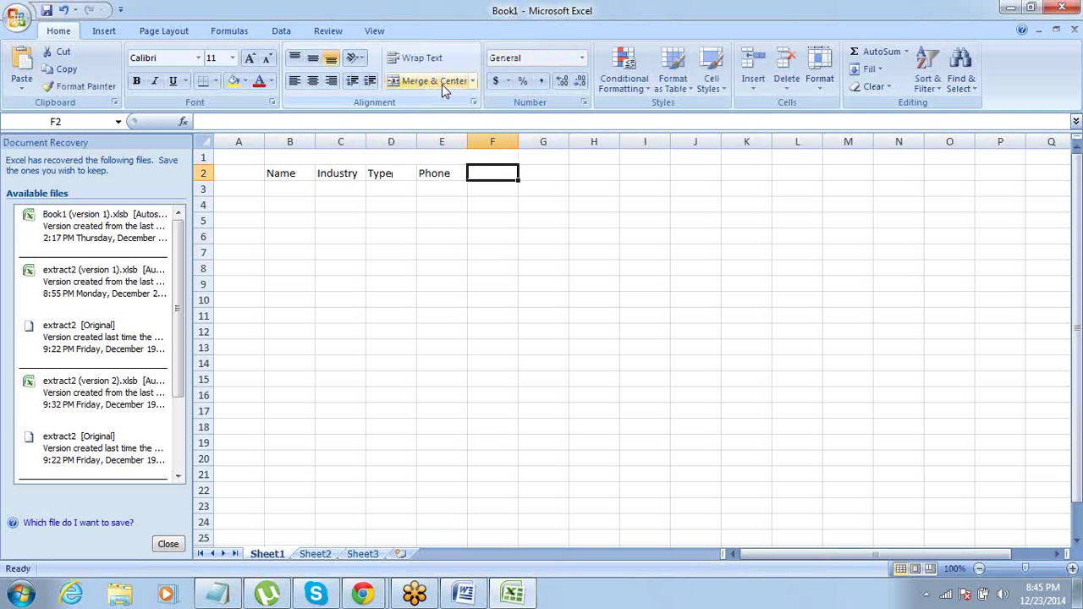
type("Fax")
key("Tab")
Make the header cells B2 to F2 bold.
key("shift+Left")
key("shift+Left")
key("shift+Left")
key("shift+Left")
key("ctrl+b")
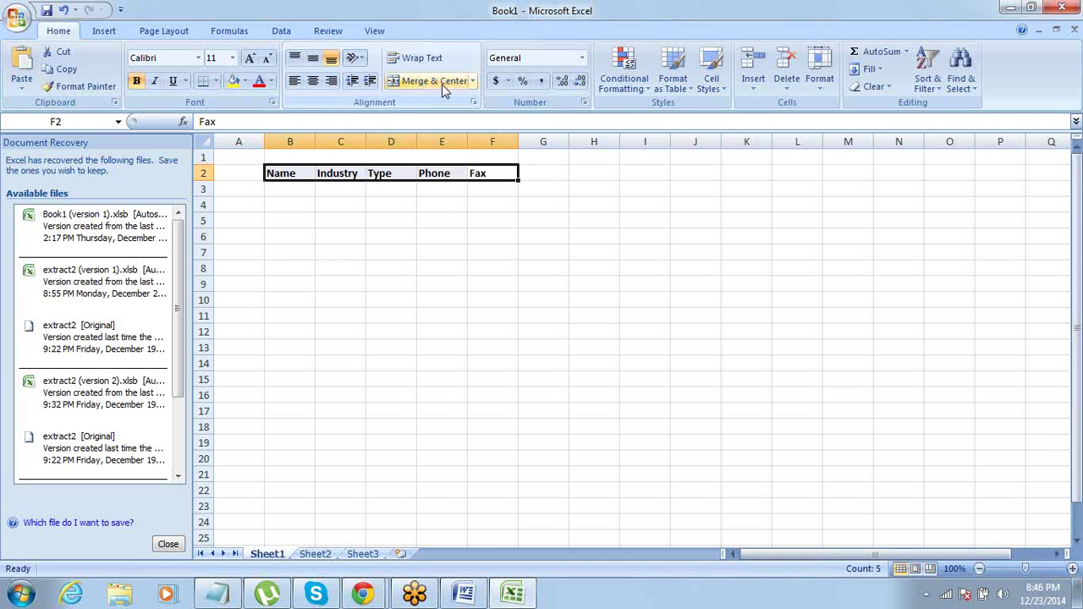
Return to the Notepad notes and add the third model component, "3> Records (Rows of Data)".
key("alt+Tab")
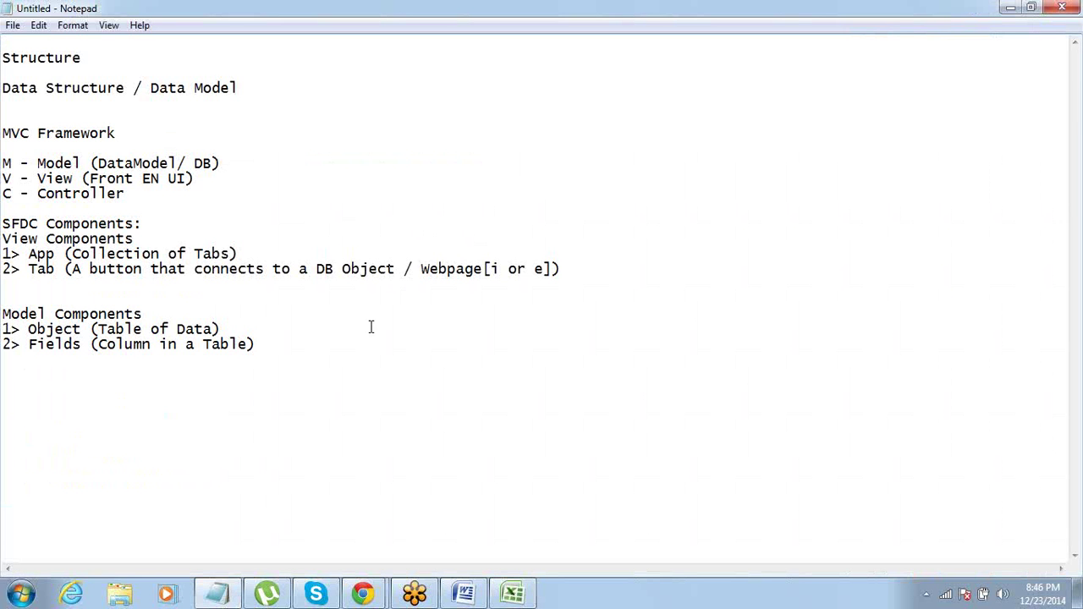
key("Return")
type("3> Records ")
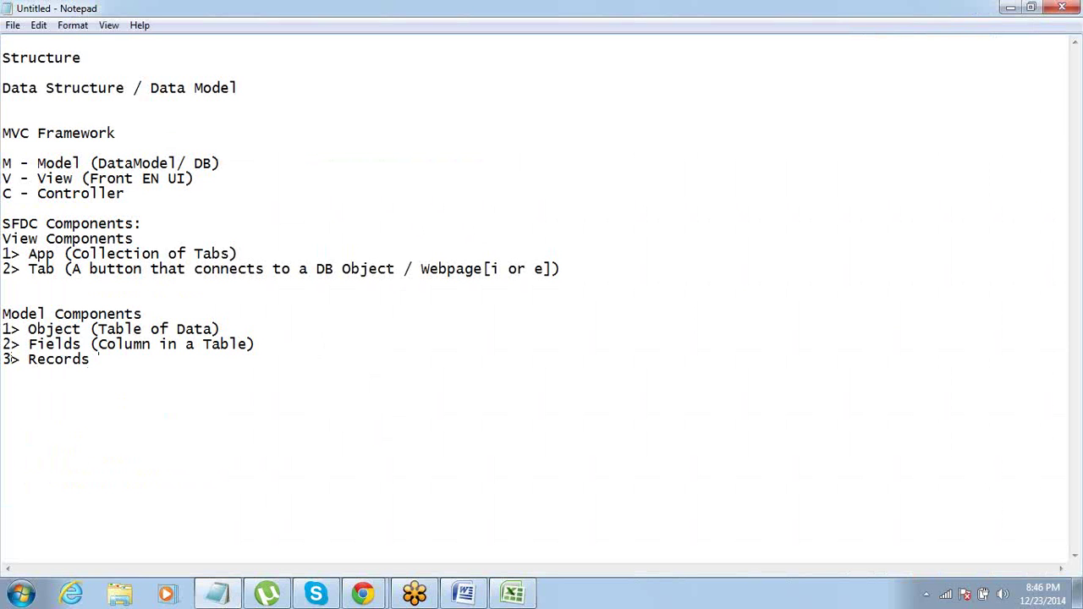
type("(Rows of Data0")
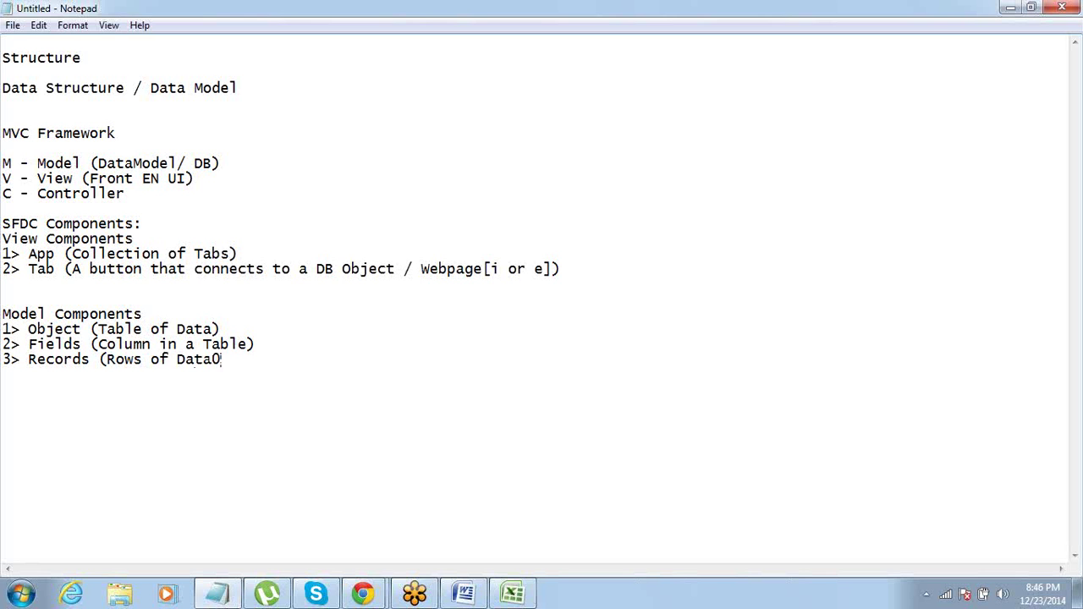
key("BackSpace")
type(")")
key("shift+End")
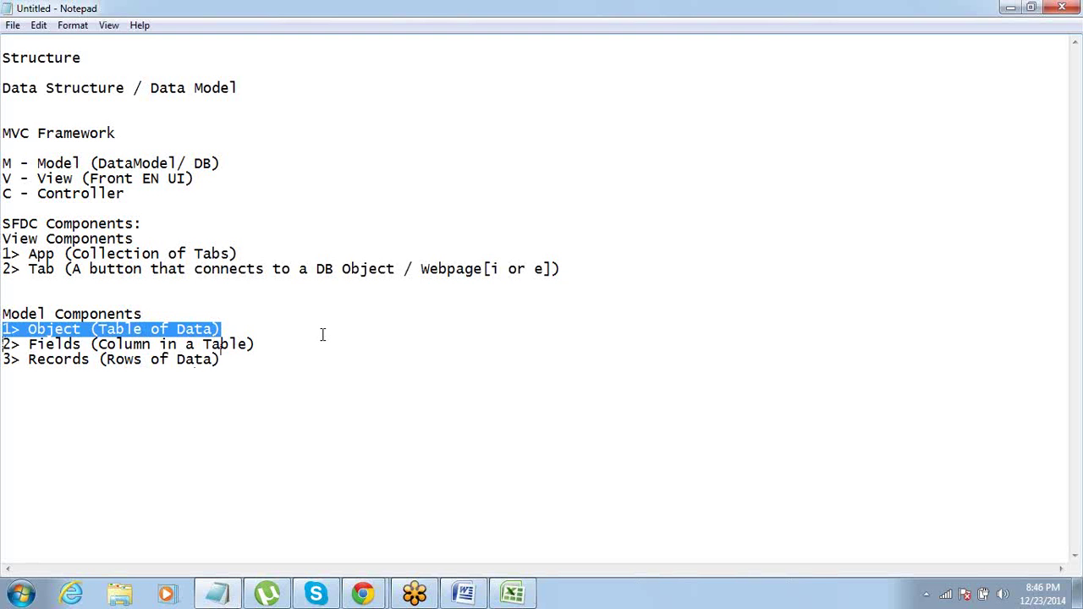
Highlight the Object, Fields and Records lines under Model Components in the notes for review.
key("shift+Down")
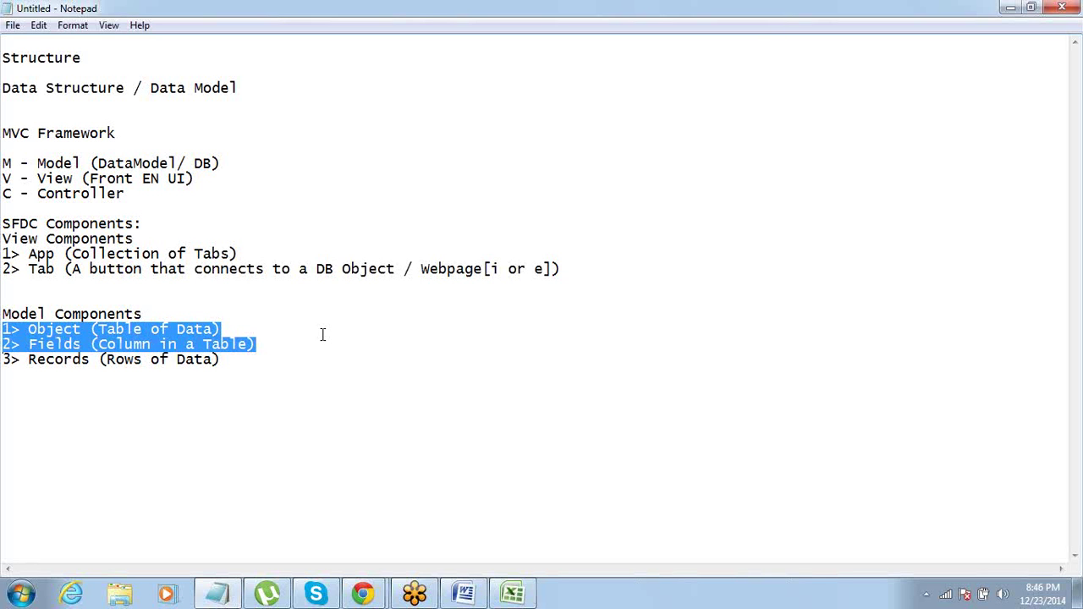
key("ctrl+shift+Right")
key("ctrl+shift+Right")
key("ctrl+shift+Right")
key("ctrl+shift+Right")
key("ctrl+shift+Right")
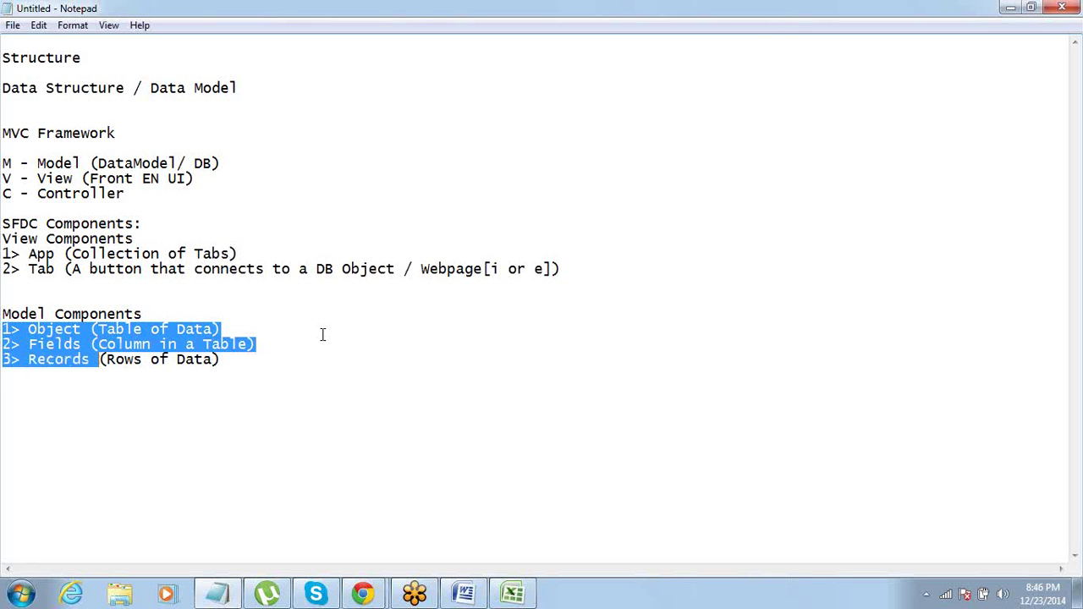
key("ctrl+shift+Right")
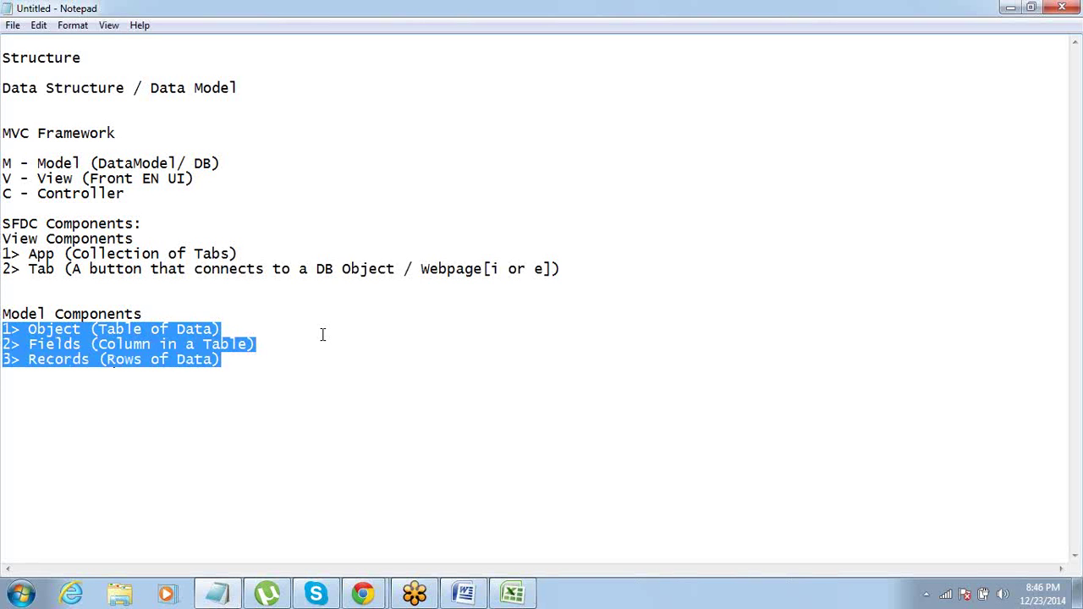
Review the App and Tab definitions under View Components by highlighting each line, and clear the selection.
key("Up")
key("Up")
key("Up")
key("Up")
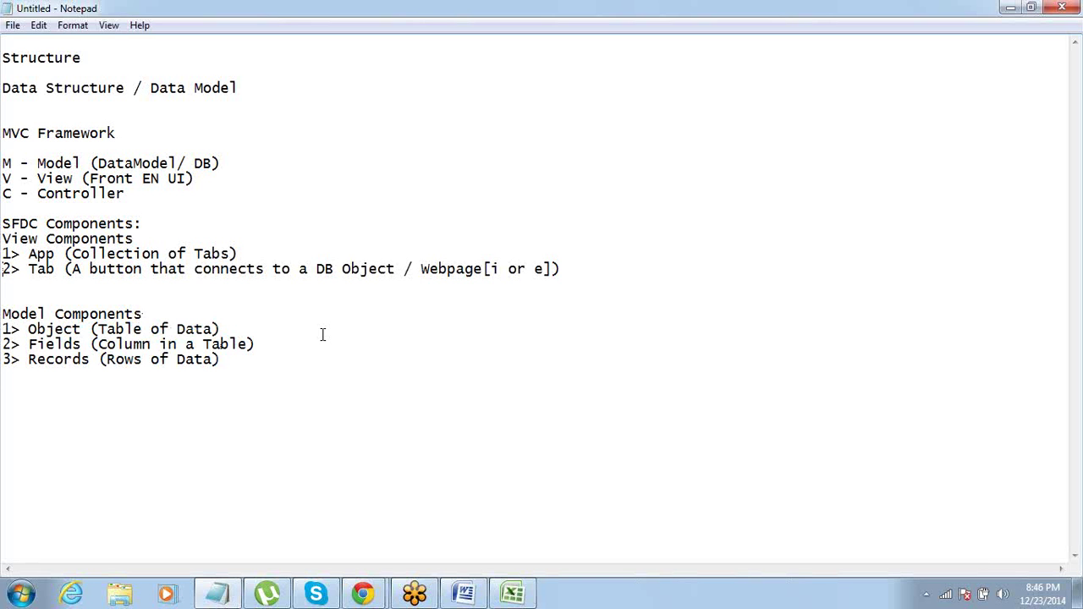
key("shift+Down")
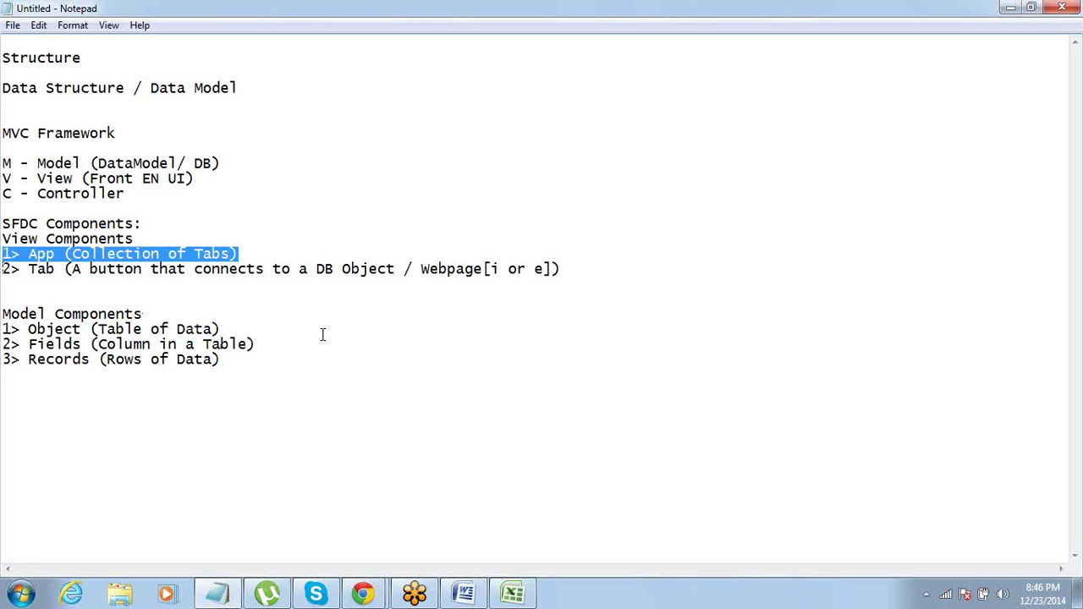
key("Down")
key("shift+Up")
key("Down")
key("shift+Left")
key("shift+Left")
key("shift+Left")
key("shift+Left")
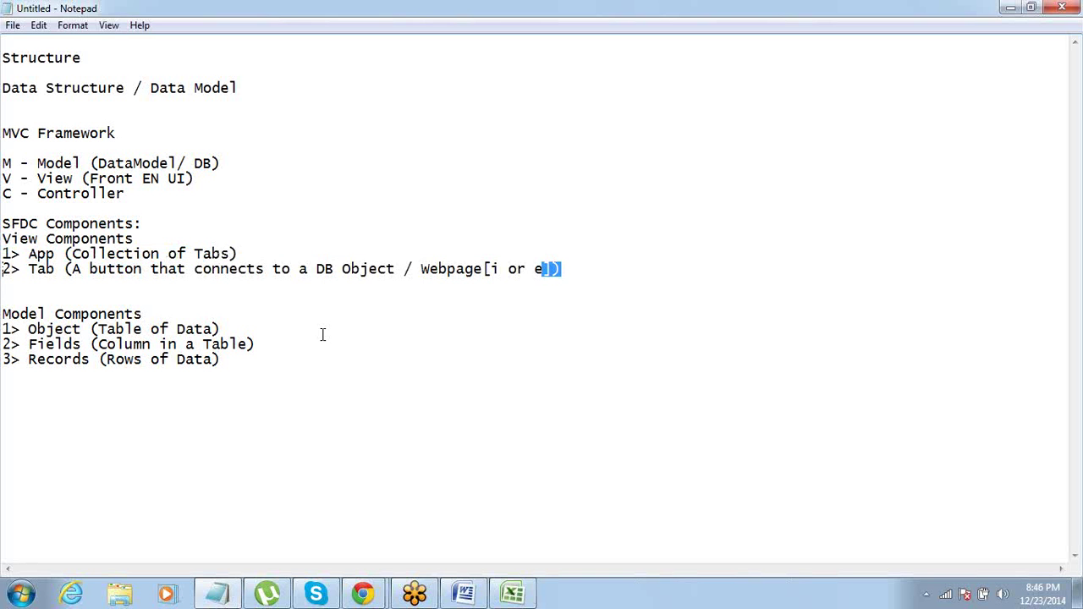
key("shift+Home")
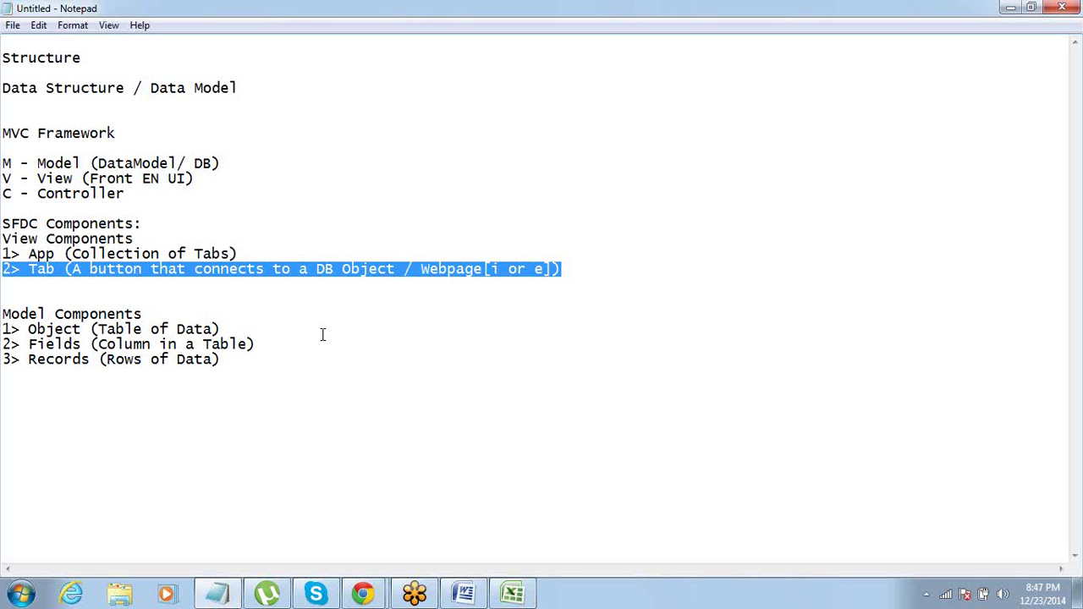
left_click(272, 304)
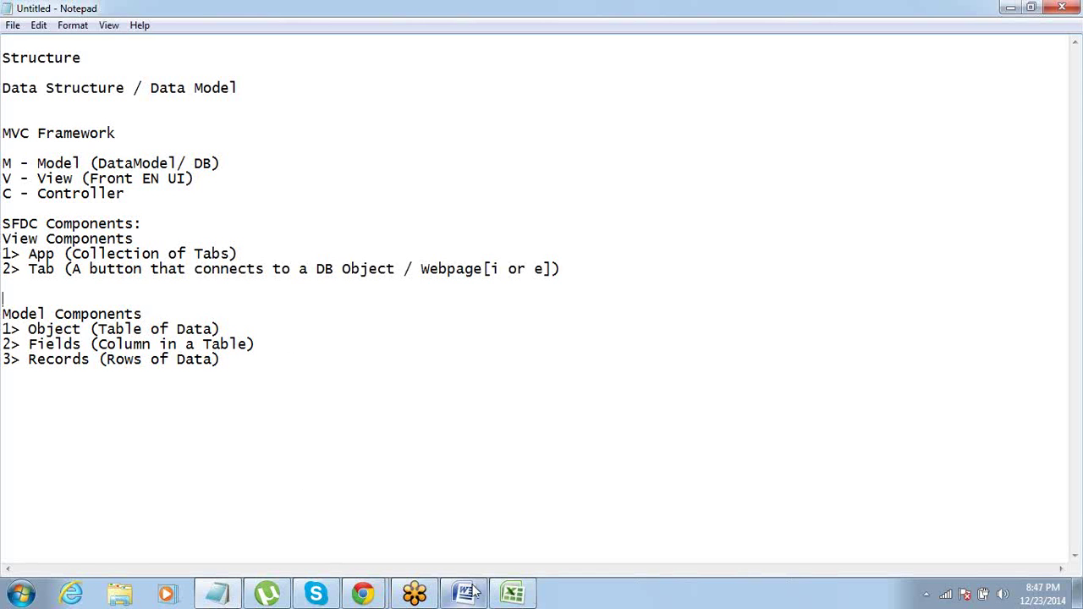
Switch to the Excel workbook, merge and center B1 to F1 on Sheet1, and enter the bold title Accounts.
left_click(514, 594)
left_click(314, 554)
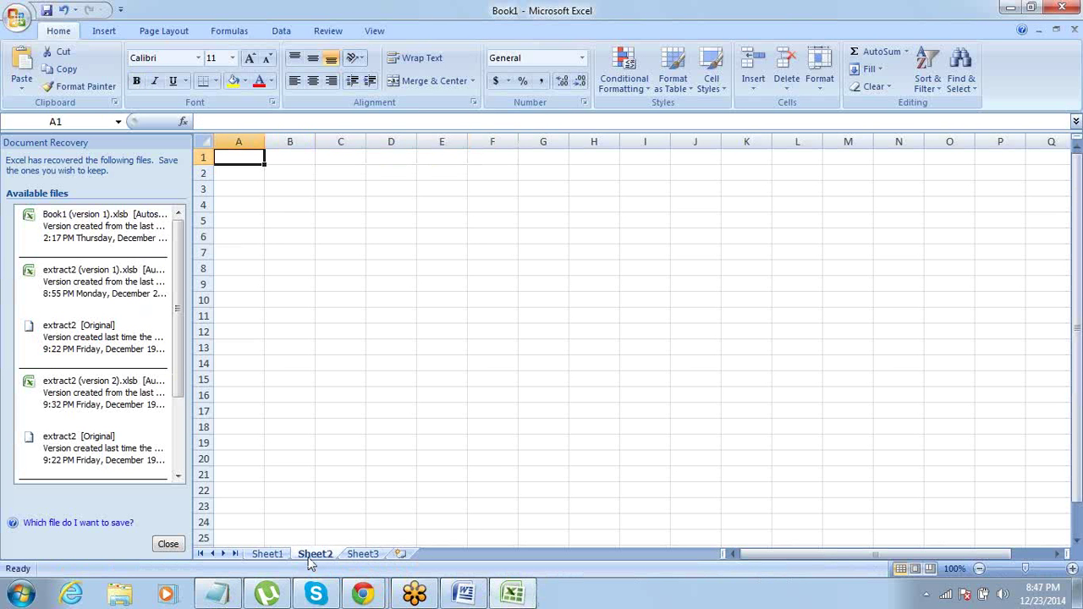
left_click(271, 560)
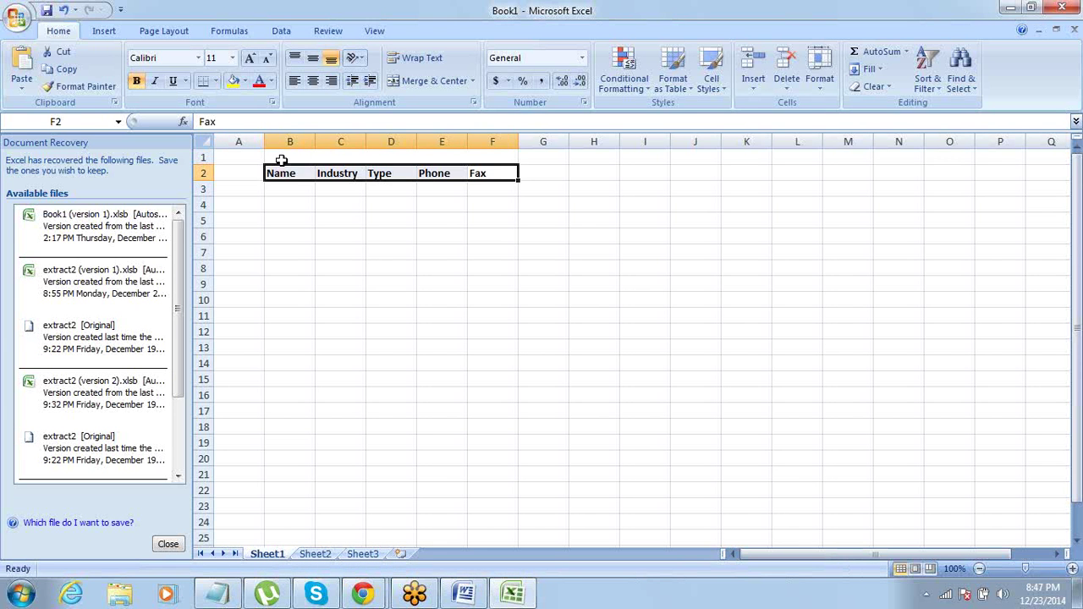
left_click_drag(280, 157, 492, 158)
left_click(428, 80)
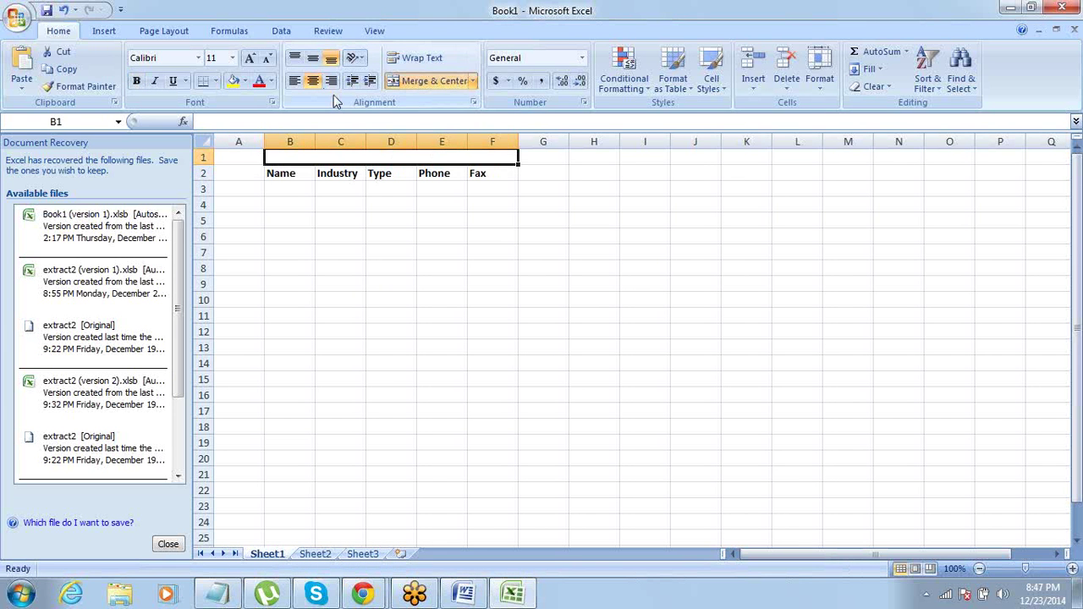
type("Accounts")
key("Tab")
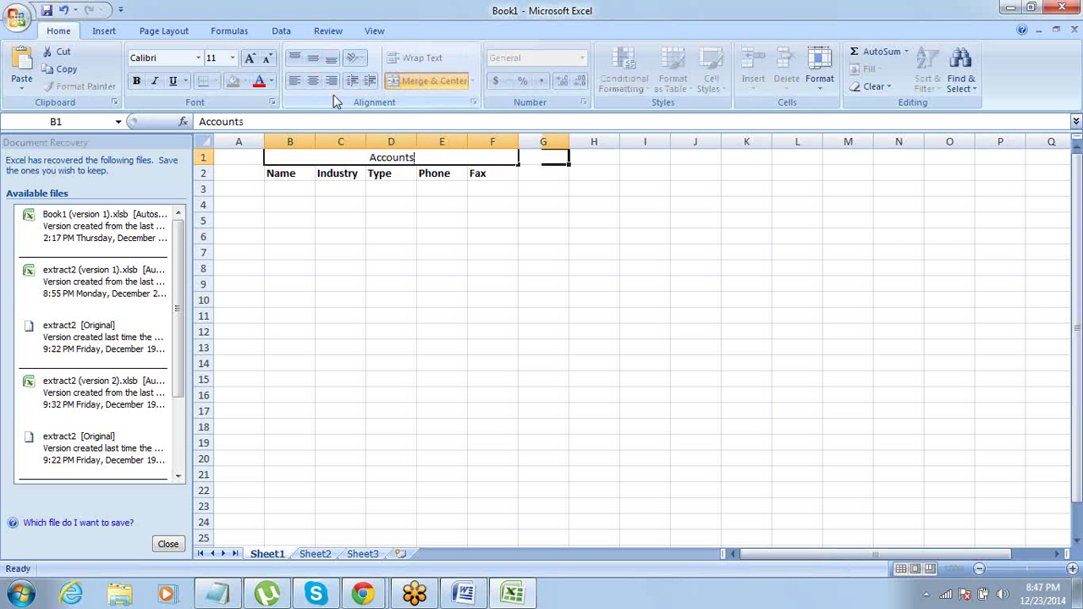
key("Return")
key("ctrl+b")
Merge and center cells H1 to L1 and enter the bold title Contacts.
key("Right")
key("Right")
key("shift+Right")
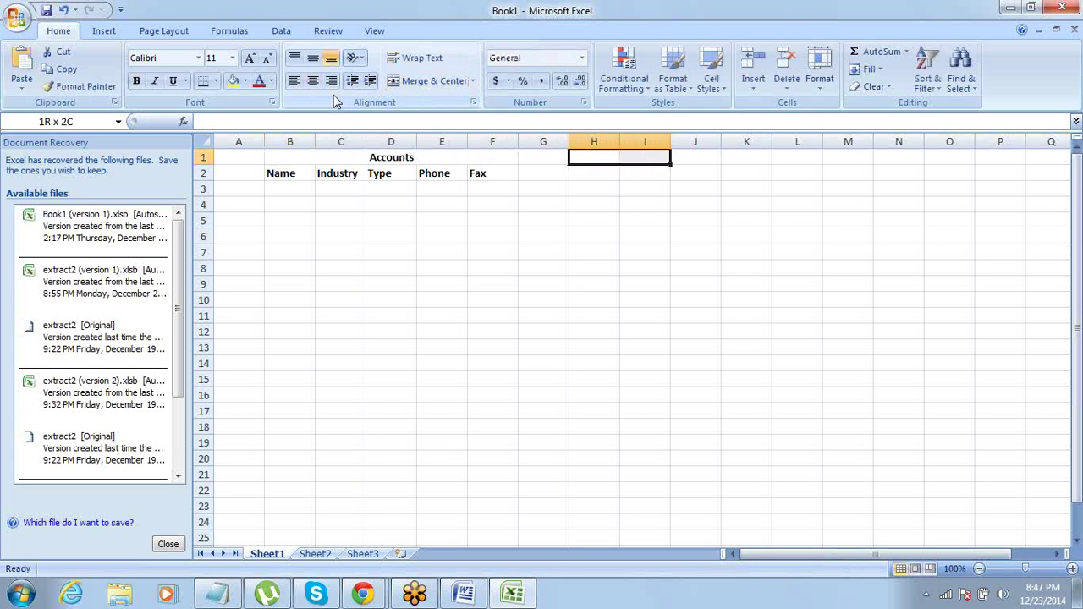
key("shift+Right")
key("shift+Right")
key("shift+Right")
left_click(415, 82)
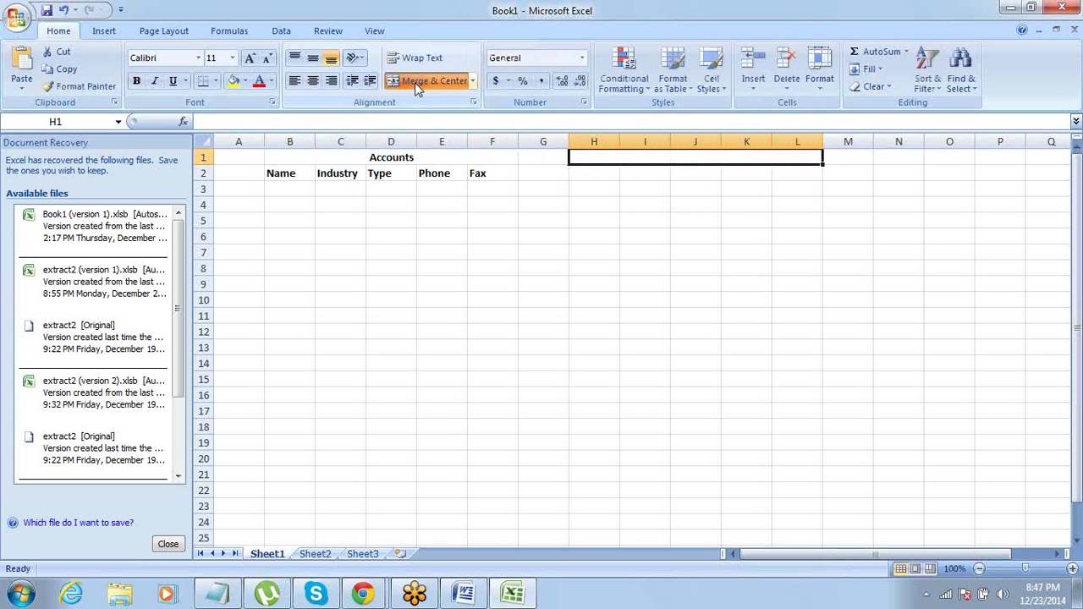
type("Contacts")
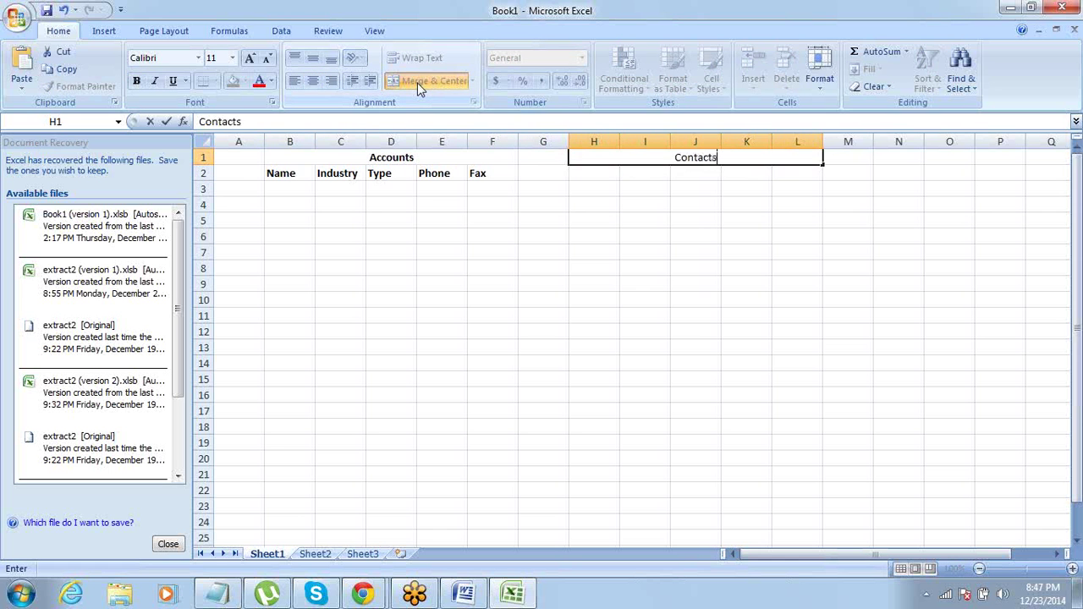
key("Return")
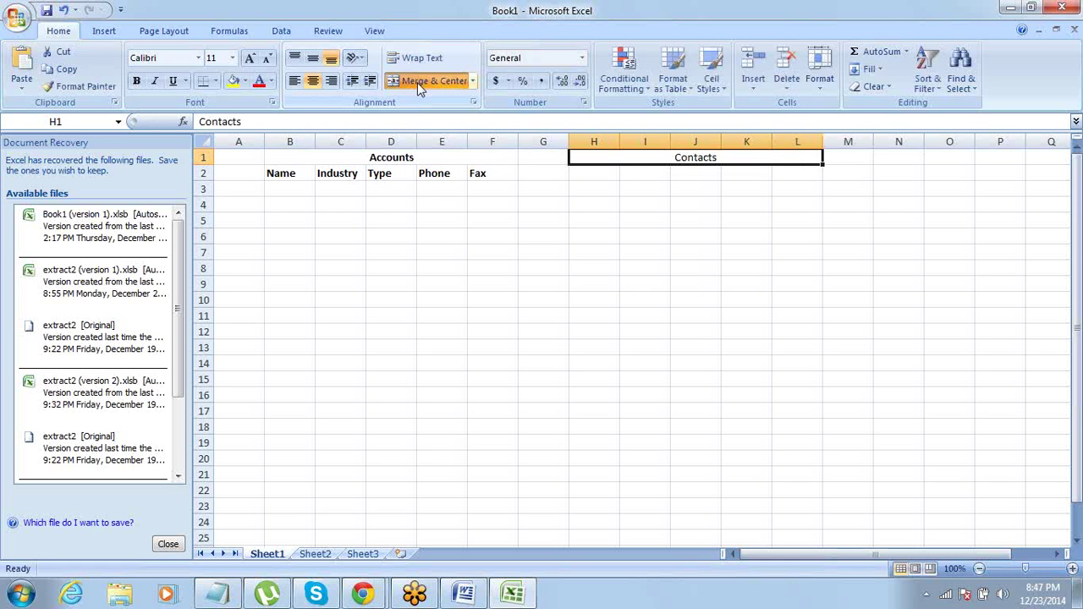
Enter the column headers F Name, L Name, Email, Title and Phone in cells H2 to L2.
key("Down")
key("Left")
key("Left")
key("Left")
key("Left")
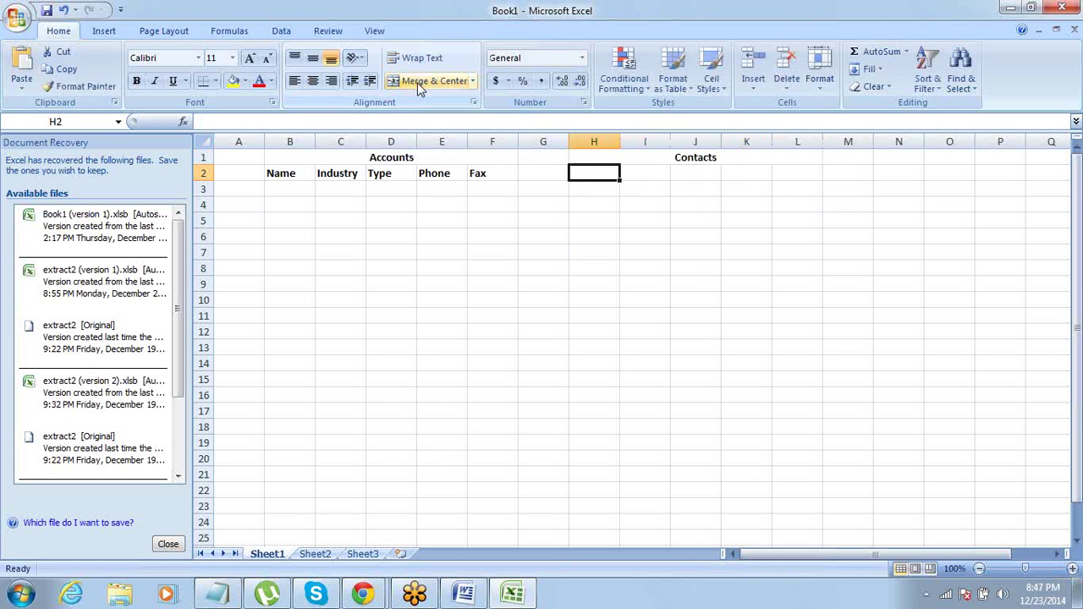
type("F Name")
key("Tab")
type("L")
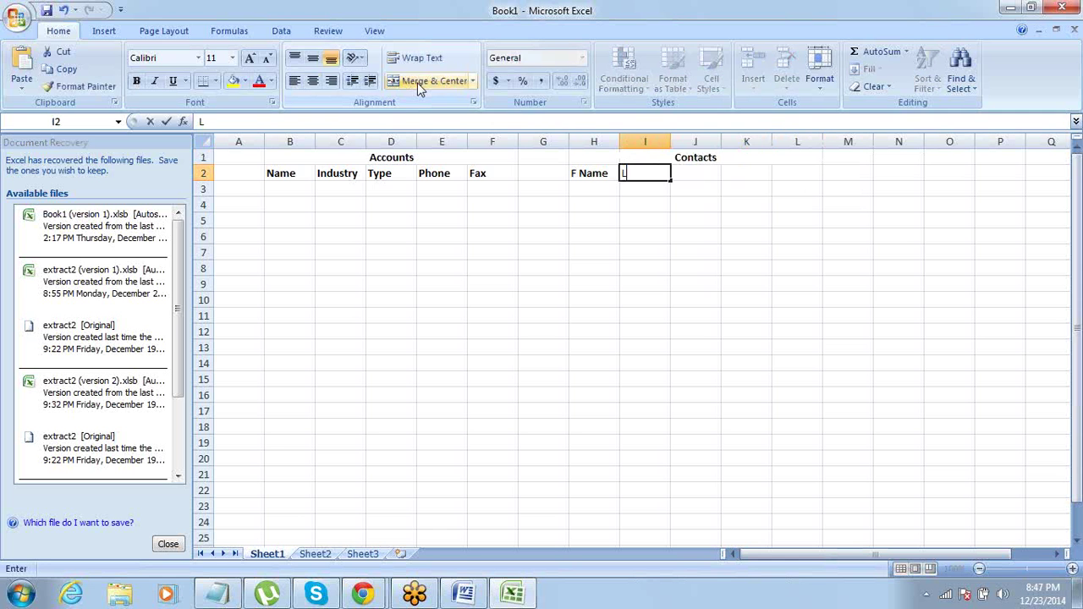
type(" Name")
key("Tab")
type("Emai")
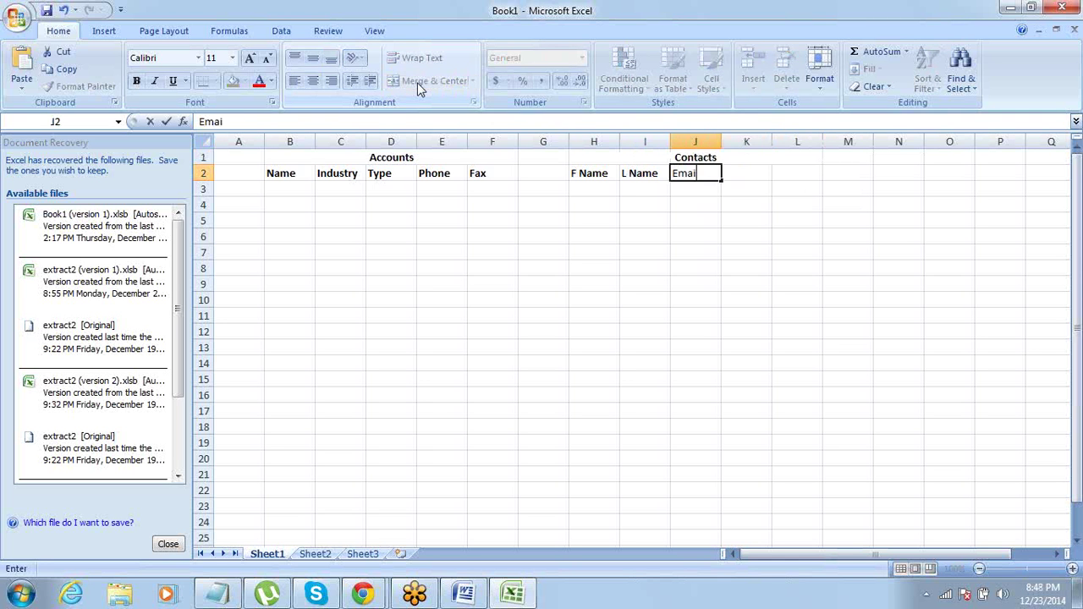
type("l")
key("Tab")
type("Tit")
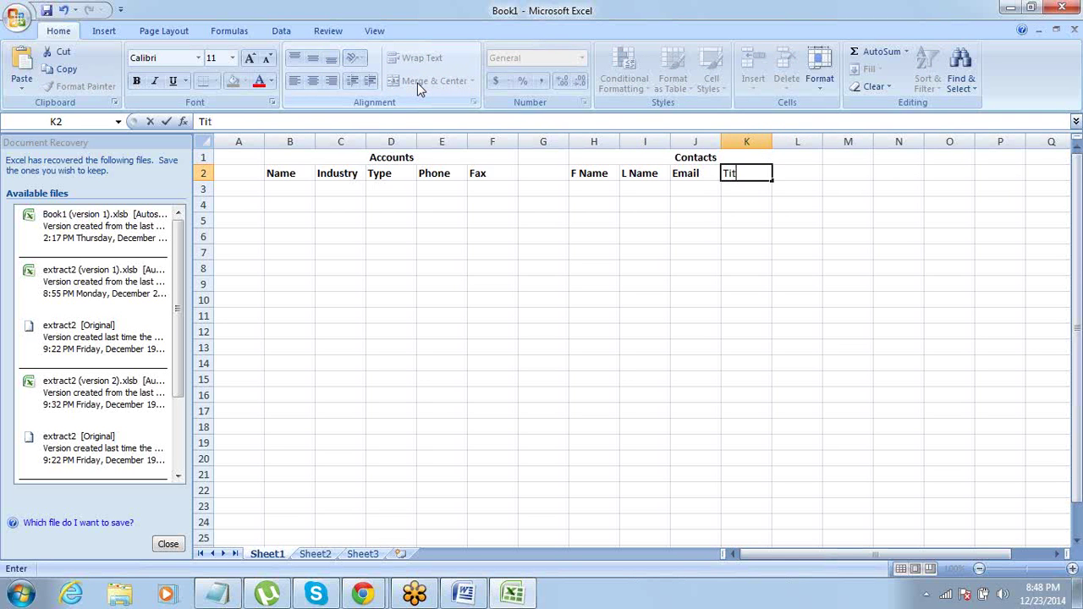
type("le")
key("Tab")
type("Phne")
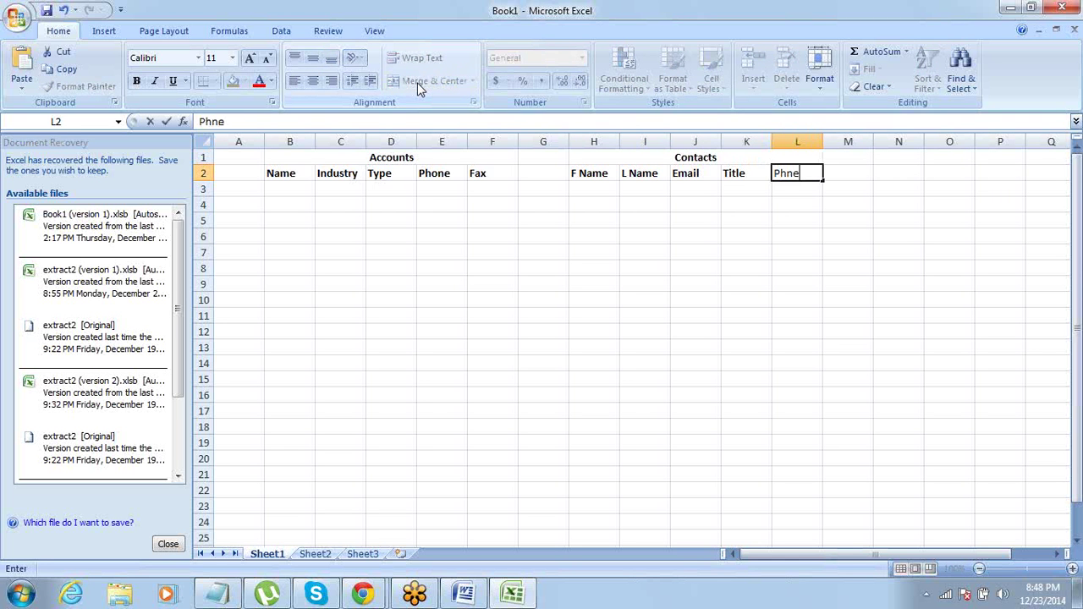
key("BackSpace")
key("BackSpace")
type("one")
key("Tab")
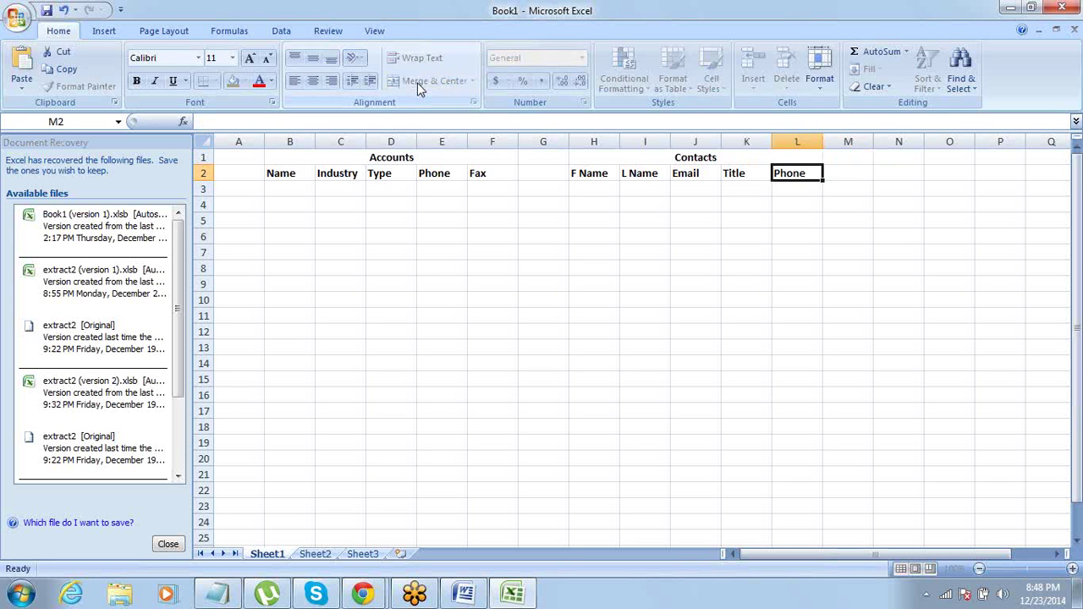
Apply all borders to the Accounts table in B1 to F8 and the Contacts table in H1 to L8.
key("Up")
key("Left")
key("Left")
key("shift+Down")
key("shift+Down")
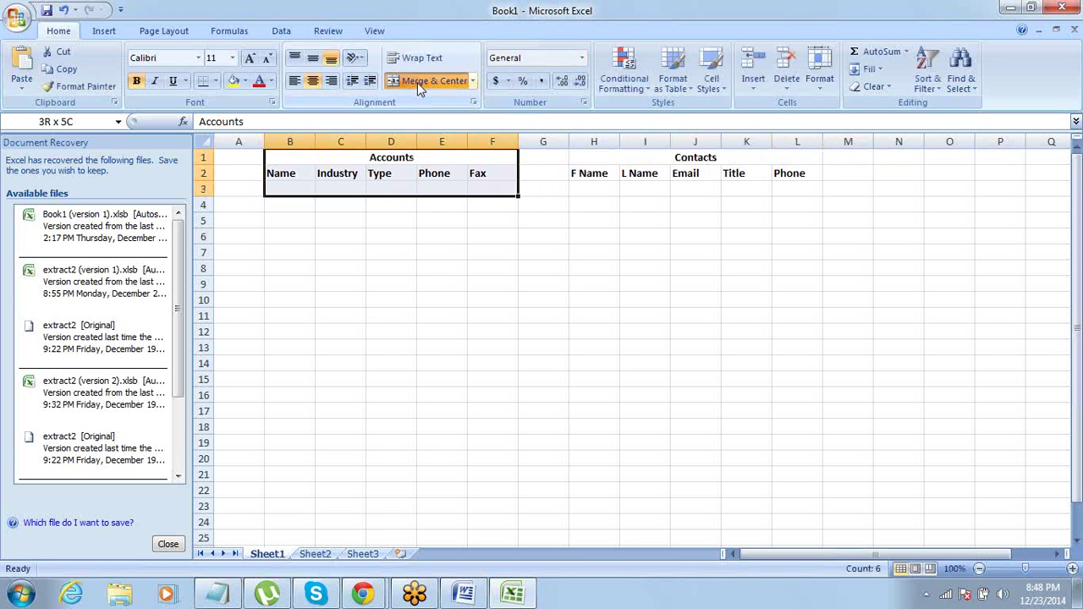
key("shift+Down")
key("shift+Down")
key("shift+Down")
key("shift+Down")
key("shift+Down")
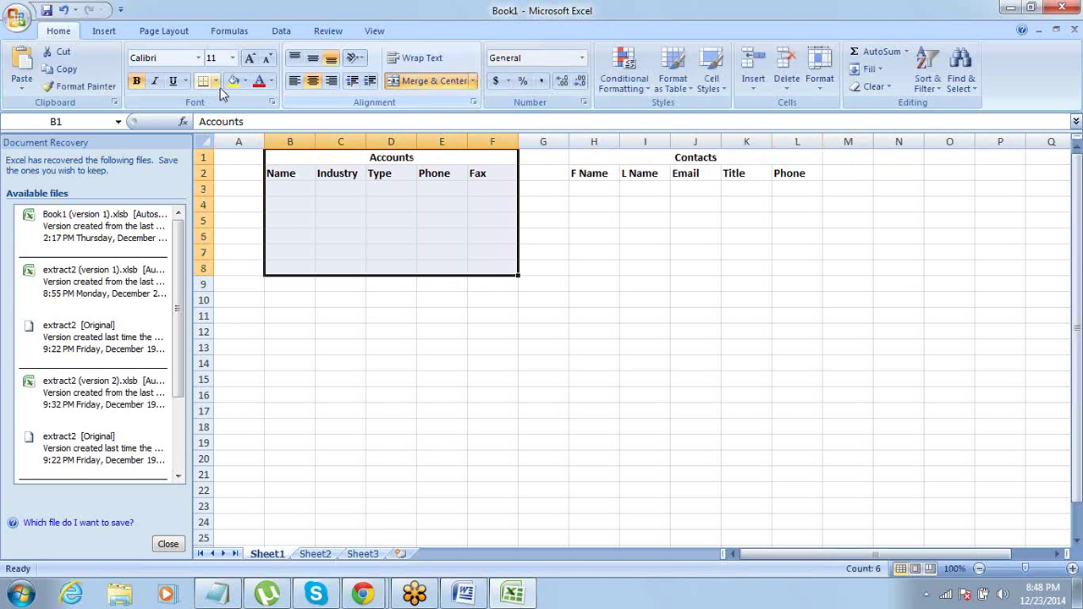
left_click(216, 81)
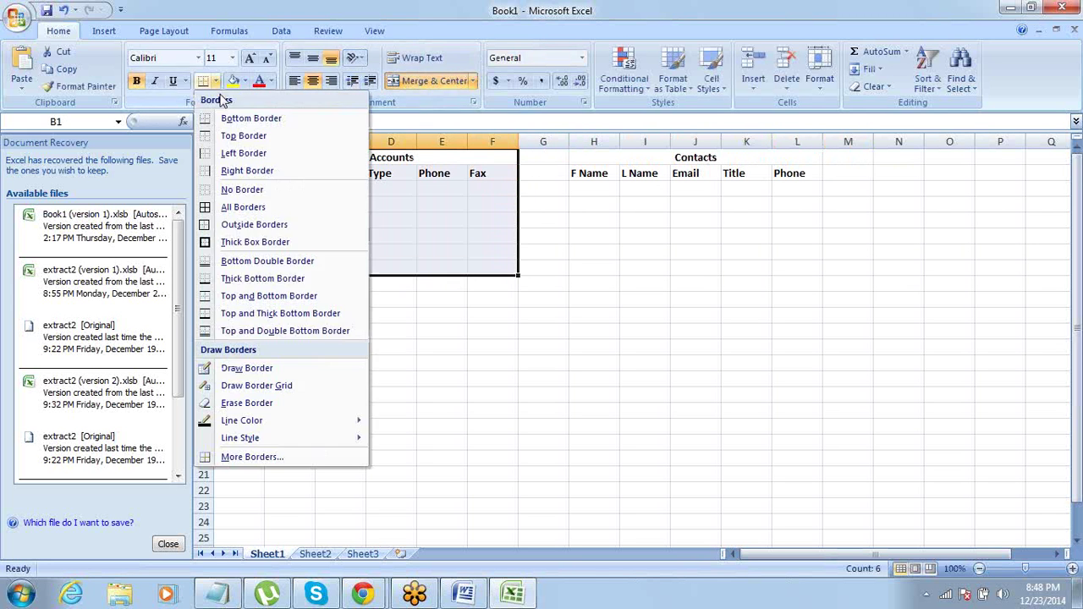
left_click(275, 208)
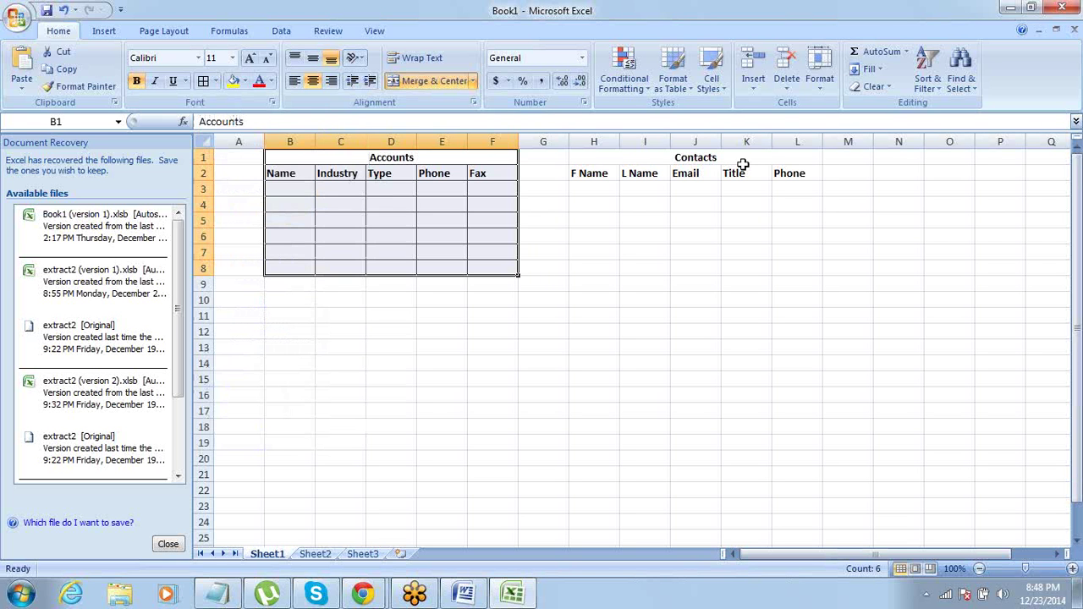
left_click_drag(741, 161, 749, 263)
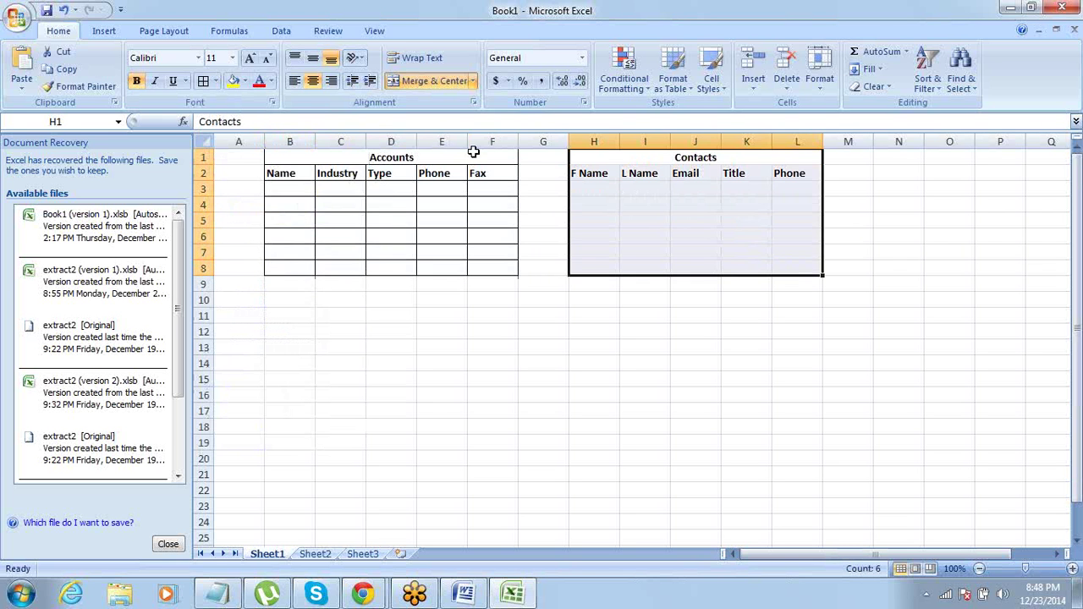
left_click(204, 80)
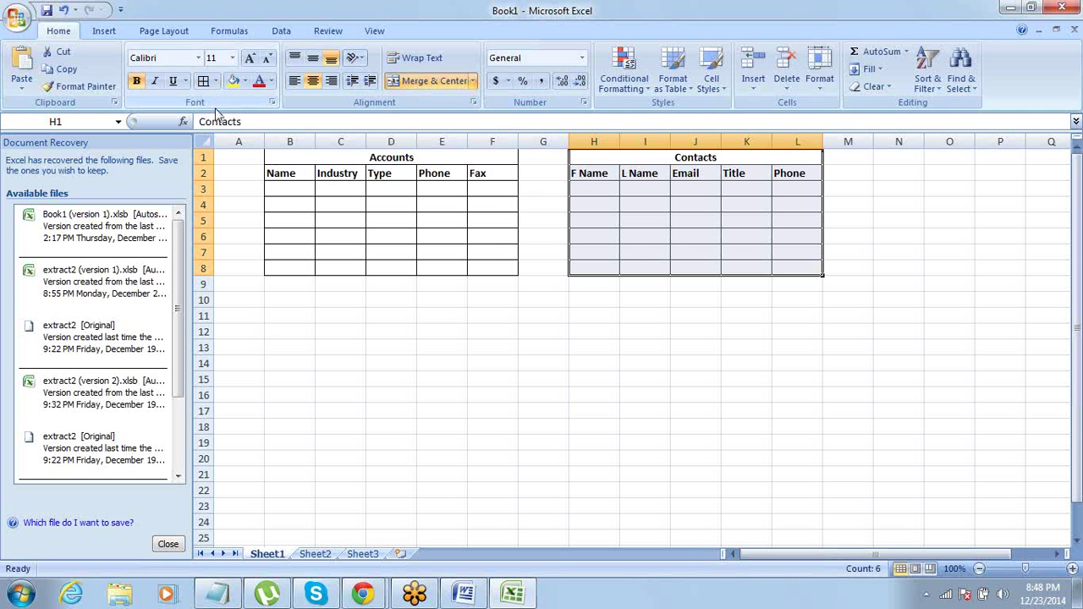
Highlight the whole Accounts table, its Name column and its title cell in turn to illustrate object and field.
left_click_drag(300, 161, 310, 273)
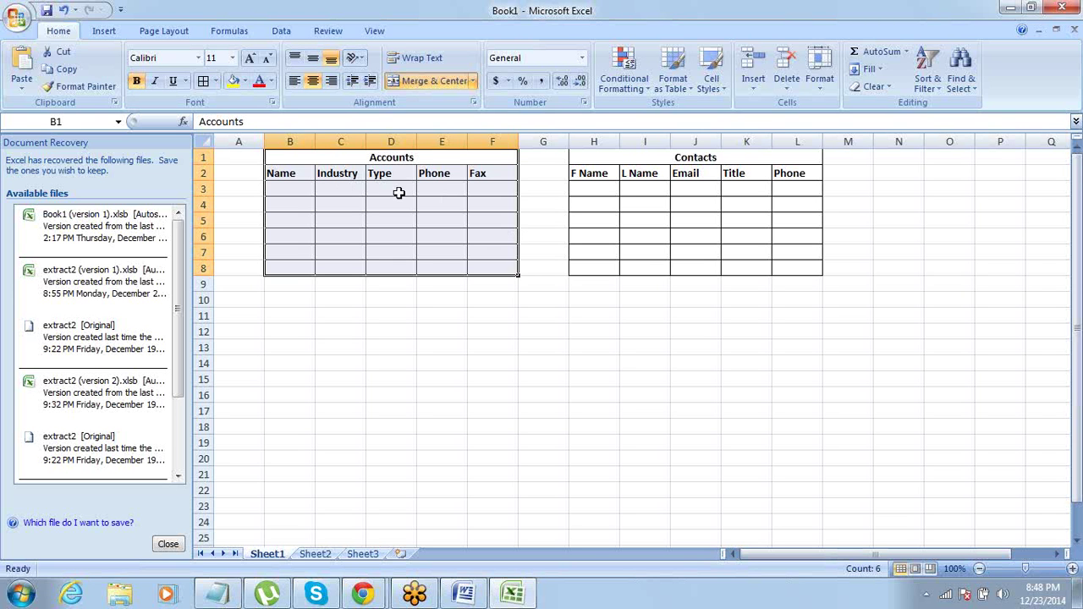
left_click_drag(303, 175, 309, 265)
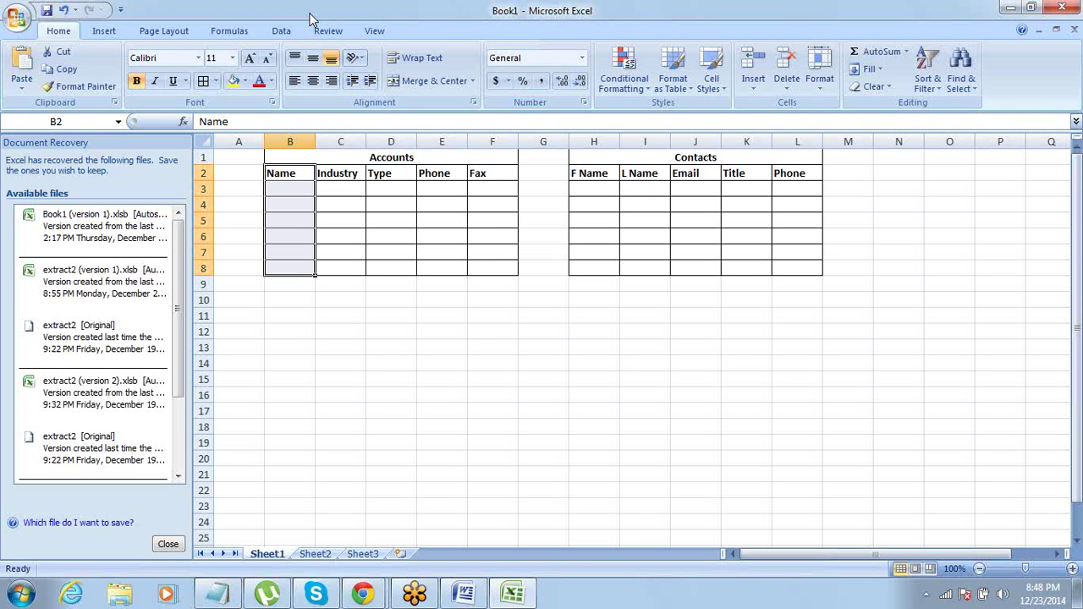
left_click(290, 156)
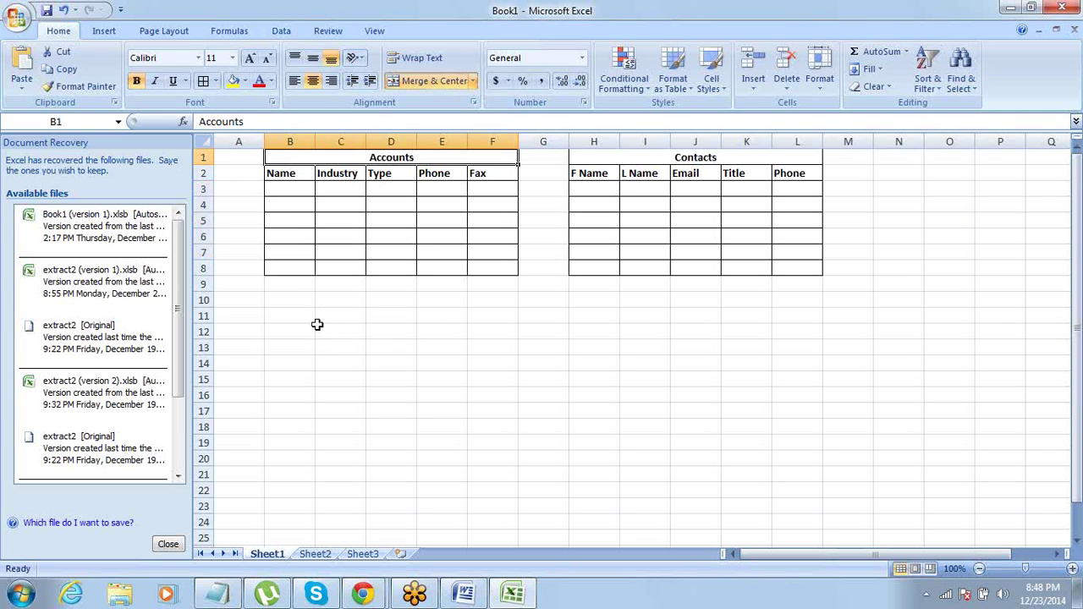
List the tabs below the tables: Tab and Account in B11 and C11, Tab and Contacts in B12 and C12.
left_click(295, 320)
type("Tab")
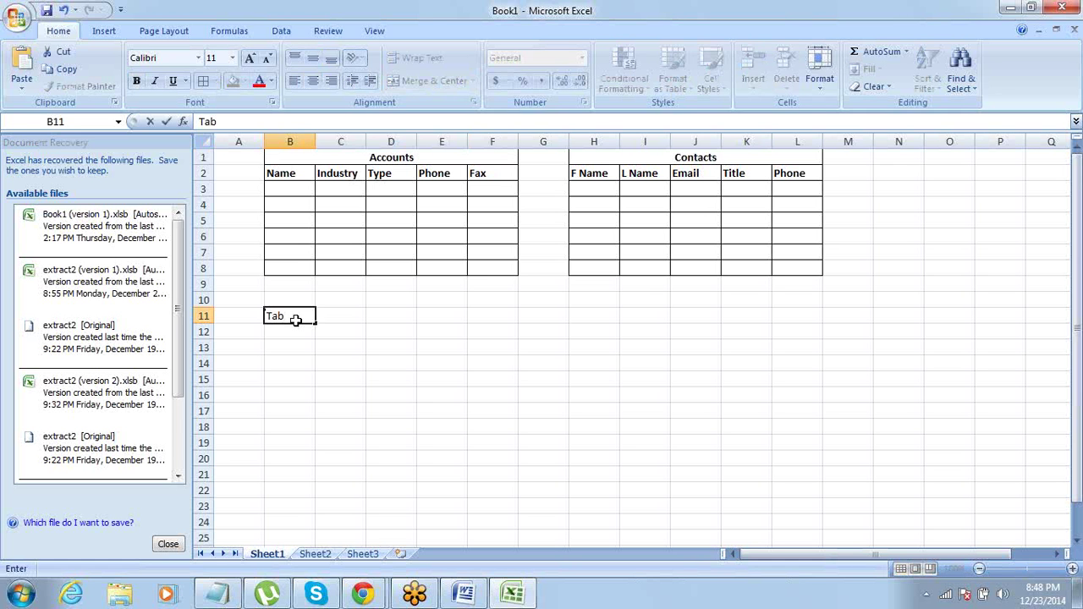
key("Tab")
type("Account")
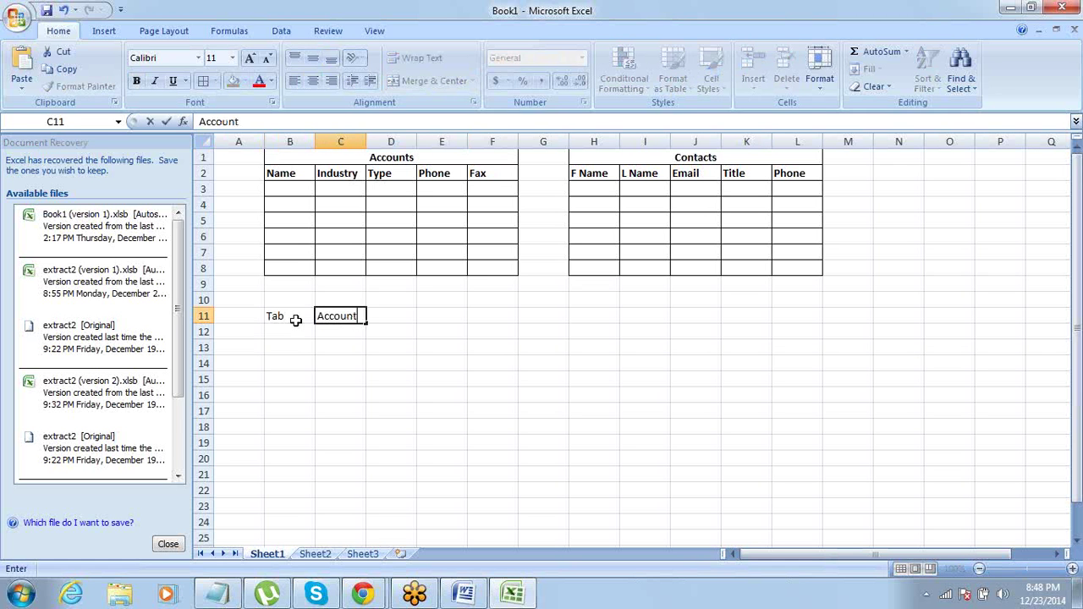
key("Return")
key("Left")
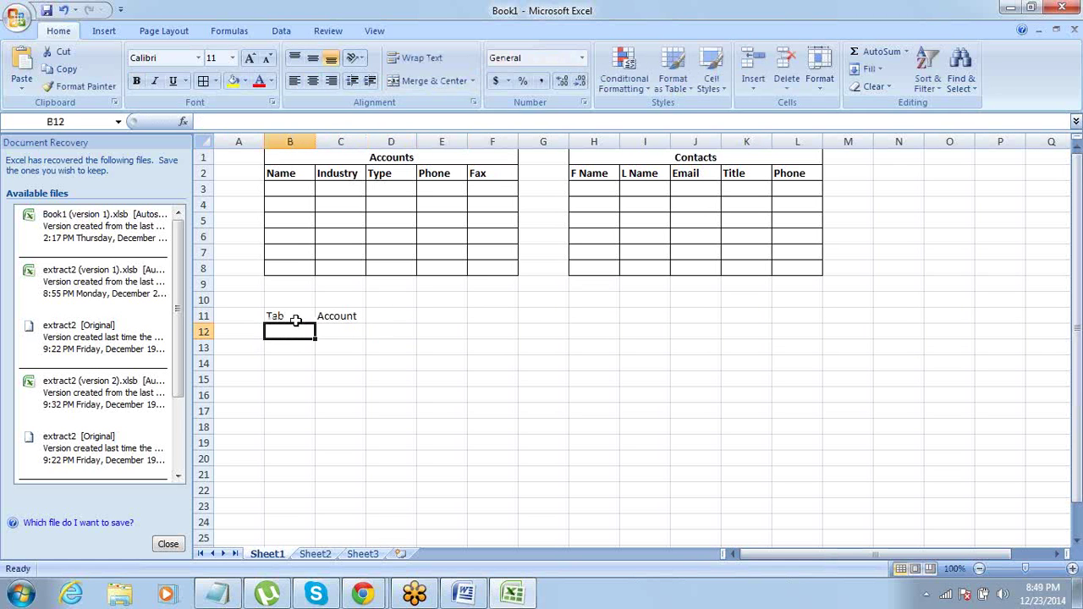
type("Tab")
key("Tab")
type("Contacts")
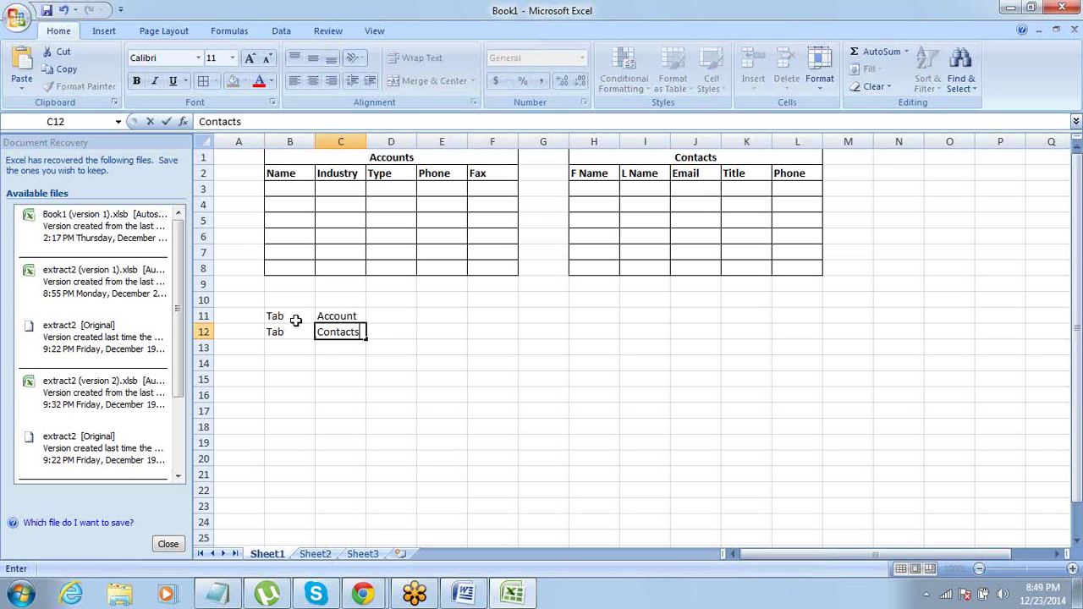
Correct the tab name in C12 to Contact and make the Tab labels in B11 and B12 bold.
key("BackSpace")
key("Tab")
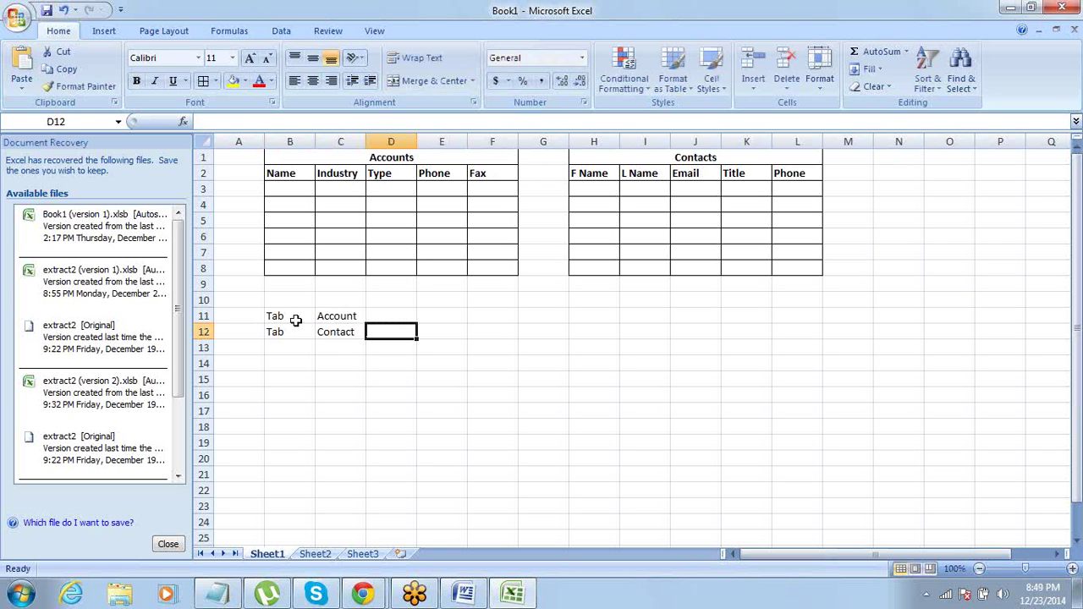
key("Up")
key("Left")
key("Left")
key("Down")
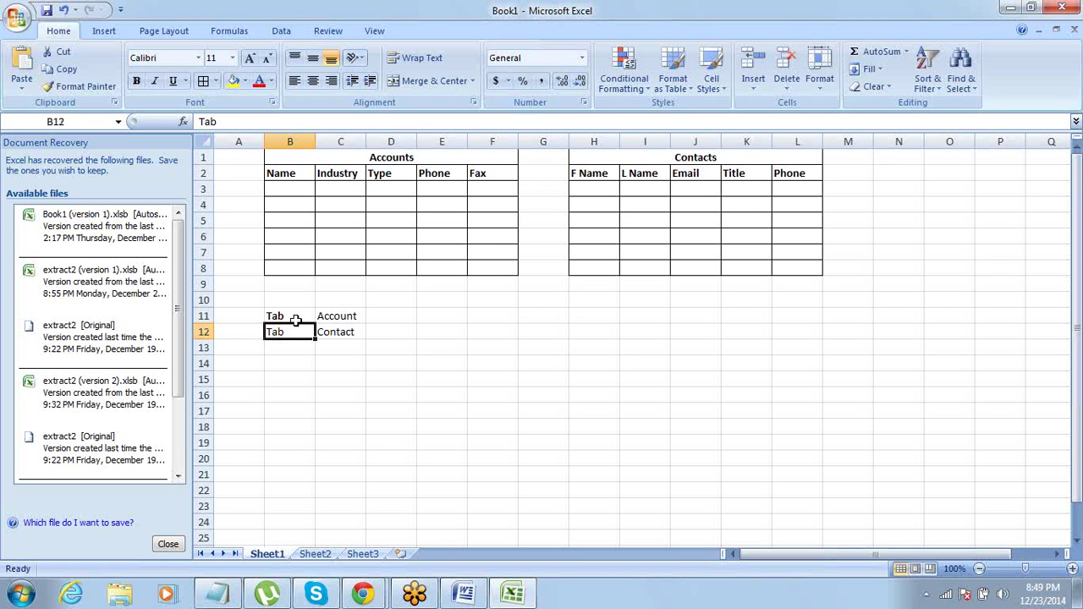
key("ctrl+b")
key("Up")
key("Right")
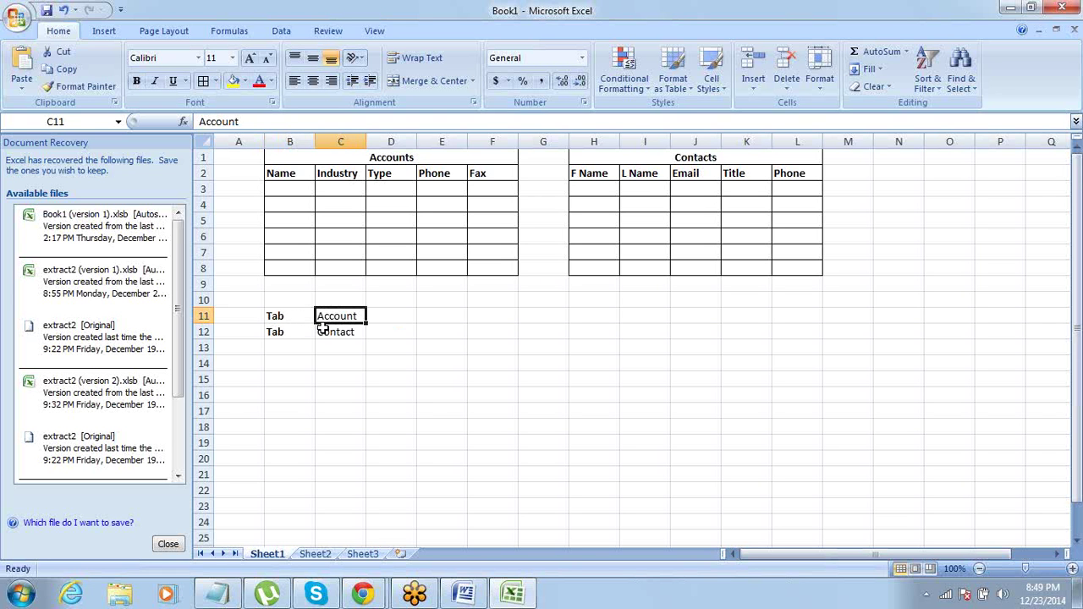
Switch to the Salesforce developer home page in Chrome to examine its row of tabs.
left_click(361, 594)
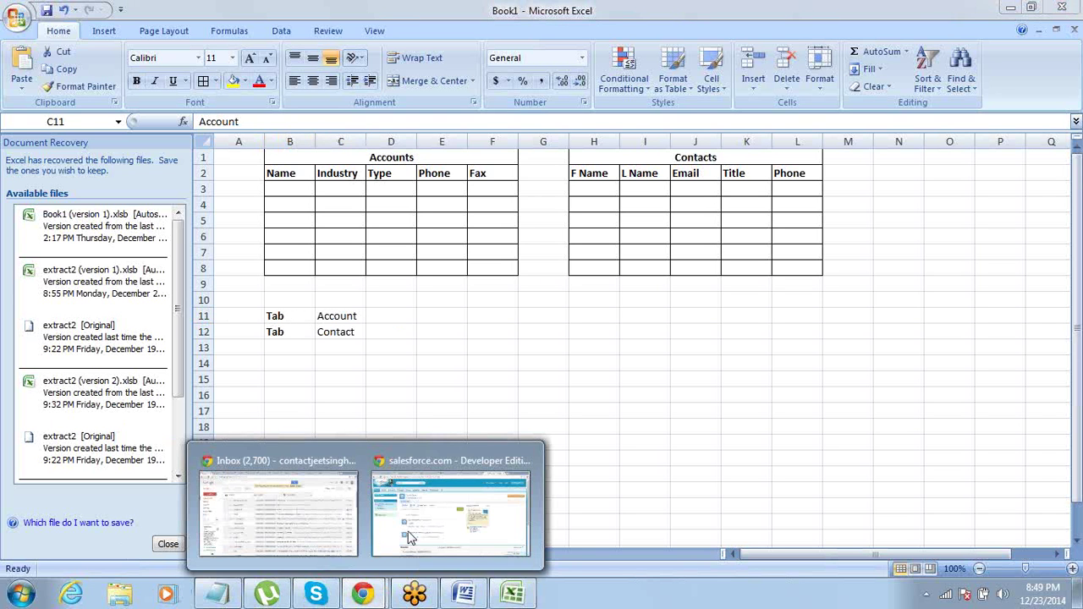
left_click(449, 452)
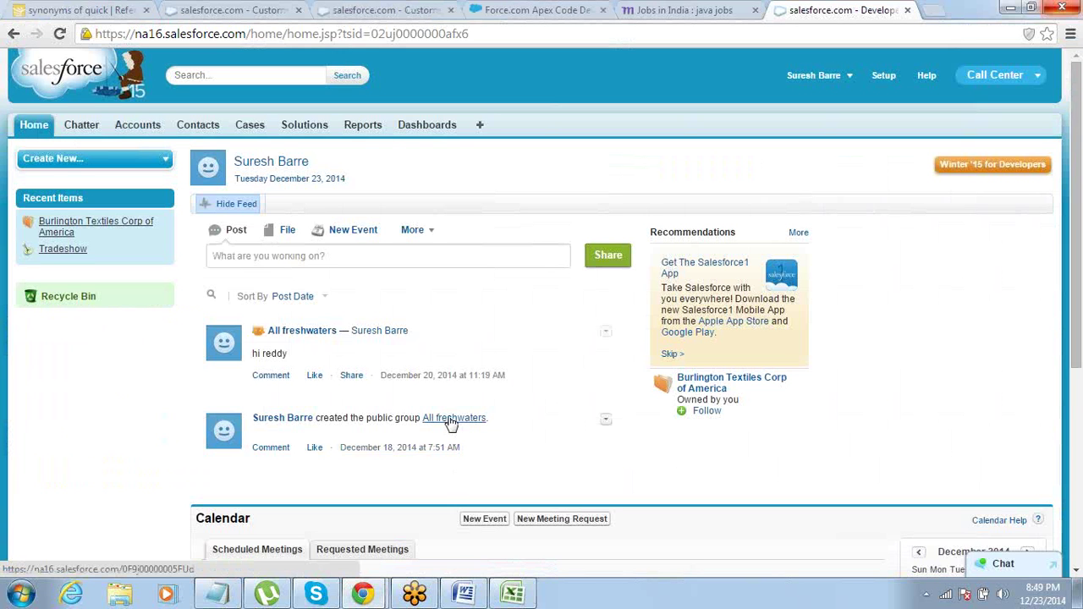
mouse_move(451, 423)
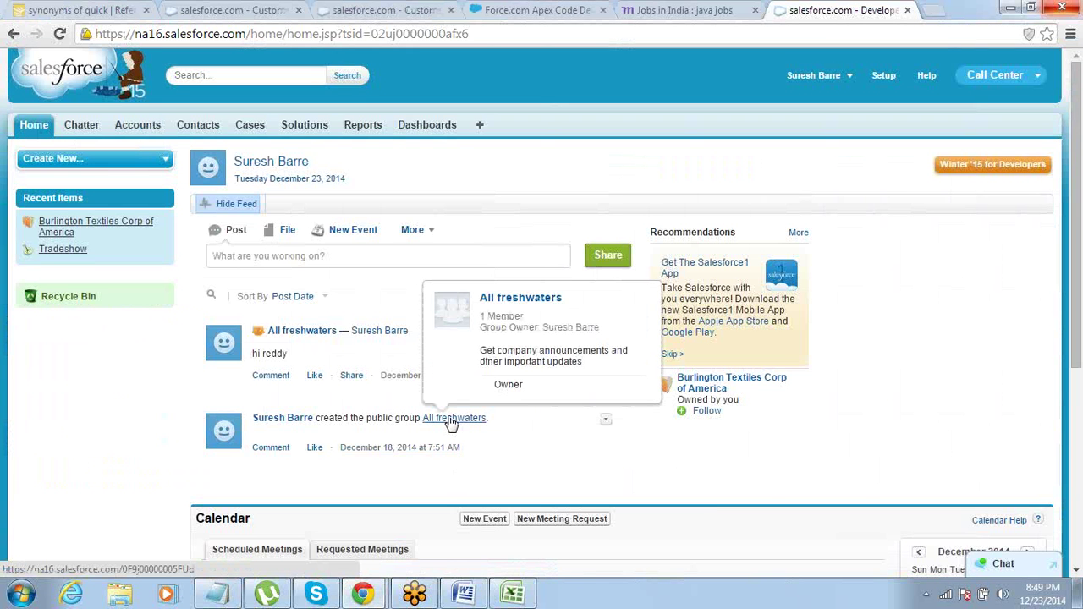
Return to Excel and highlight the Accounts table, followed by the Account tab entry in B11 and C11.
left_click(512, 592)
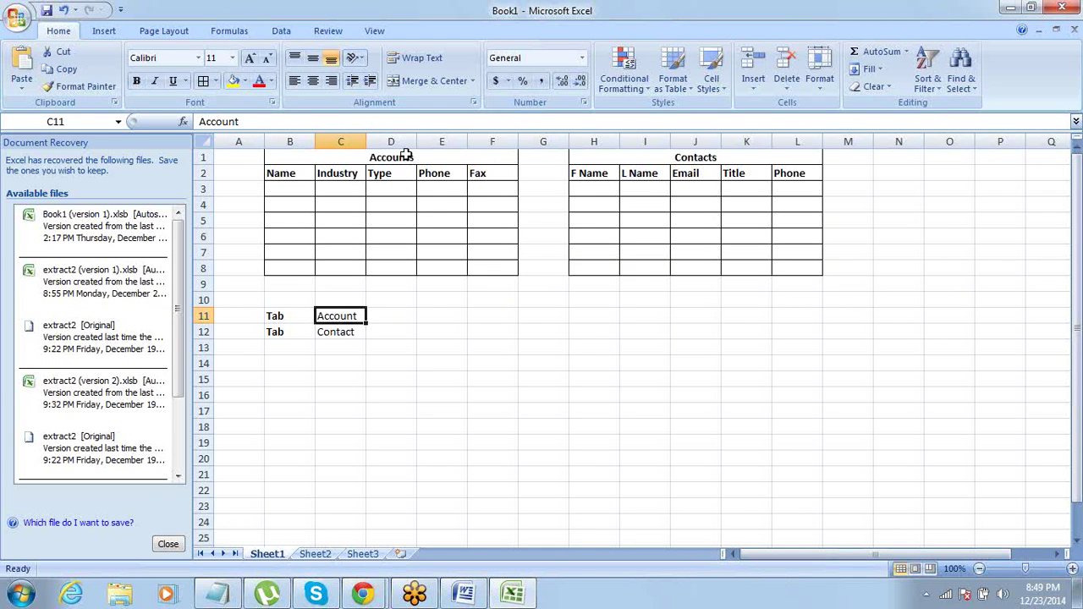
left_click_drag(399, 152, 415, 269)
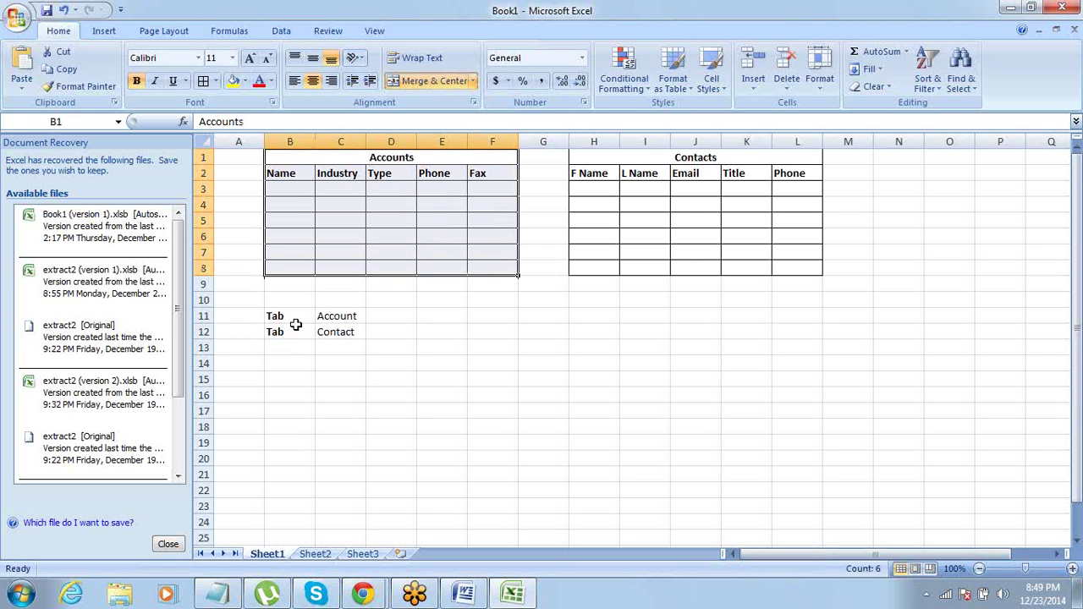
left_click_drag(294, 320, 351, 317)
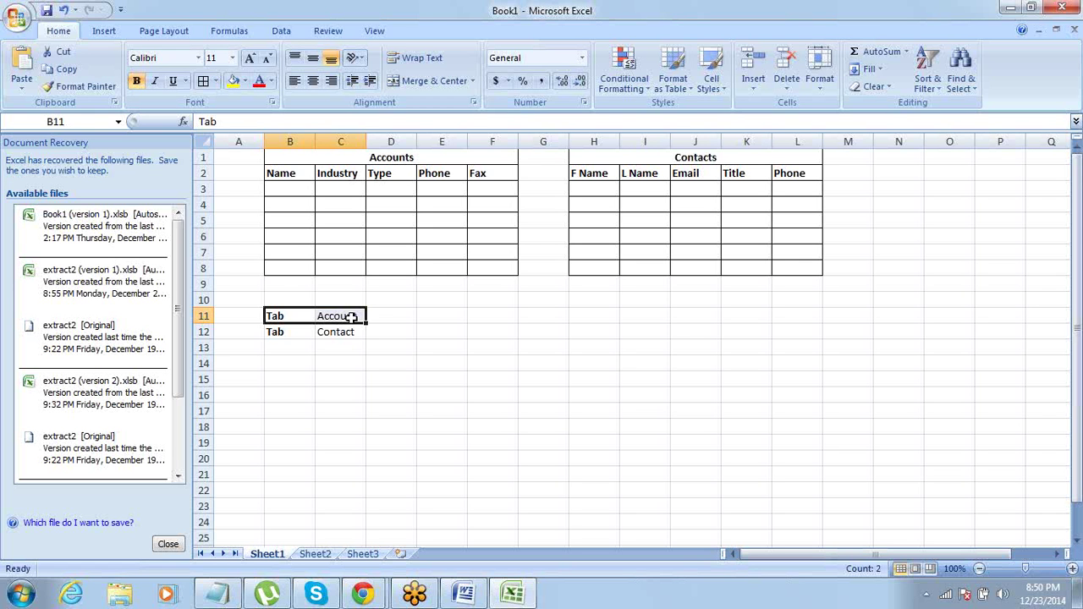
key("Left")
key("Down")
key("Right")
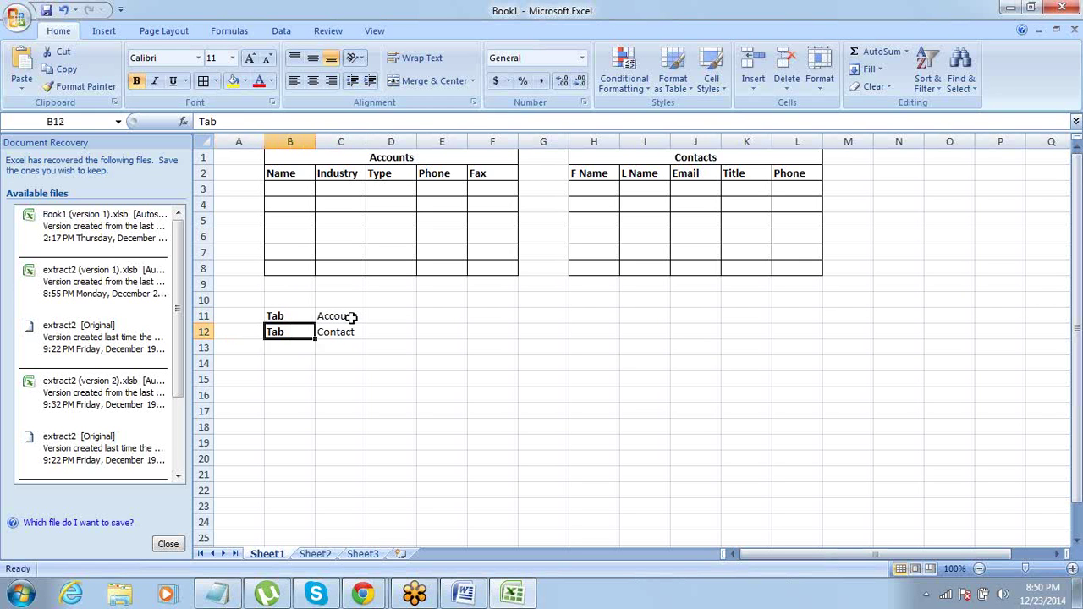
key("Up")
key("shift+Right")
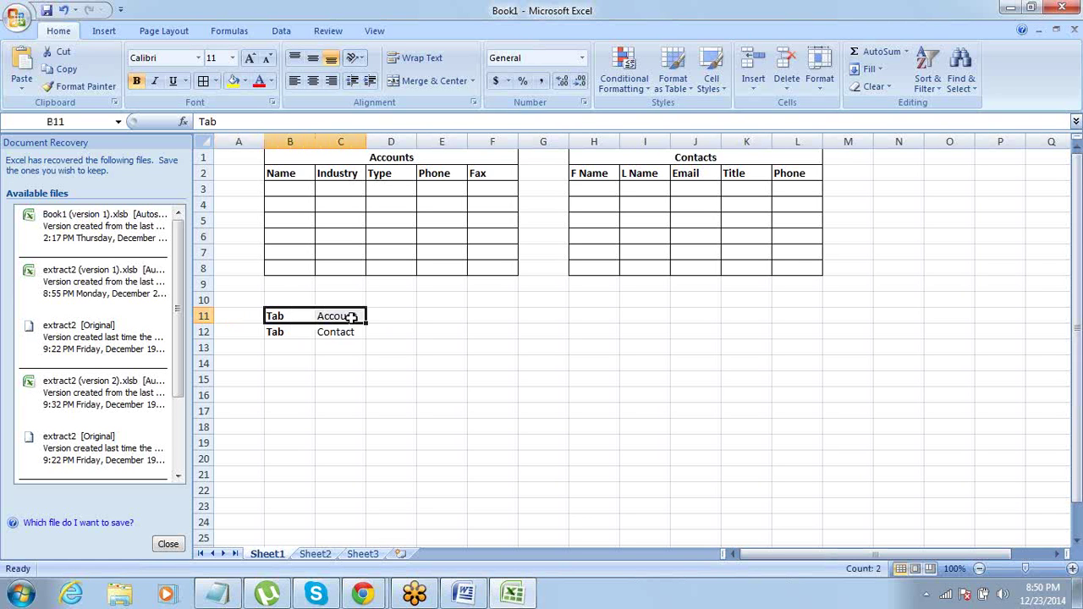
key("Down")
key("Right")
key("Up")
key("Left")
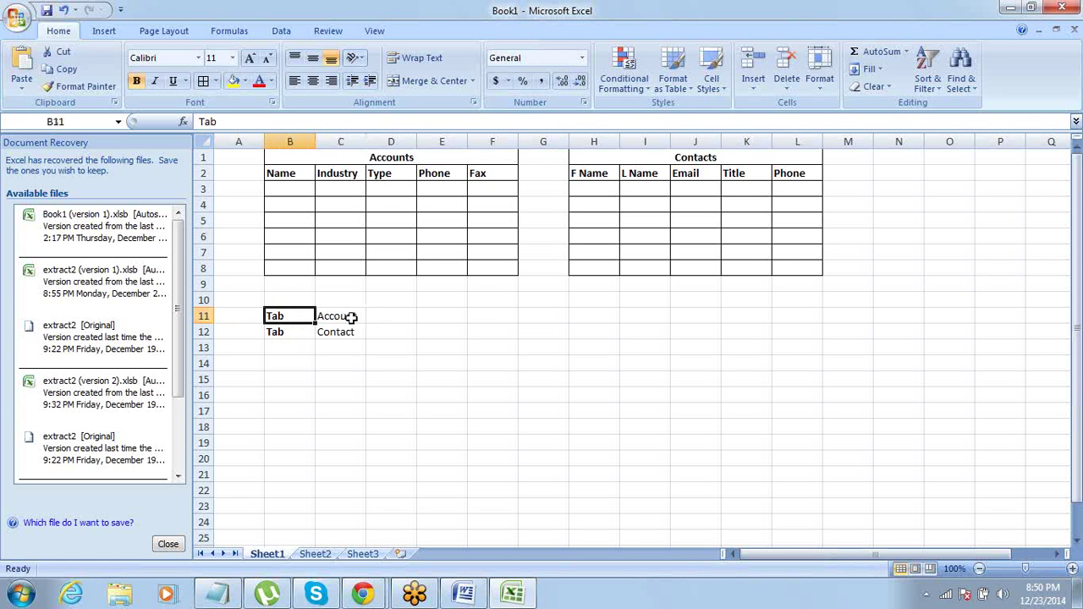
key("Right")
key("Left")
key("Right")
key("Left")
key("Down")
key("Right")
key("Up")
key("Left")
key("Down")
key("Down")
key("Up")
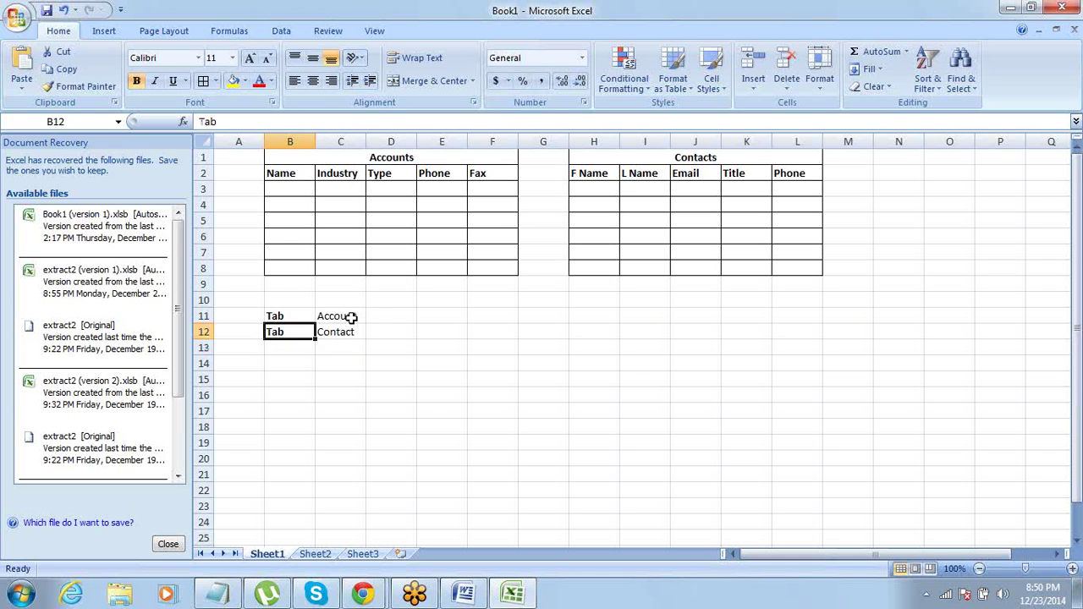
Add an app entry below the tabs, with App in bold in B14 and My_CRM in C14.
key("Up")
key("Right")
key("Down")
key("Down")
key("Left")
key("Down")
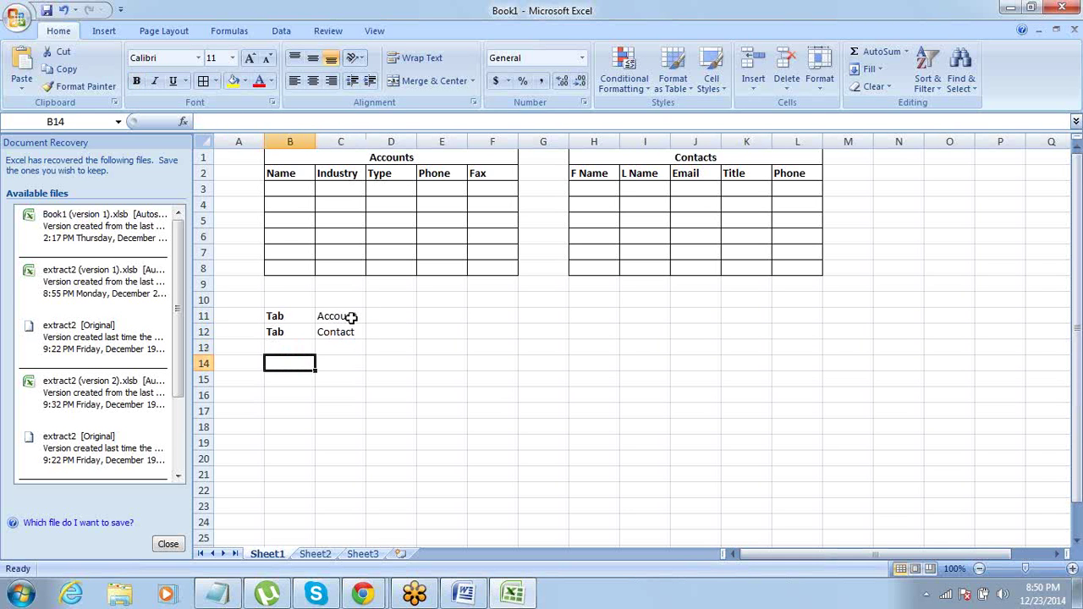
type("App")
key("Right")
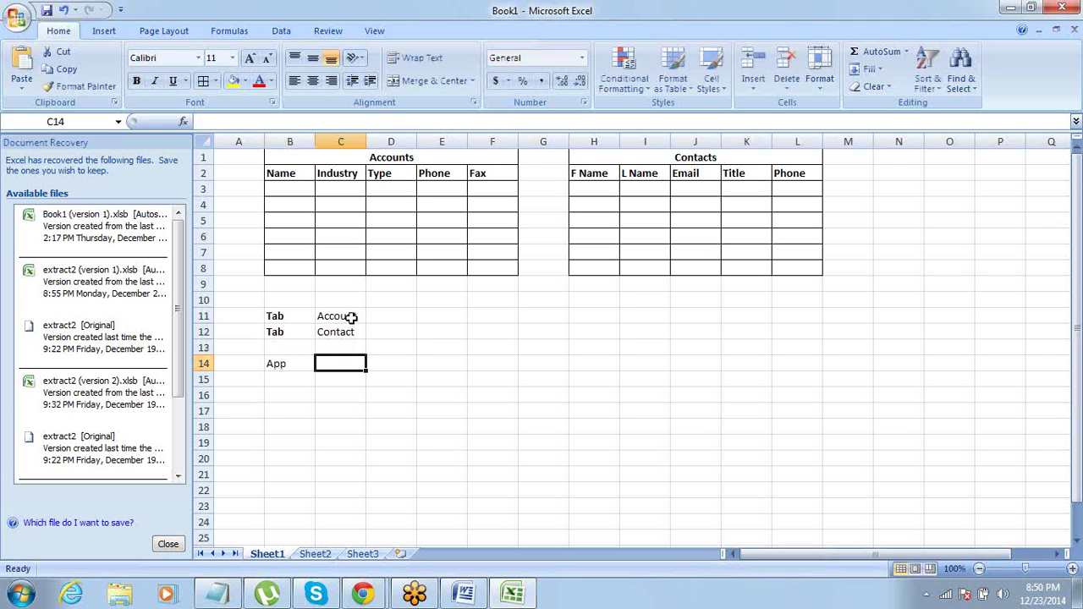
key("Left")
key("ctrl+b")
key("Right")
type("My_CRM")
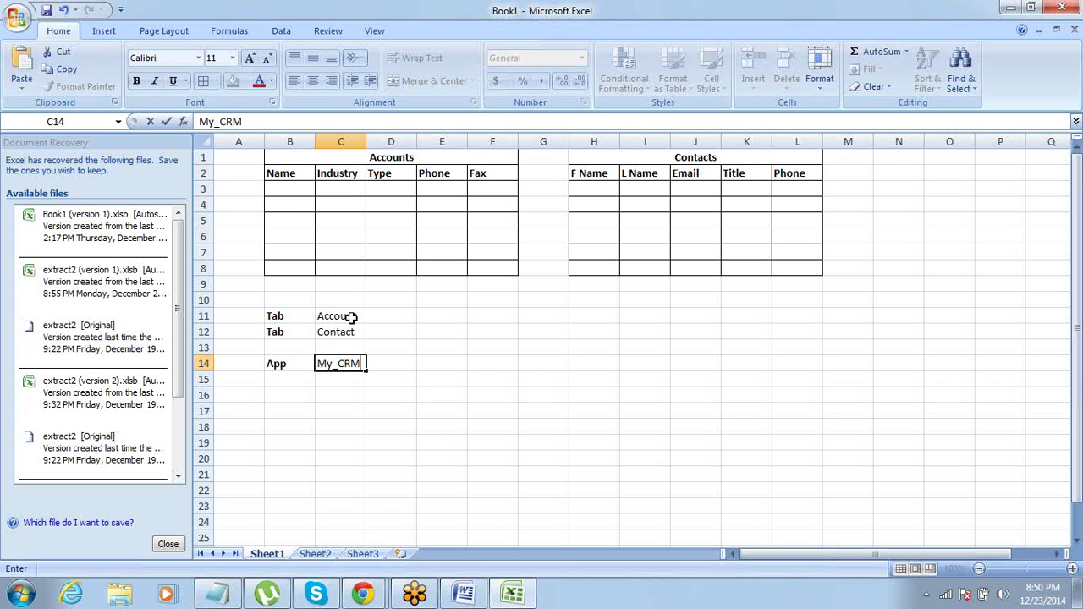
key("Return")
Highlight the tab and app entries in B11 to C14 together to illustrate an app as a collection of tabs.
key("Up")
key("Left")
key("Up")
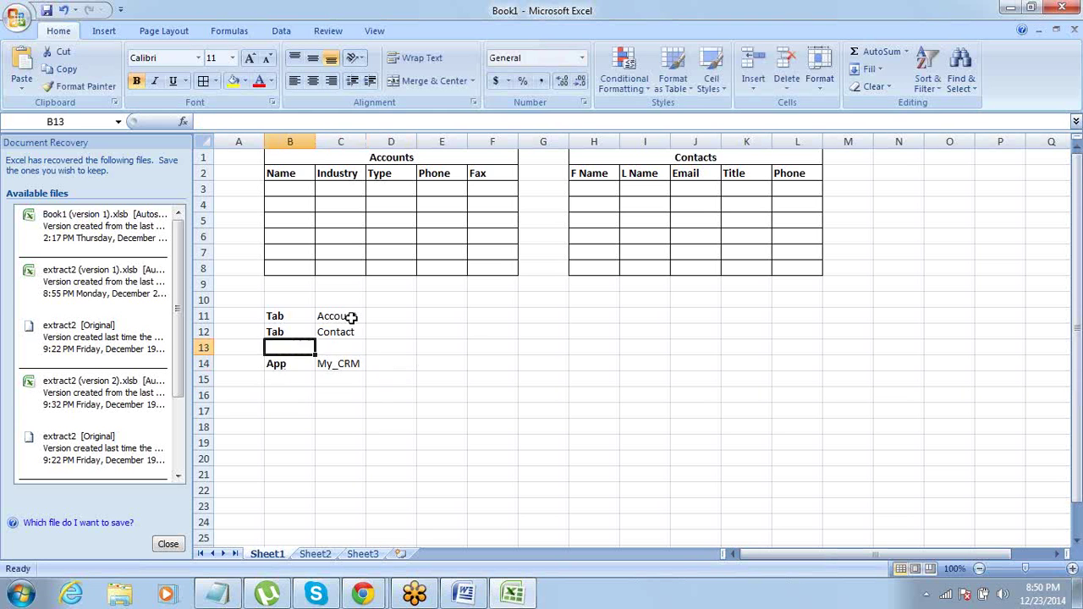
key("Up")
key("Up")
key("shift+Right")
key("shift+Down")
key("shift+Down")
key("shift+Down")
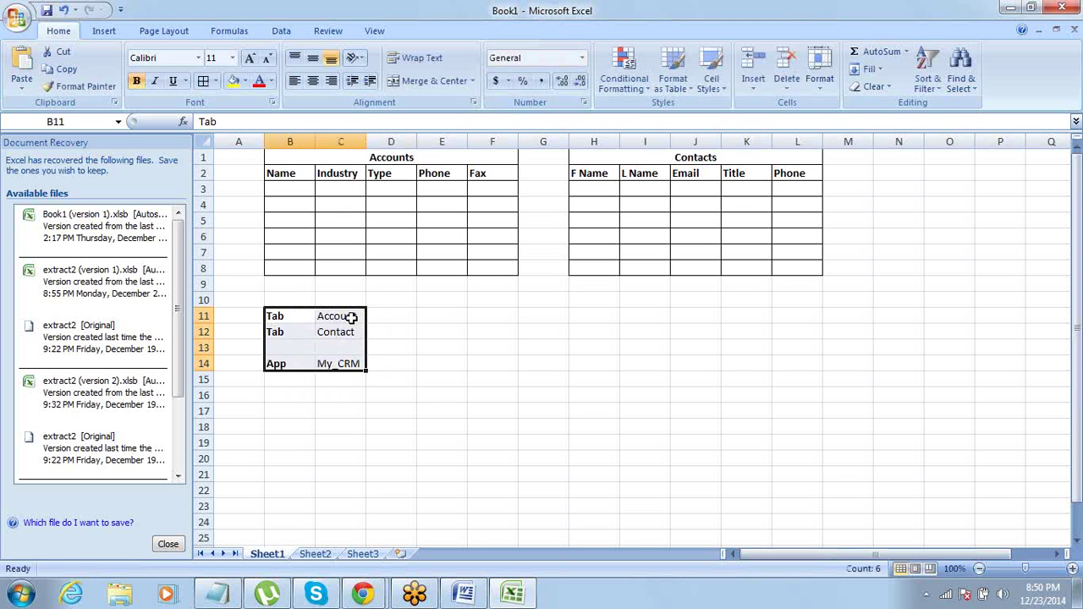
key("Up")
key("Up")
key("Down")
key("Down")
key("Down")
key("Down")
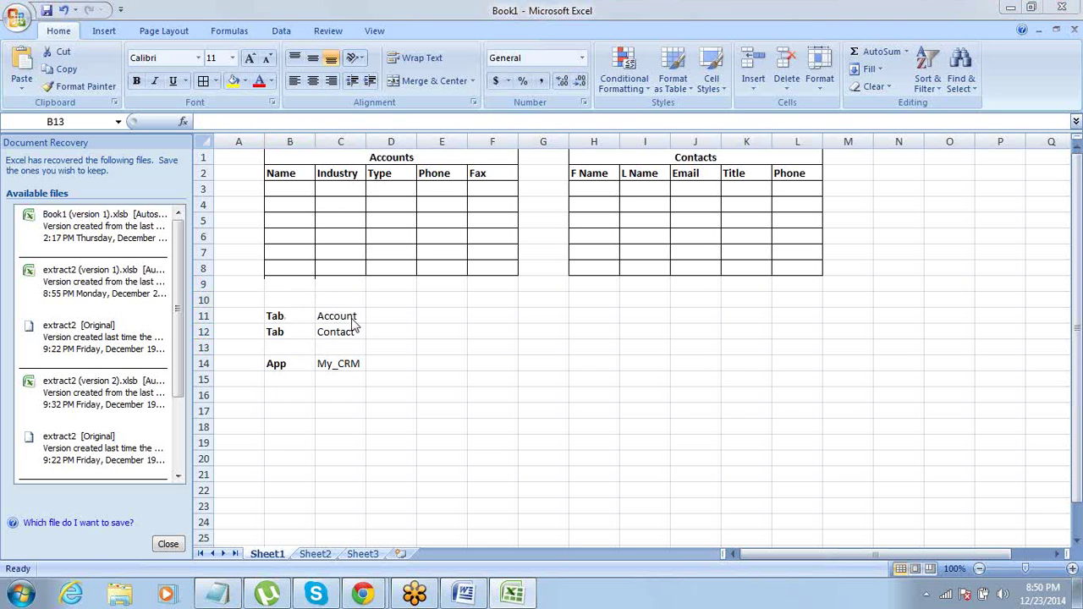
Switch to the Notepad notes and highlight the line that defines a Tab.
key("alt+Tab")
key("alt+Tab")
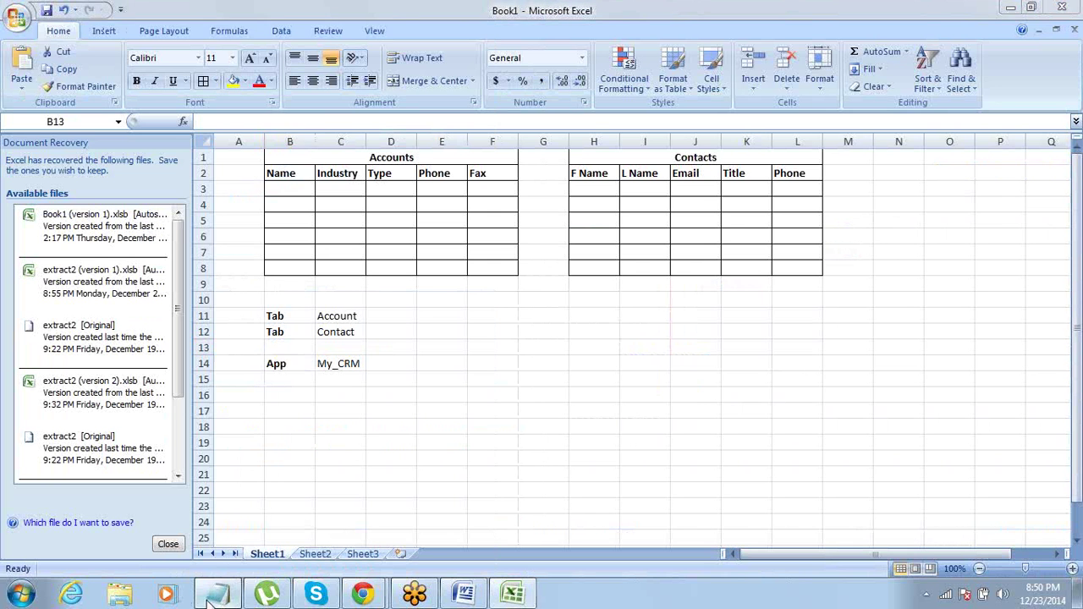
left_click(213, 596)
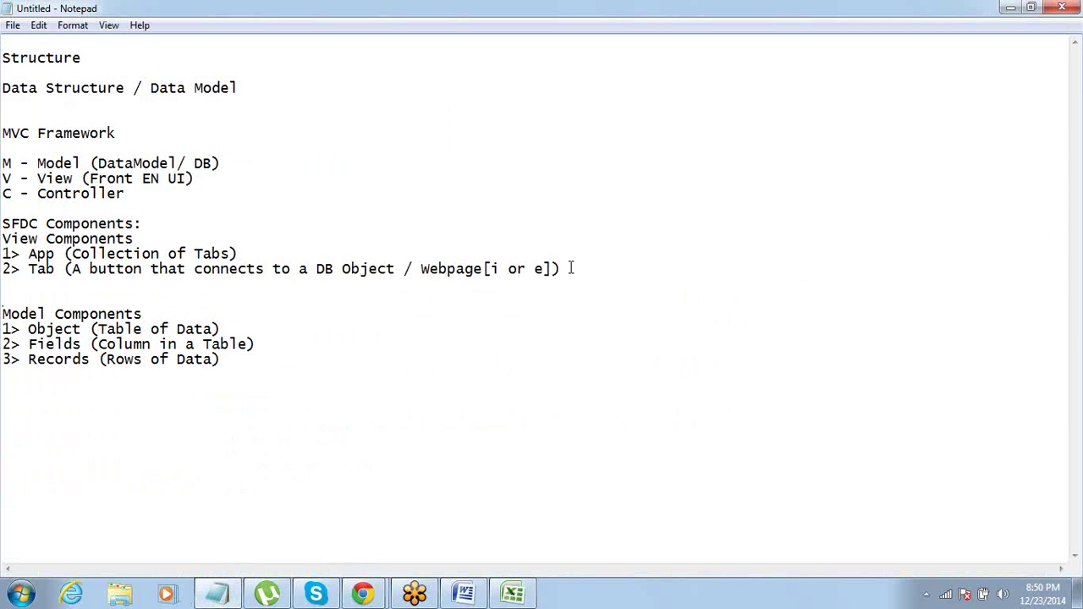
left_click_drag(571, 268, 3, 269)
Return to Excel and highlight the My_CRM app, its Account and Contact tabs, and the Accounts table title in turn.
key("alt+Tab")
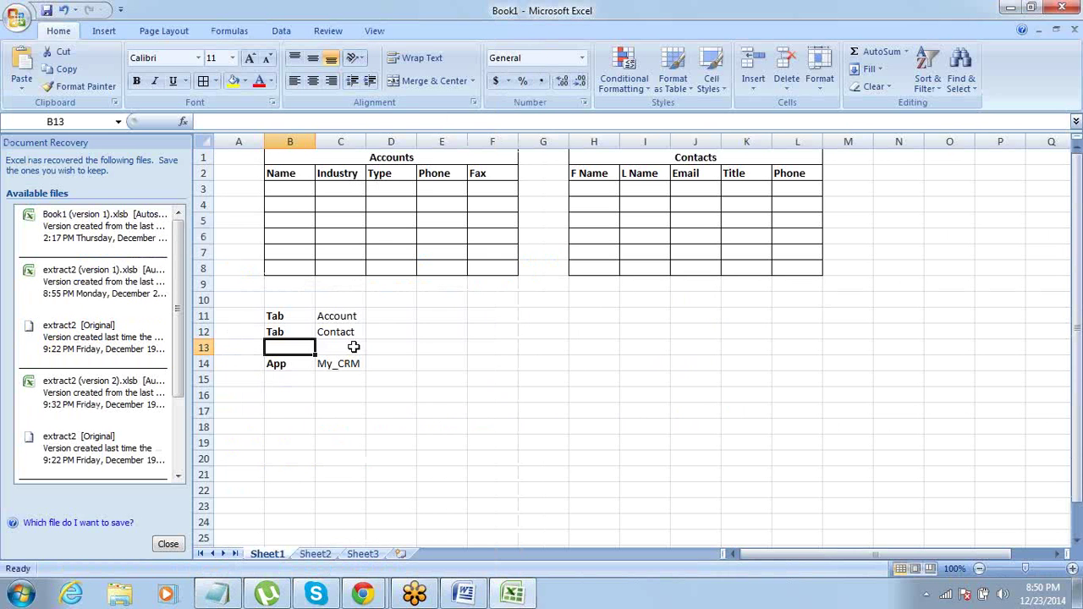
left_click(341, 364)
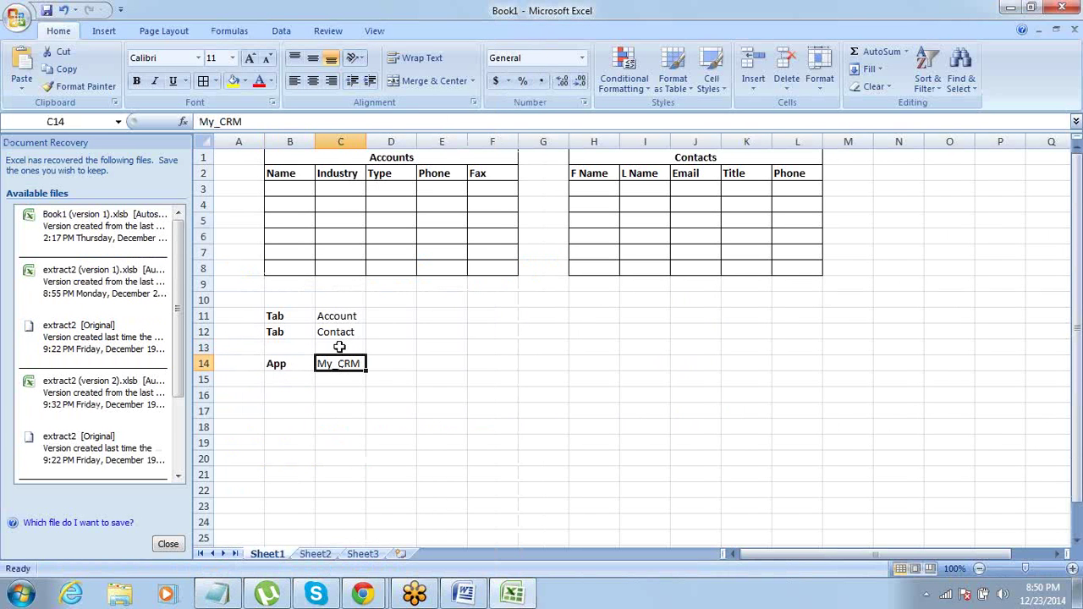
left_click_drag(337, 316, 334, 332)
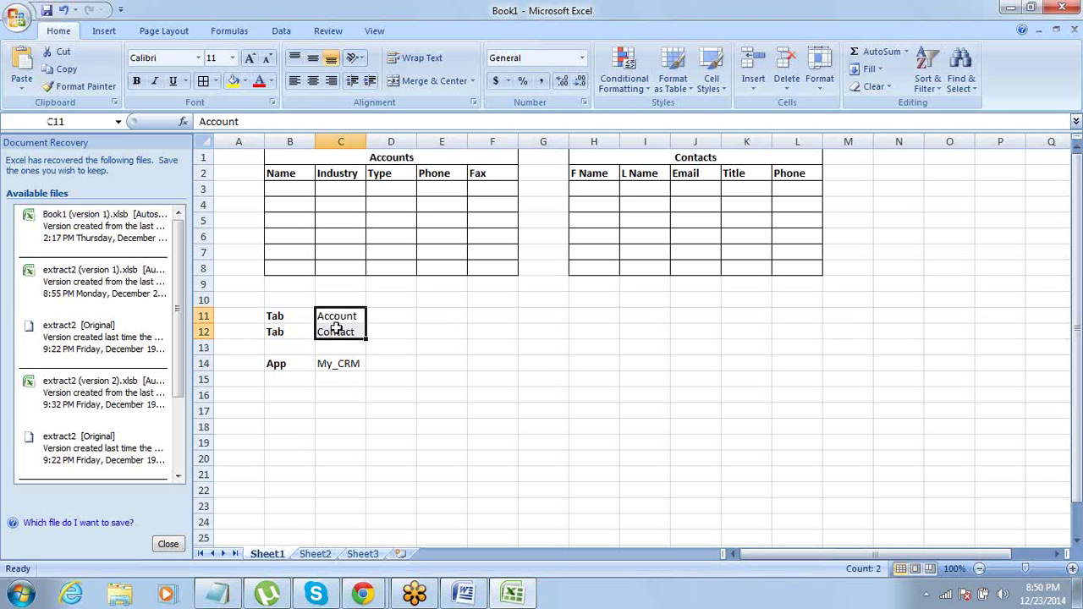
left_click(335, 318)
left_click(358, 160)
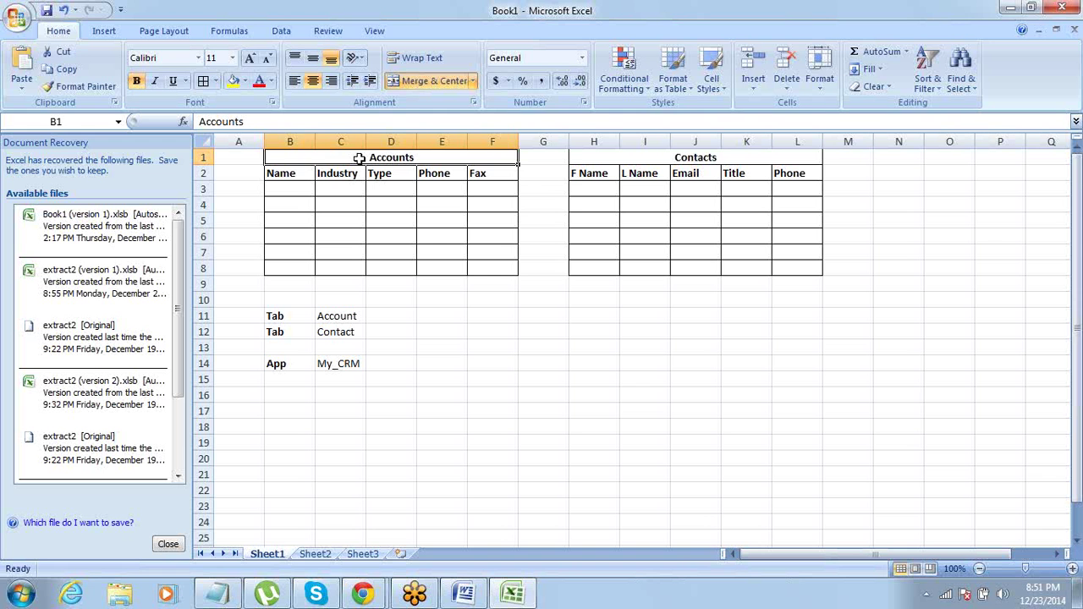
Switch to Salesforce in Chrome and demonstrate changing from the Call Center app to Sales and back.
mouse_move(362, 594)
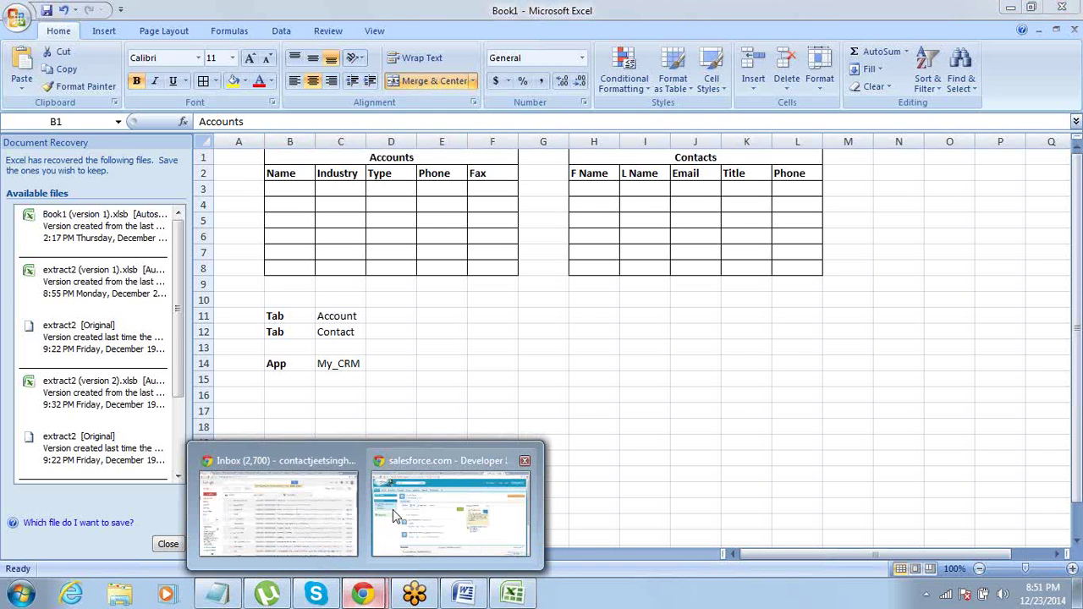
left_click(409, 468)
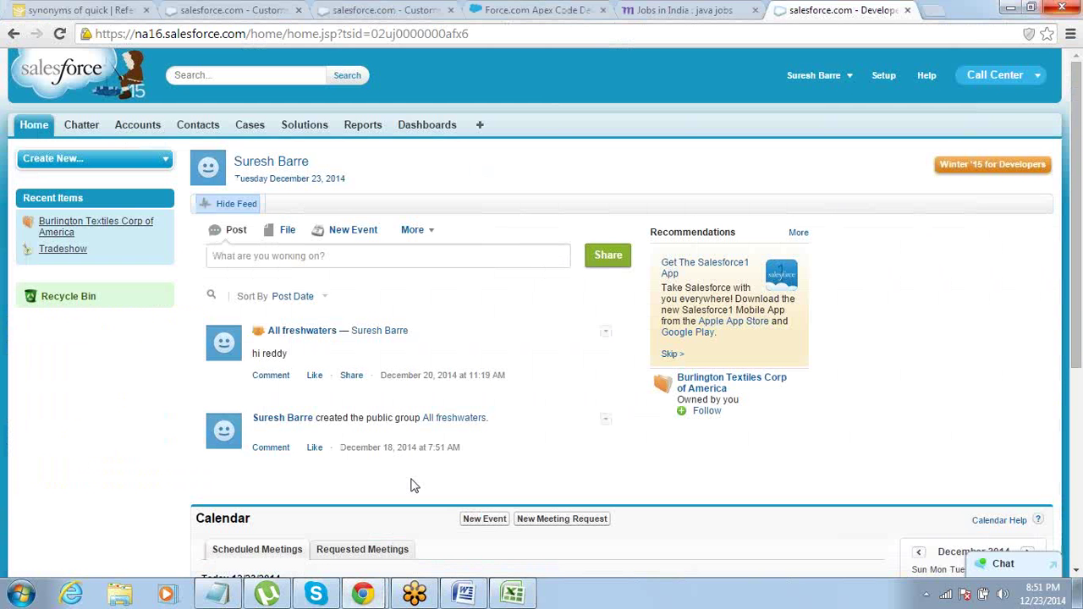
left_click(969, 78)
left_click(960, 110)
left_click(974, 78)
left_click(964, 107)
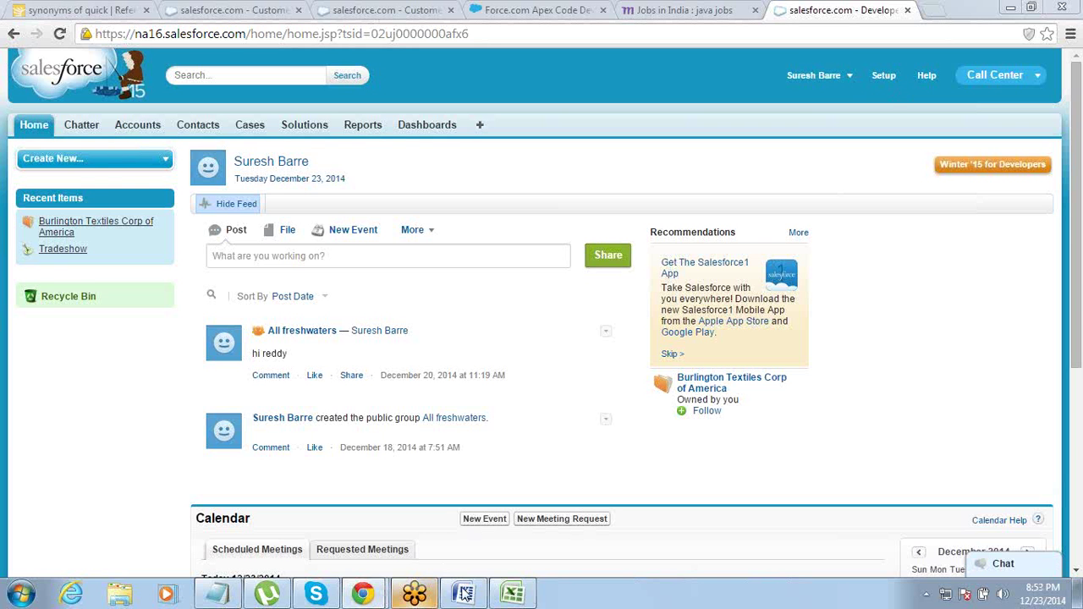
Glance at the Notepad notes, and in Salesforce change the current app to Sales.
left_click(215, 593)
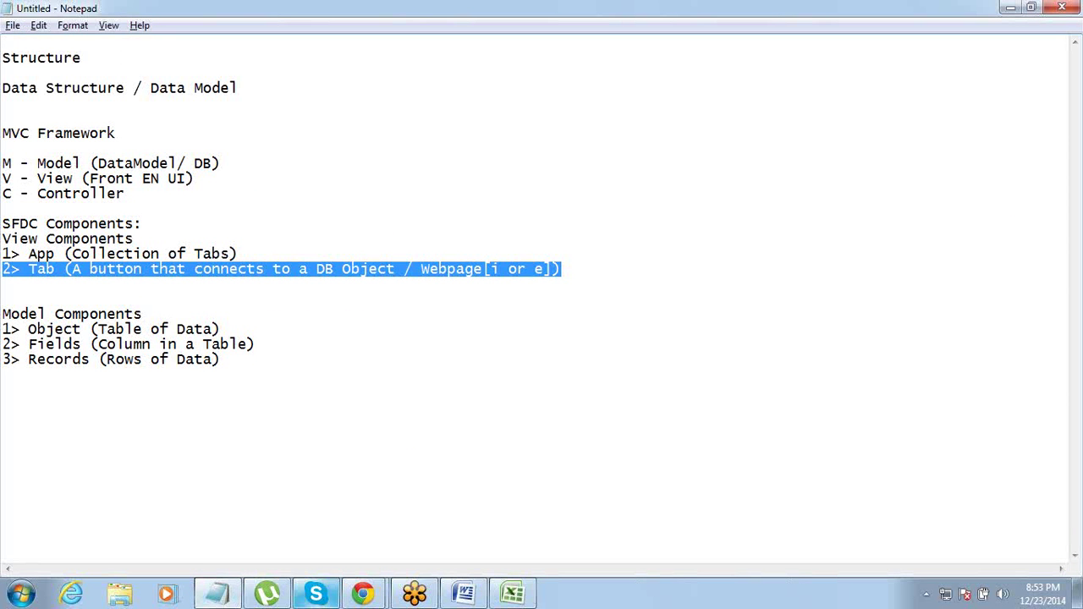
mouse_move(363, 592)
left_click(449, 471)
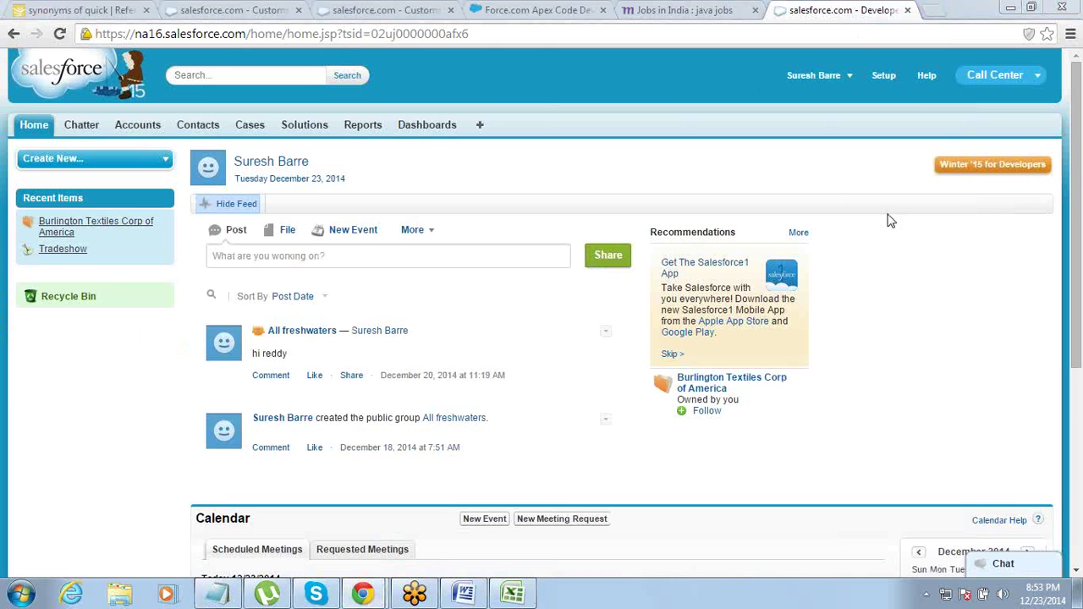
left_click(1024, 80)
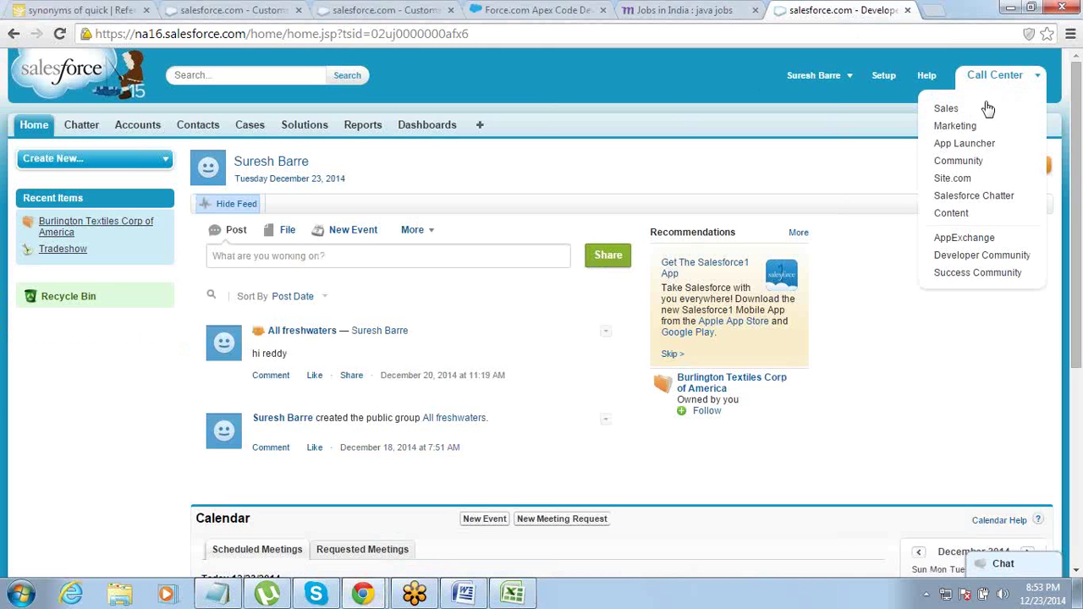
left_click(969, 111)
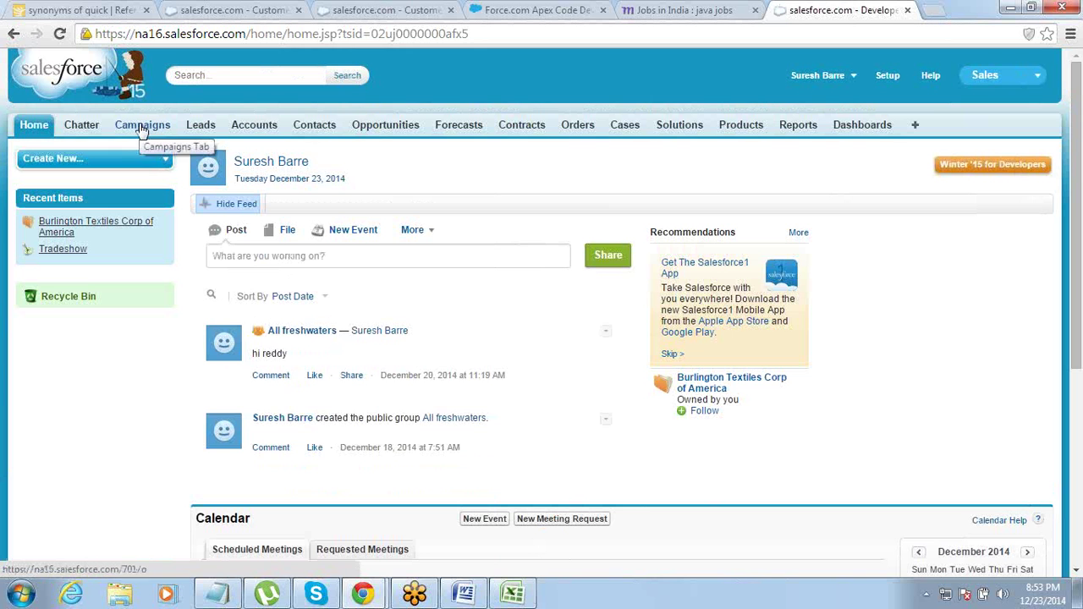
Open the Campaigns records and list them with the All Active Campaigns view.
left_click(139, 124)
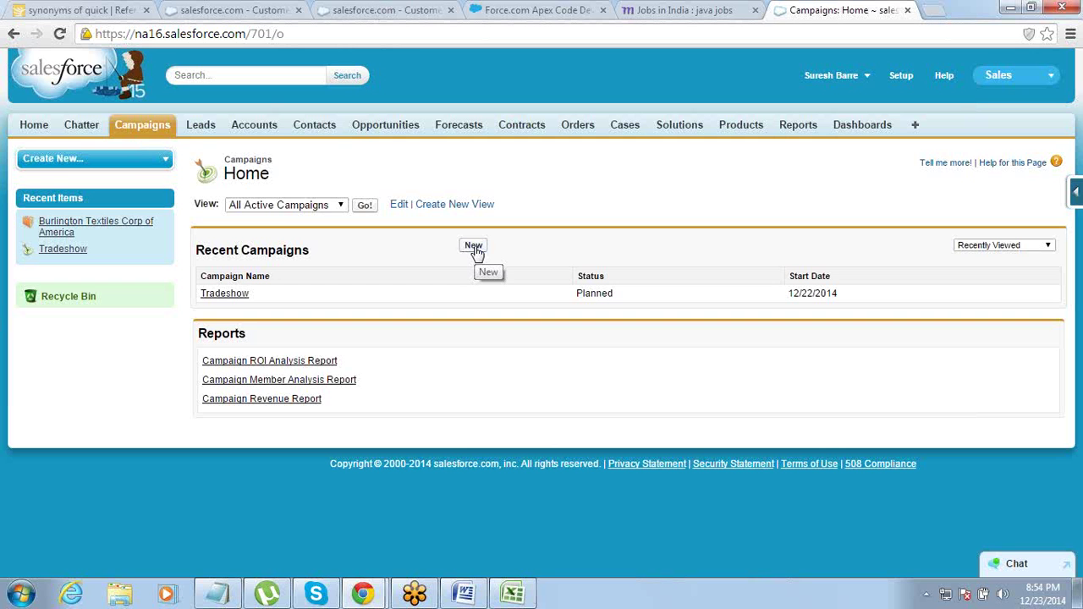
left_click(288, 208)
left_click(289, 219)
left_click(359, 209)
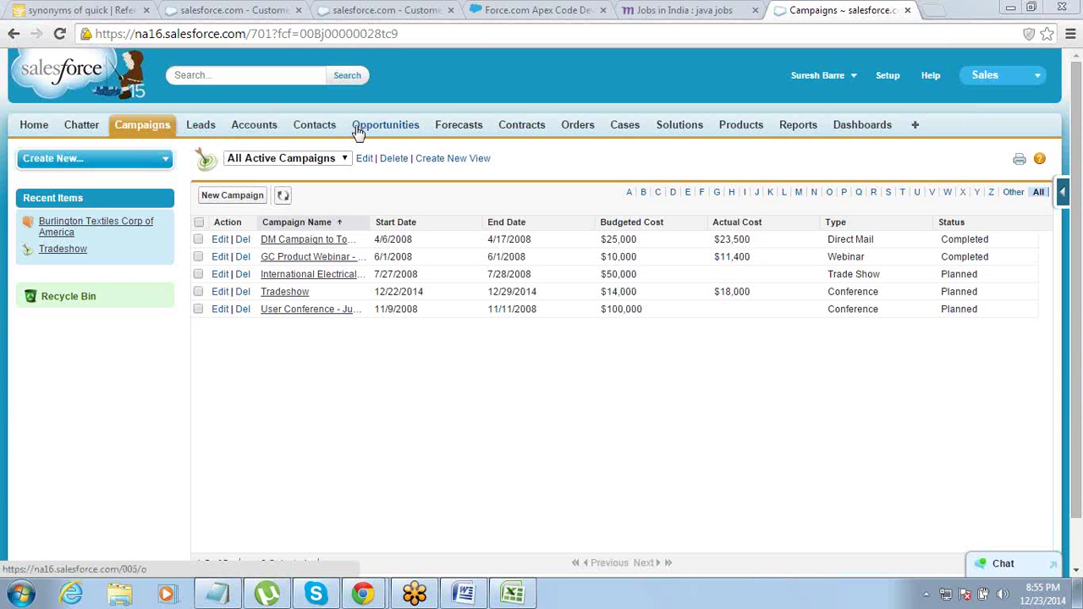
Open the Salesforce Setup area.
left_click(890, 77)
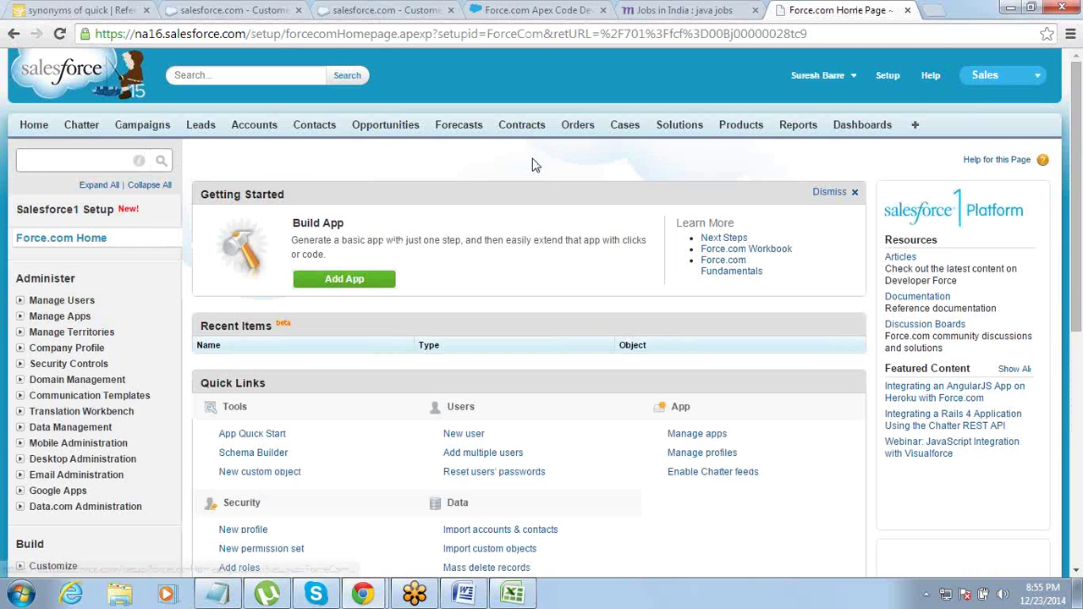
Open Schema Builder from the Build section of Setup.
scroll(533, 165, "down", 1)
scroll(533, 165, "down", 2)
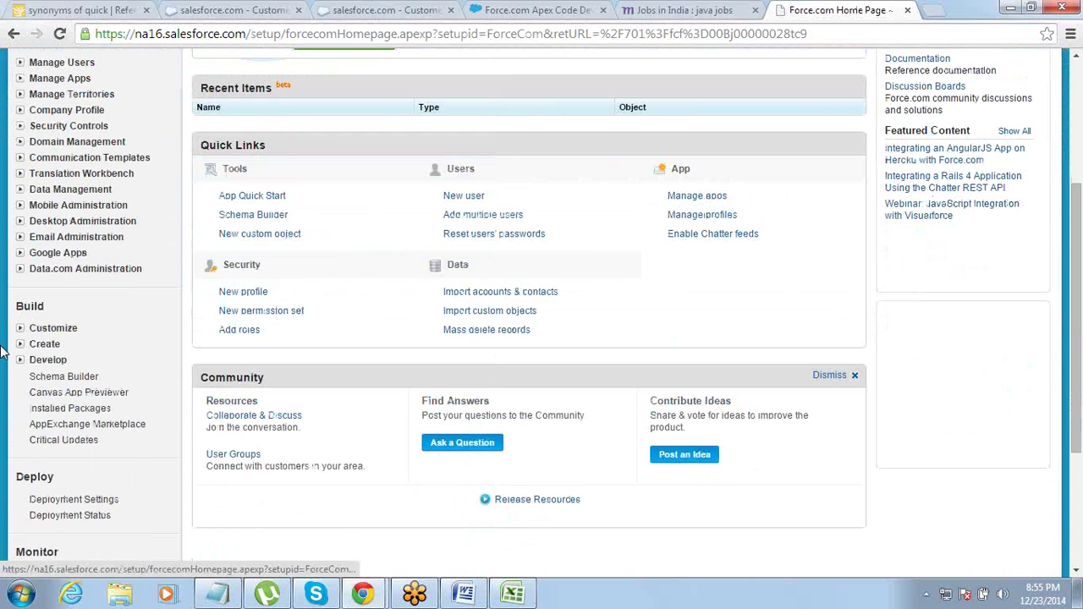
left_click(44, 381)
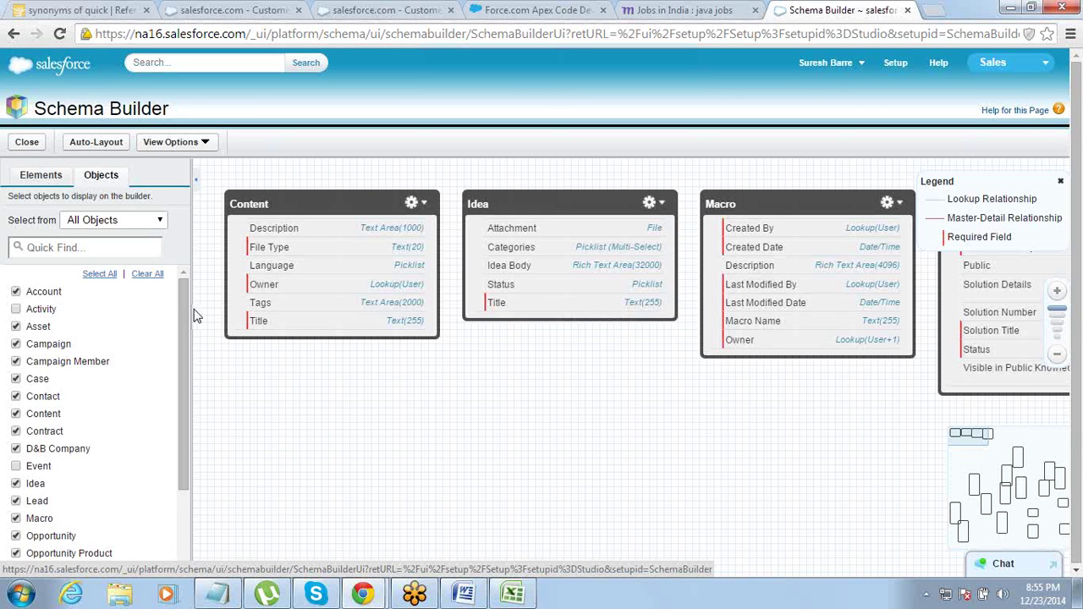
Clear all objects from the schema canvas, then display only Account and look through its field list.
left_click_drag(188, 314, 188, 321)
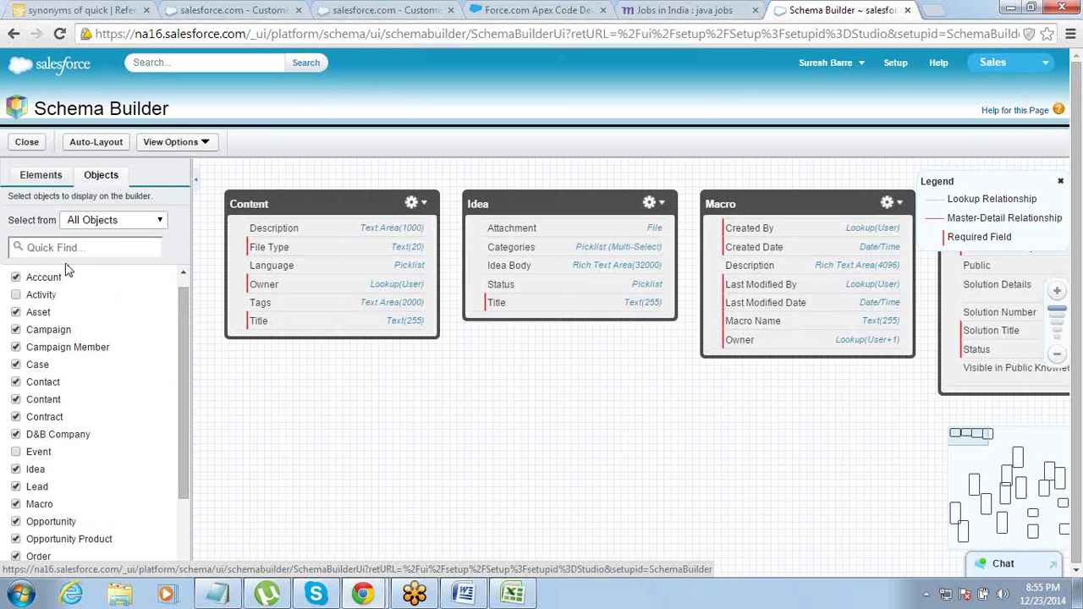
scroll(51, 289, "up", 1)
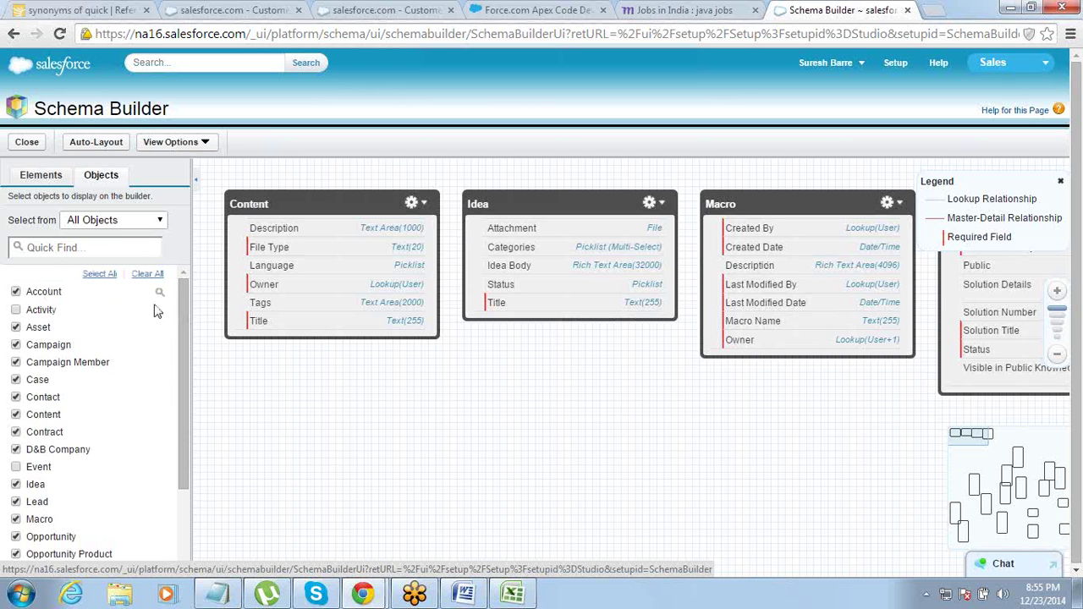
left_click(147, 274)
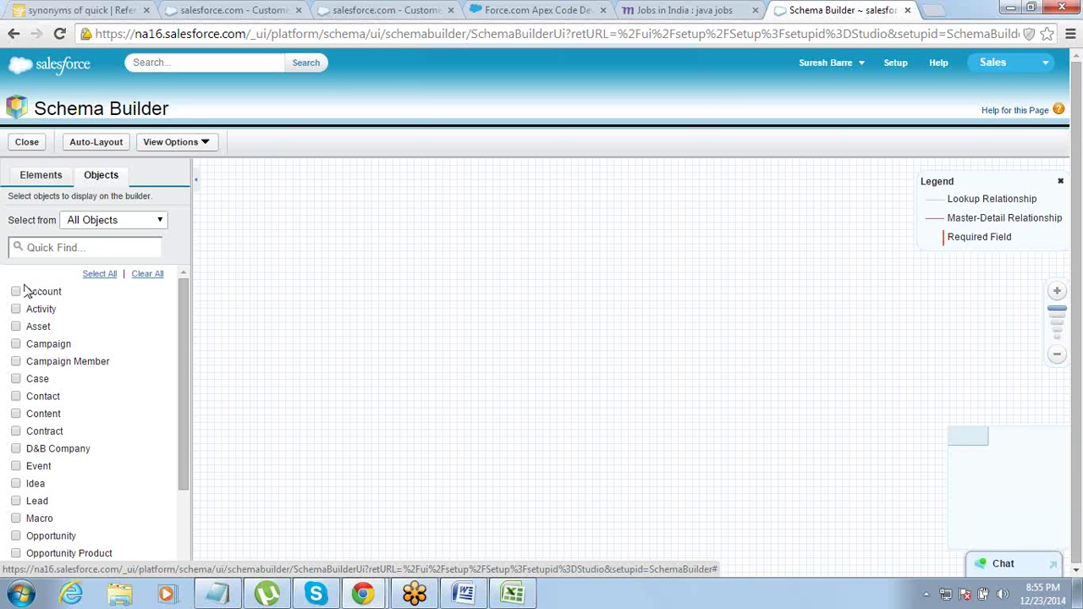
left_click(16, 292)
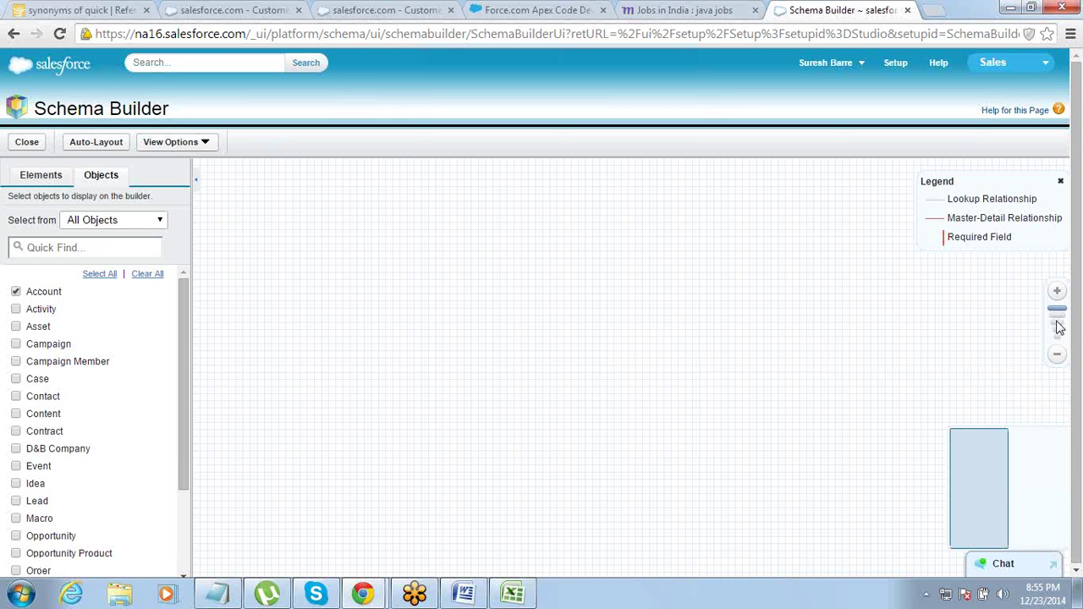
left_click(997, 468)
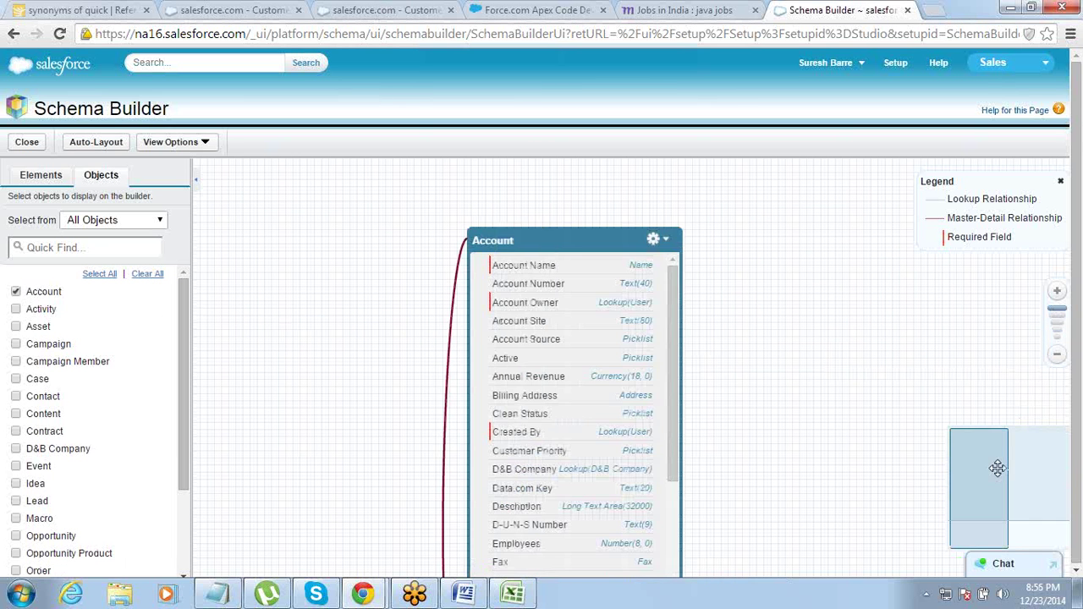
left_click_drag(998, 468, 989, 482)
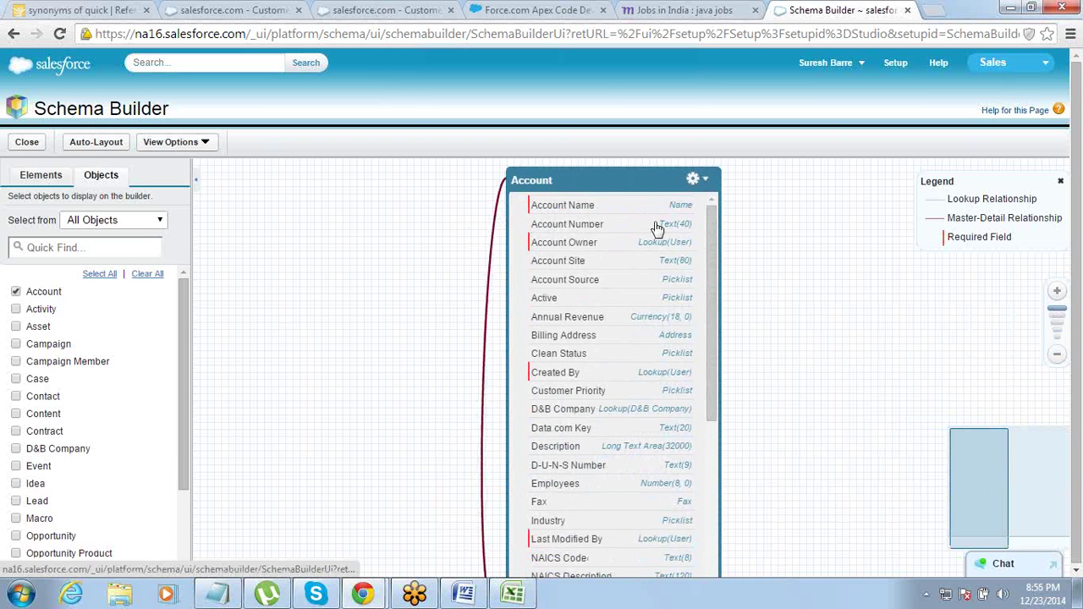
left_click_drag(715, 228, 709, 411)
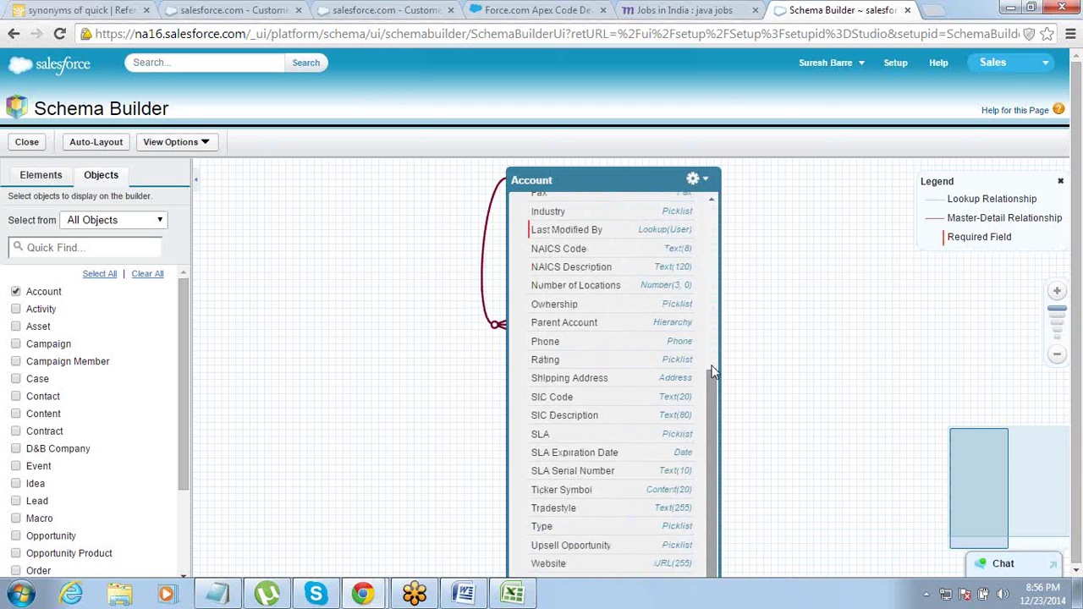
scroll(607, 233, "up", 4)
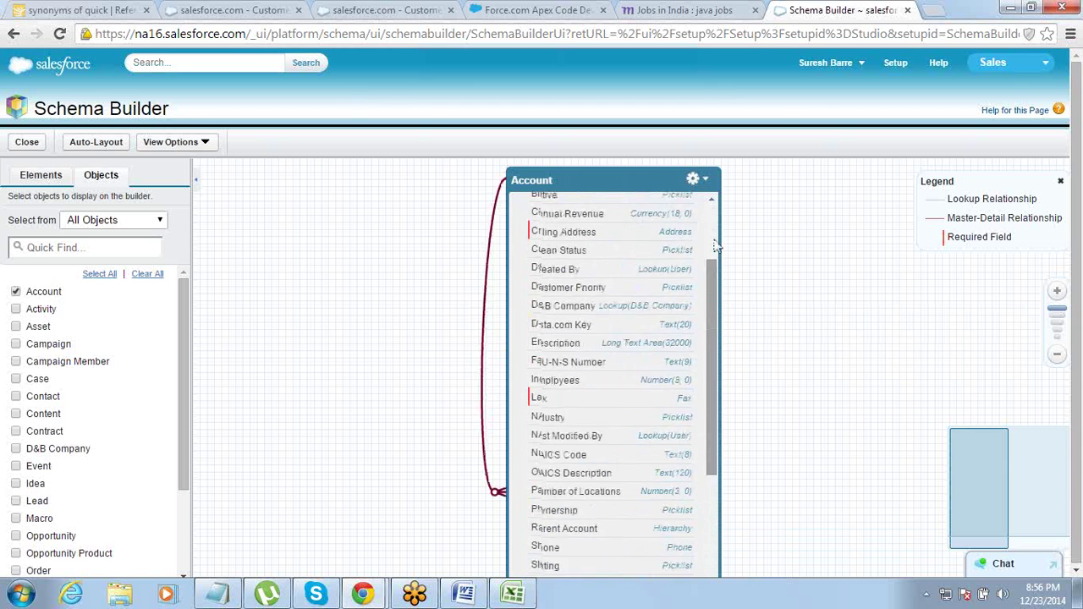
Add the Campaign object to the schema canvas and shift its box closer to Account.
left_click(16, 345)
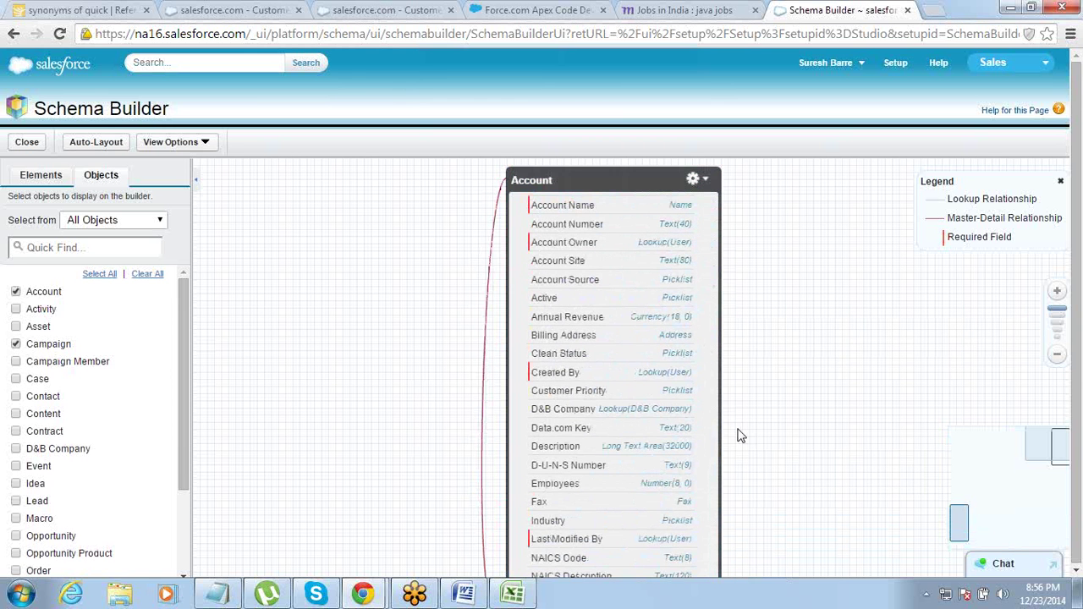
left_click_drag(1050, 465, 967, 512)
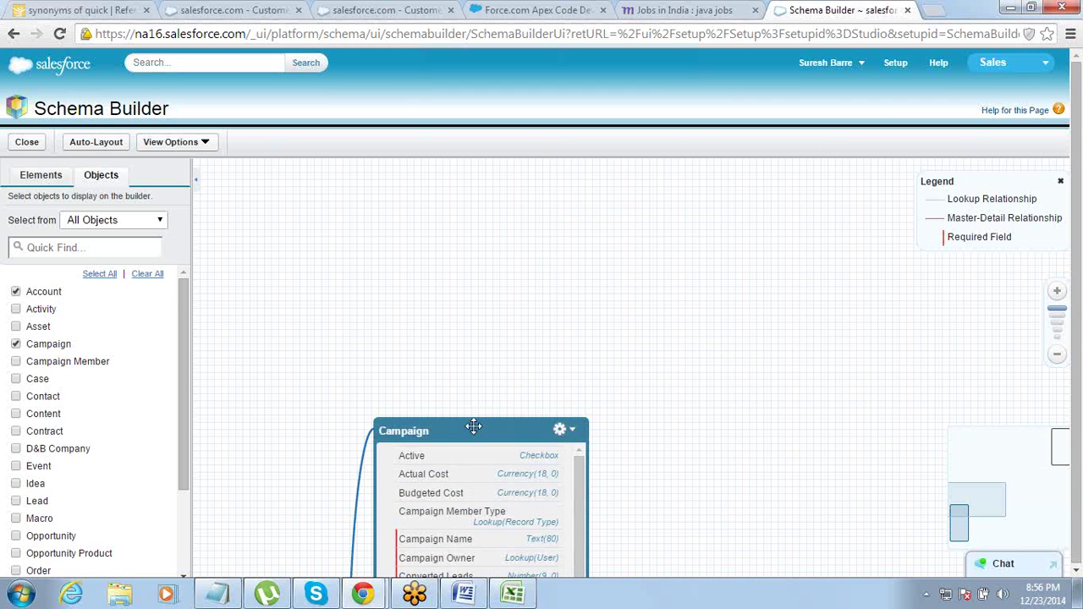
left_click_drag(472, 423, 885, 286)
left_click_drag(934, 262, 935, 245)
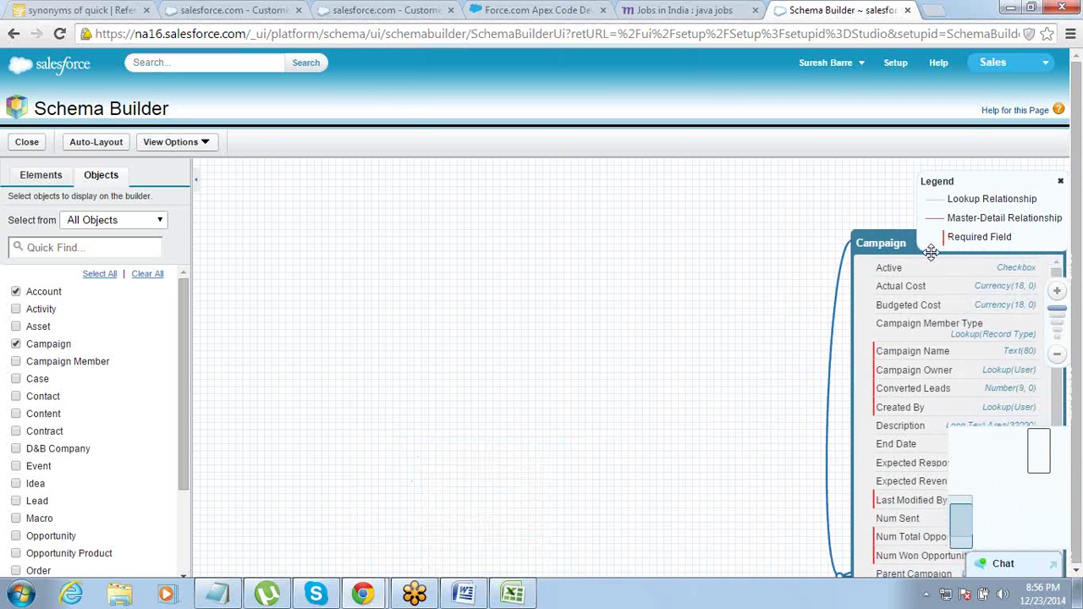
left_click_drag(1007, 518, 989, 505)
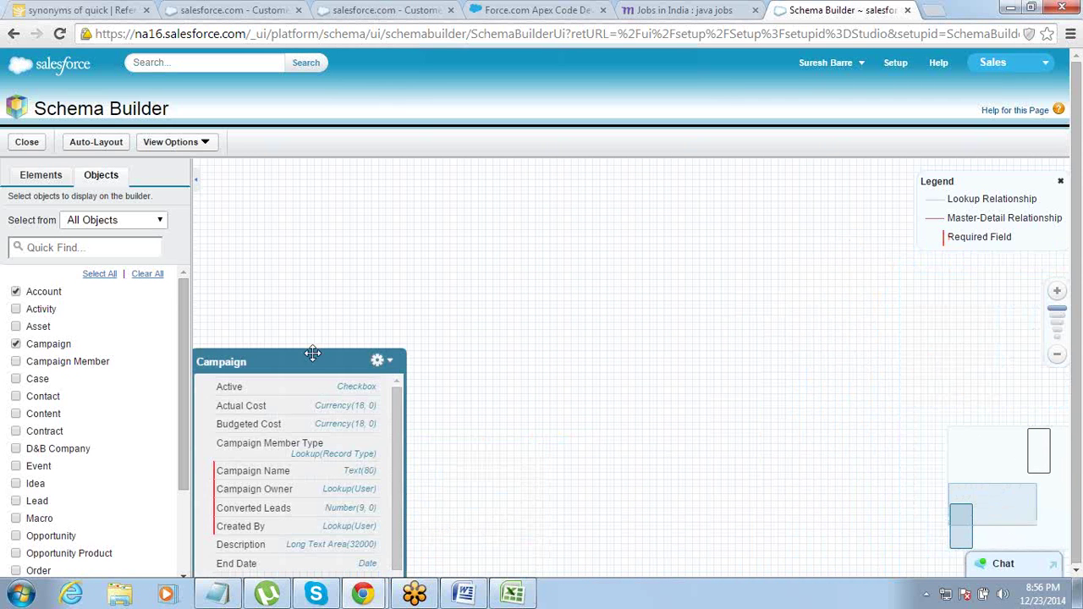
left_click_drag(310, 355, 832, 342)
left_click_drag(959, 316, 919, 286)
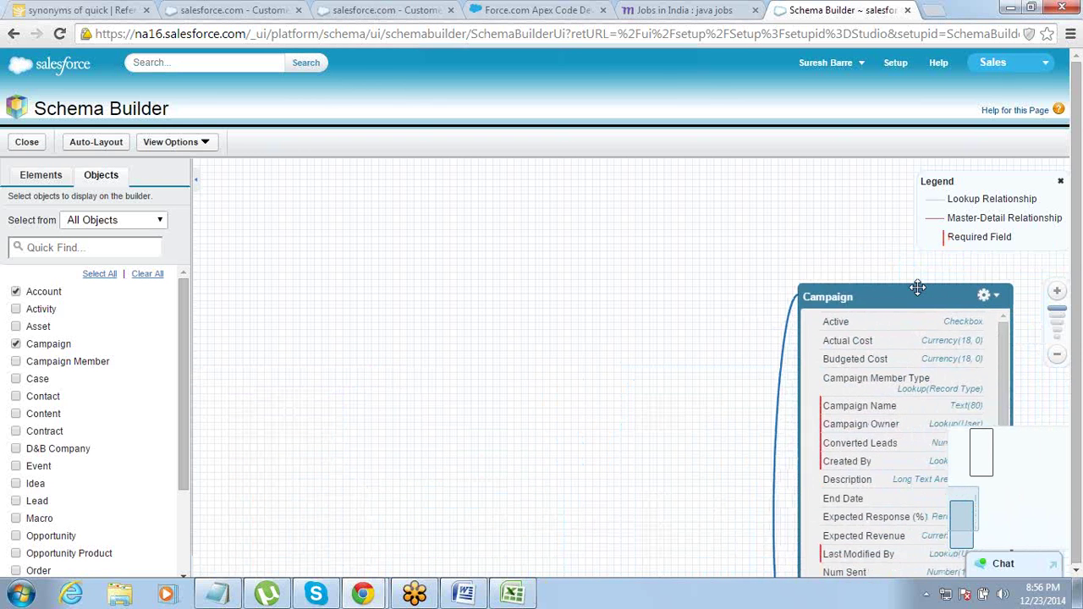
Arrange the Campaign and Account boxes side by side on the canvas, with Campaign to the left of Account.
left_click(971, 471)
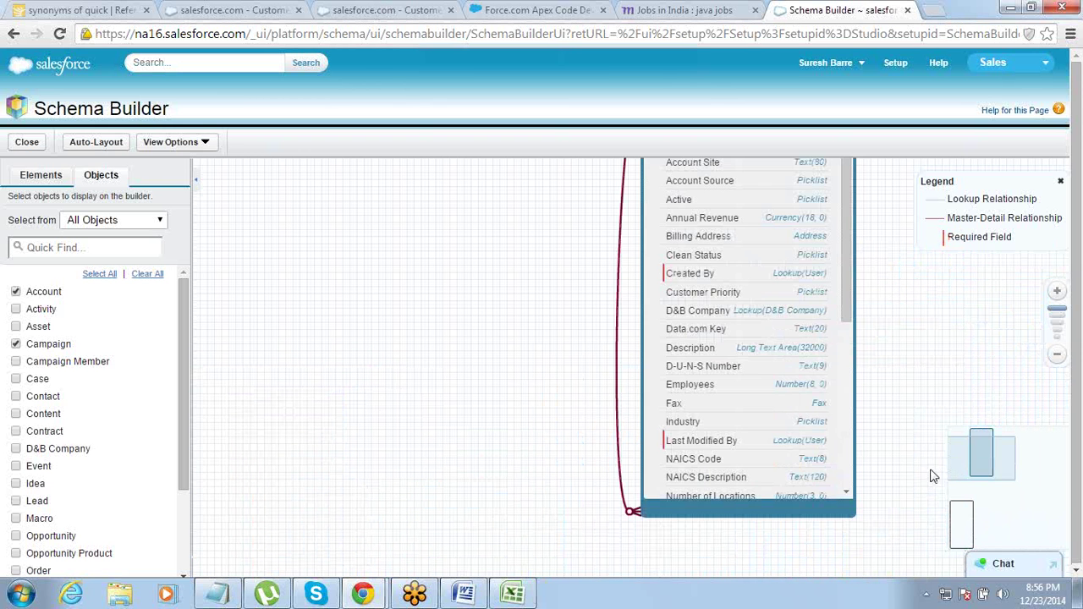
left_click(969, 500)
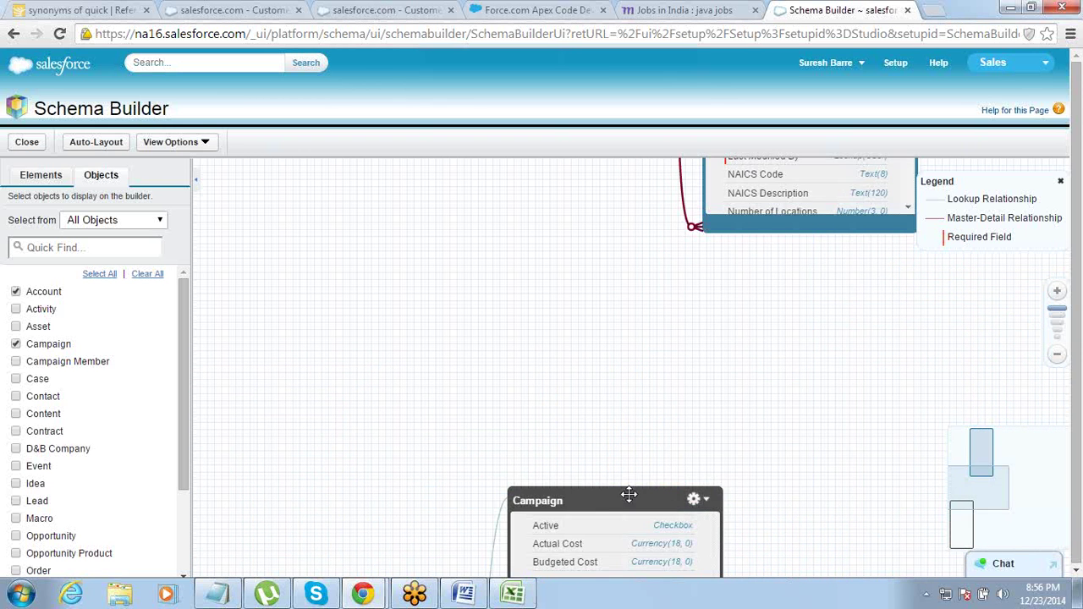
left_click_drag(629, 496, 529, 237)
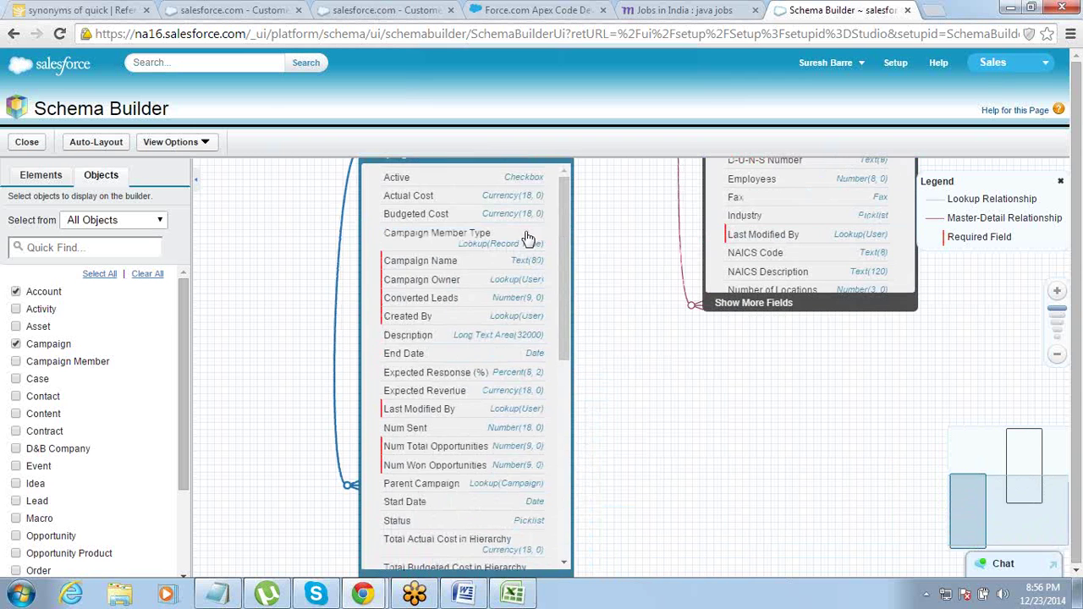
left_click(1001, 459)
left_click_drag(416, 479, 308, 193)
left_click_drag(762, 355, 568, 189)
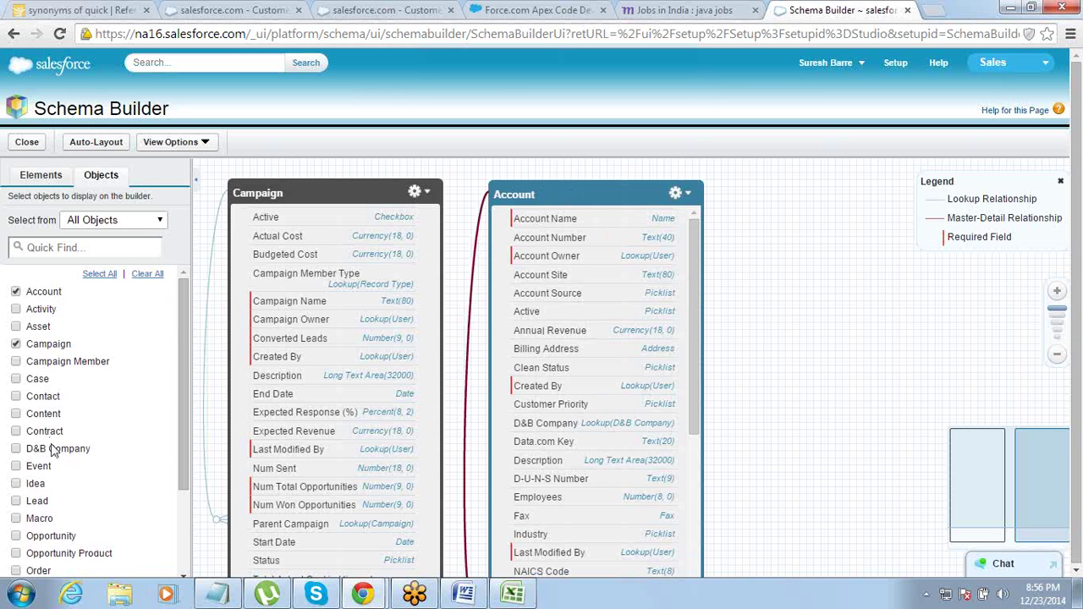
Add the Opportunity object to the schema canvas and move its box to the right of Account.
left_click(15, 538)
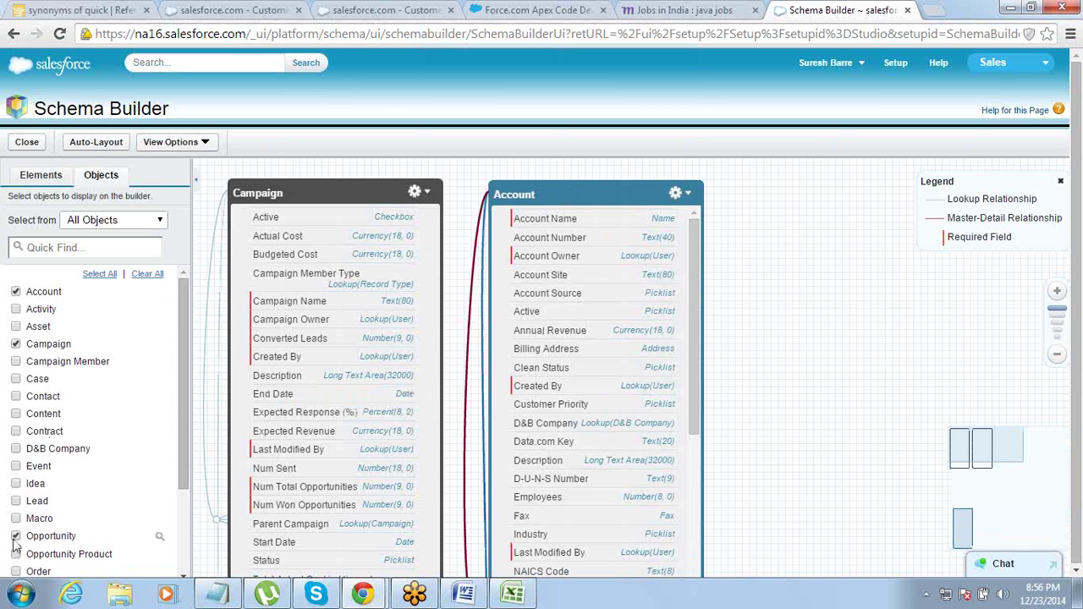
left_click(963, 526)
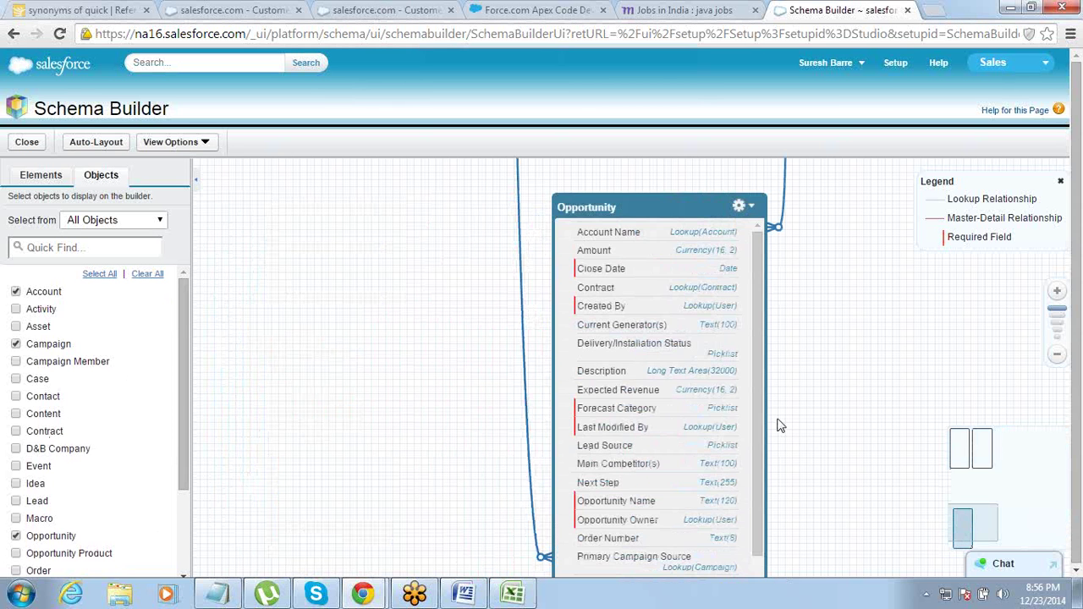
left_click_drag(629, 184, 631, 106)
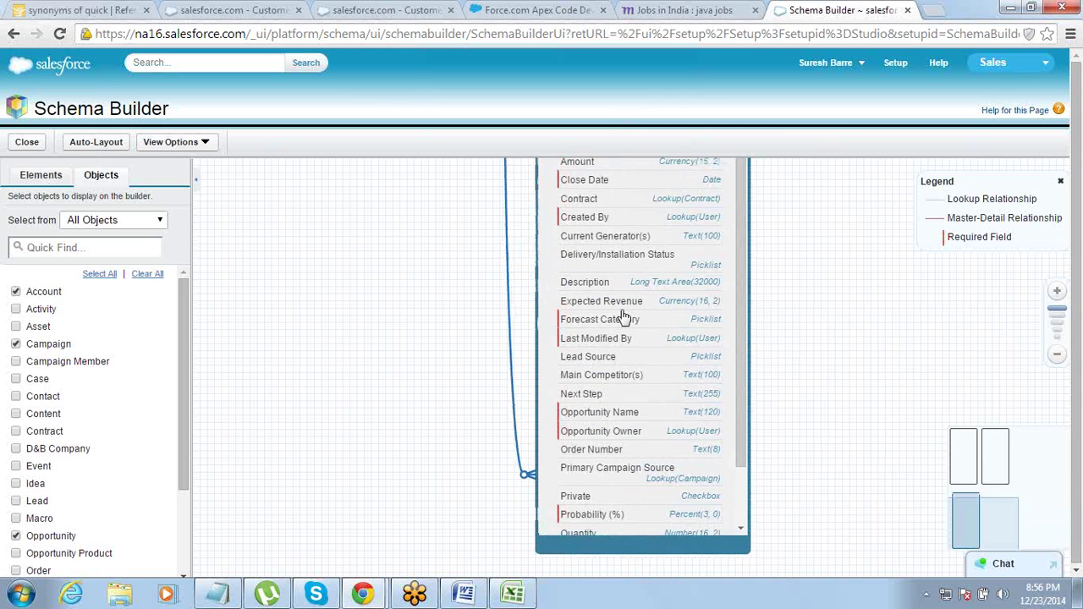
left_click(987, 482)
left_click_drag(531, 492, 860, 291)
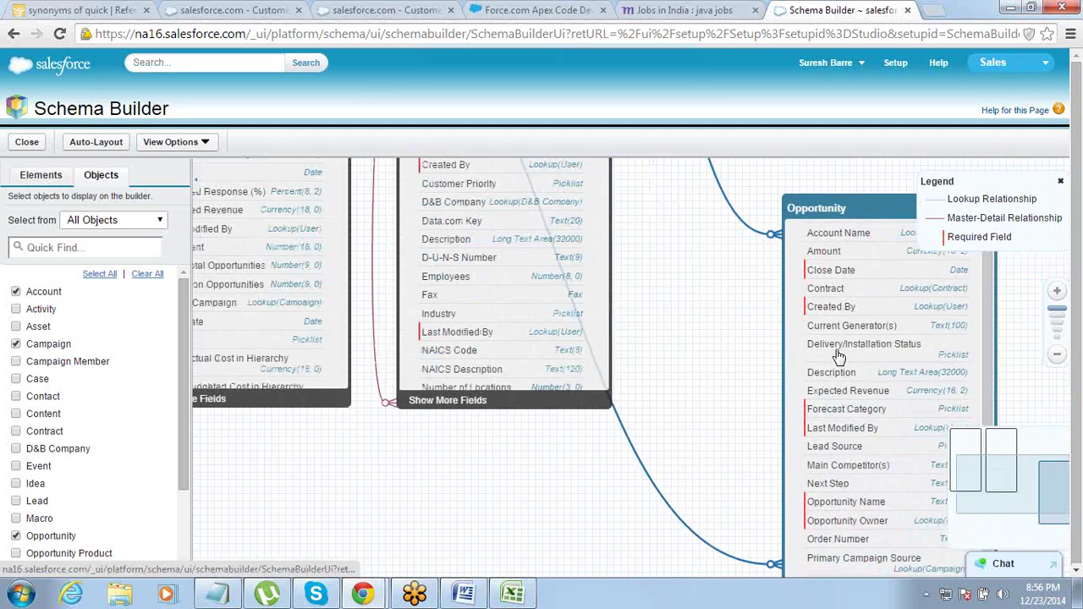
Line up the Campaign, Account and Opportunity boxes close together in one row so their relationship lines can be followed.
left_click_drag(1003, 460, 1003, 437)
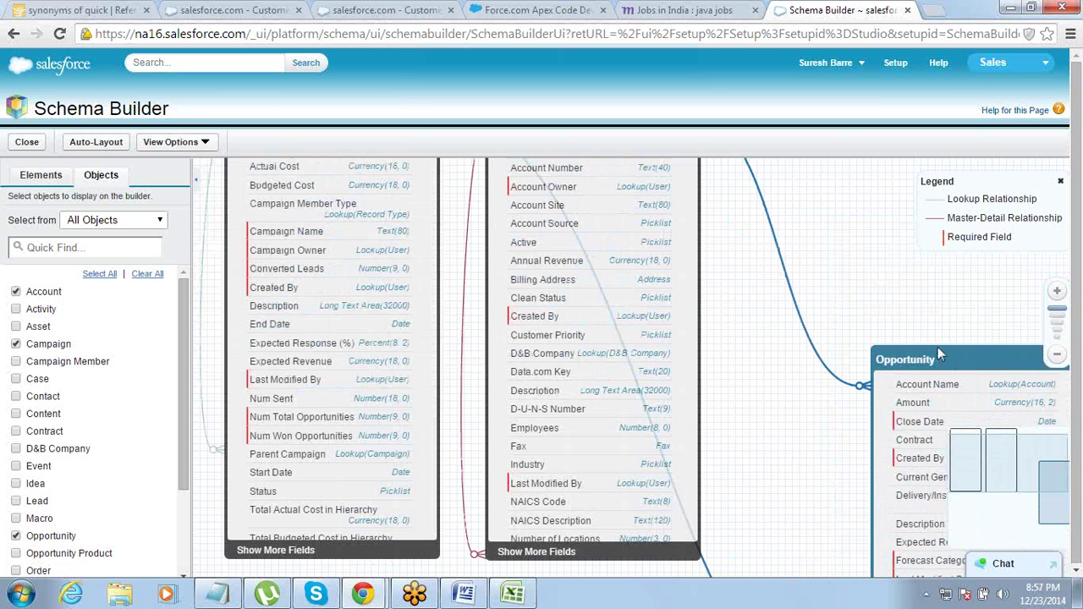
left_click_drag(940, 356, 804, 180)
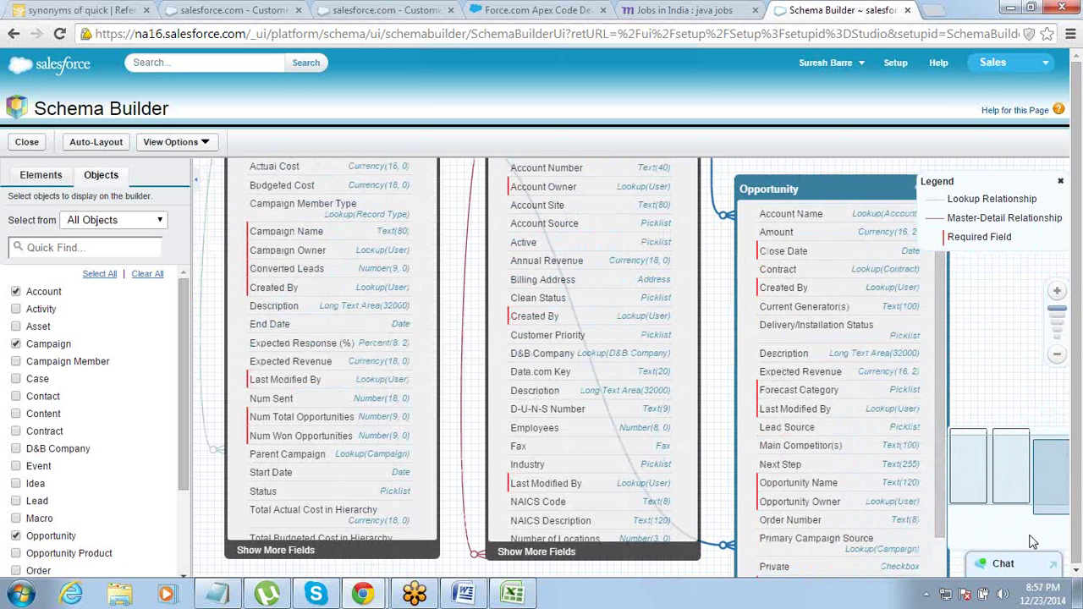
left_click(1036, 453)
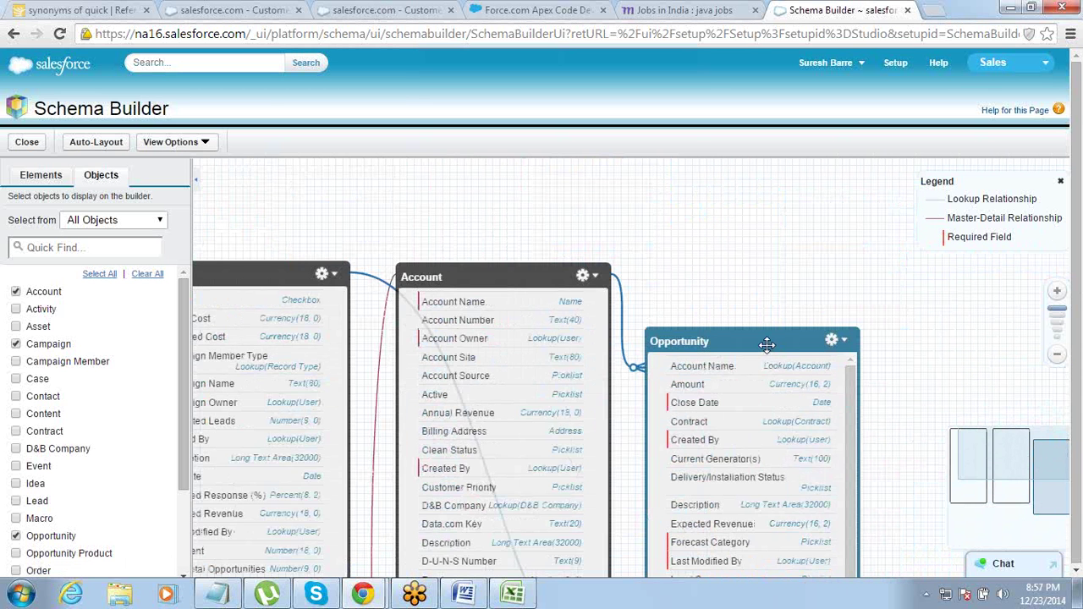
left_click_drag(768, 344, 812, 211)
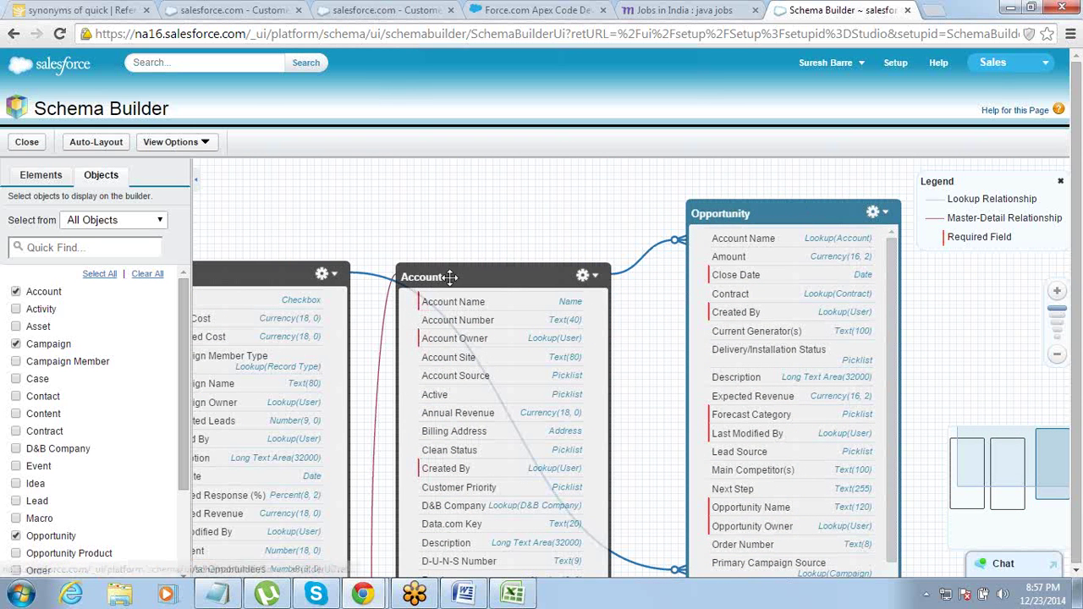
left_click_drag(432, 280, 487, 213)
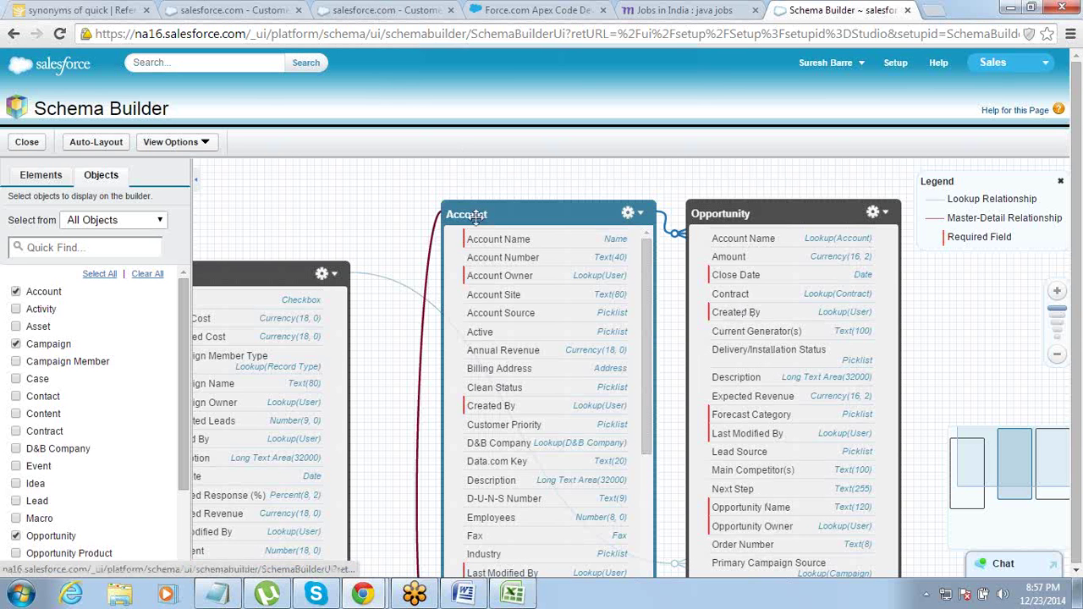
left_click_drag(285, 271, 322, 243)
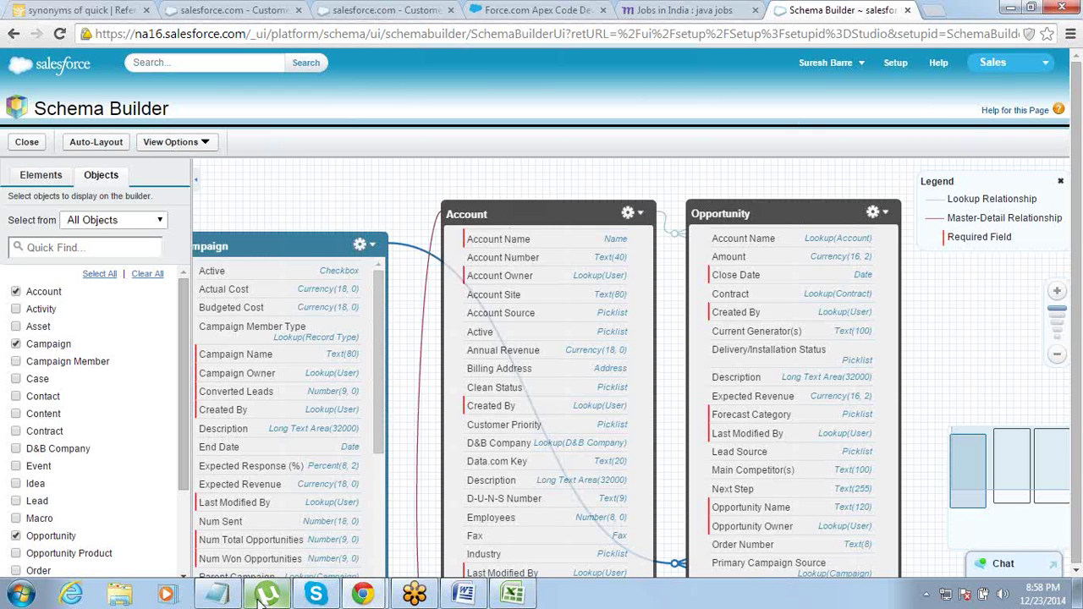
Return to Setup, reopen Schema Builder from the Build section and look over the object list.
mouse_move(228, 597)
left_click(897, 63)
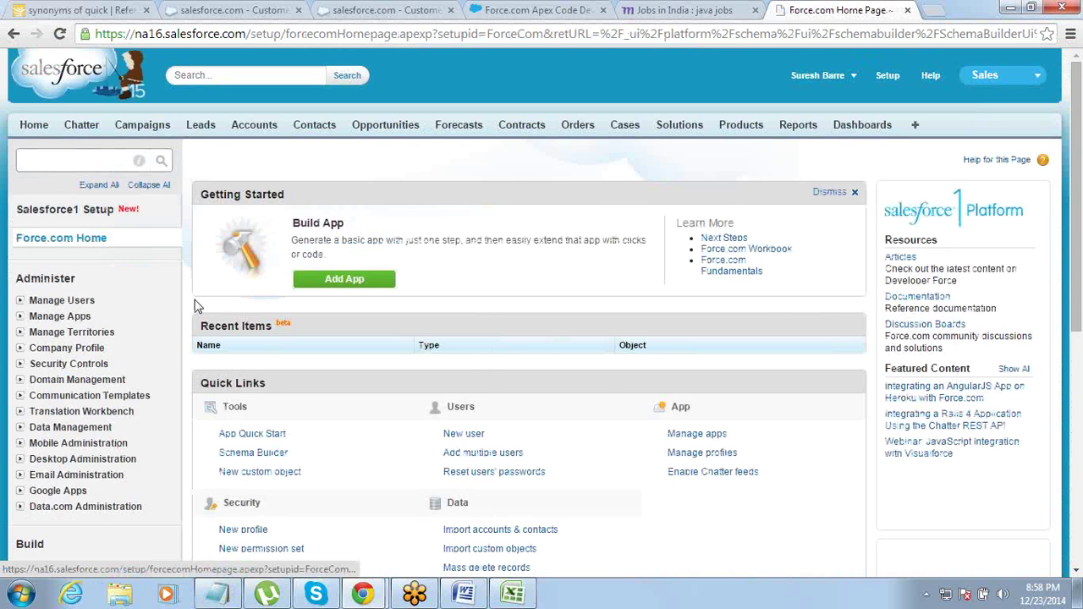
scroll(194, 305, "down", 2)
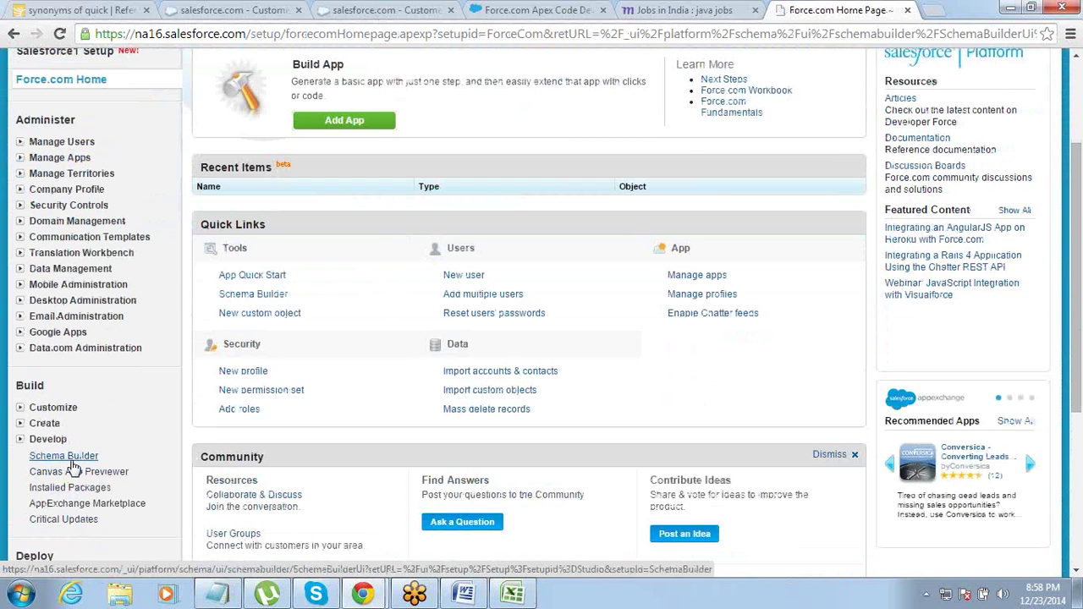
left_click(72, 462)
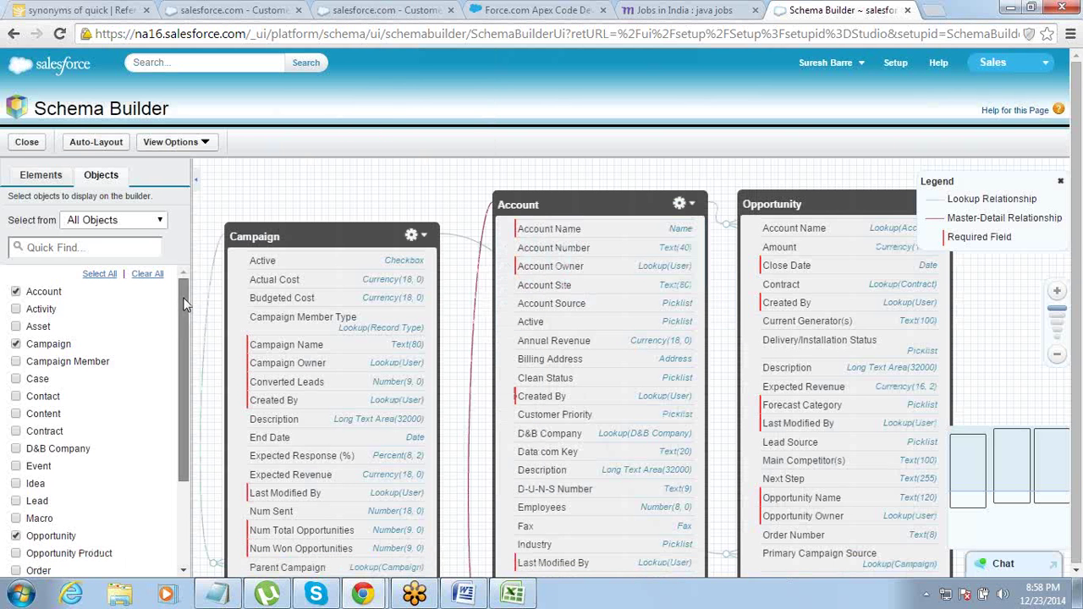
left_click_drag(182, 319, 184, 286)
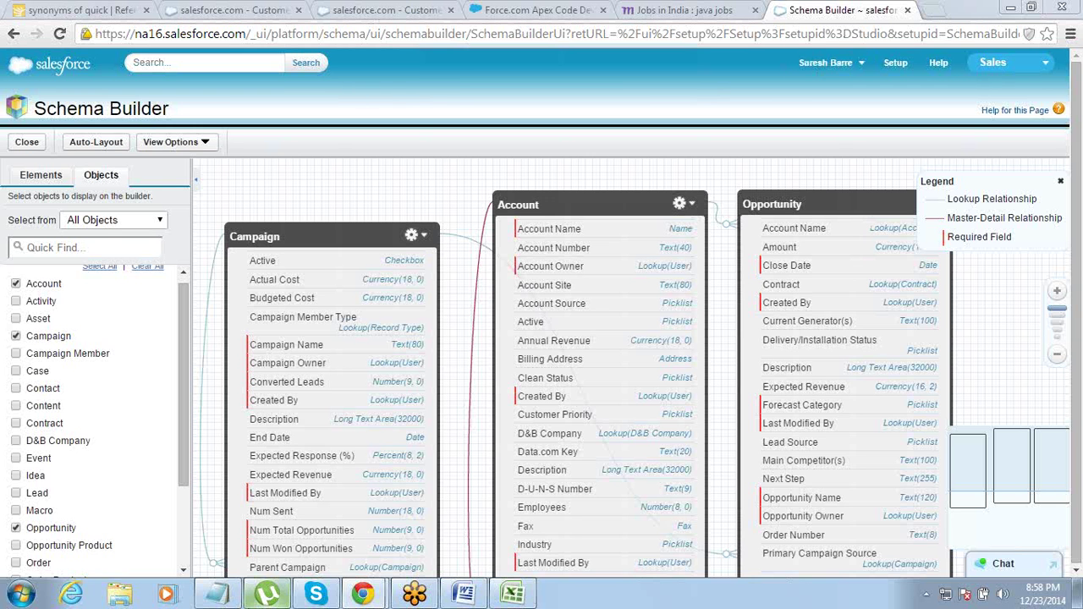
Switch to the Notepad notes and place the cursor at the end of the Records line under Model Components.
left_click(219, 595)
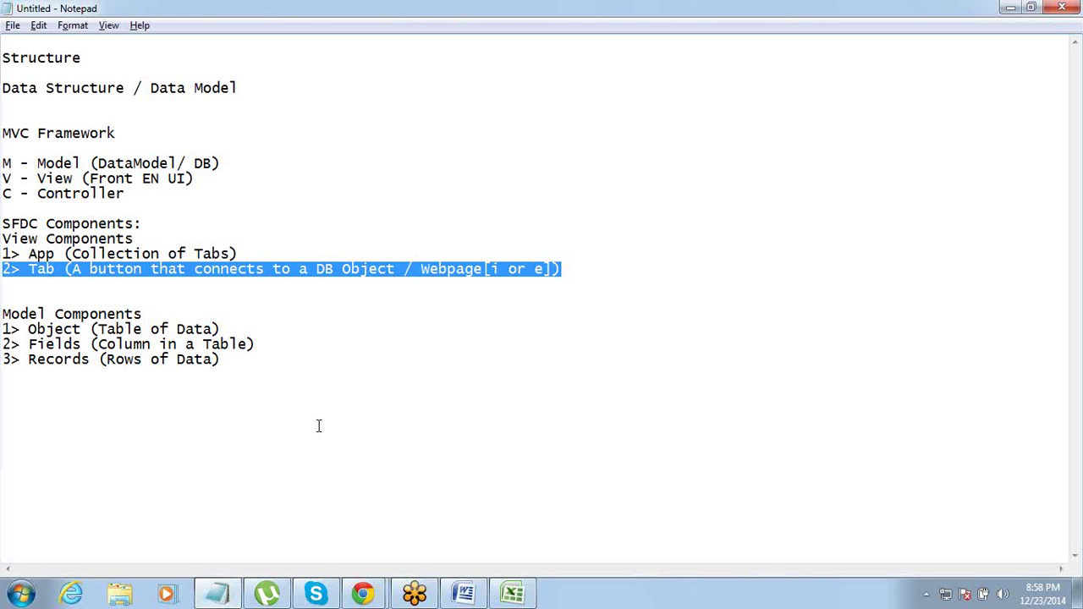
left_click(339, 366)
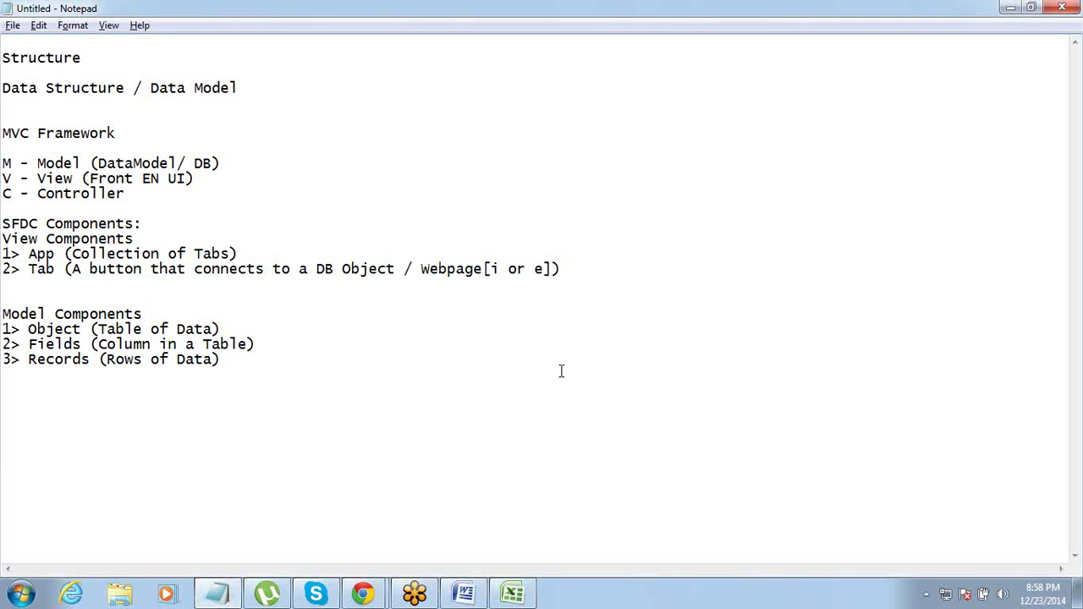
Insert blank lines below the Records line in the Notepad notes.
key("Return")
key("Return")
key("Return")
left_click(561, 370, "shift")
type("M -")
type(" on")
key("BackSpace")
key("BackSpace")
key("BackSpace")
key("BackSpace")
key("BackSpace")
key("BackSpace")
Add two note lines below Model Components reading "CRM on Salesforce :" and "HRM also on Salesforce".
key("Return")
key("Return")
type("CRM on Salesforce")
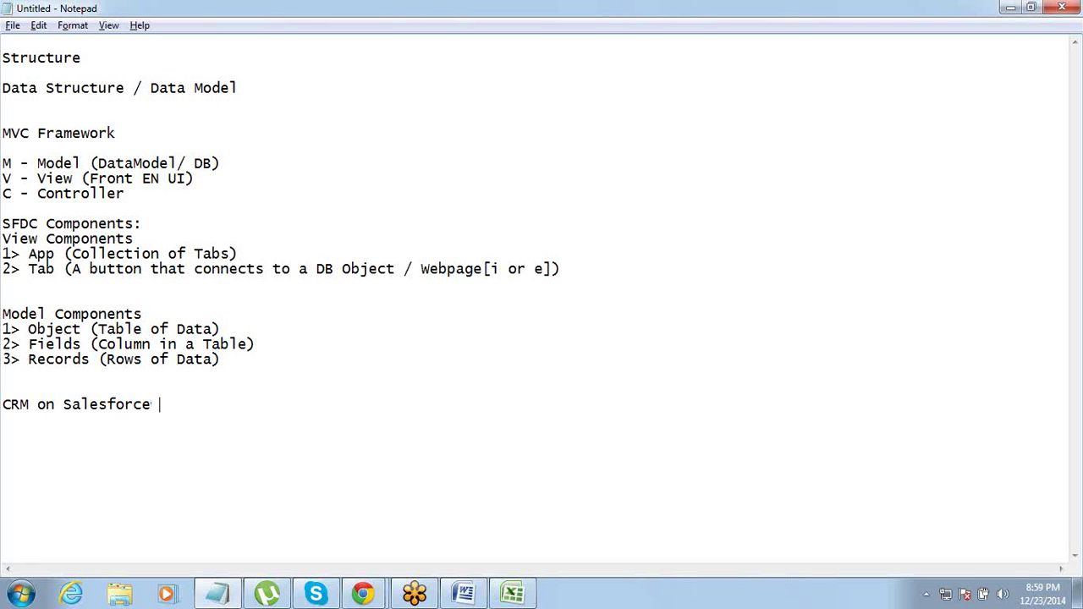
type(":")
key("Return")
type("HR")
key("BackSpace")
type("M also on Salesforce")
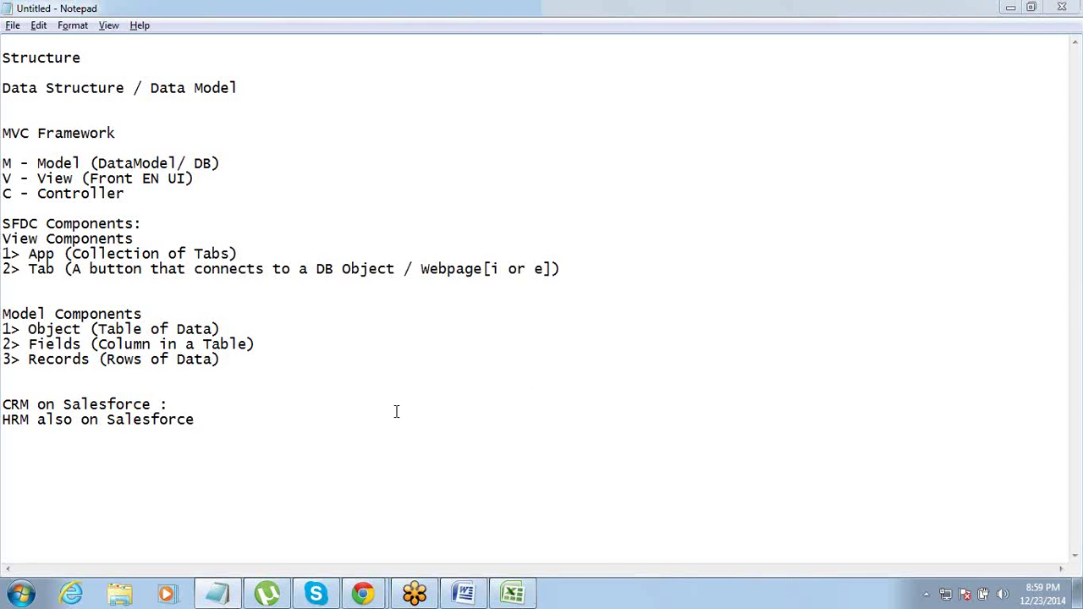
Glance at Schema Builder in Chrome, return to Notepad and add "Standard (provided by Salesforce)" below the HRM line after a blank line.
key("alt+Tab")
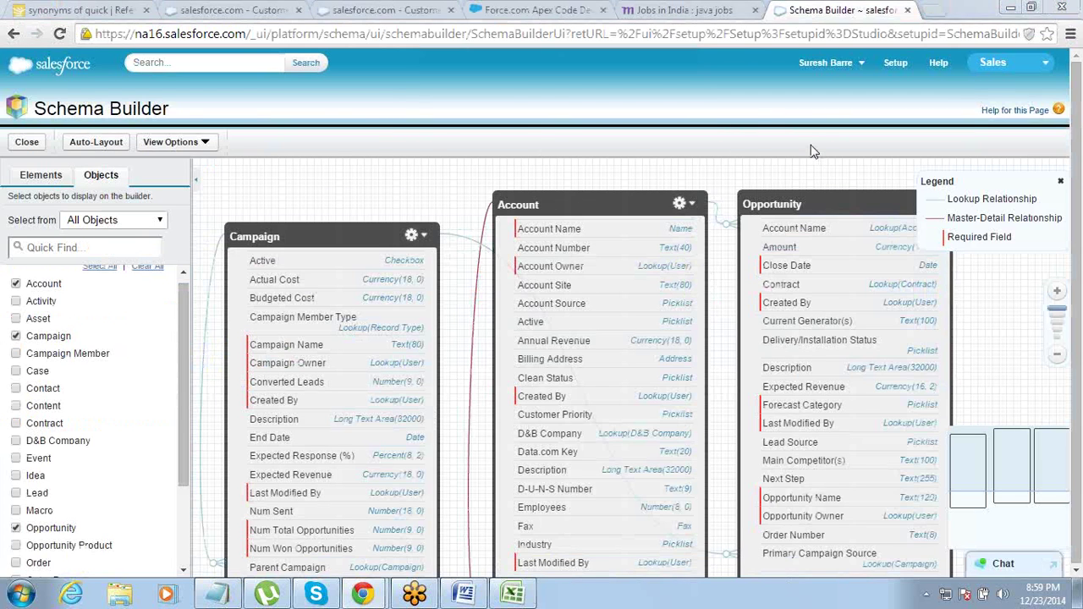
key("alt+Tab")
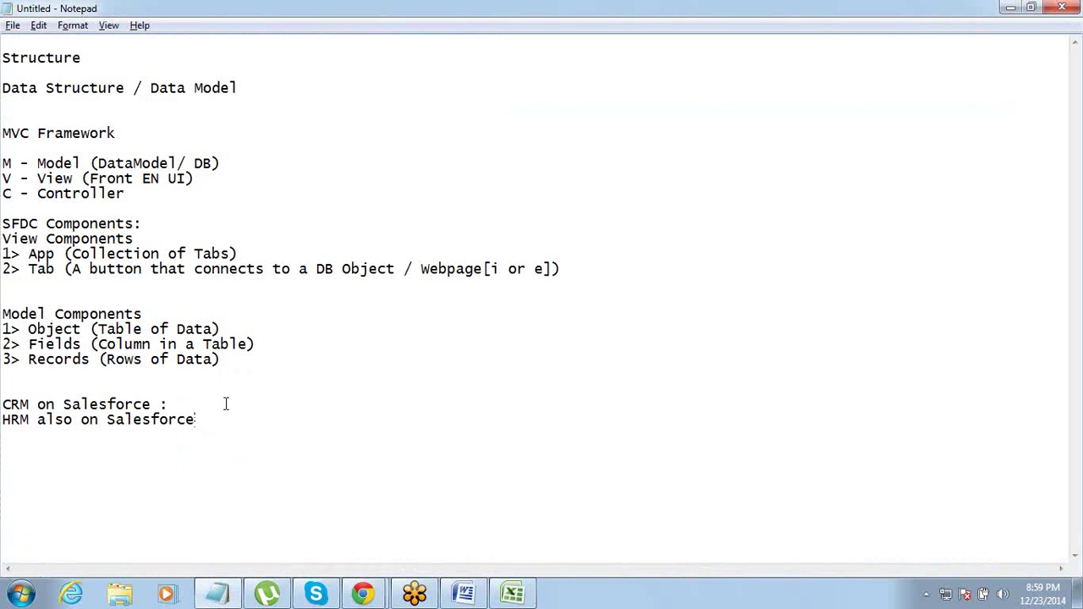
key("Return")
key("Return")
type("STandr")
key("BackSpace")
key("BackSpace")
key("BackSpace")
type("tandard ")
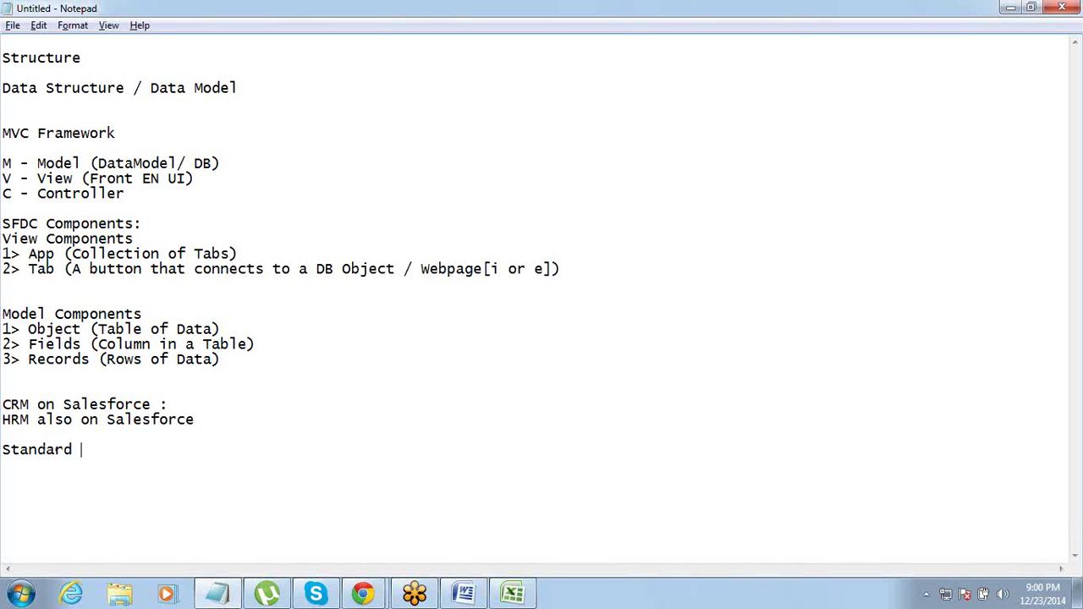
type("(provided by S")
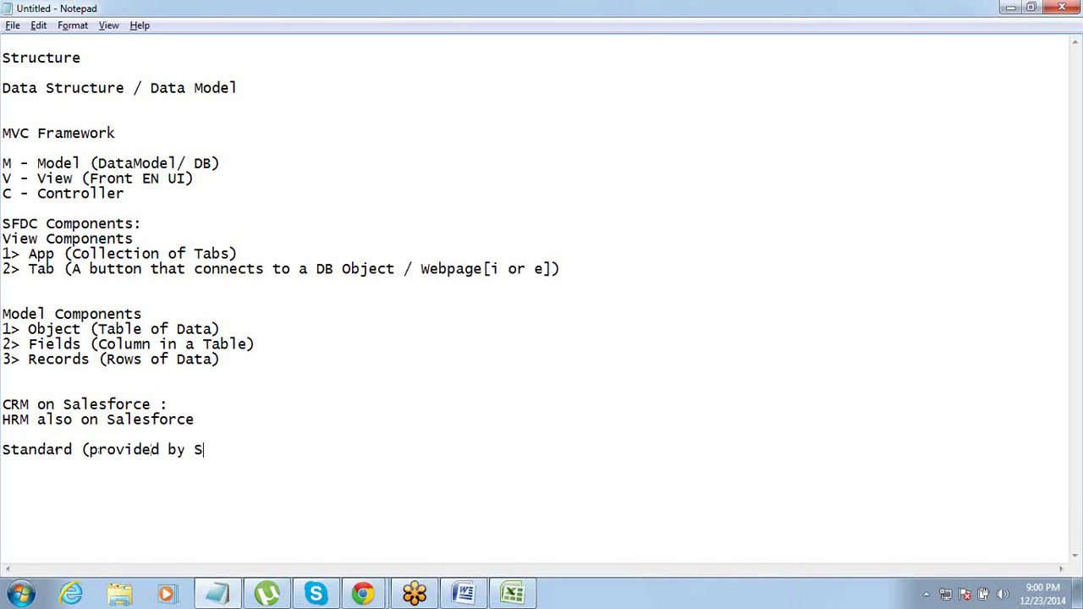
type("alesforce)")
key("Return")
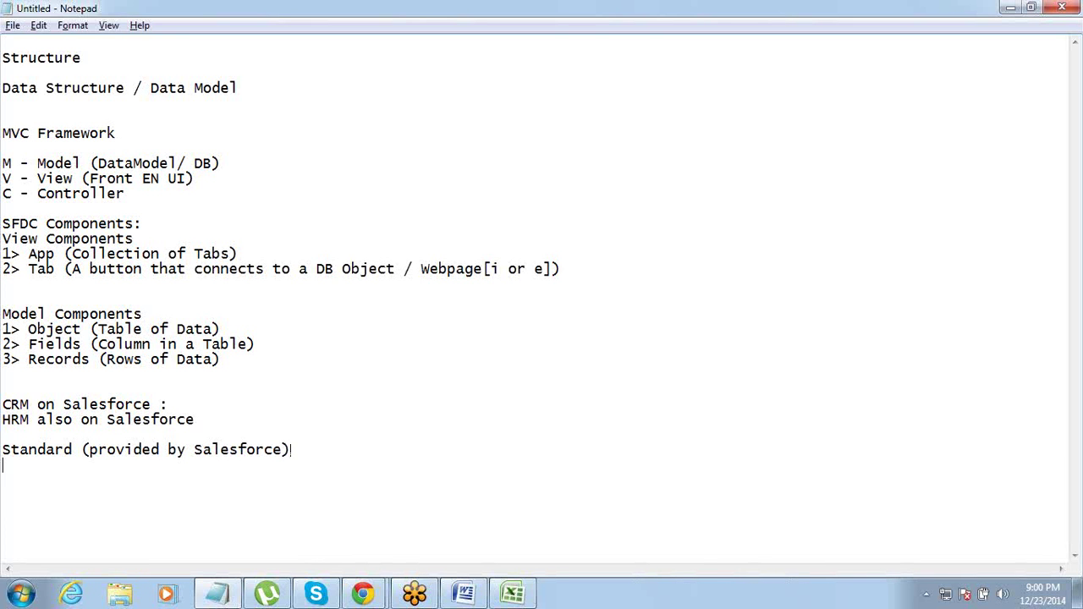
Add the line "Custom (designed by us)" below the Standard line and briefly highlight the Standard line.
type("Custom (designed by")
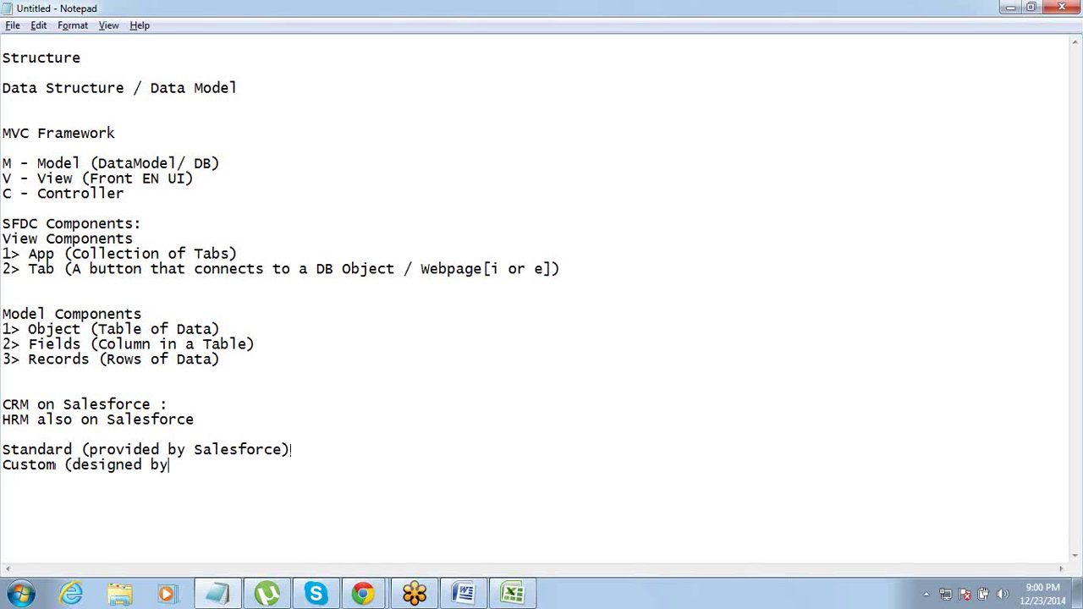
type(" us)")
key("ctrl+shift+Left")
key("ctrl+shift+Left")
key("ctrl+shift+Left")
key("ctrl+shift+Left")
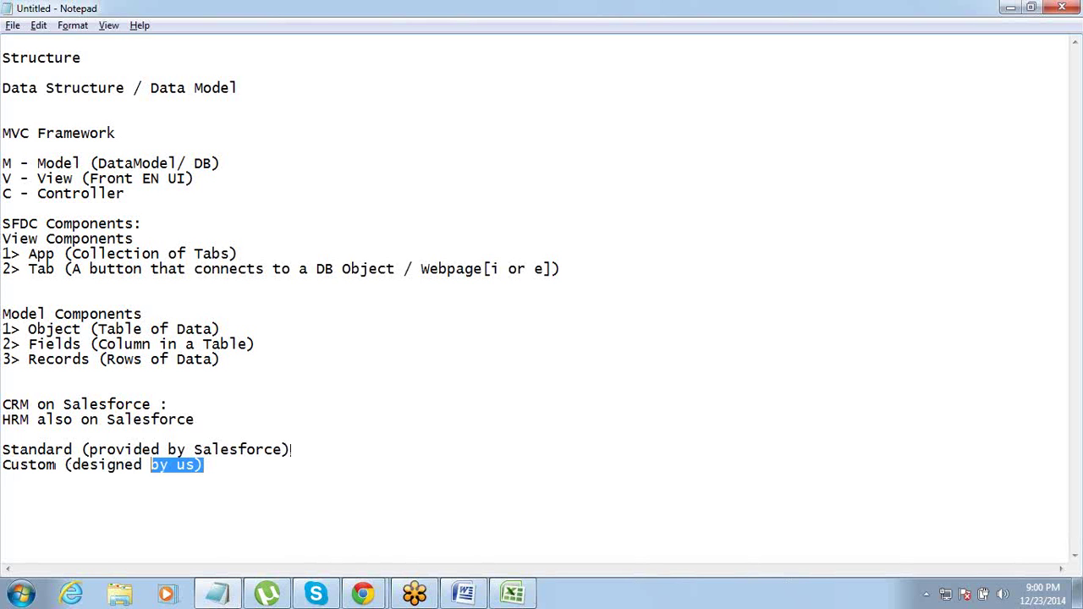
key("Up")
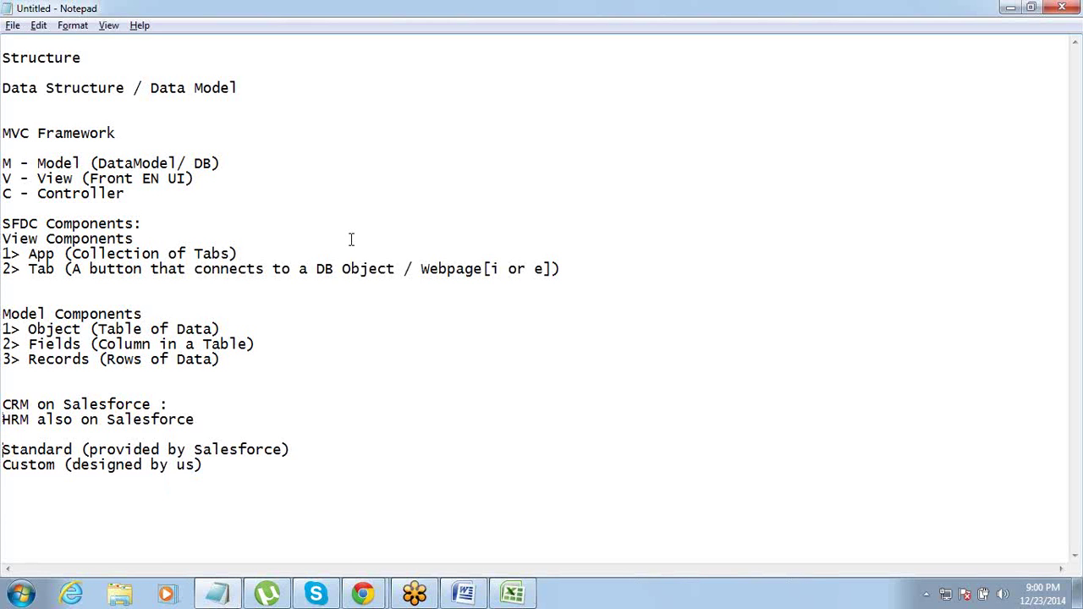
key("shift+End")
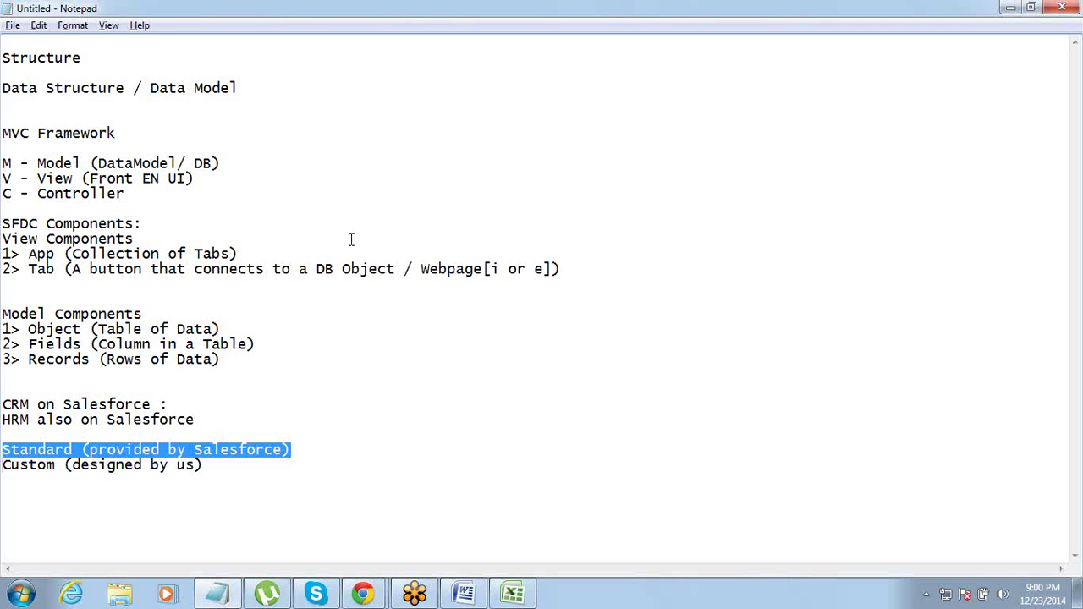
key("Left")
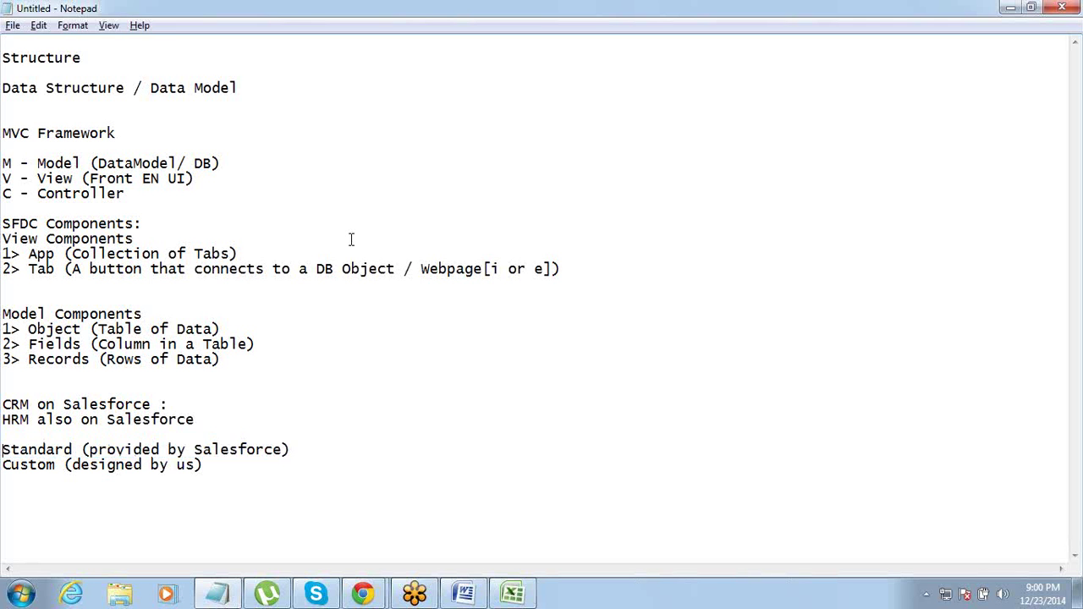
Insert five blank lines above the Standard line to separate it from the HRM line.
key("Return")
key("Return")
key("Return")
key("Return")
key("Return")
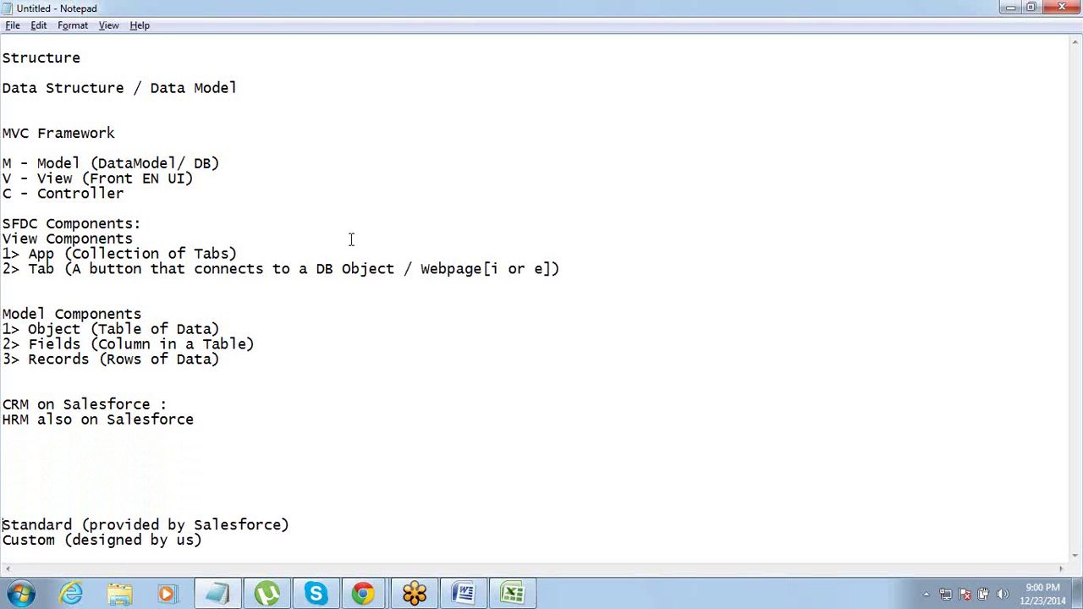
Tidy the CRM line so that it reads "CRM on Salesforce:" without a space before the colon.
key("Up")
key("Up")
key("Up")
key("Up")
key("Up")
key("Up")
key("Up")
key("shift+Right")
key("shift+Right")
key("shift+Right")
key("ctrl+shift+Right")
key("ctrl+shift+Right")
key("ctrl+shift+Right")
key("End")
key("BackSpace")
Add the line "Custom App for Human Resource" directly below "HRM also on Salesforce".
key("Down")
key("End")
key("ctrl+Left")
key("ctrl+Left")
key("ctrl+Left")
key("ctrl+shift+Right")
key("End")
key("Return")
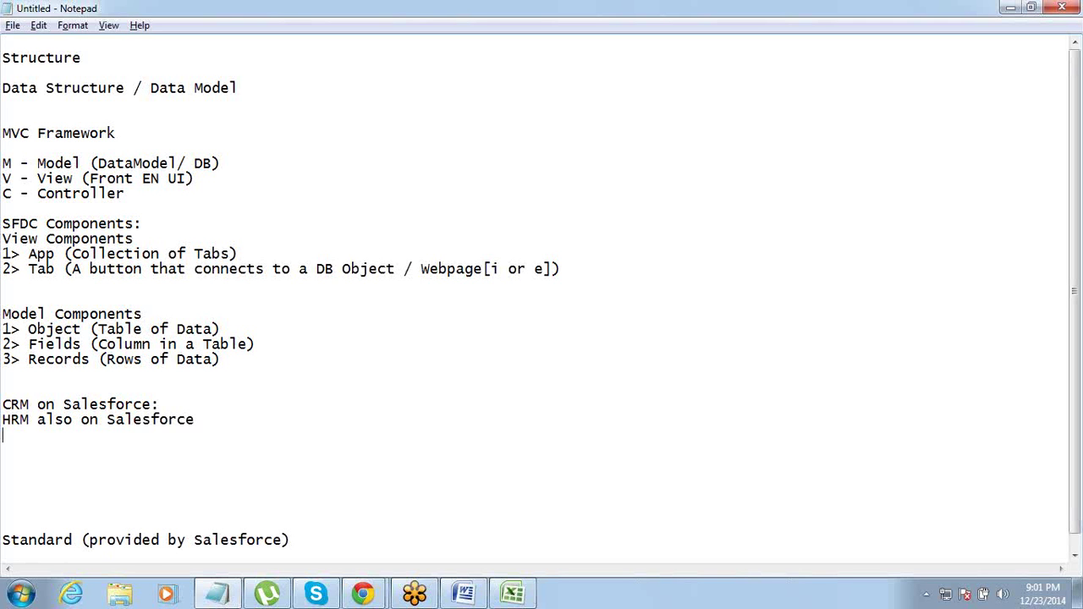
type("Custom Apps")
key("BackSpace")
type("for HM")
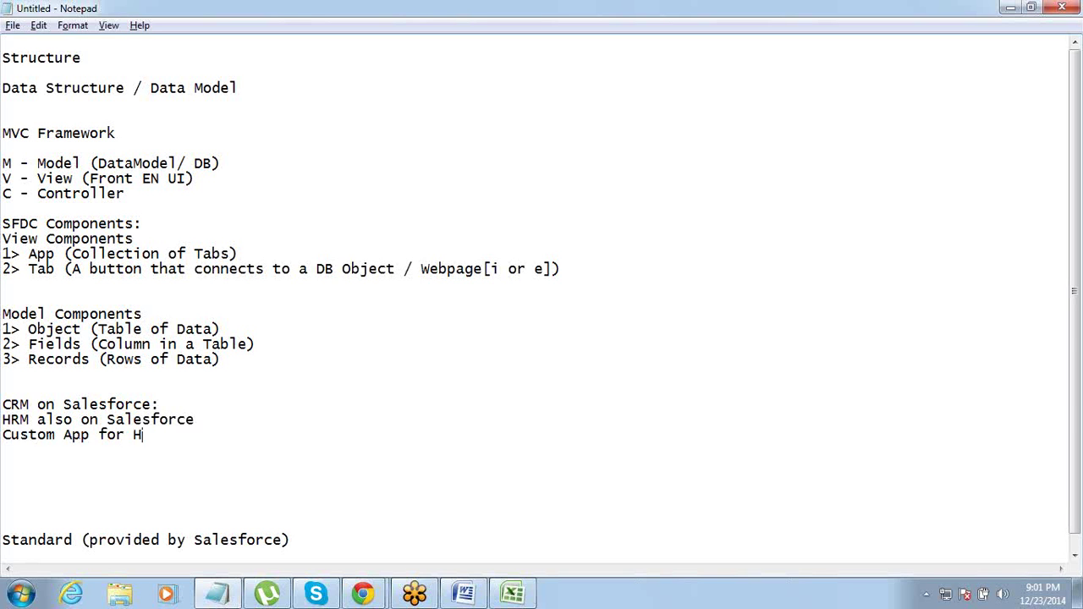
key("BackSpace")
type("uman Resource")
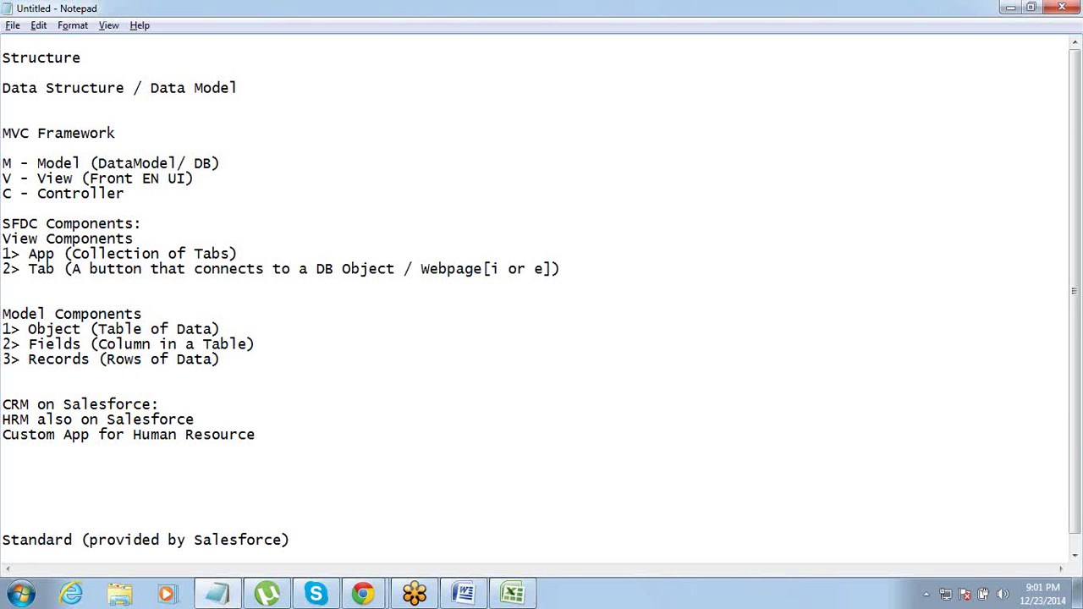
Add the line "Data Model" below the Custom App line, leaving one blank line between them.
key("ctrl+z")
key("Return")
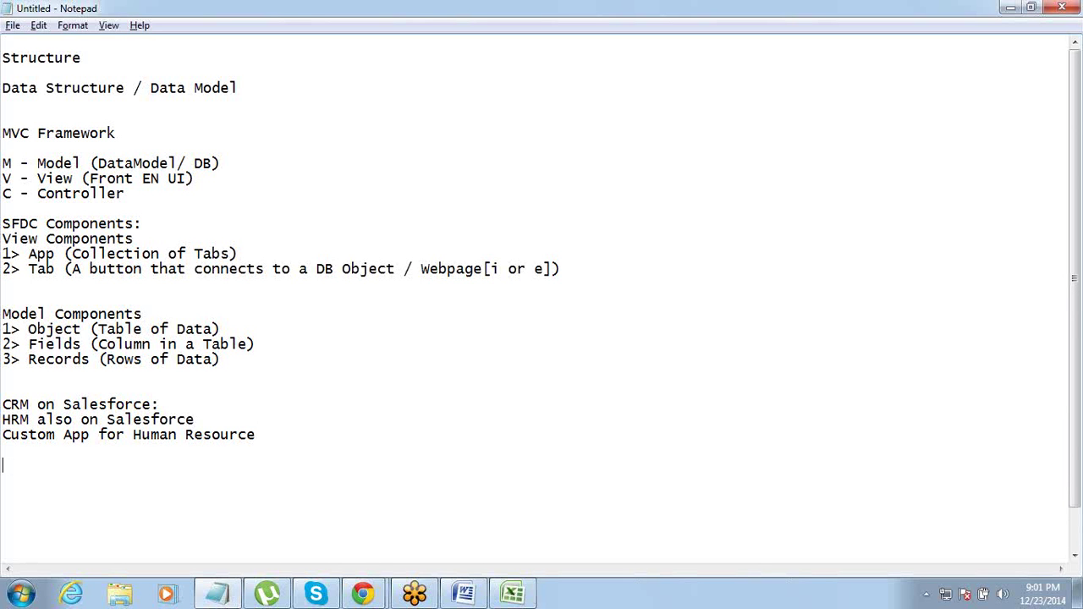
type("Data Model")
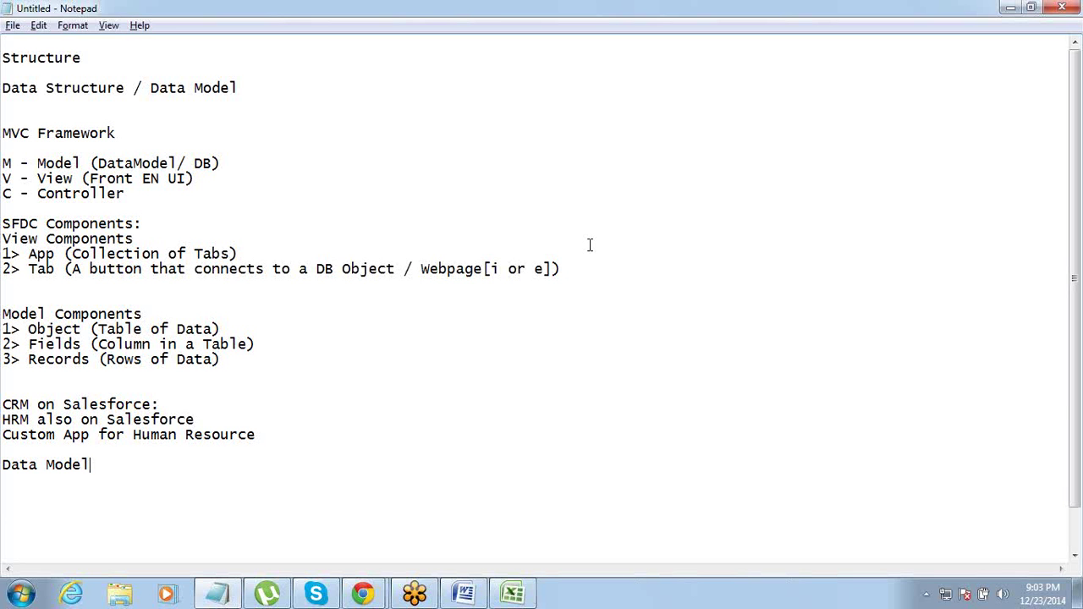
Check the Schema Builder diagram in Chrome, switch to the Excel workbook and open the empty Sheet2.
key("alt+Tab")
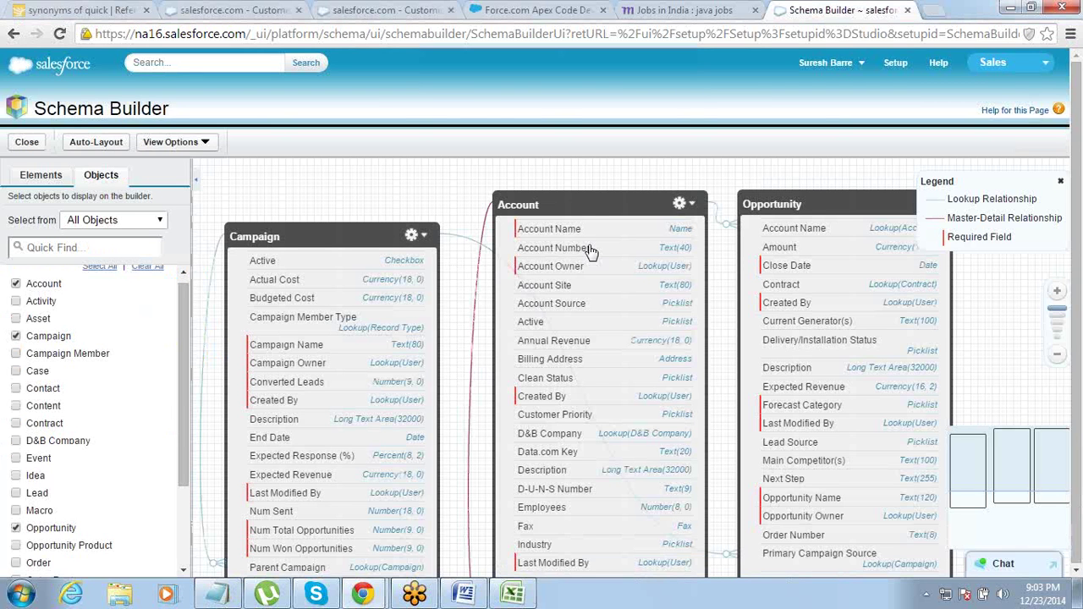
key("alt+Tab")
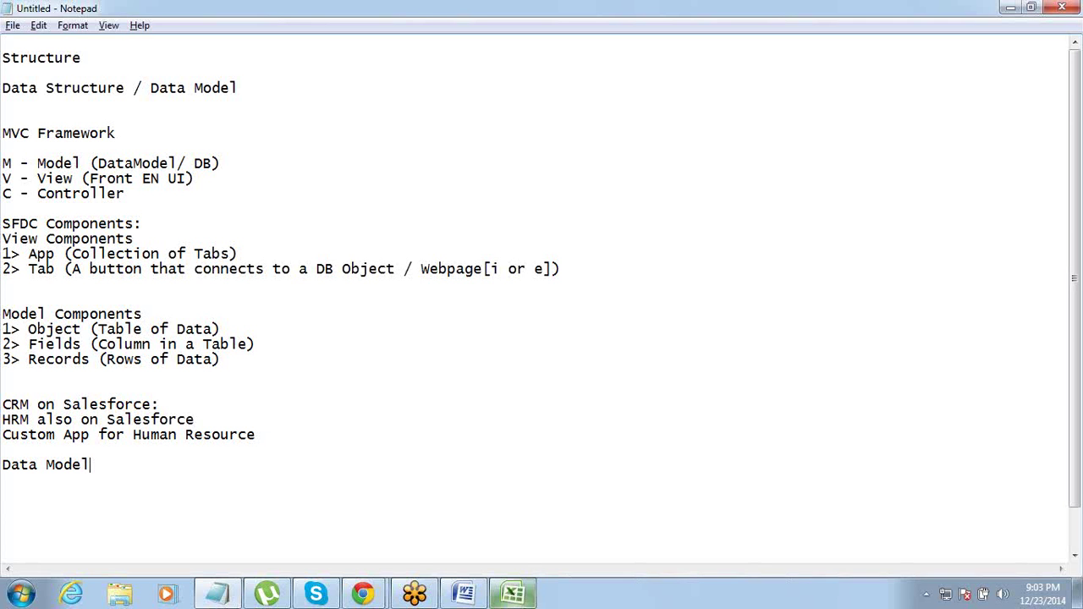
left_click(512, 593)
left_click(315, 556)
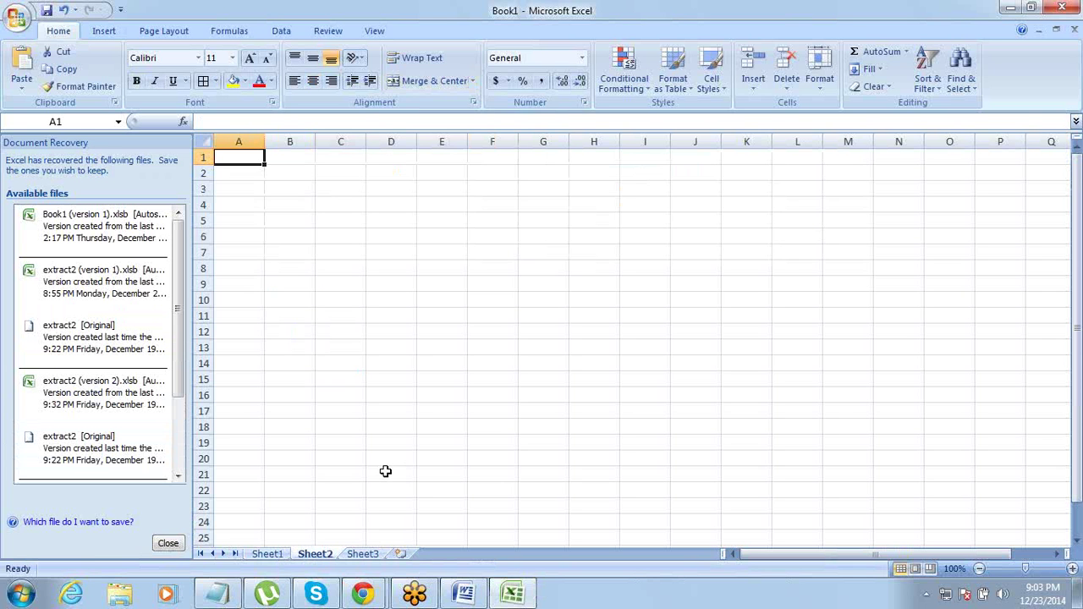
Merge and center cells B2:C2 and enter the heading "Employee" there in bold.
key("Down")
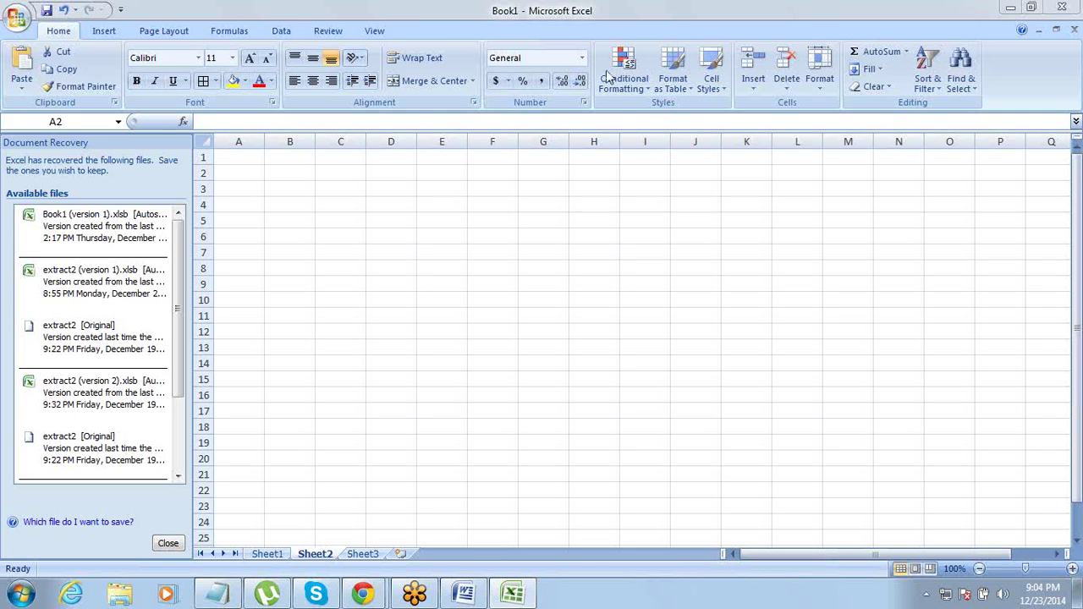
left_click(304, 174)
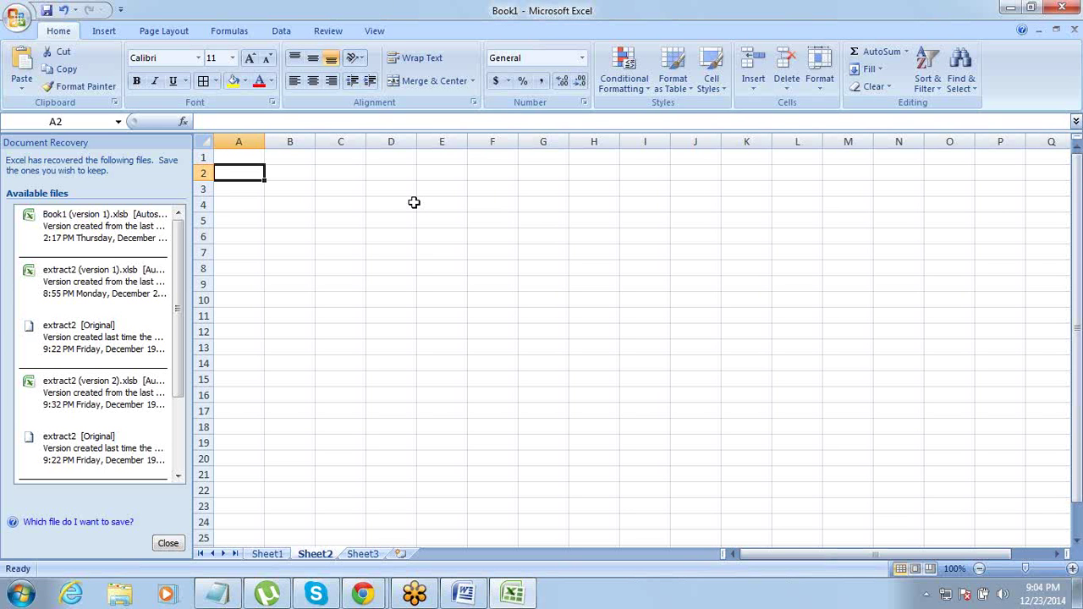
key("Right")
key("F2")
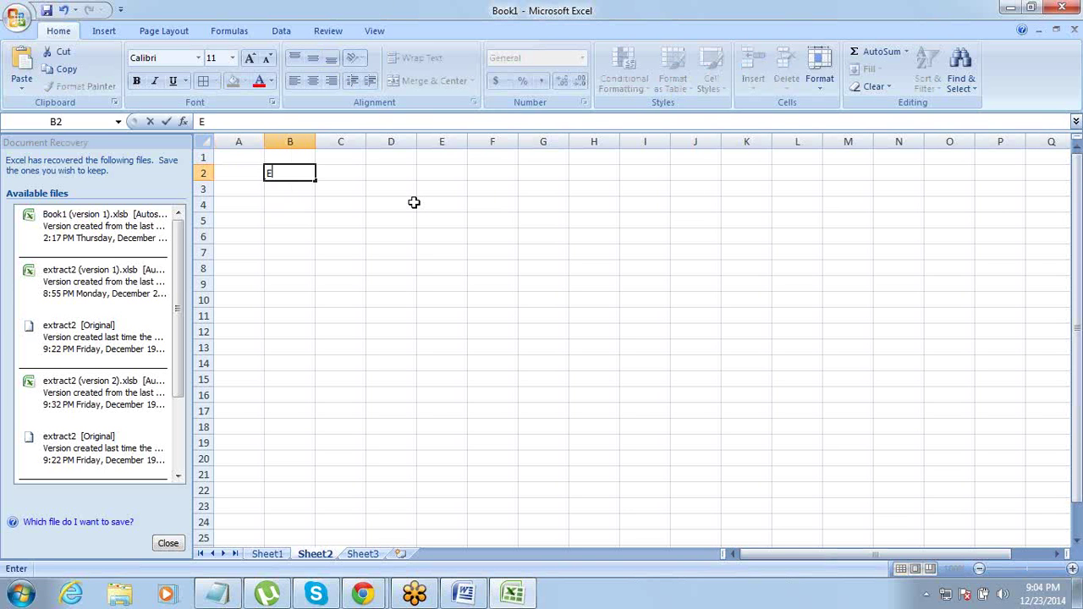
key("Escape")
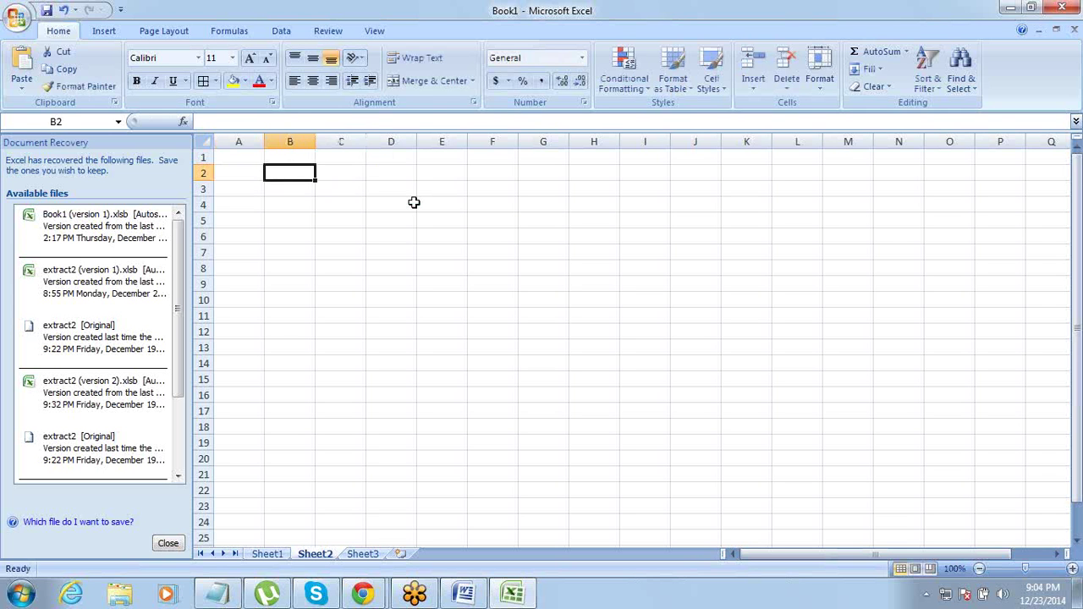
key("shift+Right")
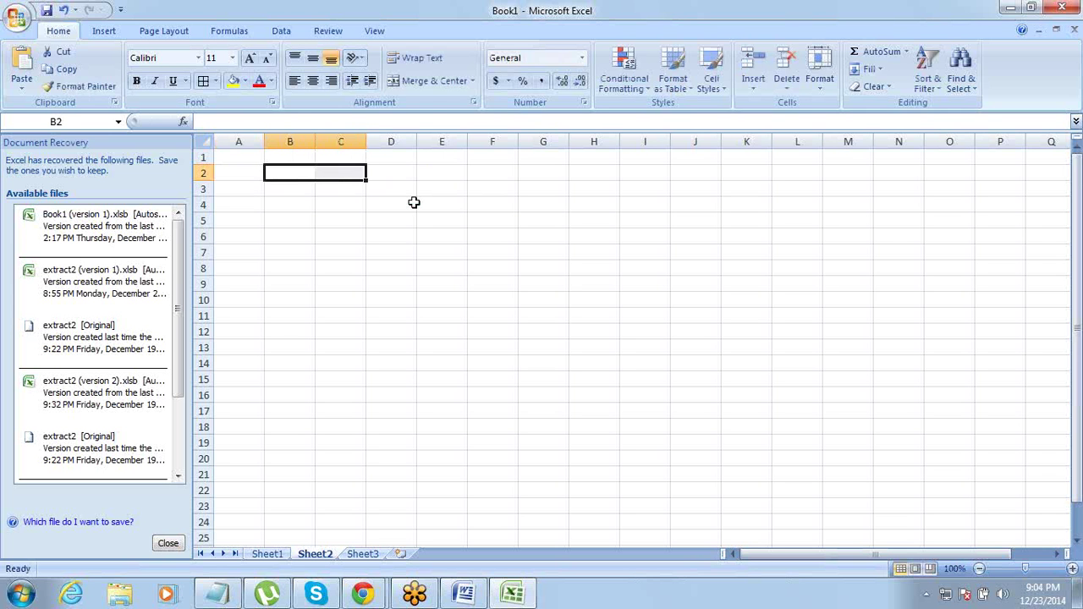
left_click(433, 82)
type("Employee")
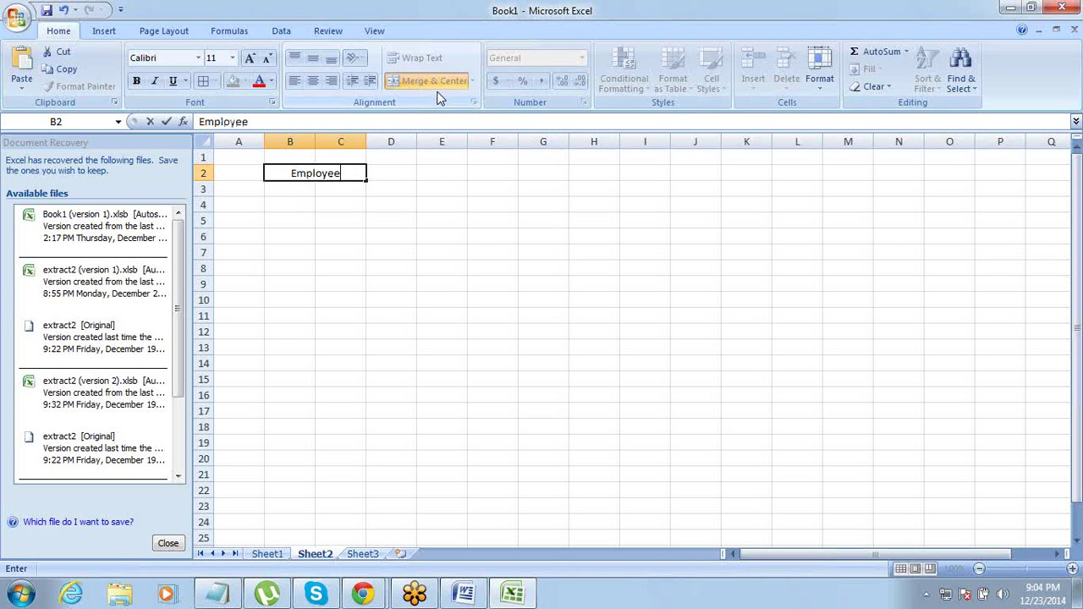
key("ctrl+Return")
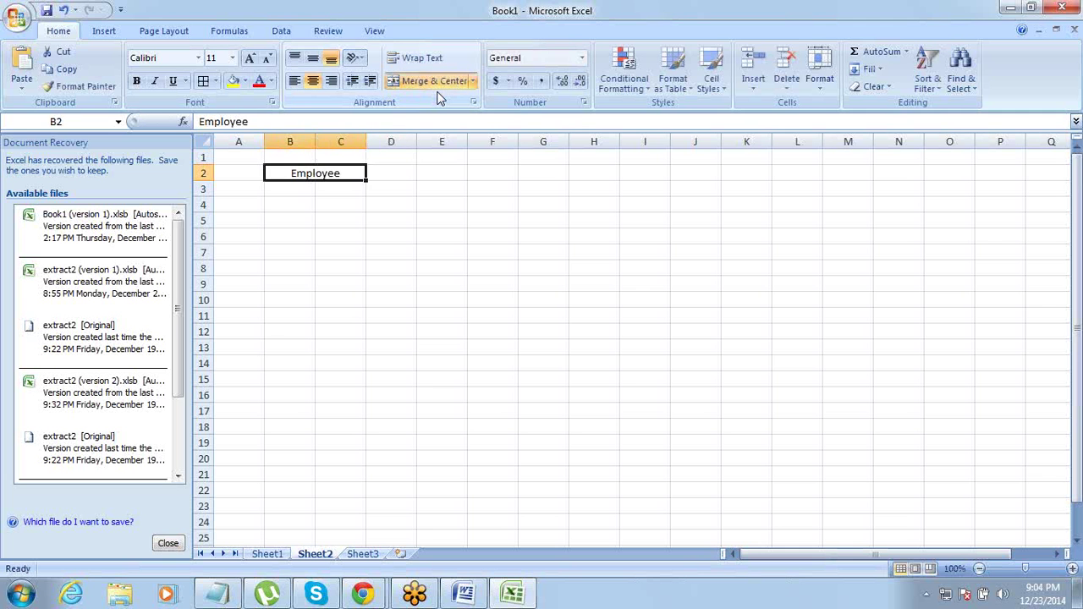
key("ctrl+b")
key("Return")
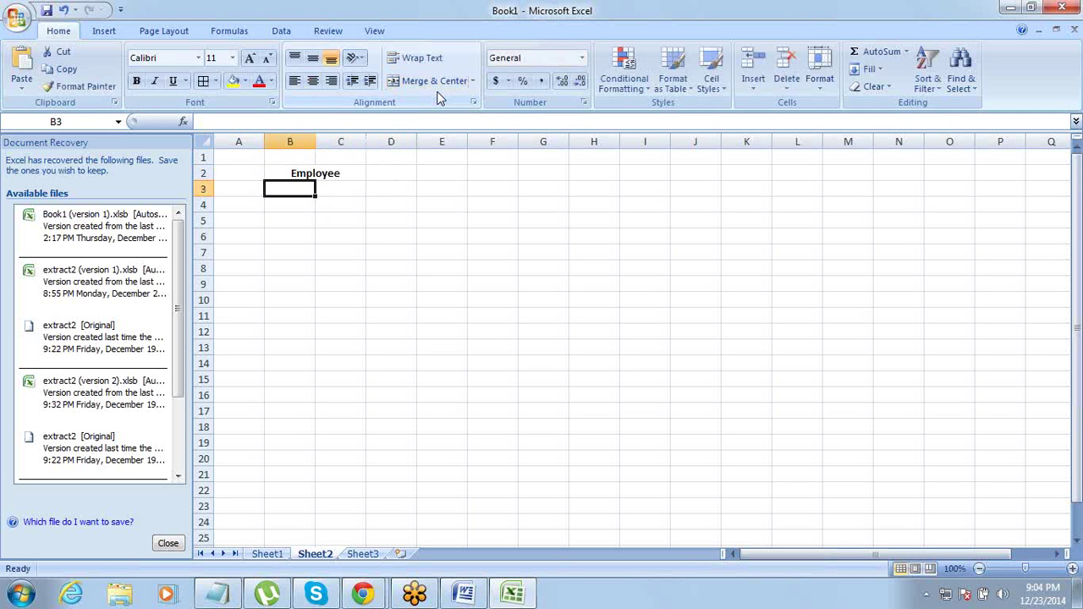
List the Employee fields Name, DOB and Title in cells B3 to B5 under the heading.
type("Name")
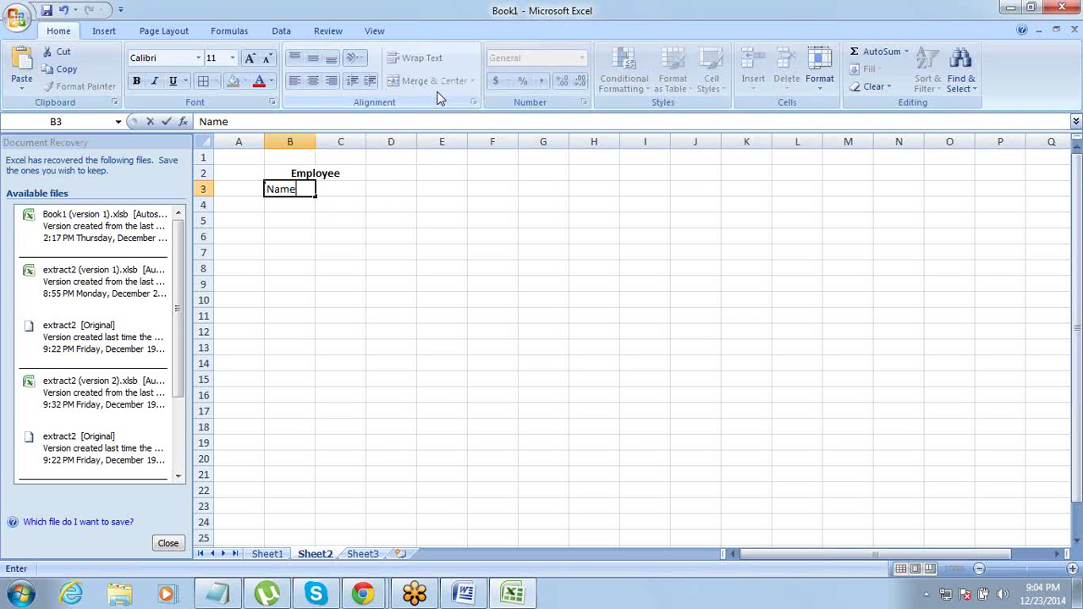
key("Tab")
key("Return")
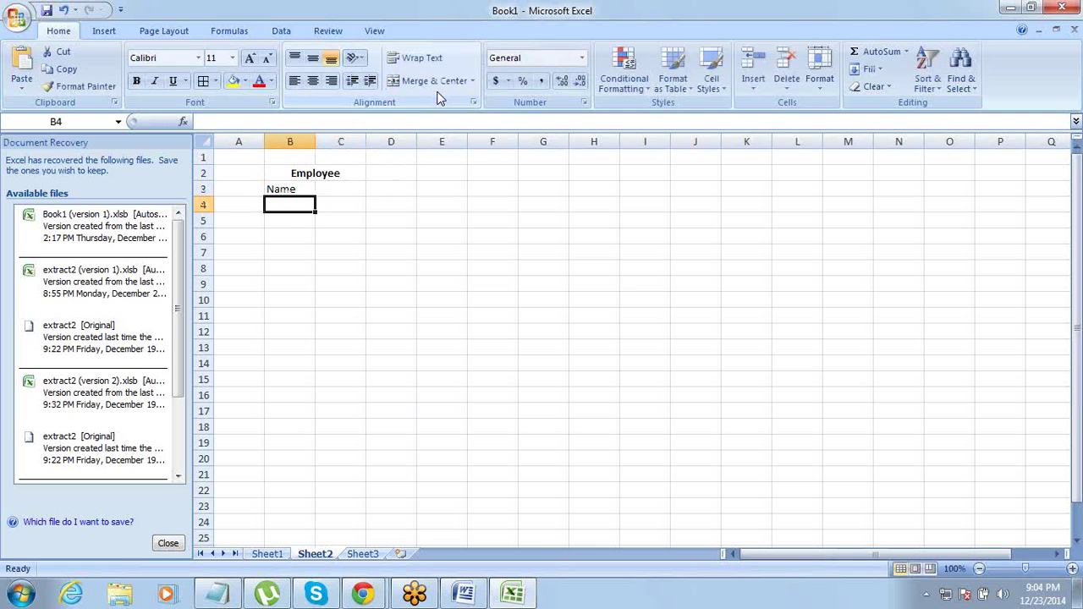
type("DOB")
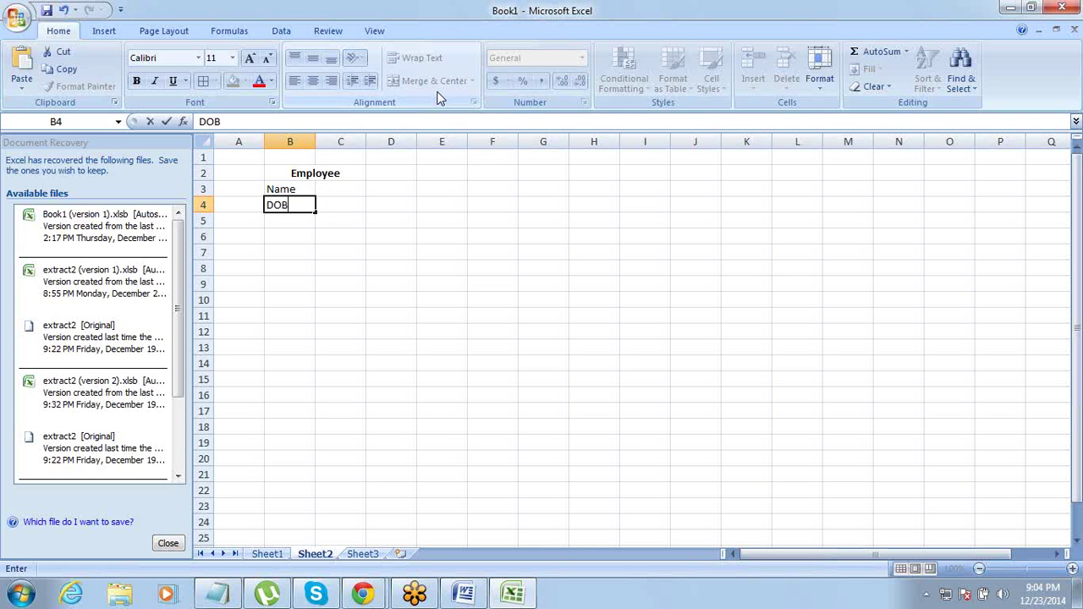
key("Return")
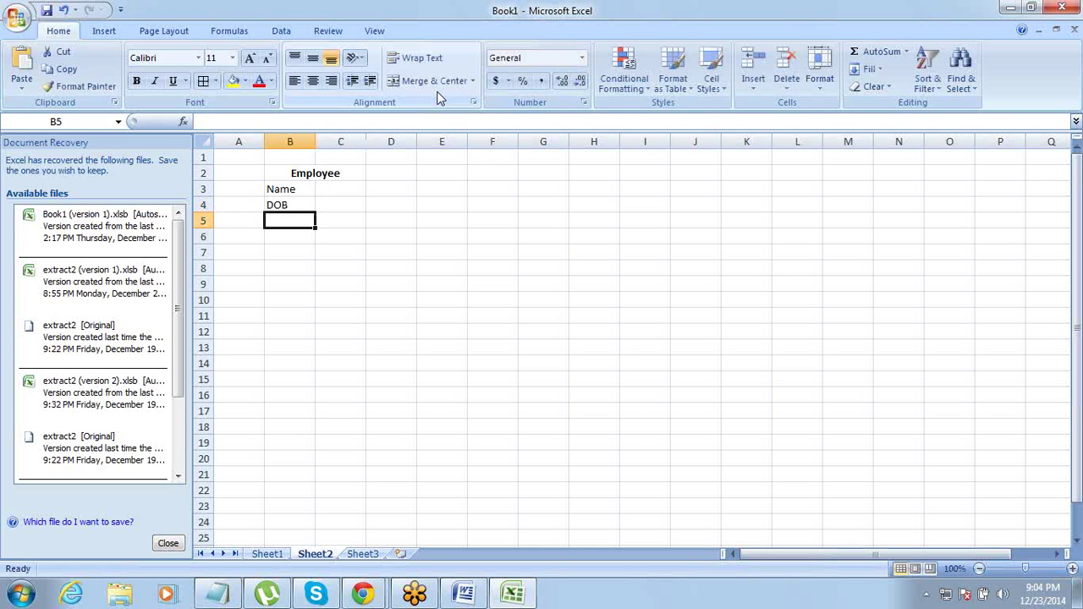
type("Title")
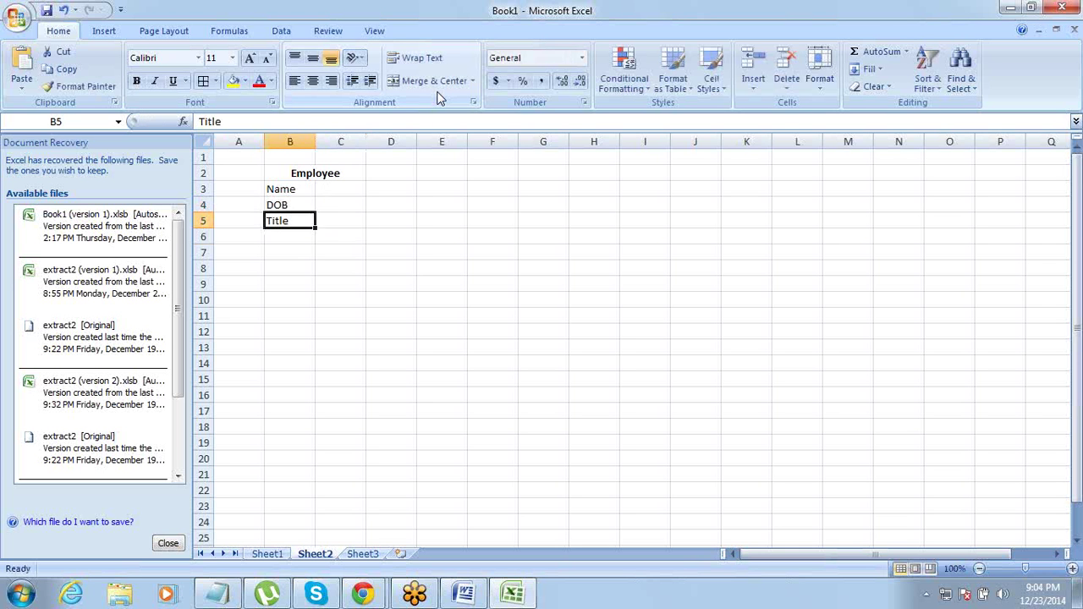
key("Return")
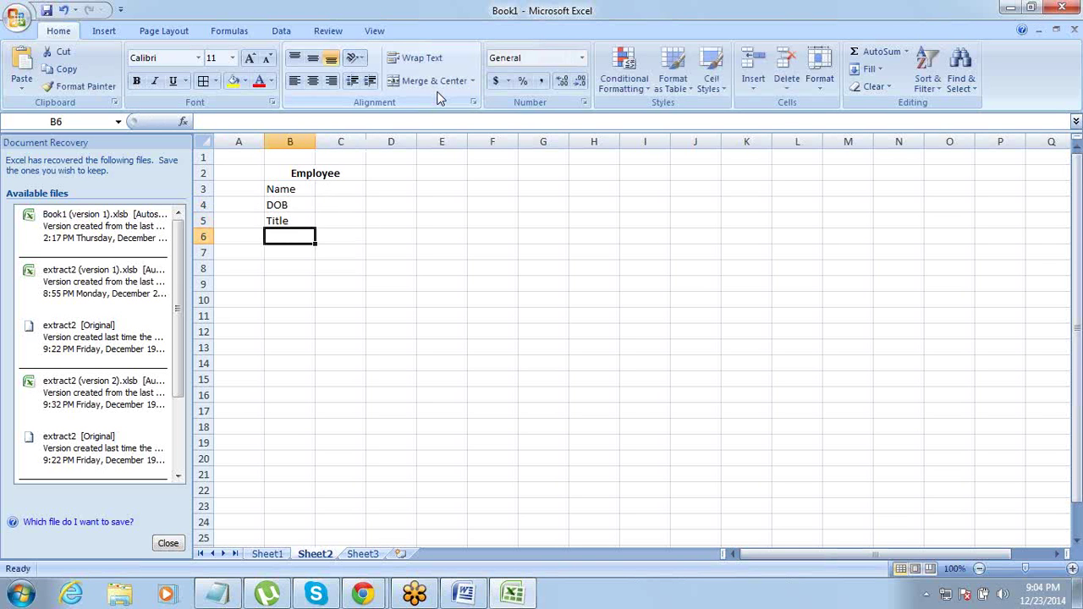
Add the Employee fields Emp ID and Dept in cells B6 and B7 below Title.
key("Up")
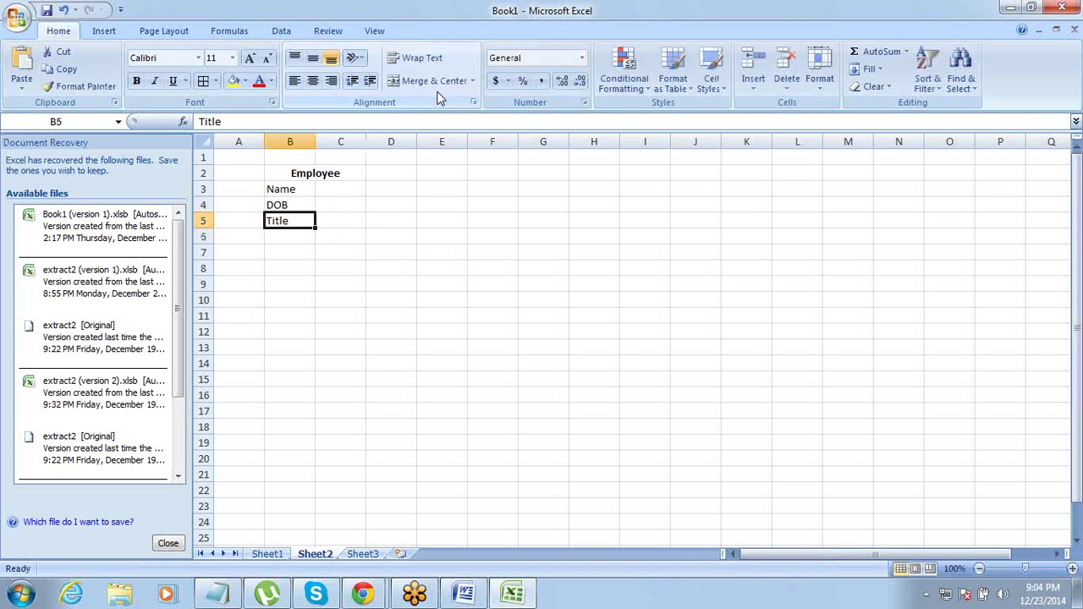
key("Return")
type("E")
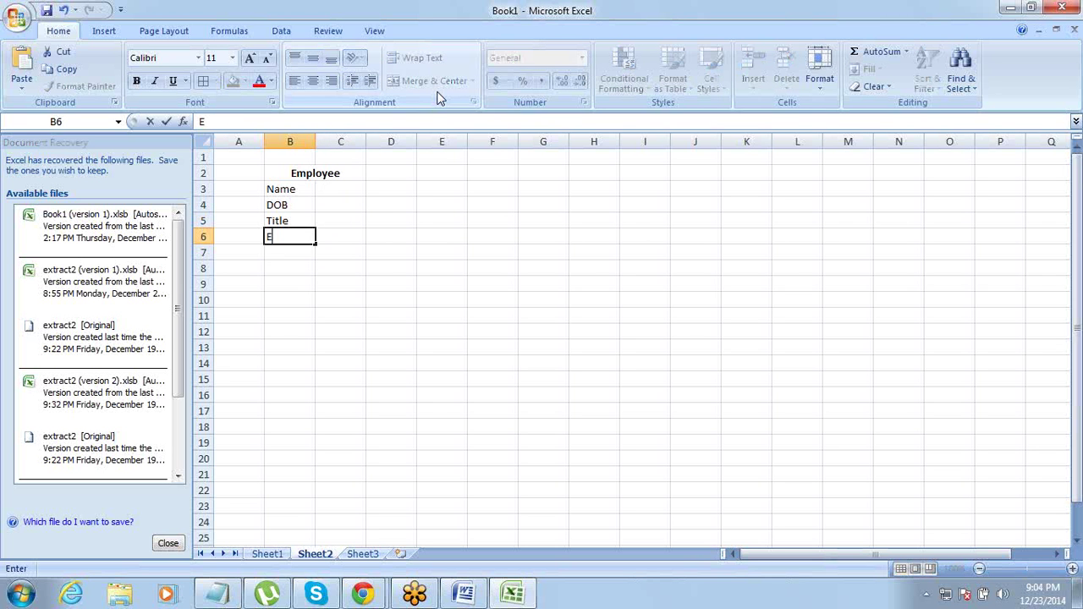
type("mp ID")
key("Tab")
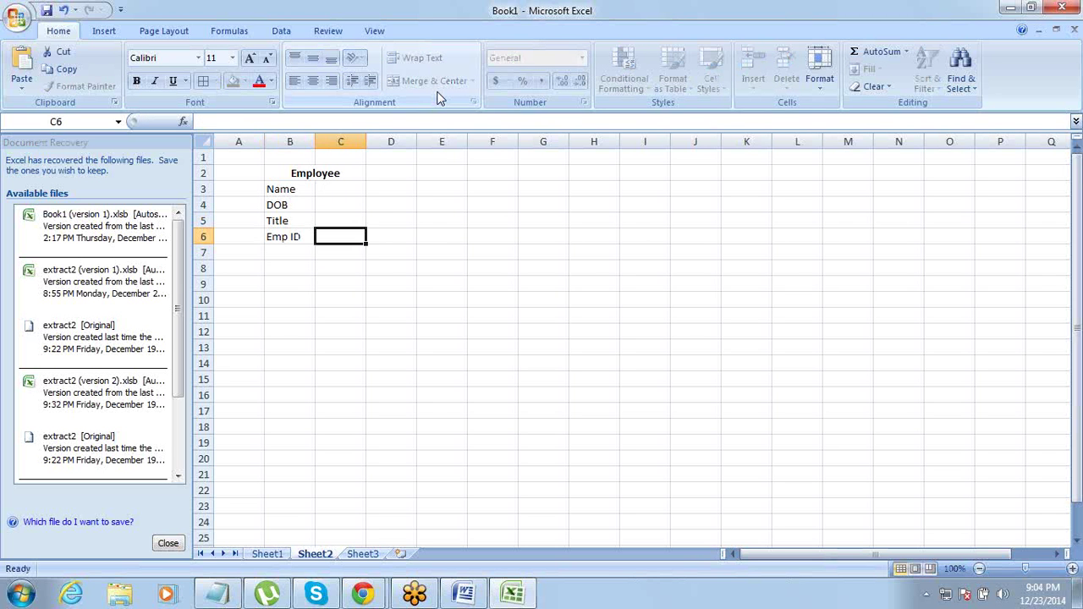
key("Down")
key("Left")
type("Dept")
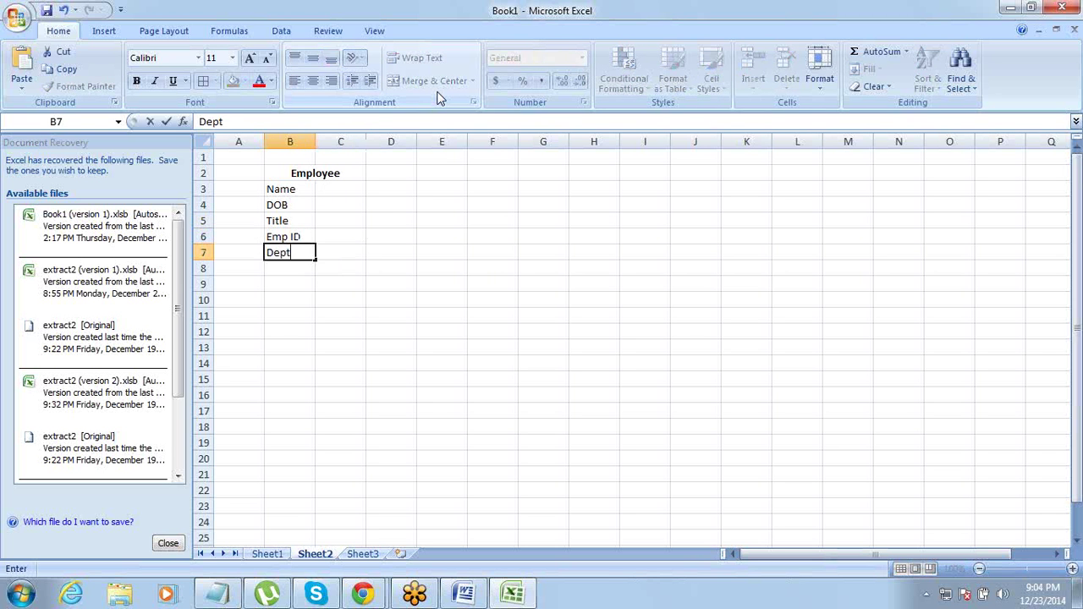
key("Tab")
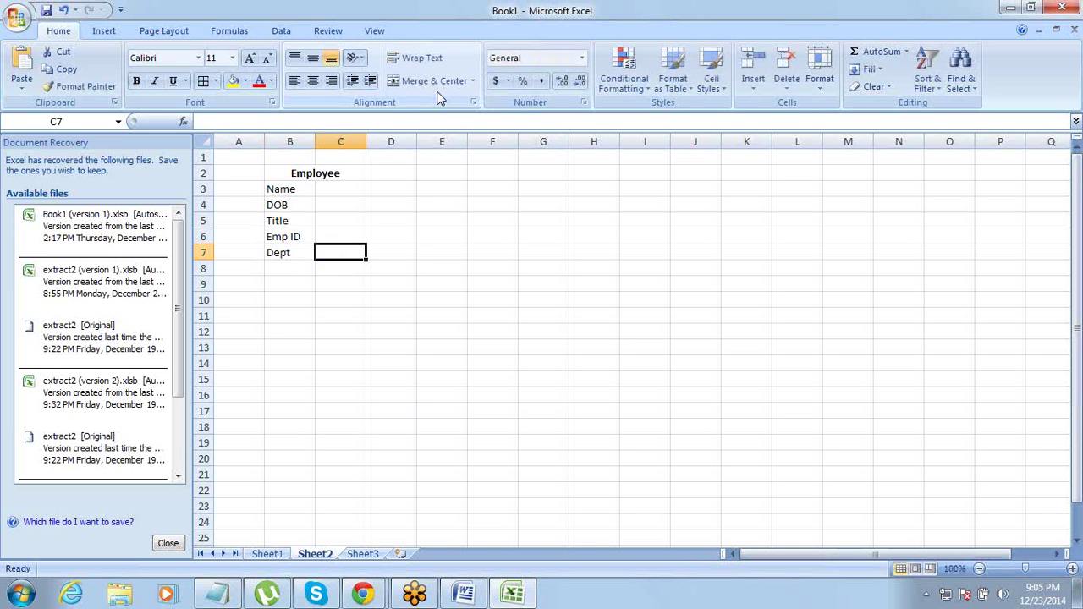
Add the field DOJ in cell B8 below Dept.
key("Left")
key("Up")
key("Down")
key("Down")
key("Up")
key("Up")
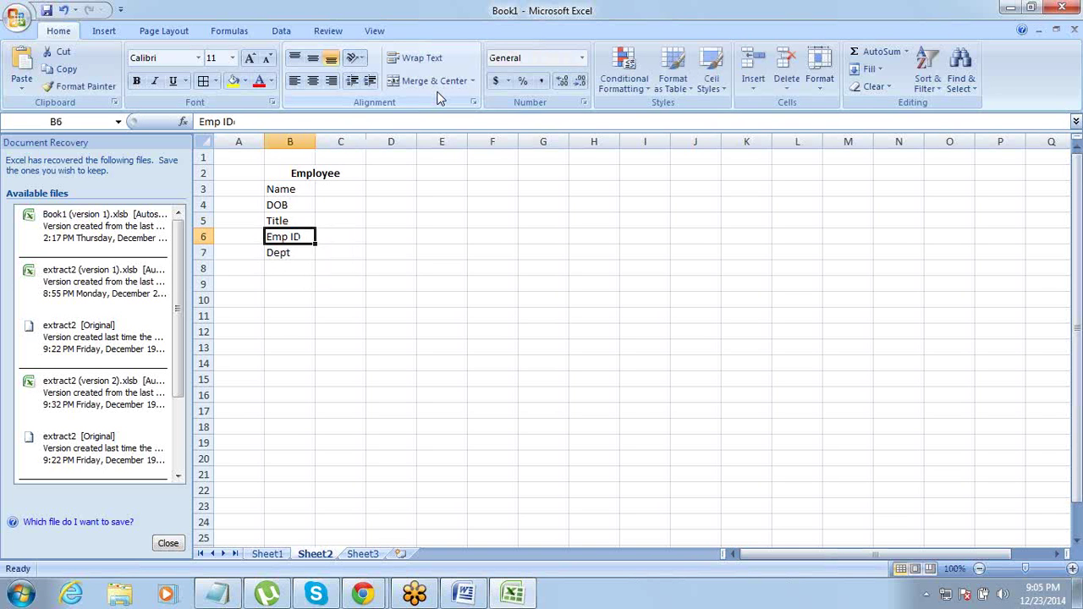
key("Up")
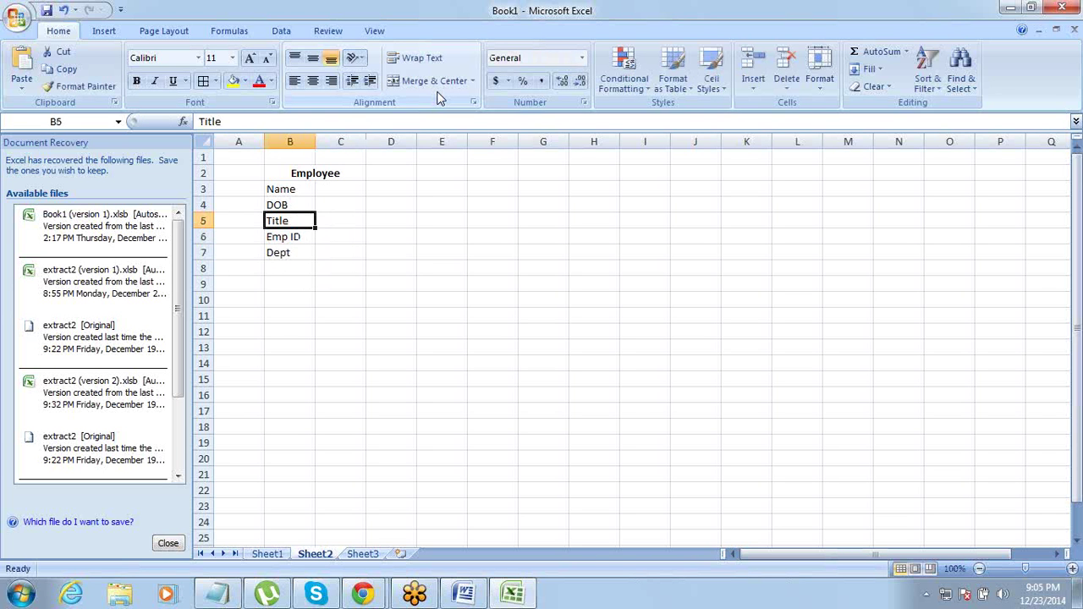
key("Down")
key("Down")
key("Down")
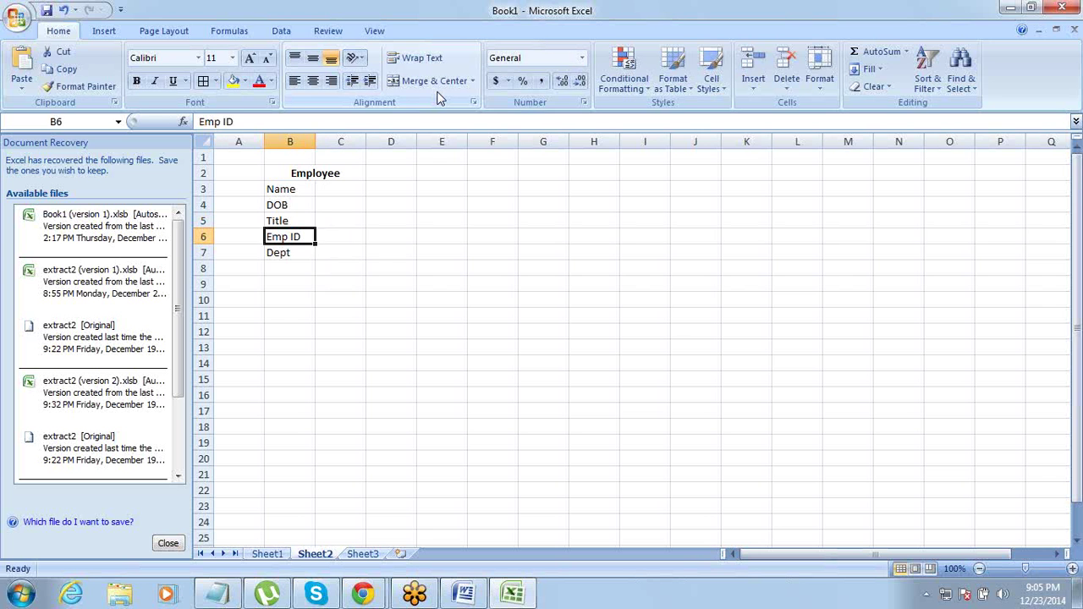
type("DOJ")
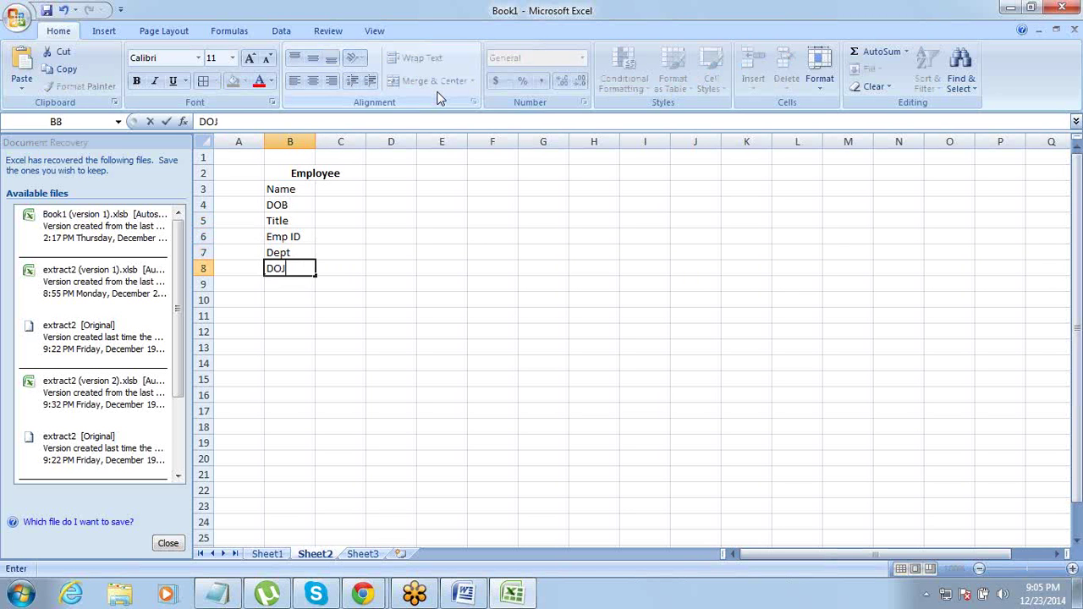
key("Tab")
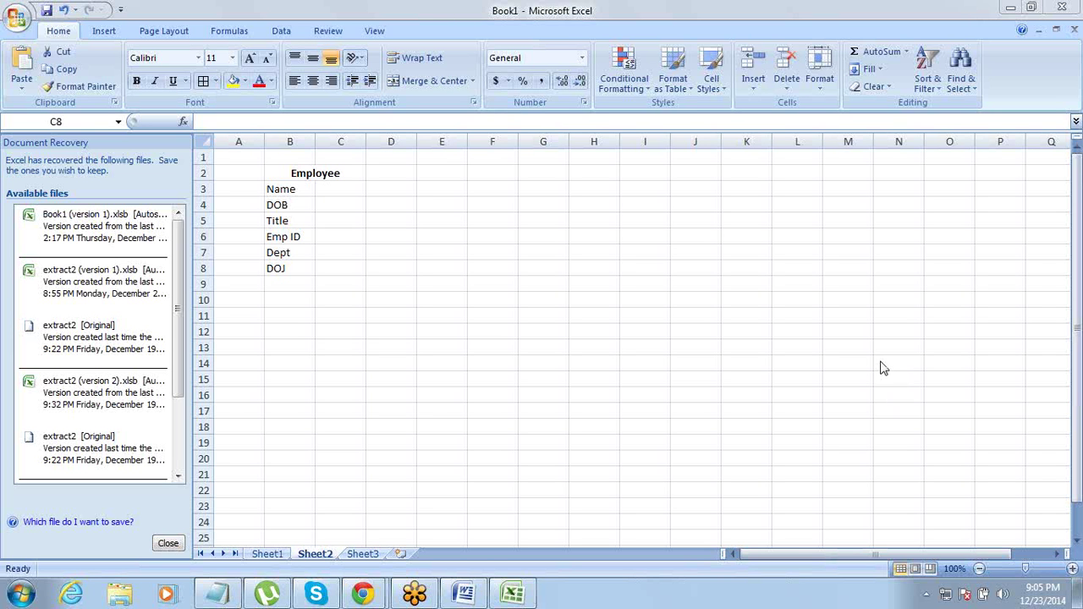
Enter Salary in cell B9 and Adress in cell B10 of the Employee field list.
left_click(288, 285)
type("Salary")
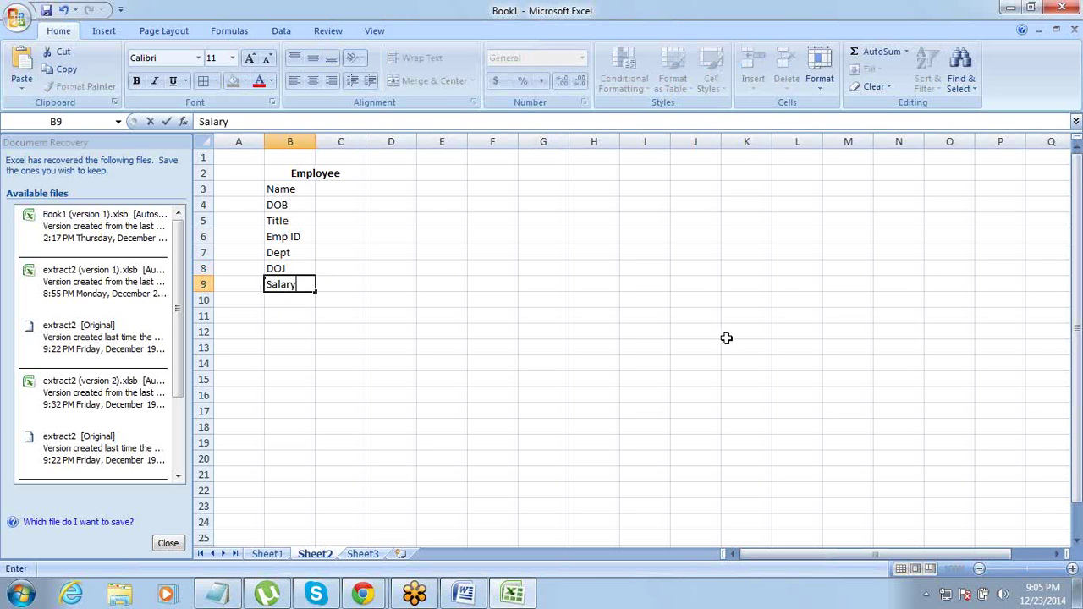
key("Tab")
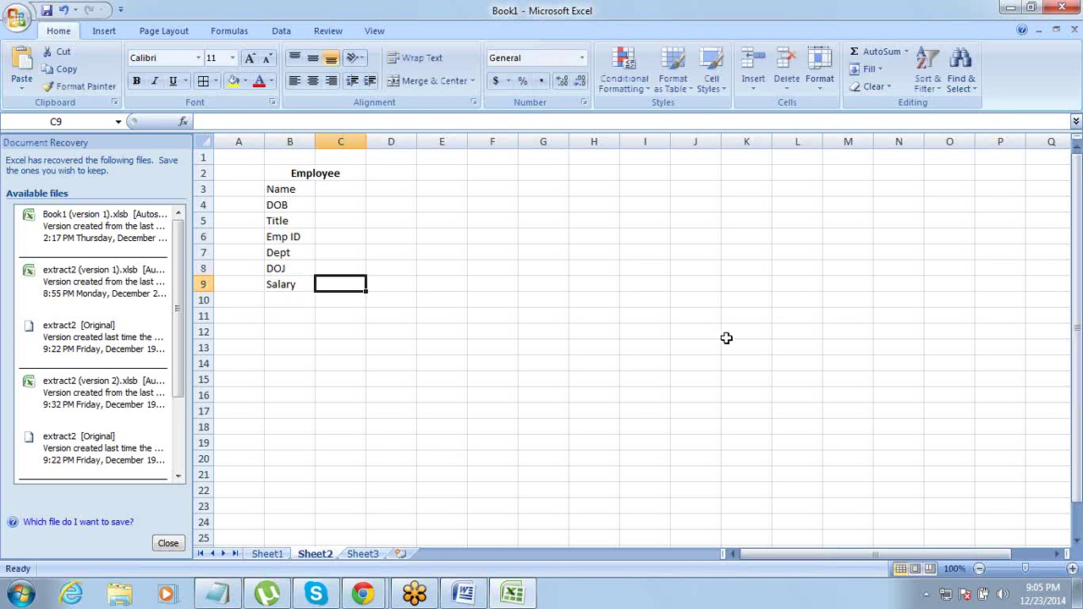
key("Return")
type("Adress")
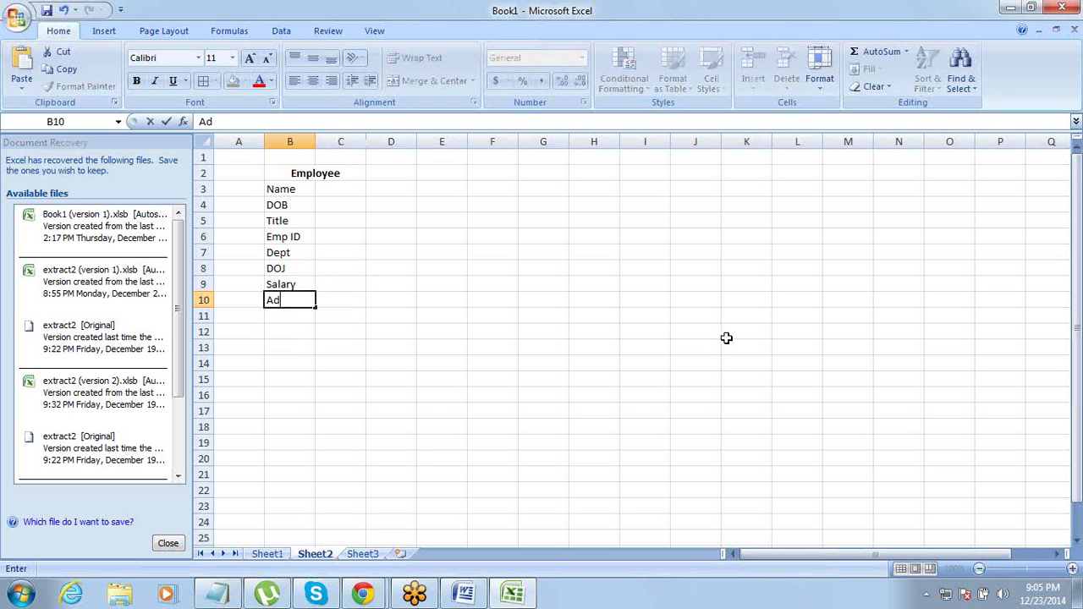
key("Tab")
key("Return")
key("Up")
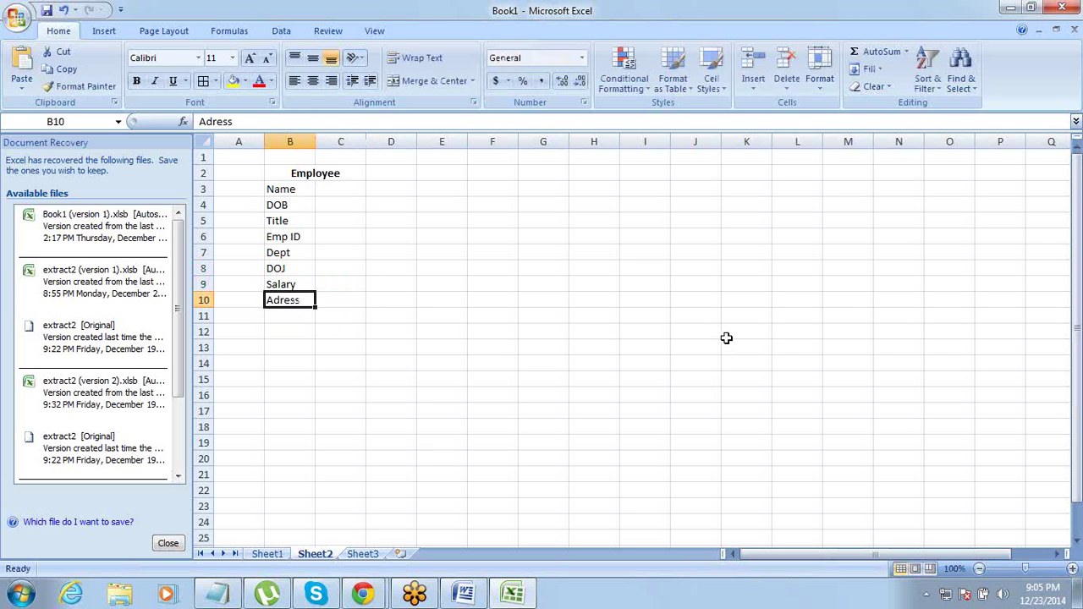
Correct the spelling of the field in cell B10 to Address.
key("F2")
key("Left")
key("Left")
key("Left")
key("Left")
type("d")
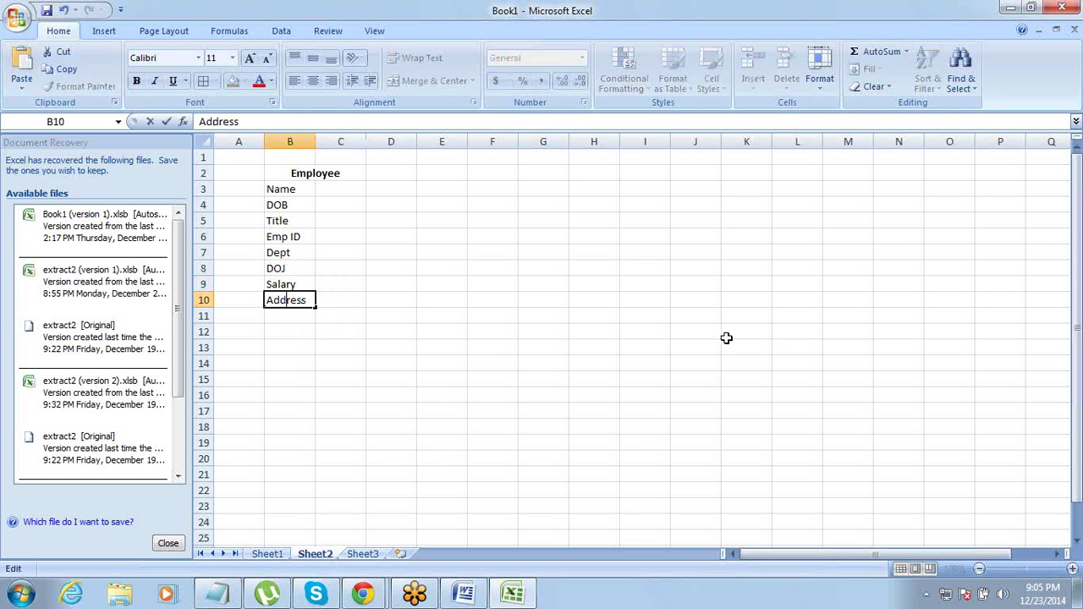
key("Return")
key("Up")
key("Up")
key("Down")
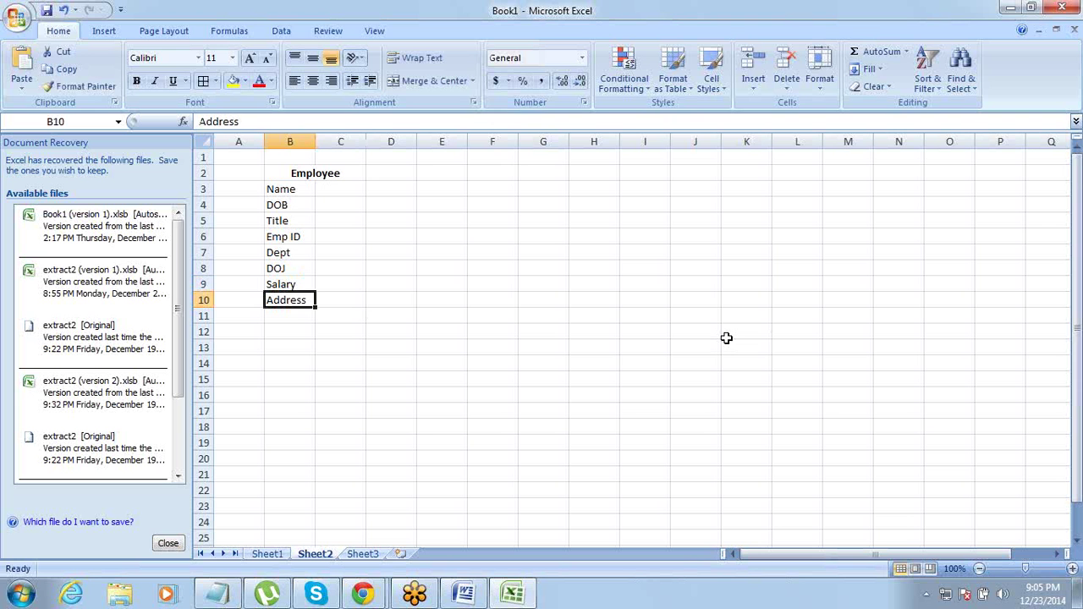
Append 1 to the Address field in cell B10 so that it reads Address1.
key("Down")
key("Down")
key("Down")
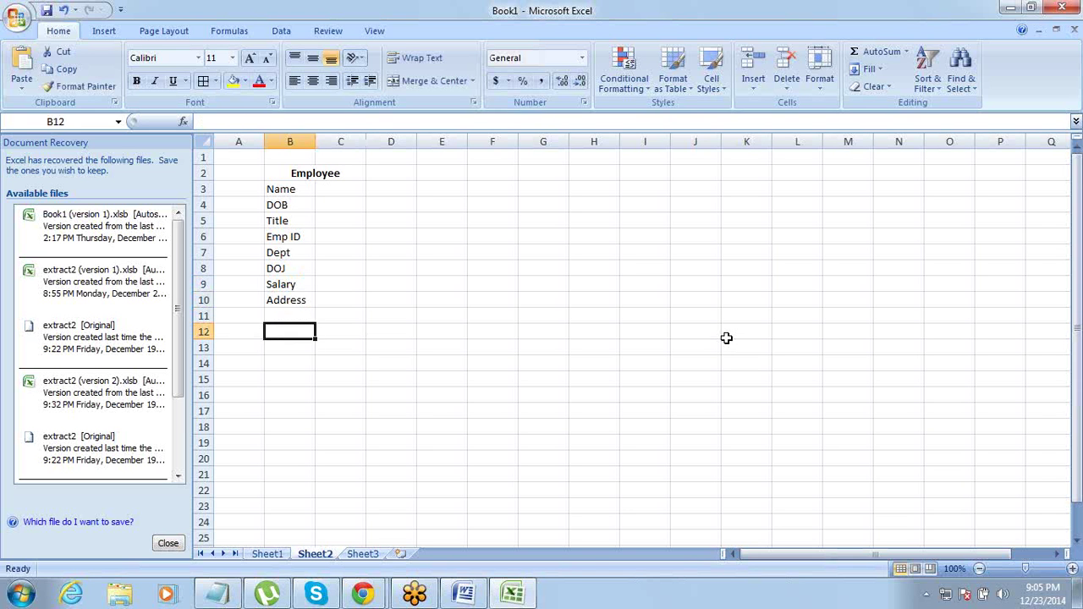
key("Up")
key("Up")
key("Up")
key("shift+Down")
key("shift+Down")
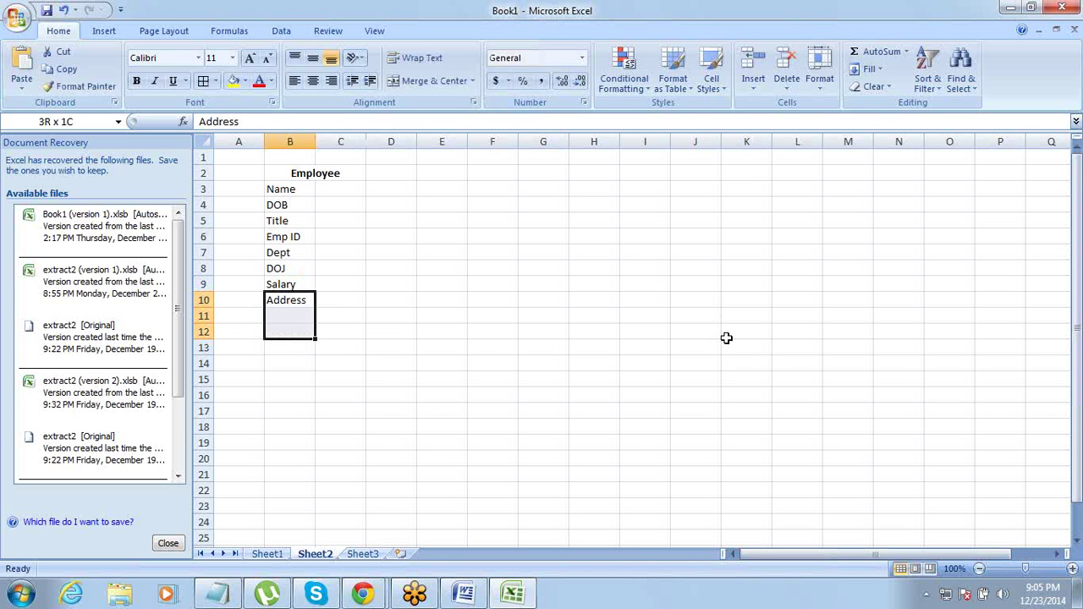
key("shift+Up")
key("shift+Up")
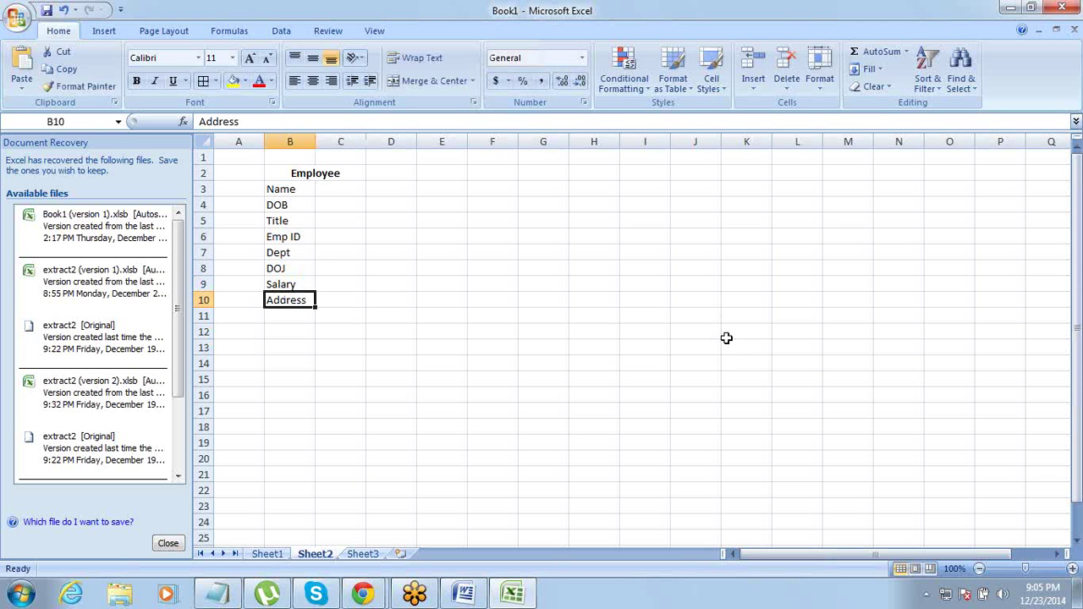
key("F2")
type("1")
key("Return")
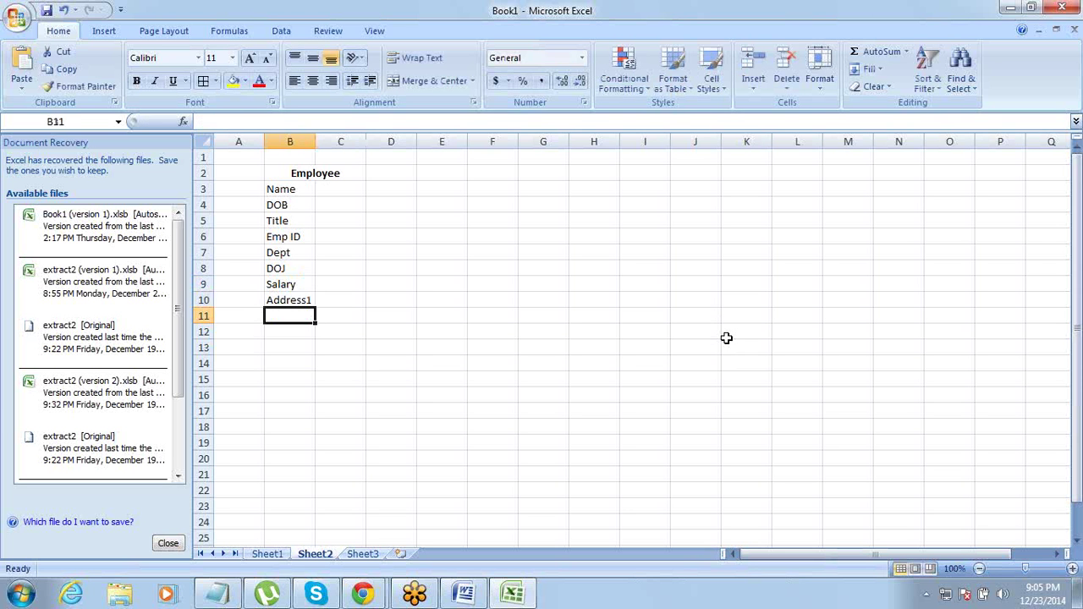
Fill Address1 down into cell B11 and change the copy to Address2.
key("Up")
key("shift+Down")
key("ctrl+d")
key("Down")
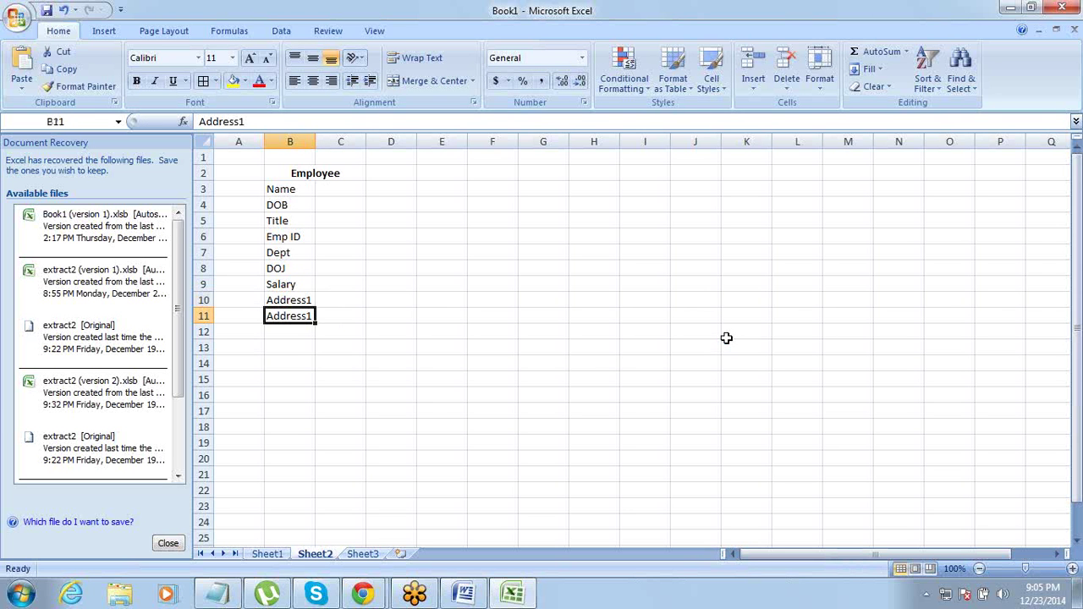
key("Up")
key("Down")
key("F2")
key("BackSpace")
type("2")
key("Return")
Add the fields City and State in cells B12 and B13 below Address2.
type("City")
key("Return")
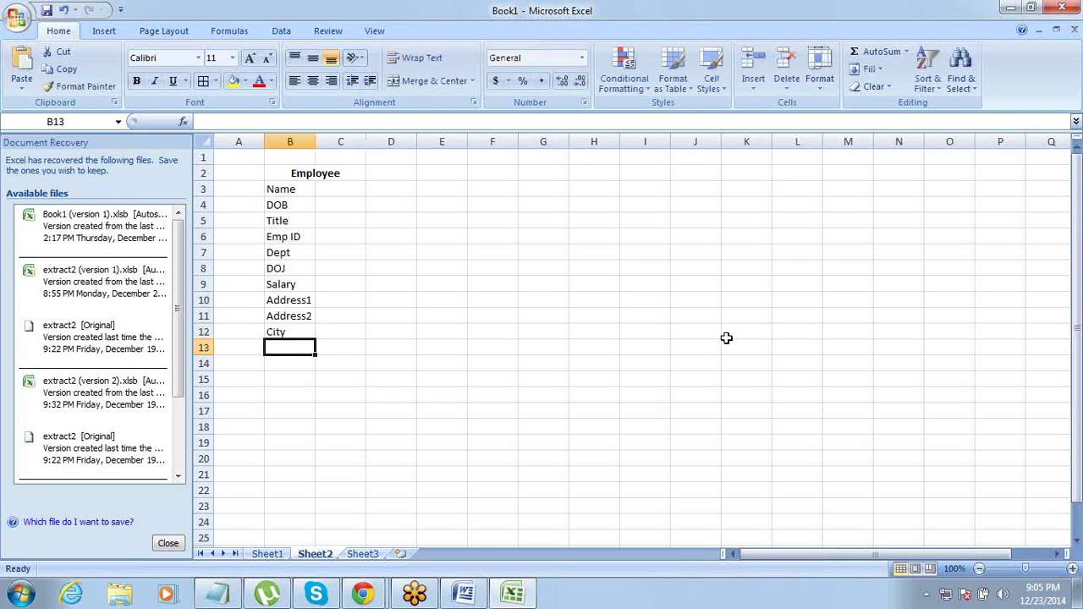
type("Stte")
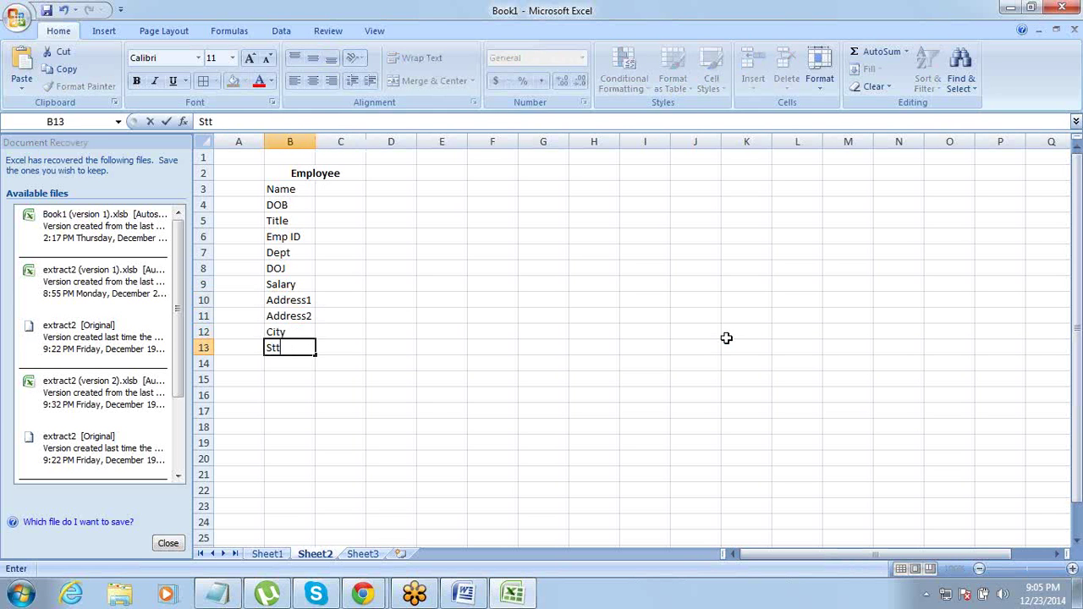
key("BackSpace")
key("BackSpace")
type("ate")
key("Return")
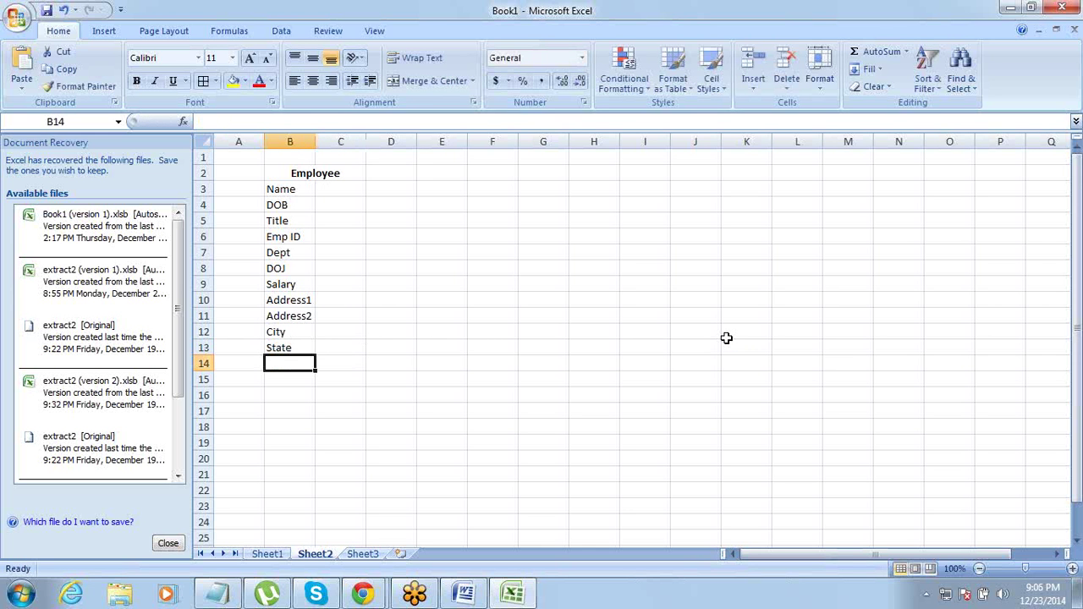
Add the field Country in cell B14 below State.
type("COunttry")
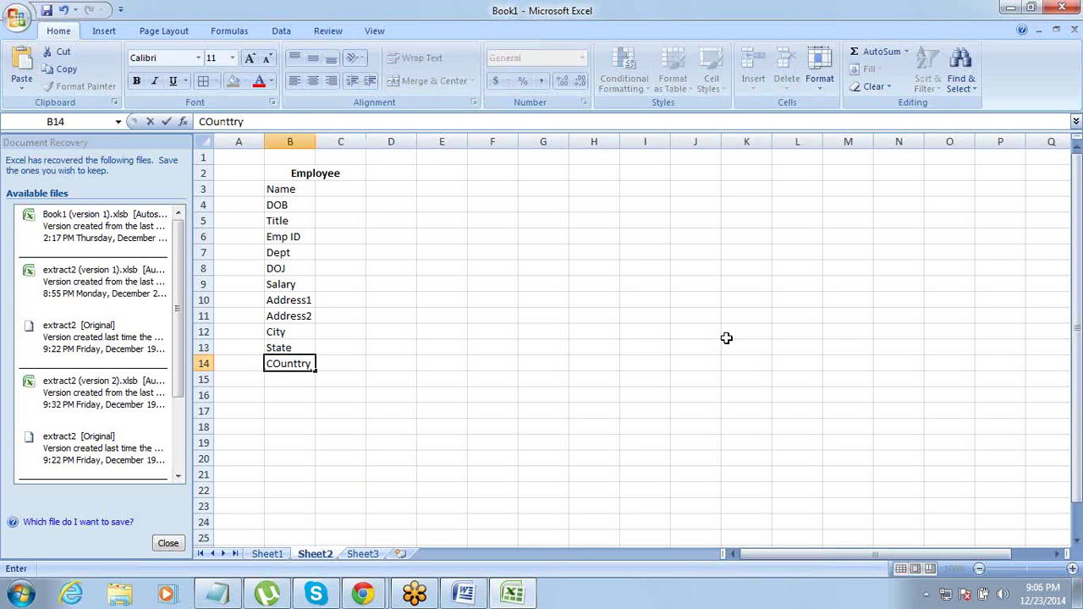
key("BackSpace")
key("BackSpace")
key("BackSpace")
key("BackSpace")
key("BackSpace")
key("BackSpace")
type("ountry")
key("Return")
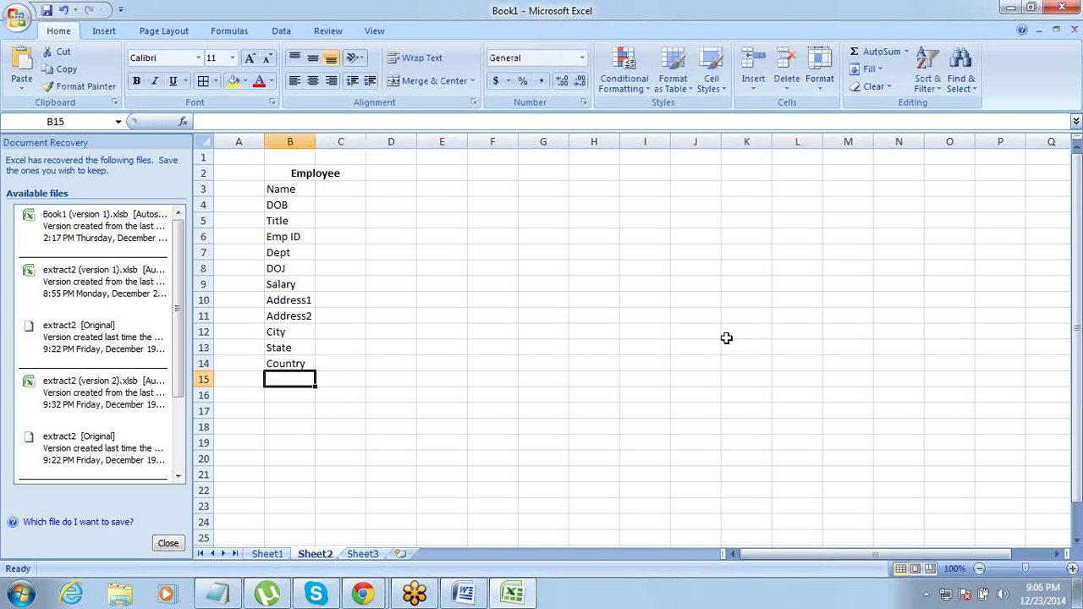
Add the fields Zip Code and Phone in cells B15 and B16 below Country.
type("Zip COde")
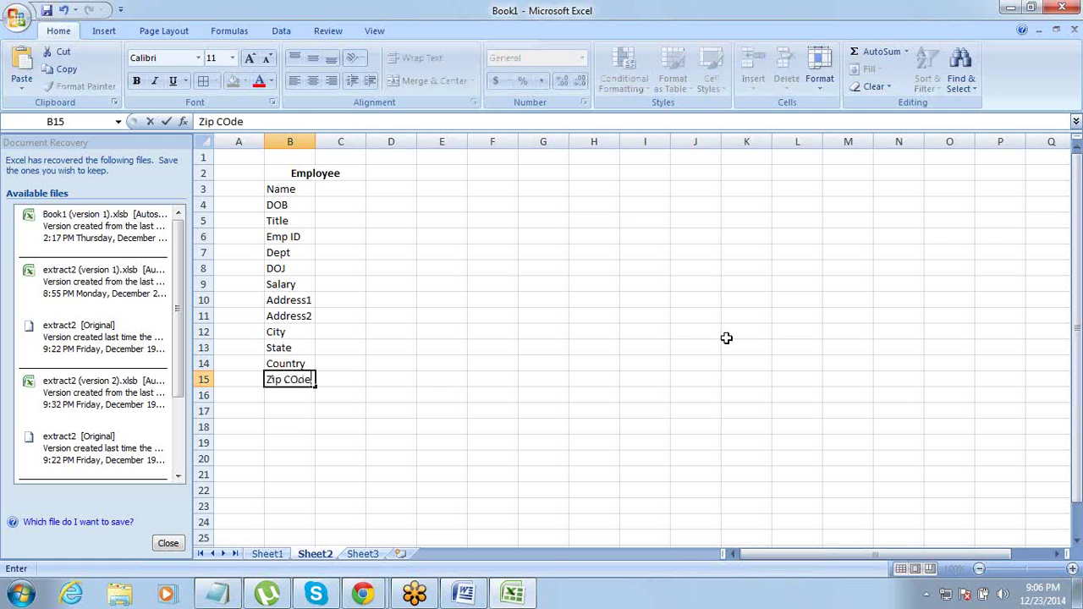
key("Return")
key("Up")
key("Down")
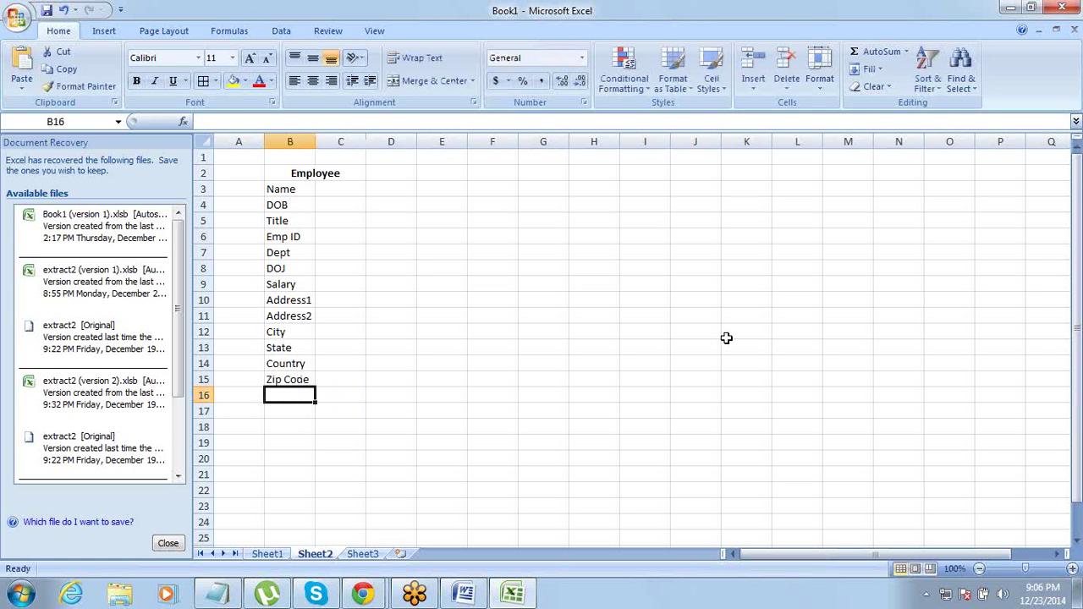
type("Phone")
key("Return")
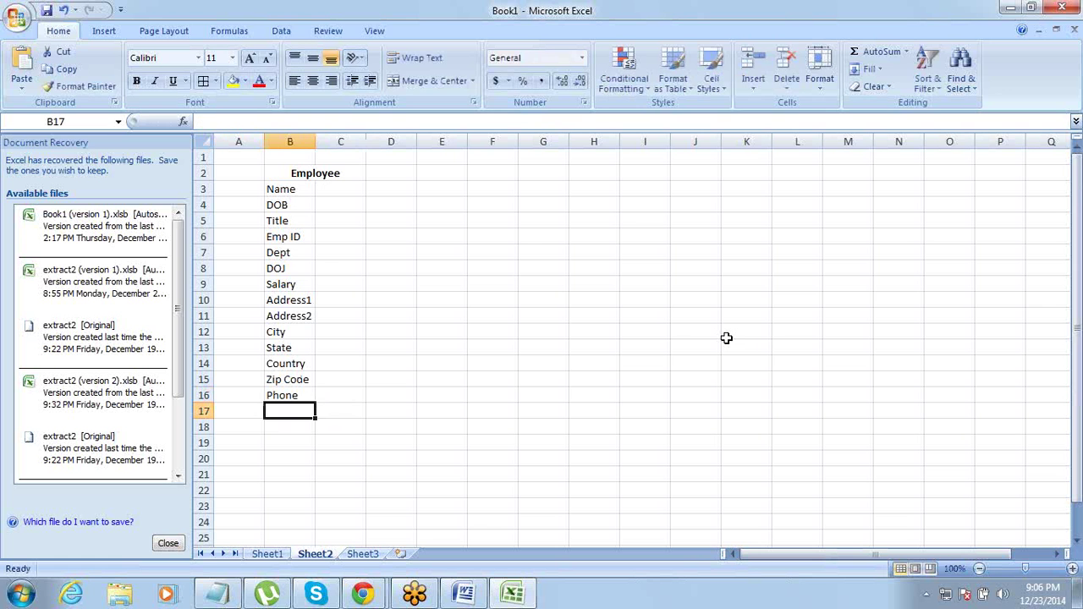
List the contact fields Alt Phone, Email and Alt Email in cells B17 to B19.
type("E")
key("BackSpace")
key("BackSpace")
type("A")
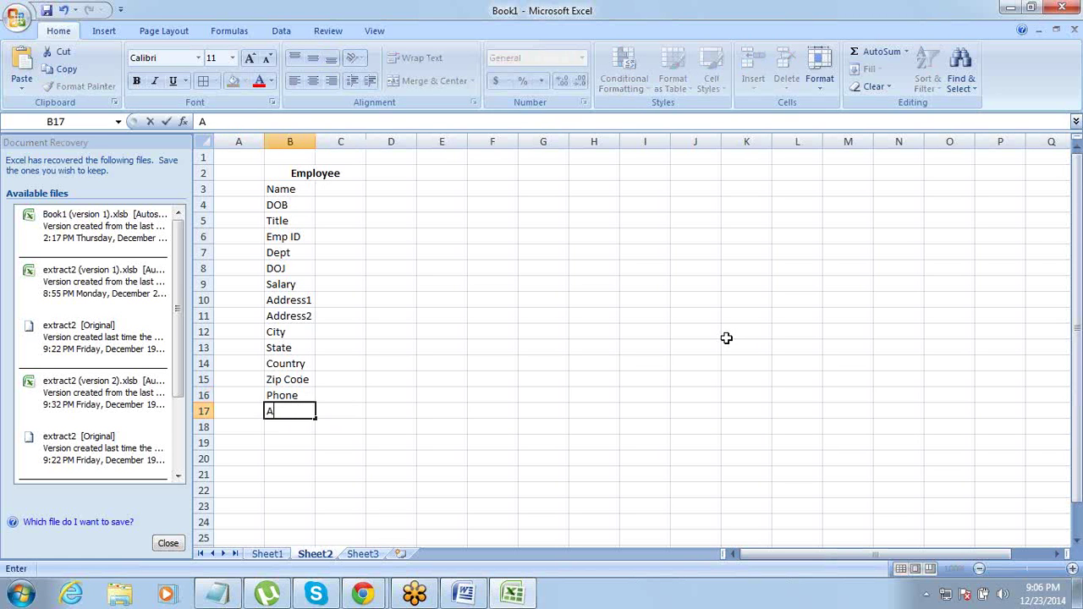
type("lt Phone")
key("Return")
type("Email")
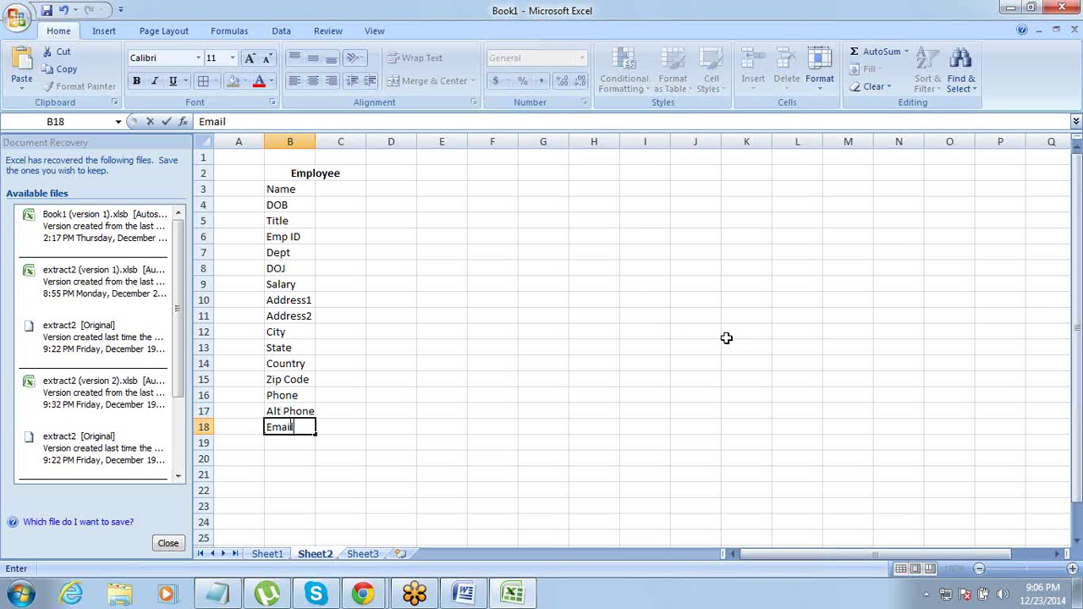
key("Return")
type("A")
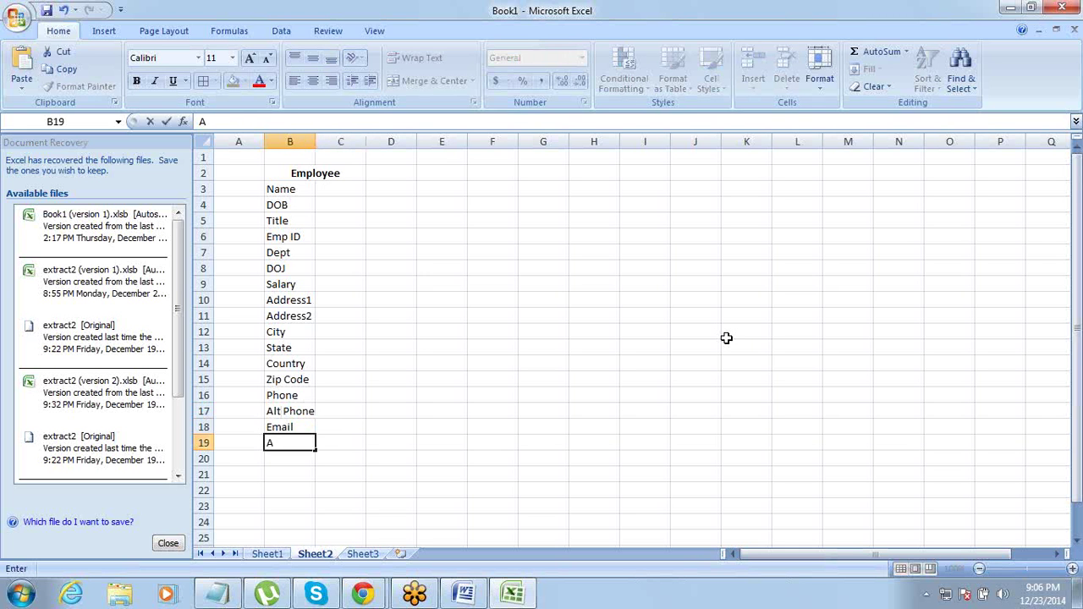
type("lt Email")
key("Right")
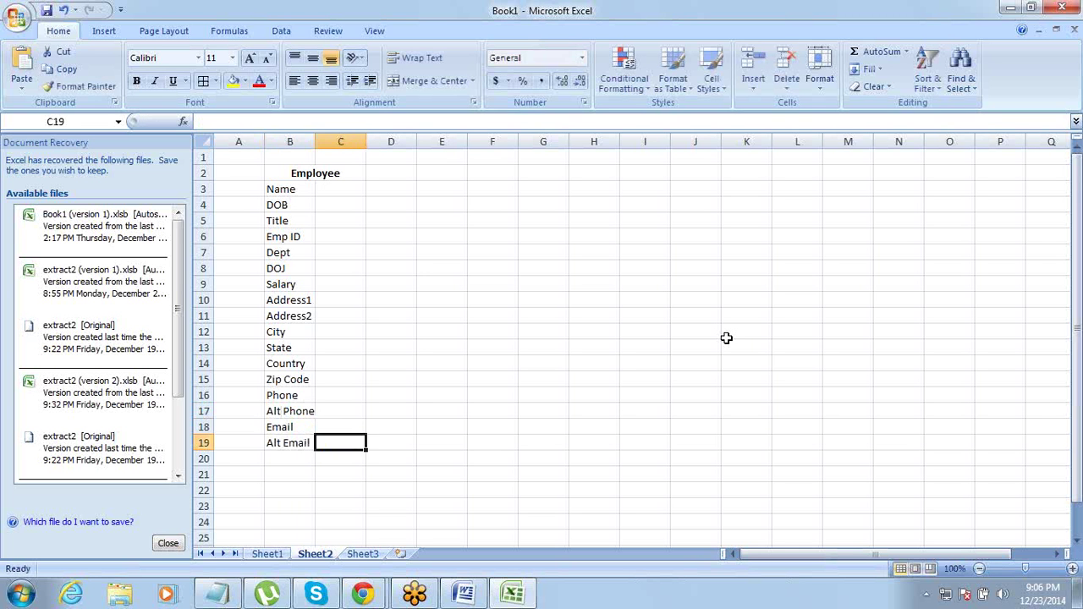
Add the field Reporting Manager in cell B20 below Alt Email.
key("Left")
key("ctrl+Up")
key("ctrl+shift+Down")
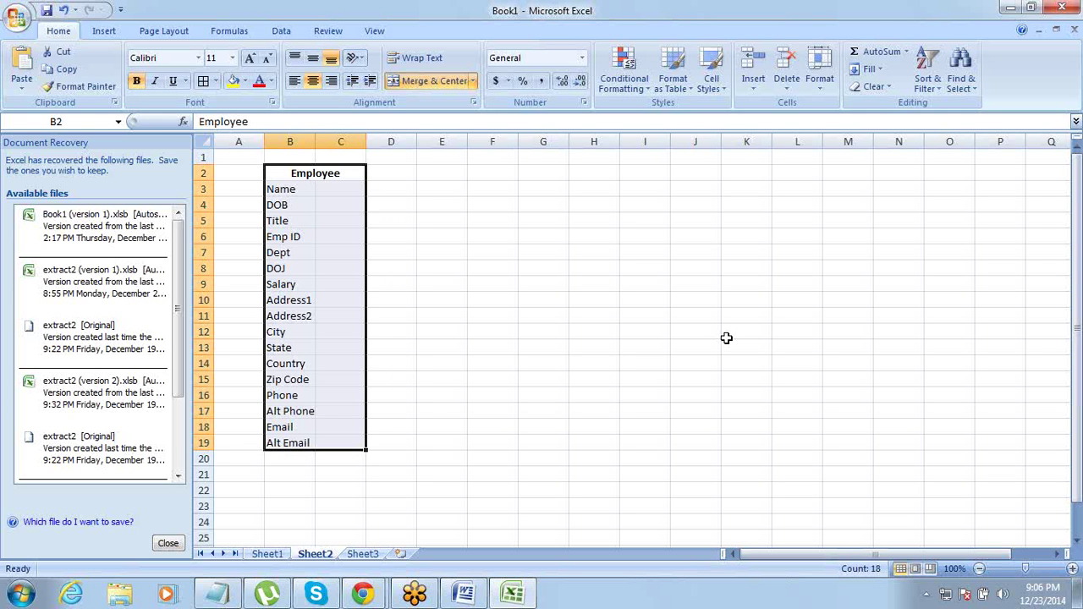
key("ctrl+Down")
key("Down")
type("R")
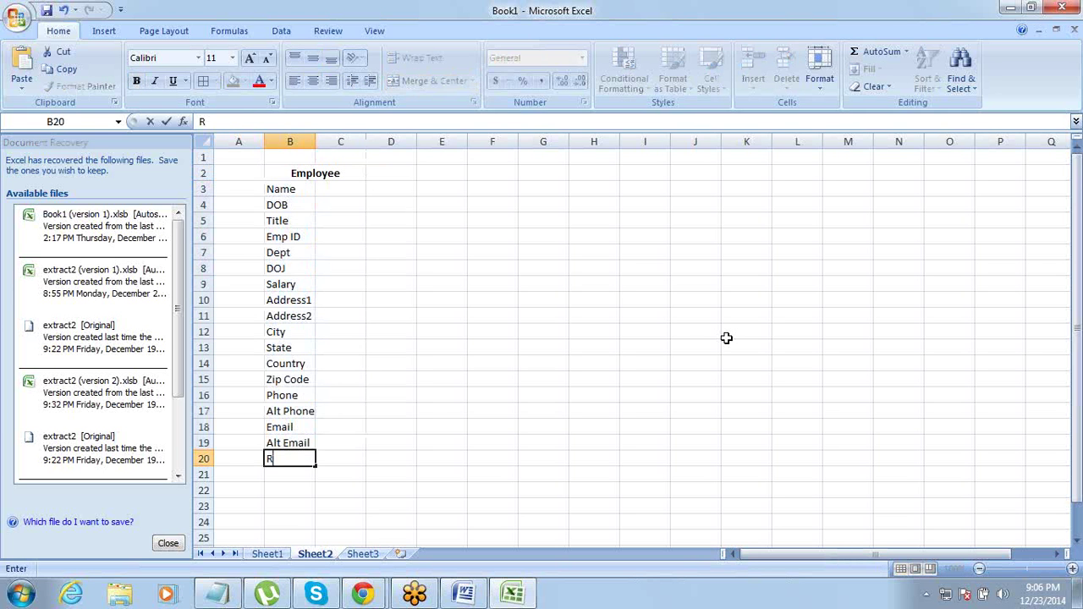
type("eporting Manager")
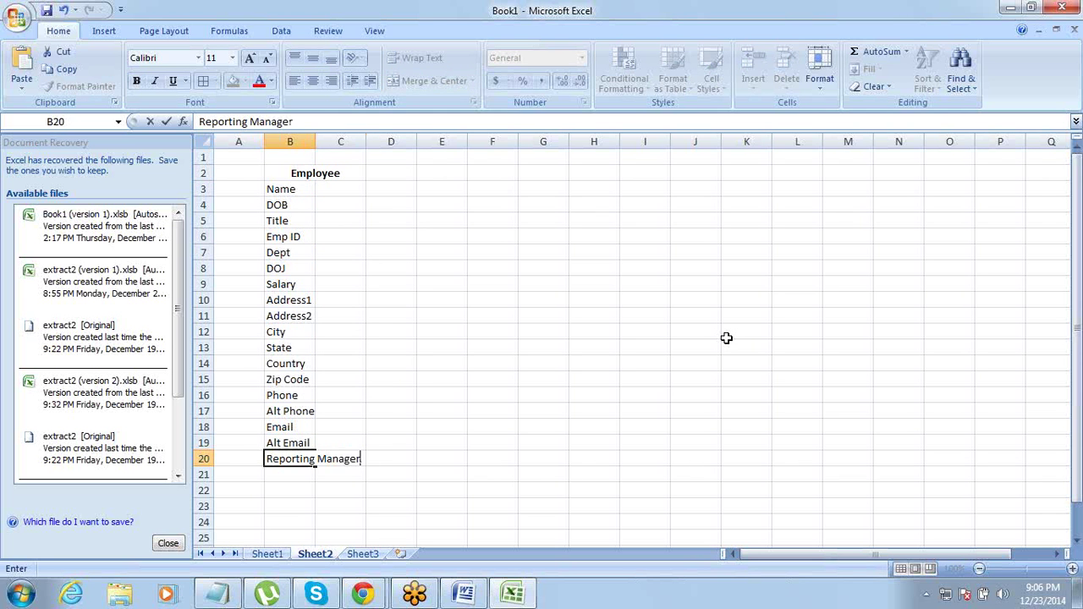
key("ctrl+Return")
Add the field Father's Name in cell B21 below Reporting Manager.
key("ctrl+Up")
key("ctrl+shift+Down")
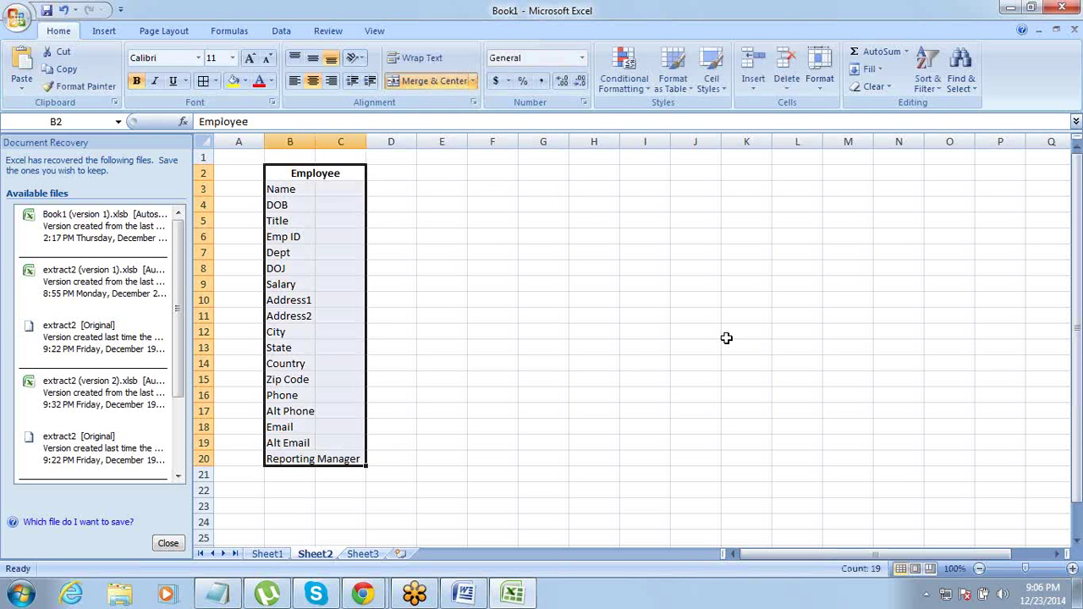
key("ctrl+shift+Up")
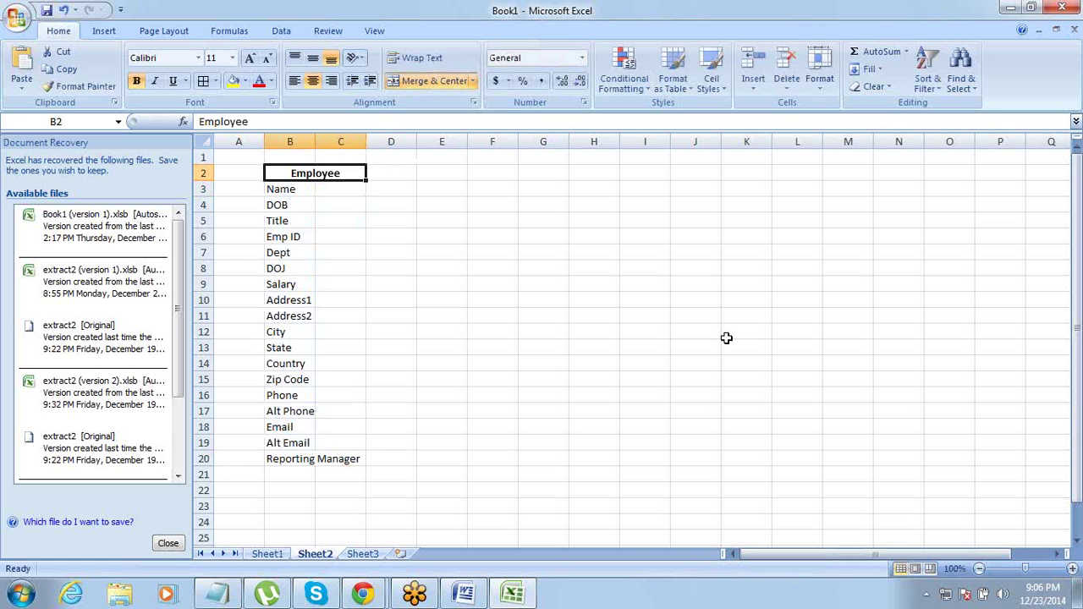
key("Down")
key("ctrl+Down")
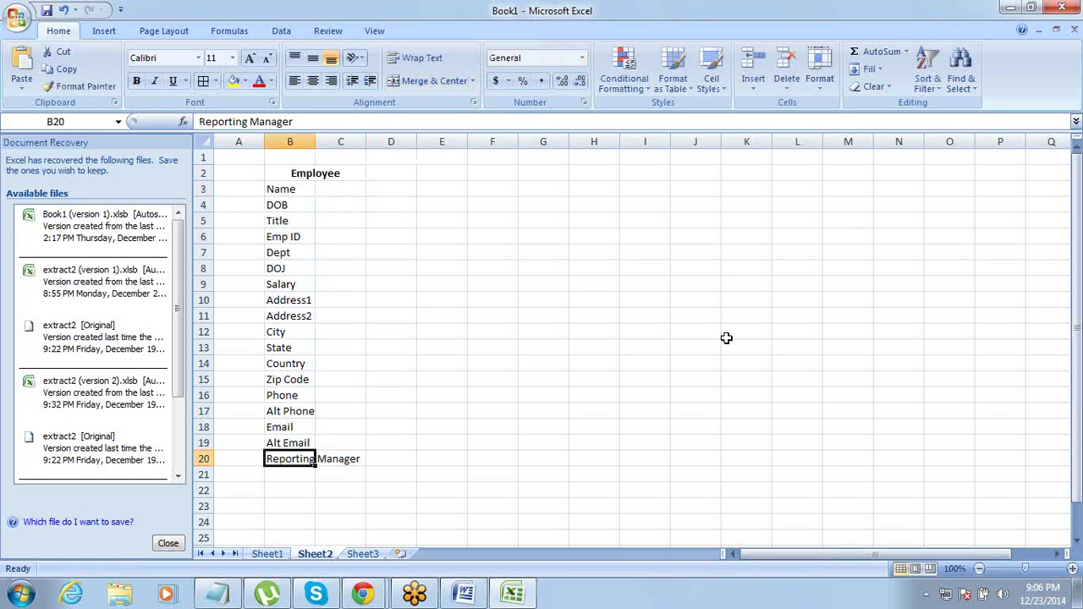
key("Down")
type("Father")
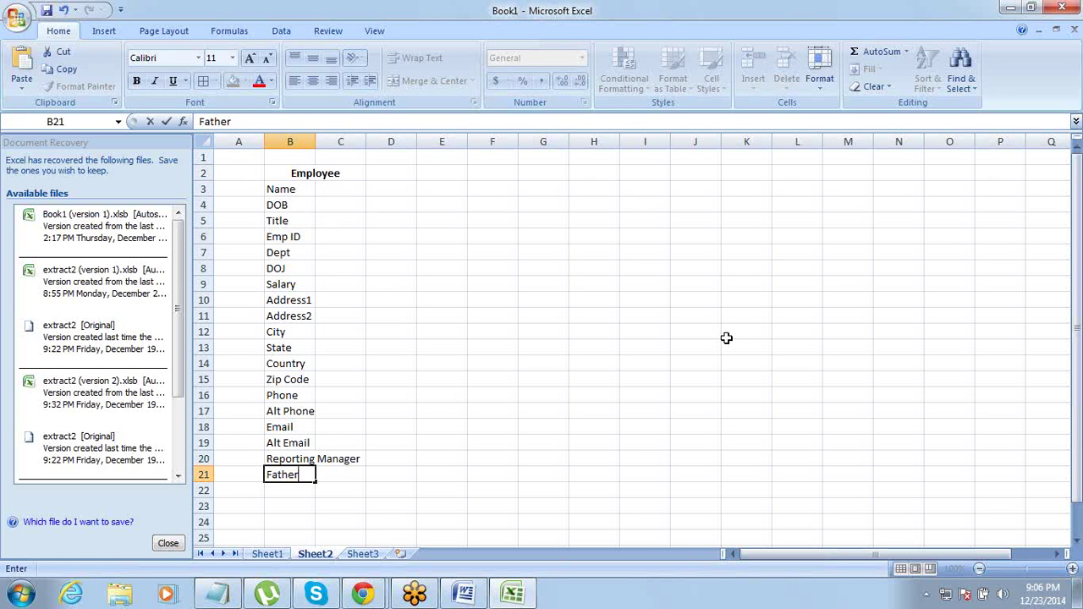
type("'s Name")
key("Tab")
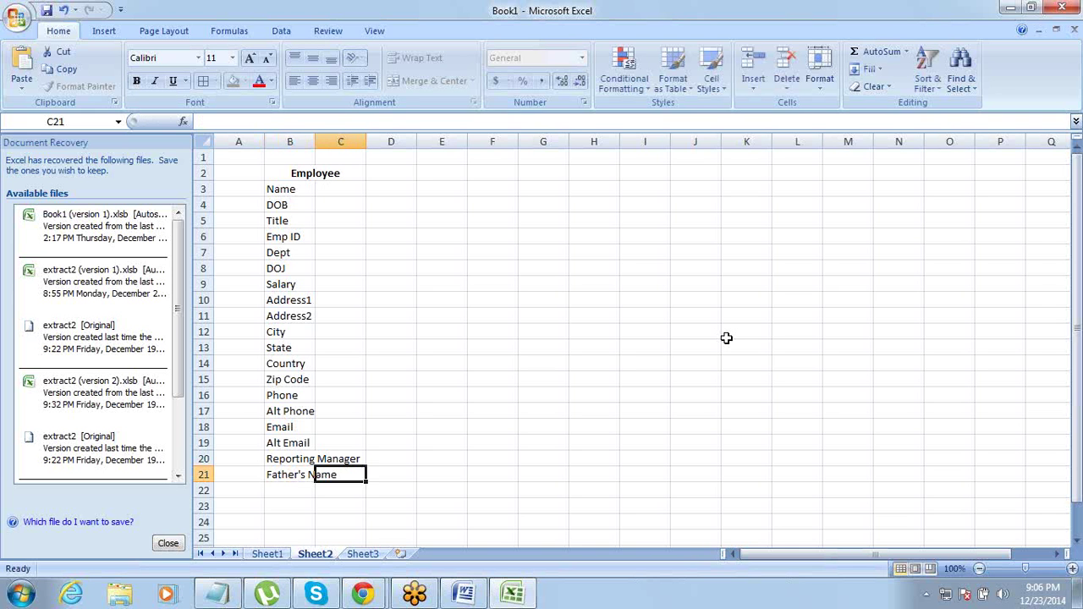
Widen column B to fit the Employee field names.
key("Left")
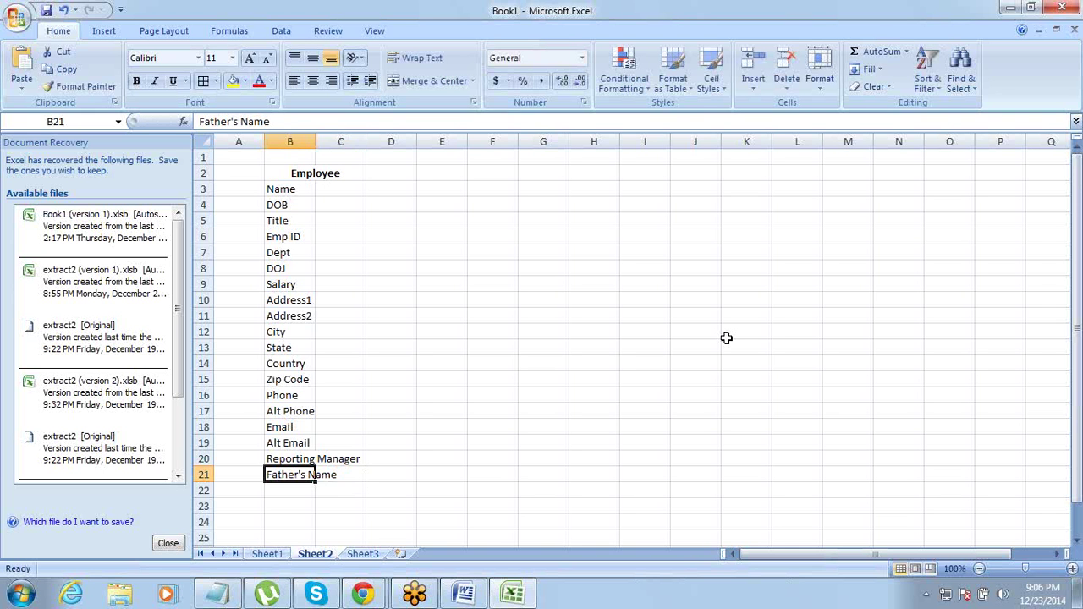
key("ctrl+shift+Up")
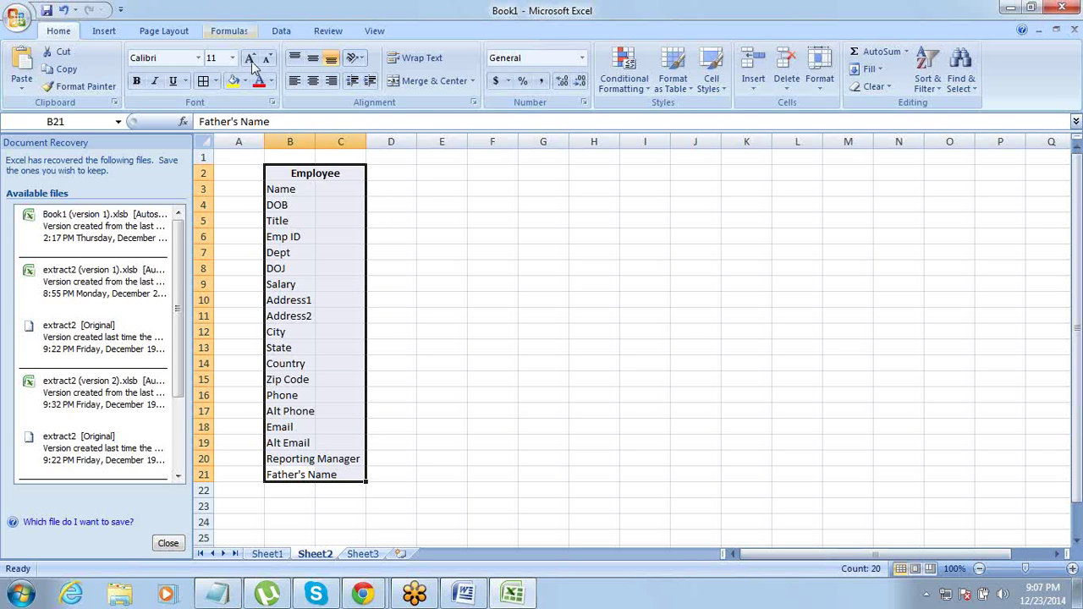
left_click_drag(315, 137, 360, 142)
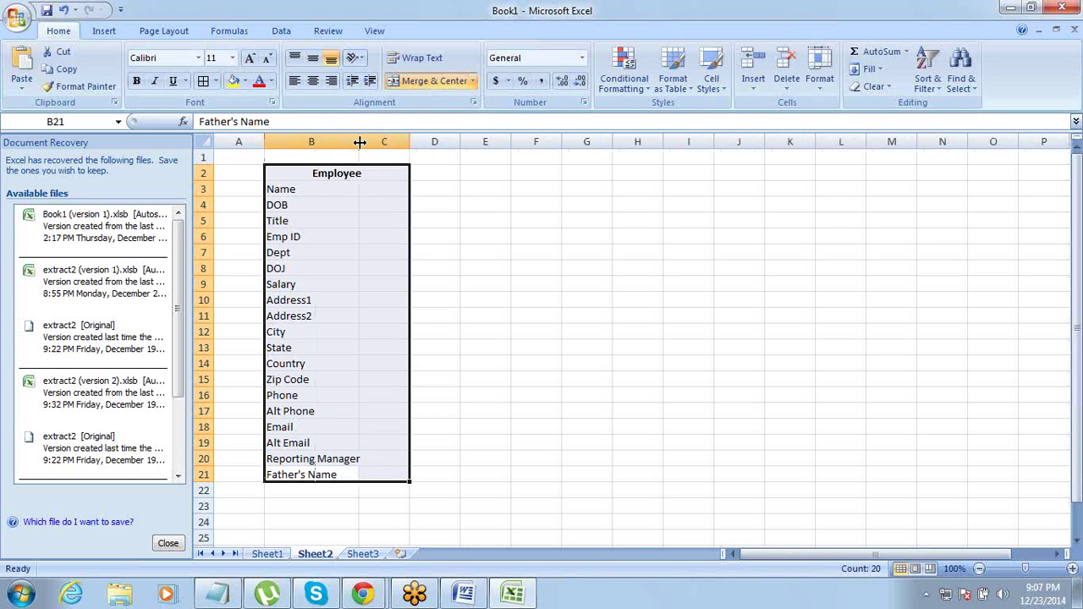
Go through the Employee field list in column B row by row to review the entries.
key("Up")
key("Up")
key("Up")
key("Up")
key("Up")
key("Up")
key("Up")
key("Up")
key("Up")
key("Up")
key("Up")
key("Up")
key("Up")
key("Up")
key("Up")
key("Up")
key("Up")
key("Up")
key("Up")
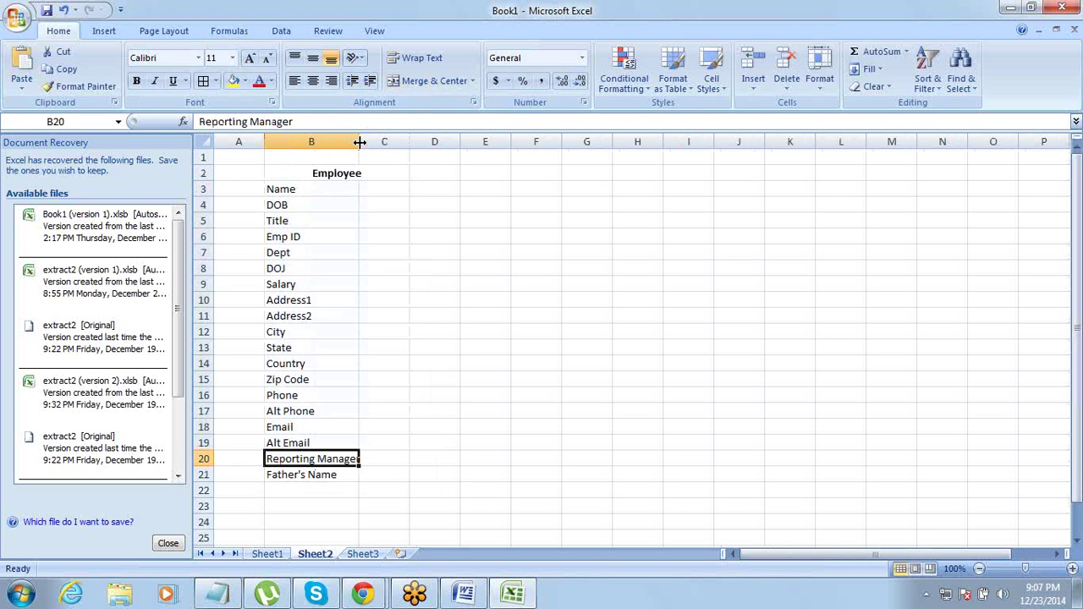
key("Down")
key("Down")
key("Down")
key("Down")
key("Down")
key("Down")
key("Down")
key("Down")
key("Down")
key("Down")
key("Down")
key("Down")
key("Down")
key("Down")
key("Down")
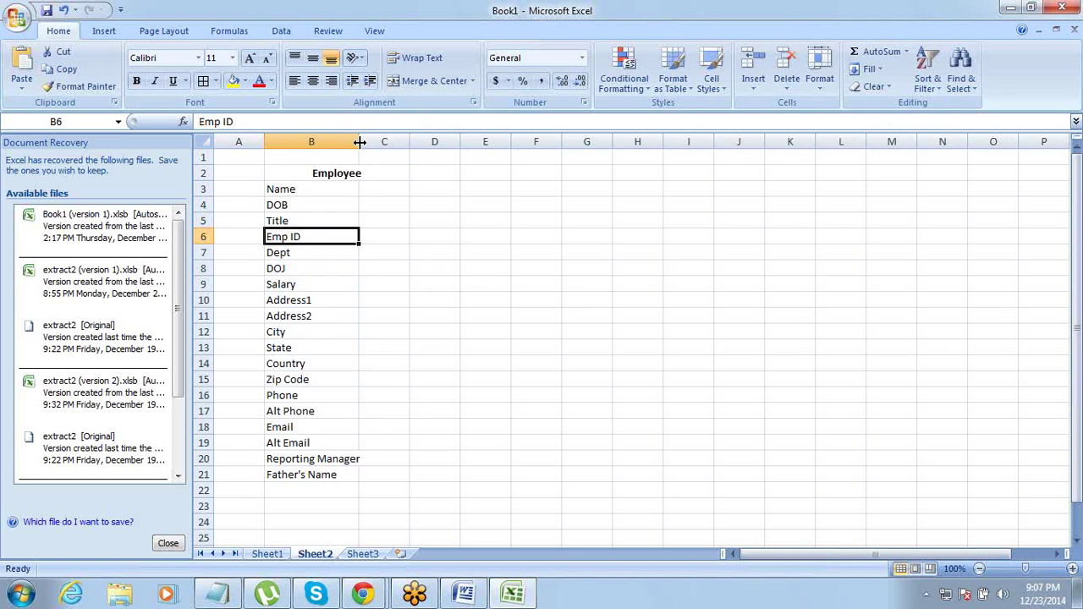
key("Down")
key("Down")
key("Down")
key("Down")
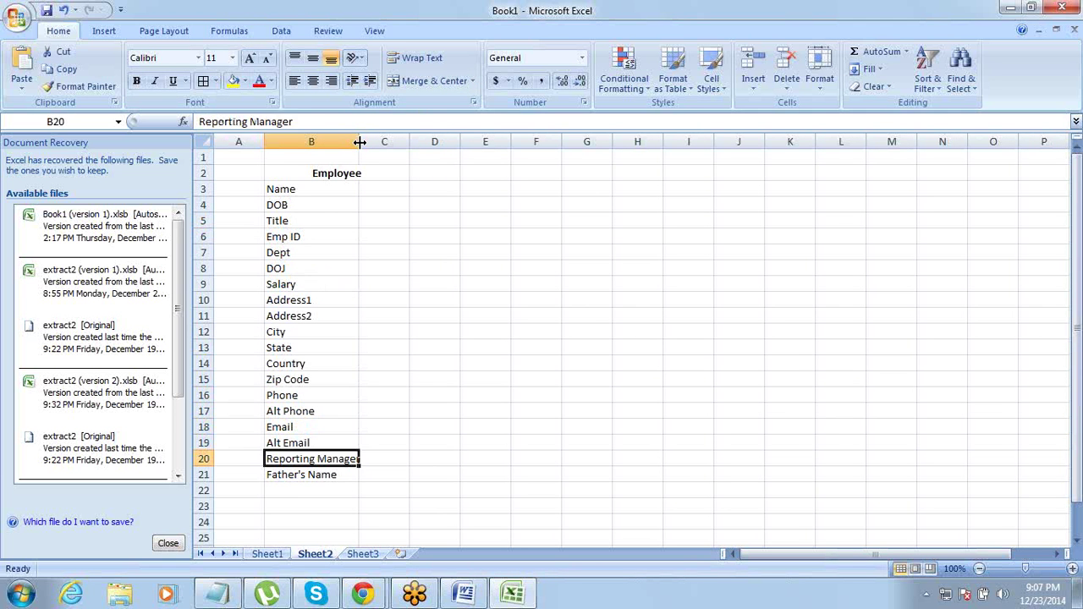
key("Up")
key("Up")
key("Up")
key("Up")
key("Up")
key("Up")
key("Up")
key("Up")
key("Up")
key("Up")
key("Up")
key("Up")
key("Up")
key("Up")
key("Up")
key("Up")
key("Up")
key("Up")
key("Up")
key("Up")
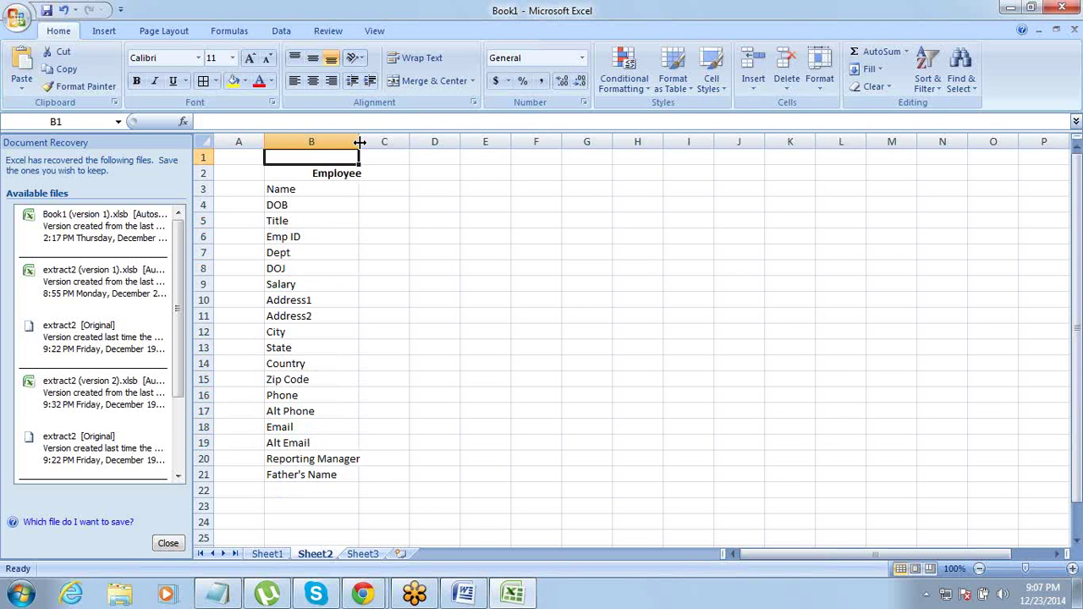
Select the Employee table from its heading to Father's Name and widen columns B and C.
key("Down")
key("Down")
key("Up")
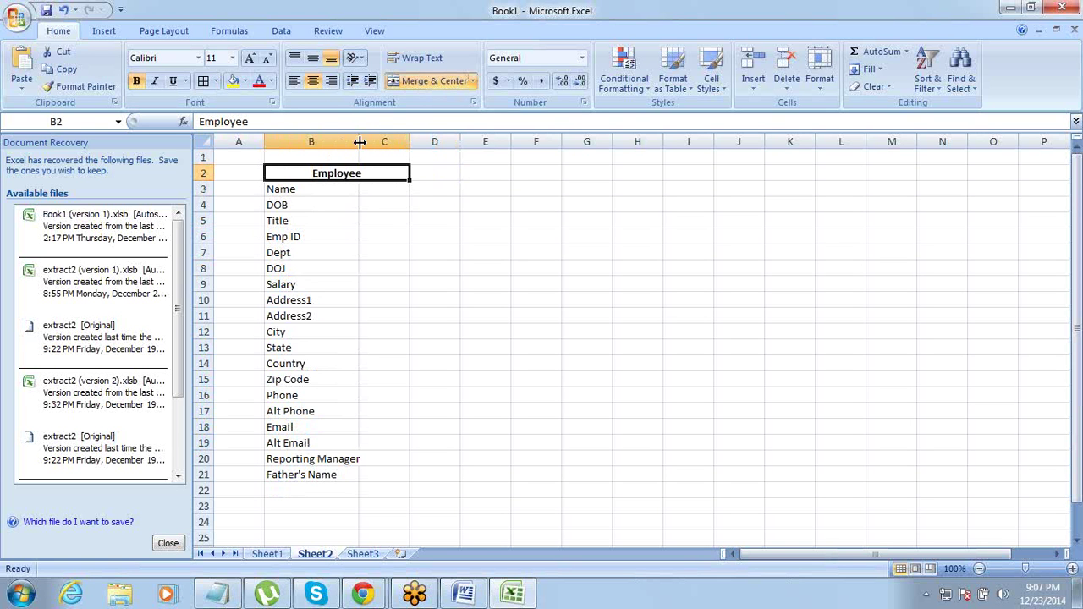
key("ctrl+shift+Down")
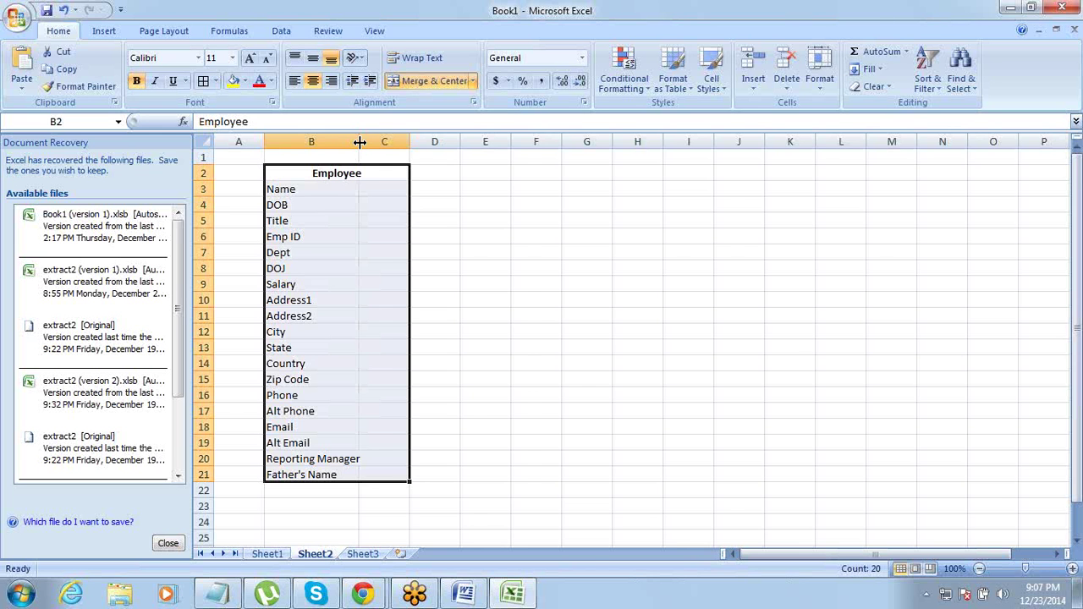
left_click_drag(360, 142, 464, 143)
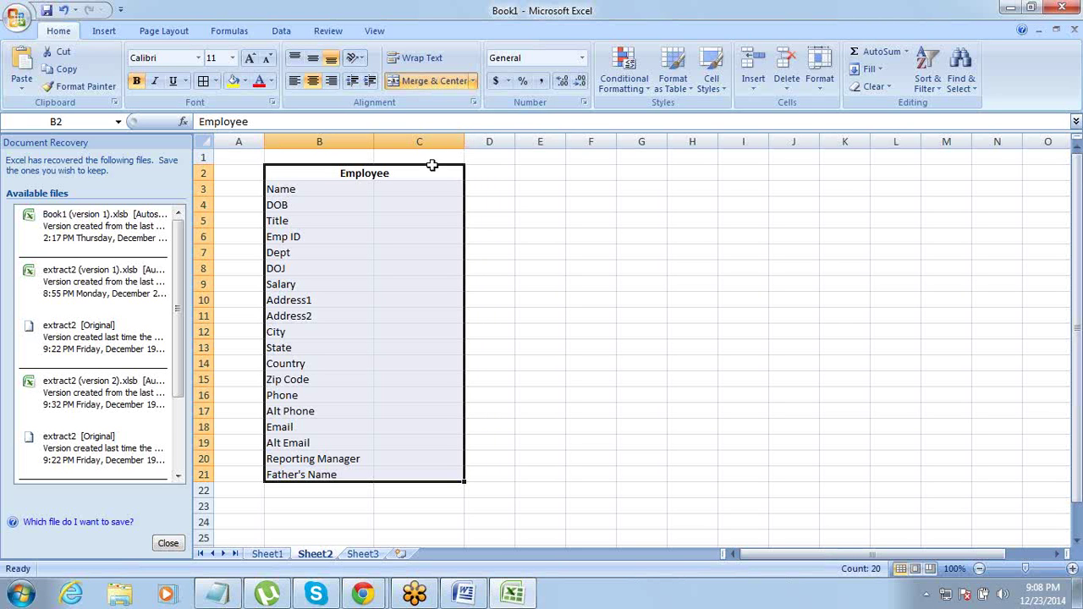
Switch to the Notepad notes and start a numbered list under Data Model with "1> Employees INfo".
left_click(218, 593)
scroll(214, 458, "down", 1)
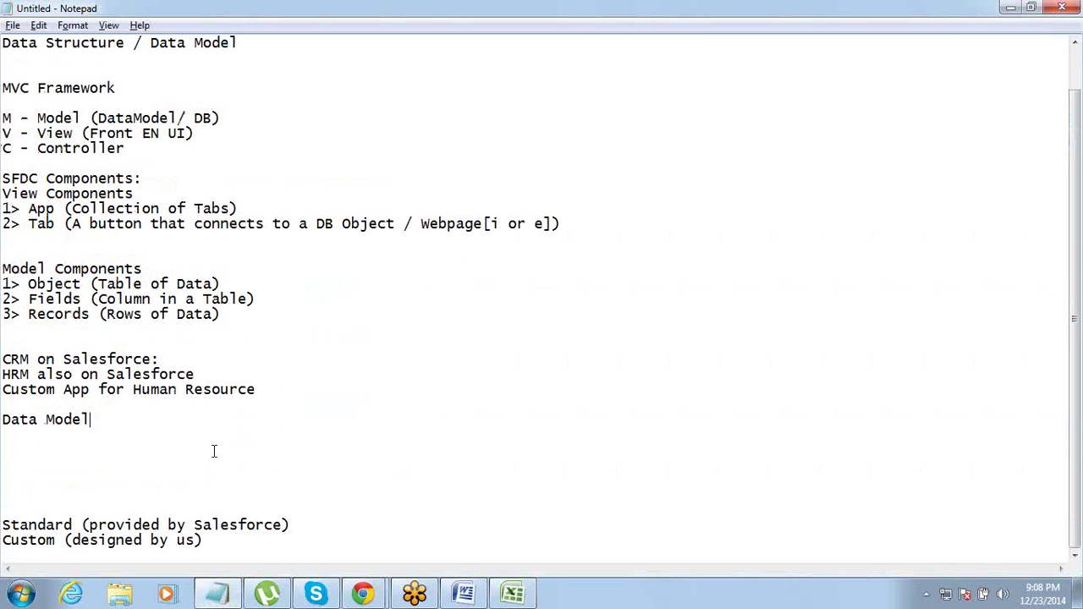
key("ctrl+z")
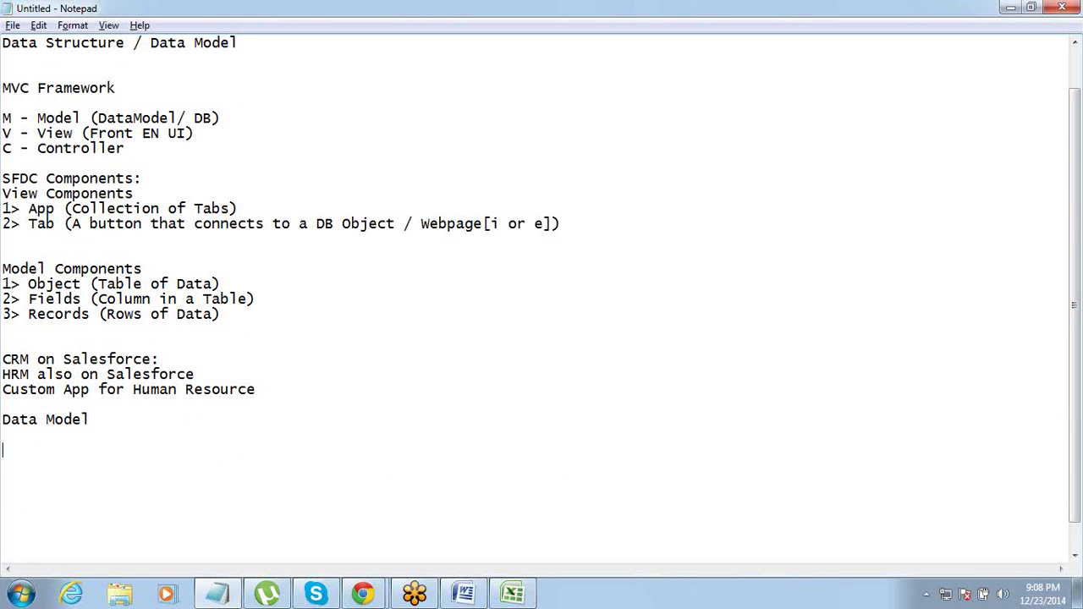
key("ctrl+z")
key("ctrl+z")
type("1> Empoyee")
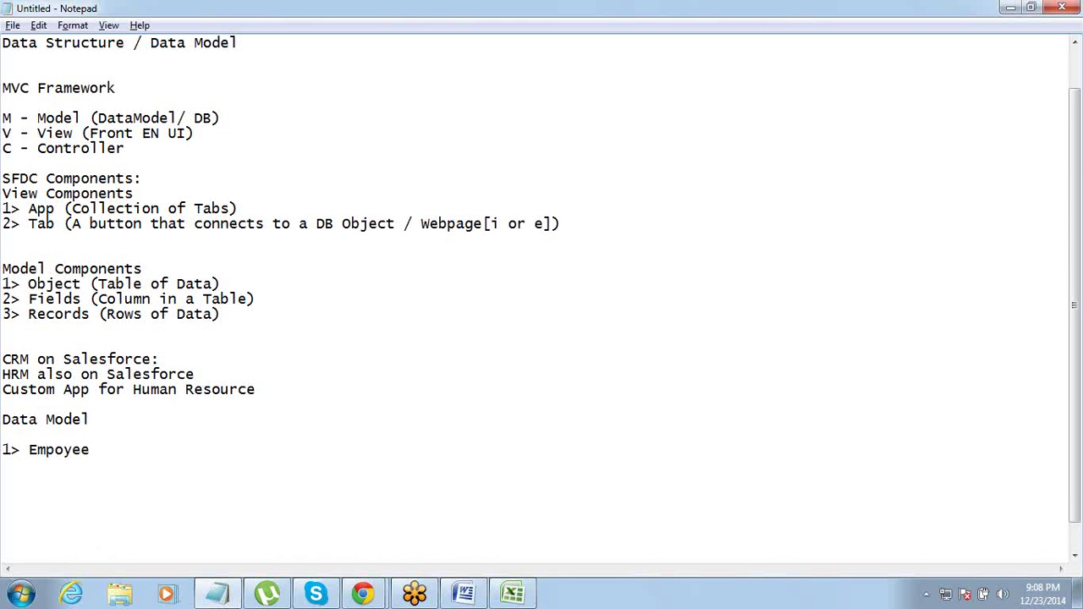
key("BackSpace")
key("BackSpace")
key("BackSpace")
key("BackSpace")
type("loyees INfo ")
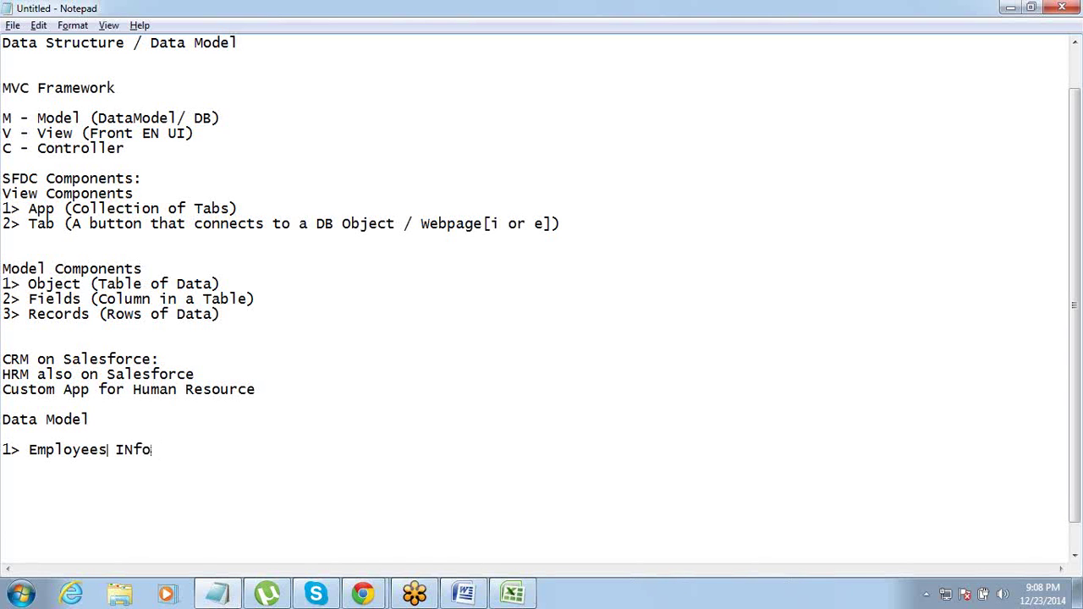
Extend item 1 of the Data Model list with "+ PTOs + Learnings + Attendance + Performance".
type("- ")
type("PTOs")
type(" +")
type(" Learnings")
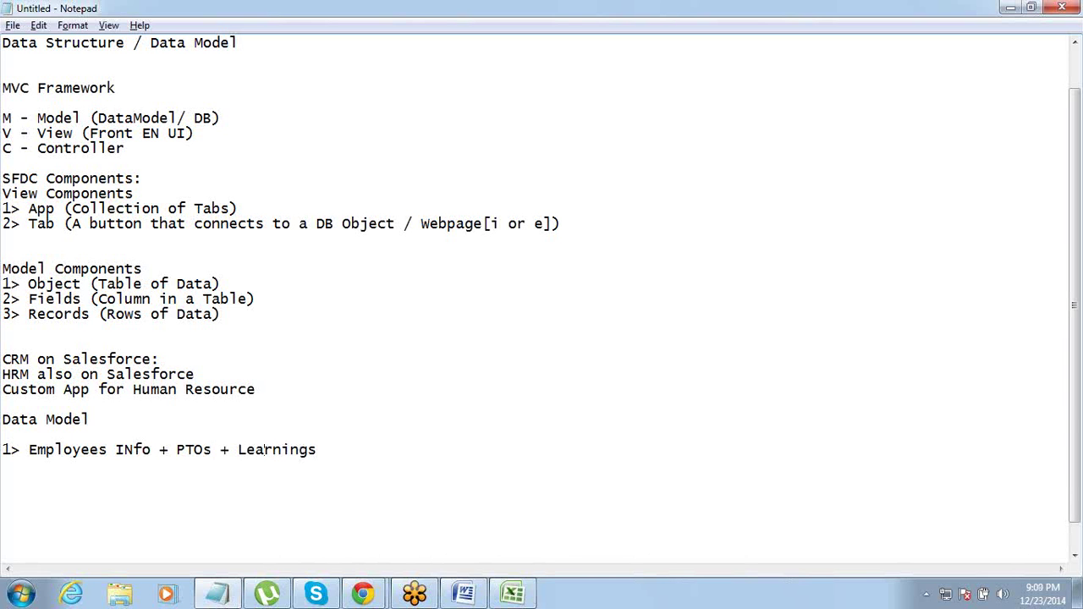
type(" + Atte")
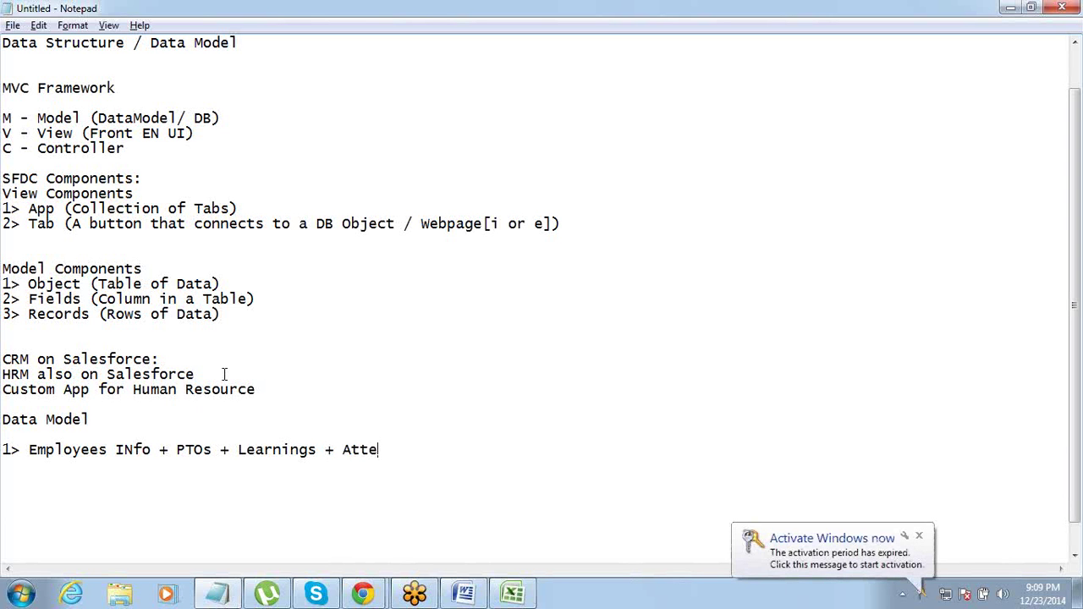
type("ndance + ")
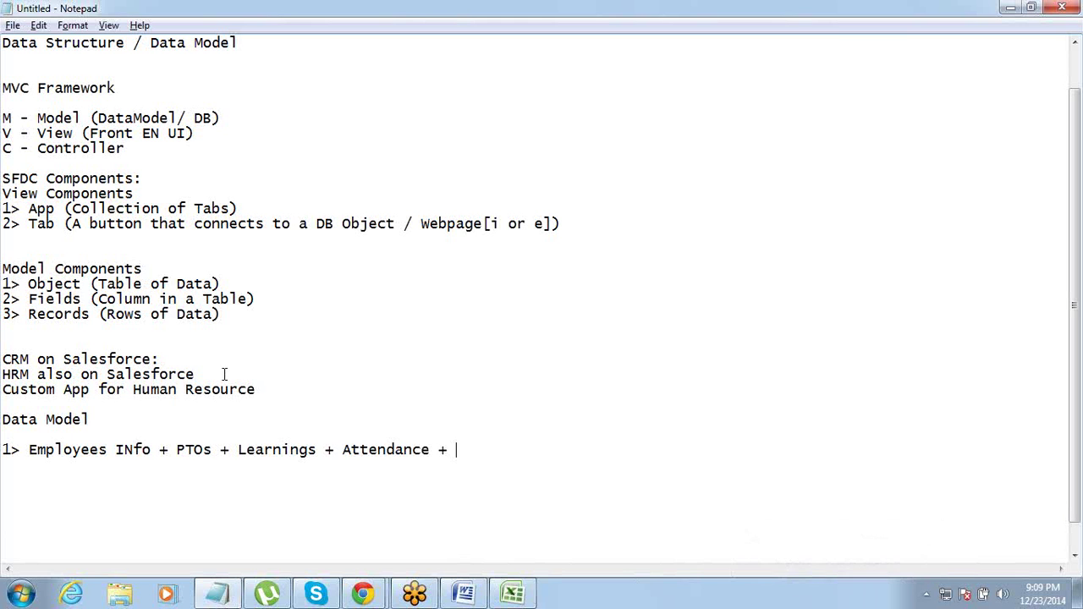
type("Performance")
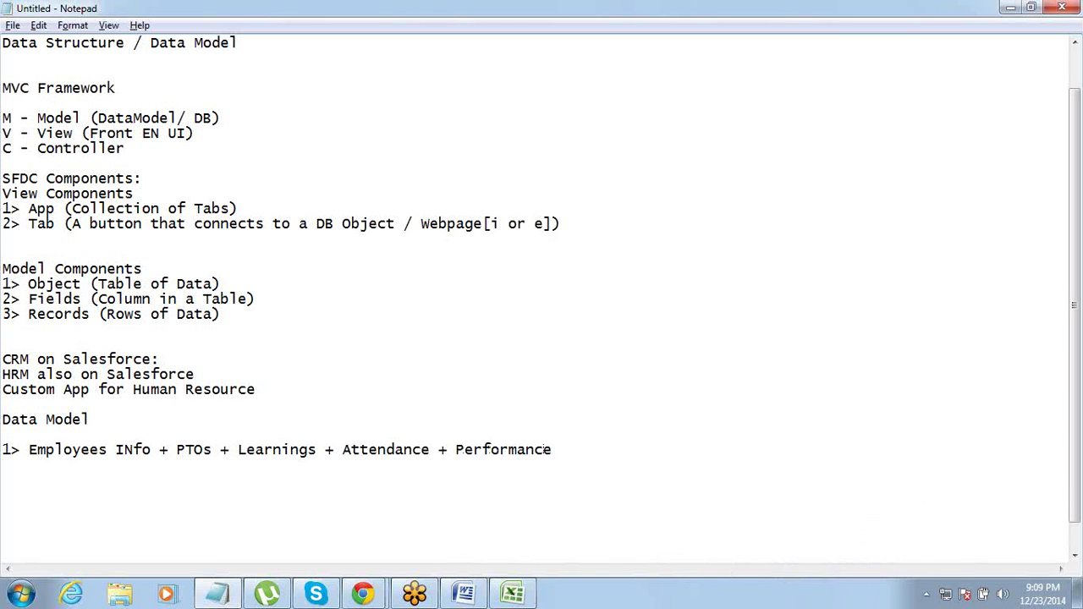
Correct "INfo" to "Info" in item 1 of the Data Model list.
key("ctrl+Left")
key("ctrl+Left")
key("ctrl+Left")
key("ctrl+shift+Right")
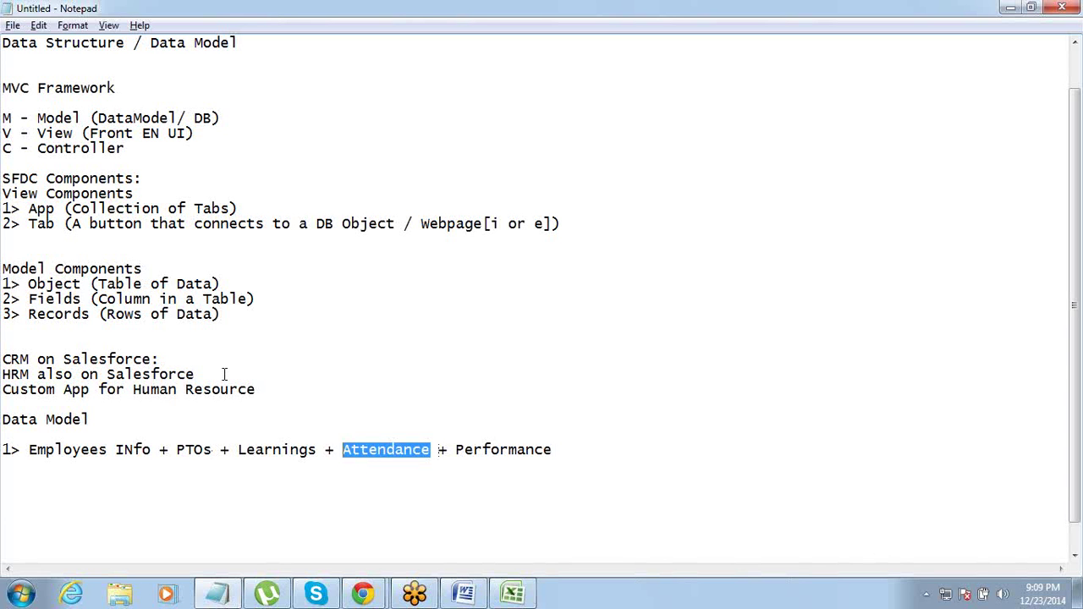
key("End")
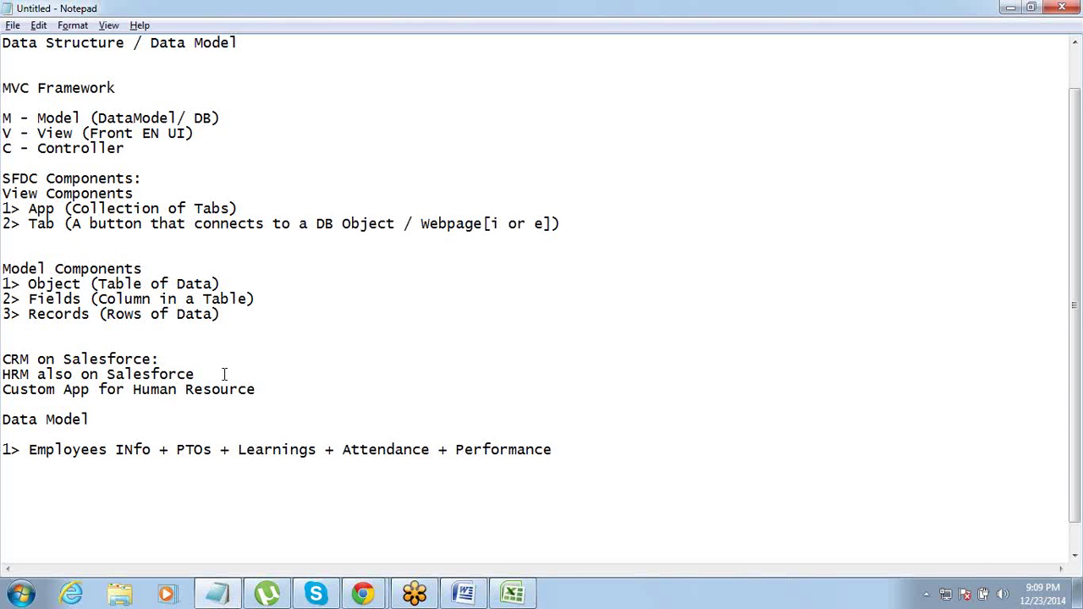
key("ctrl+Left")
key("ctrl+Left")
key("ctrl+Left")
key("Right")
key("shift+Right")
type("n")
key("End")
Add a second item below it reading "2> Expense& Reinmb + Tax + Payrolls".
key("Return")
type("2> Ex")
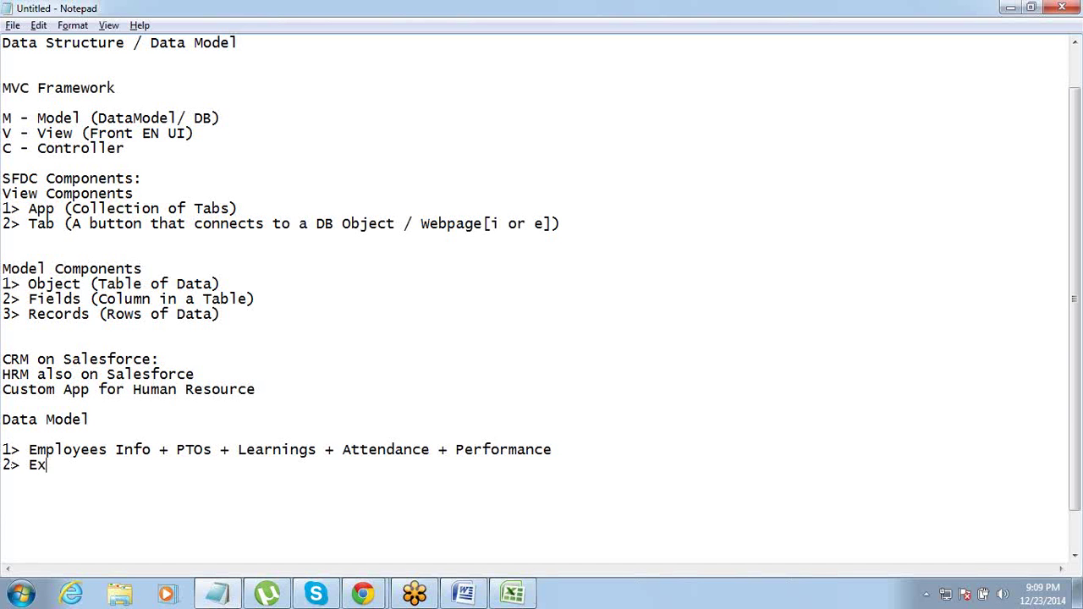
type("pense& Re")
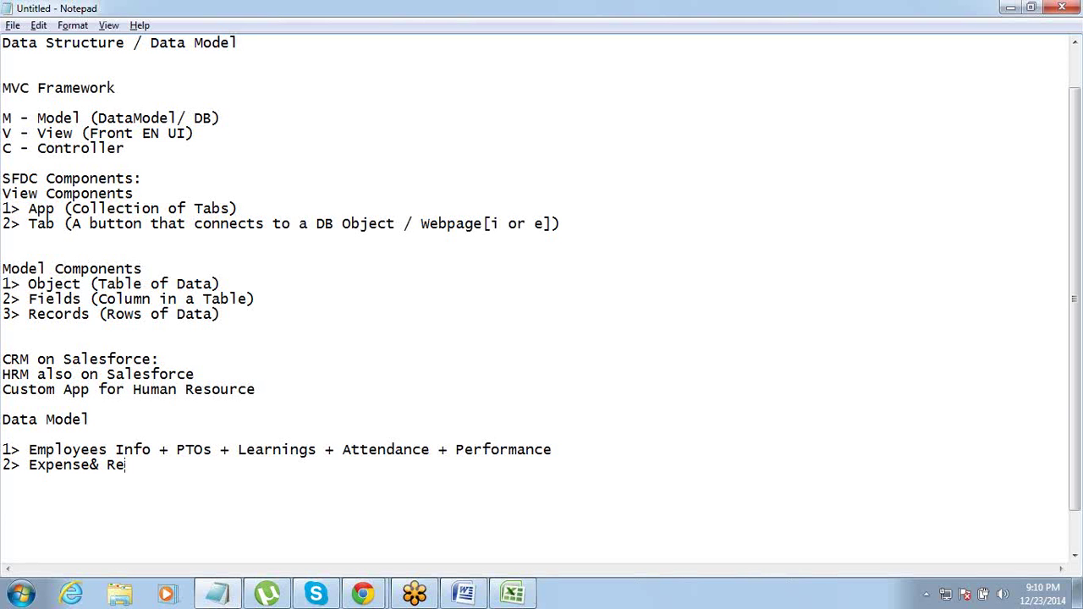
type("inmb + Tax")
type("-")
key("BackSpace")
type("+ Payrolls")
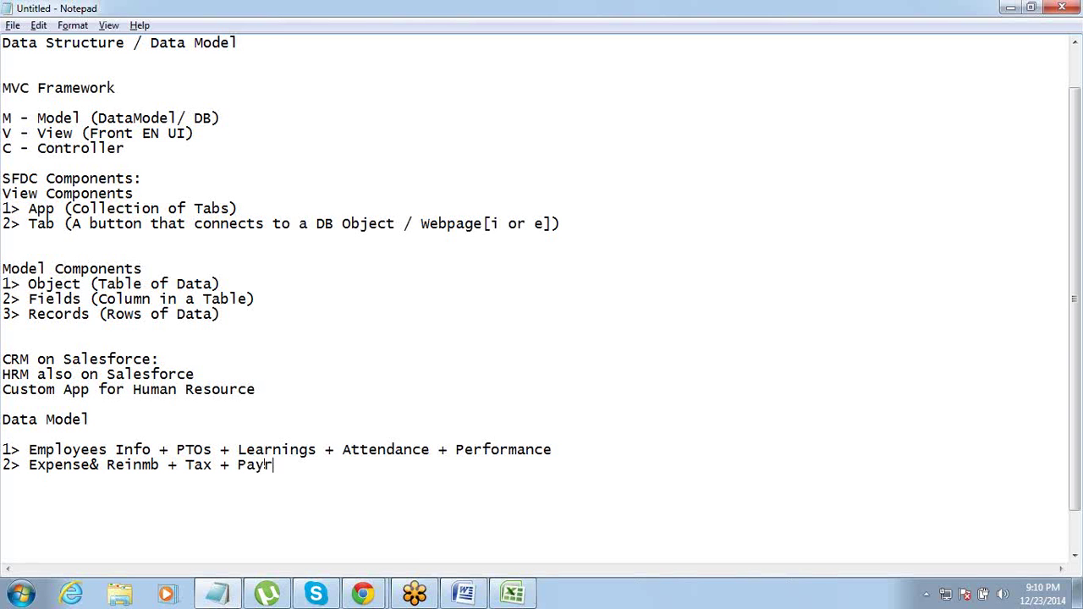
Highlight the text of item 2, from Expense to Payrolls, to point out these modules.
key("ctrl+shift+Left")
key("ctrl+shift+Left")
key("ctrl+shift+Left")
key("ctrl+shift+Left")
key("ctrl+shift+Left")
key("ctrl+shift+Left")
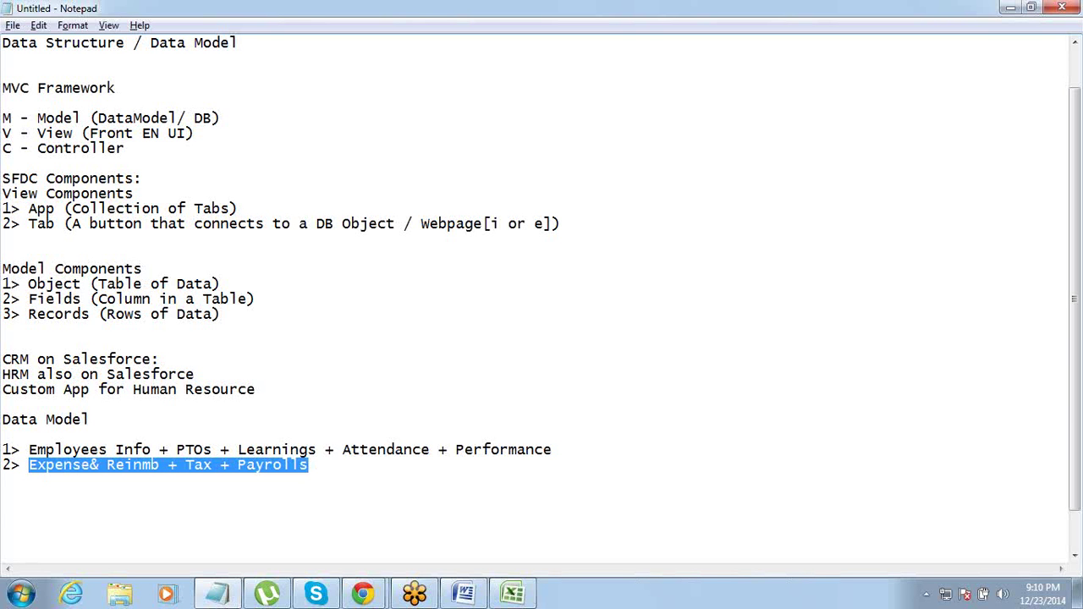
Highlight "Employees Info + PTOs" in item 1 to point out these modules.
key("Up")
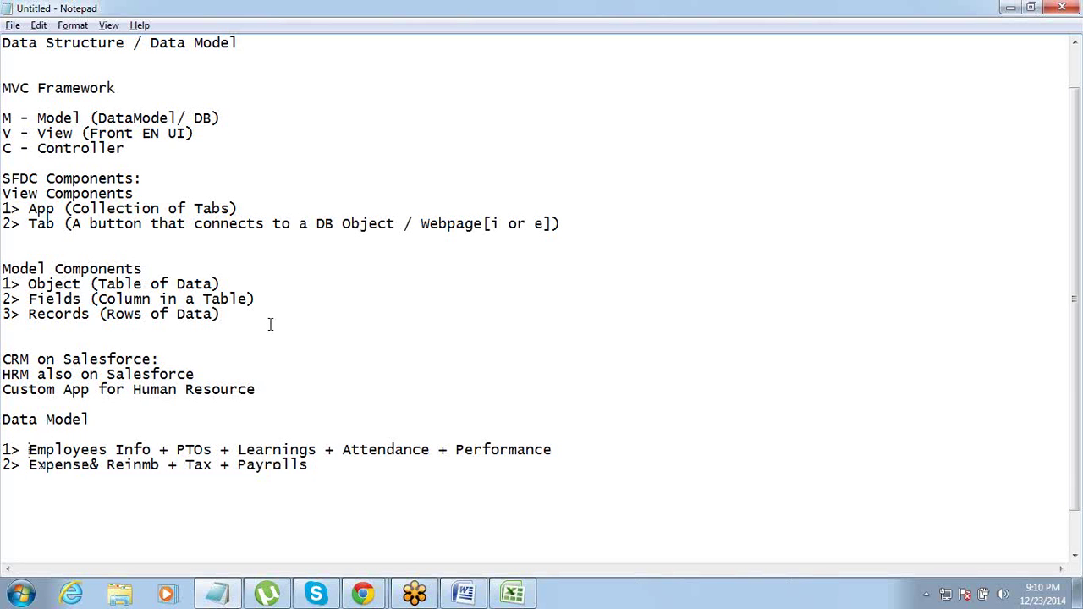
key("ctrl+shift+Right")
key("ctrl+shift+Right")
key("shift+Left")
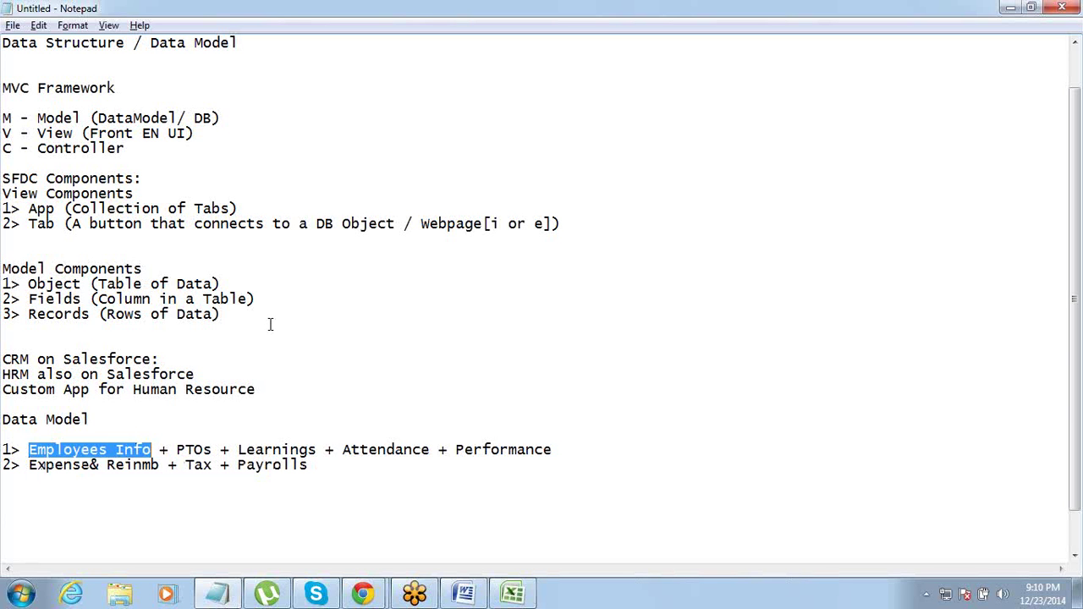
key("ctrl+shift+Right")
key("ctrl+shift+Right")
key("ctrl+shift+Right")
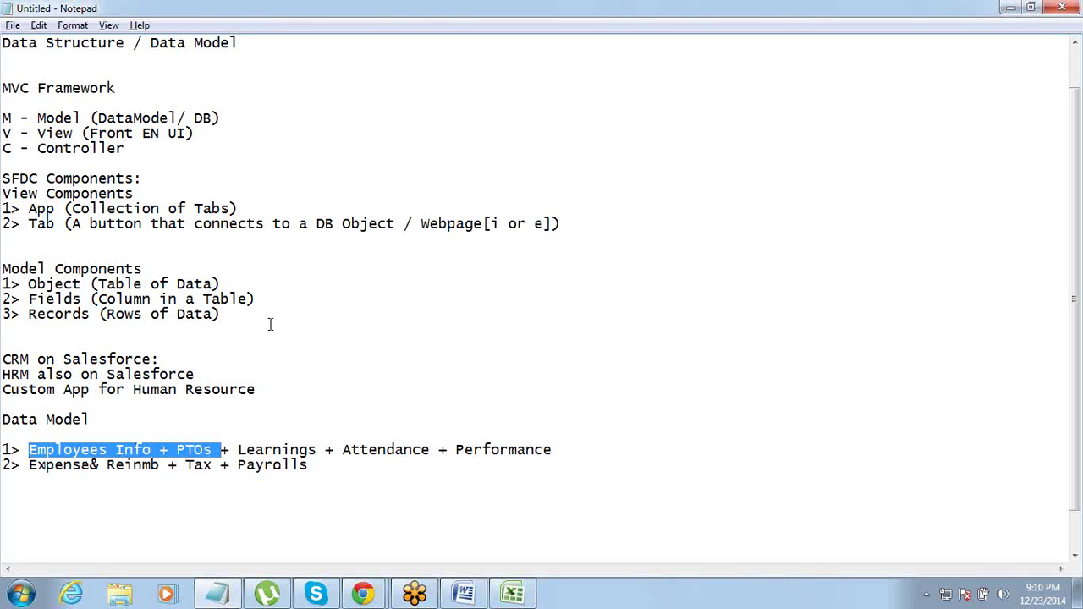
Highlight the full text of items 1 and 2 in the Data Model list to point out all modules, then clear the selection.
key("shift+End")
key("shift+Down")
key("shift+Down")
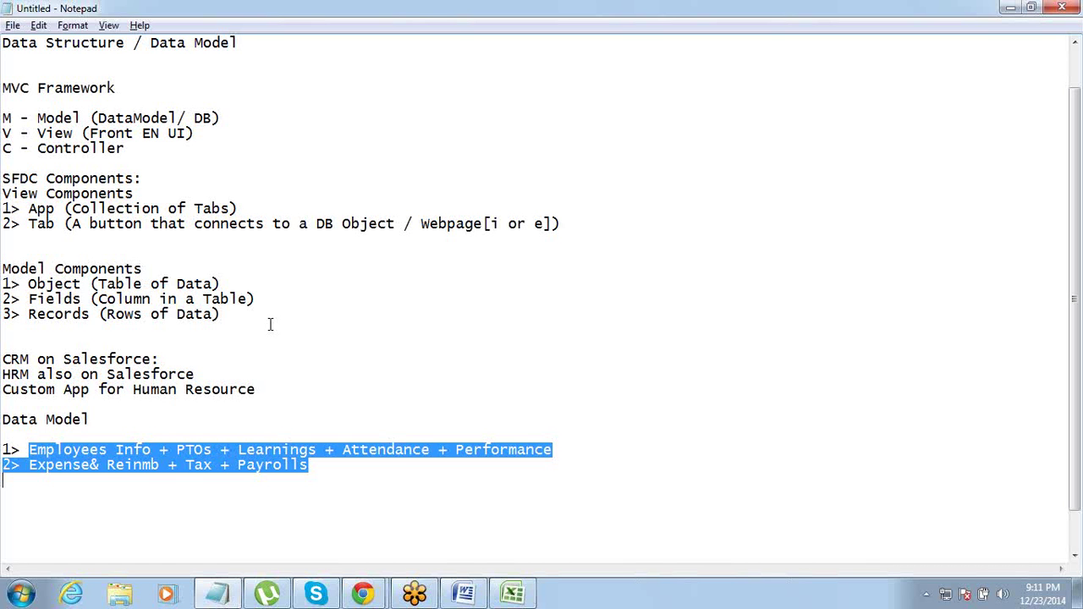
key("Up")
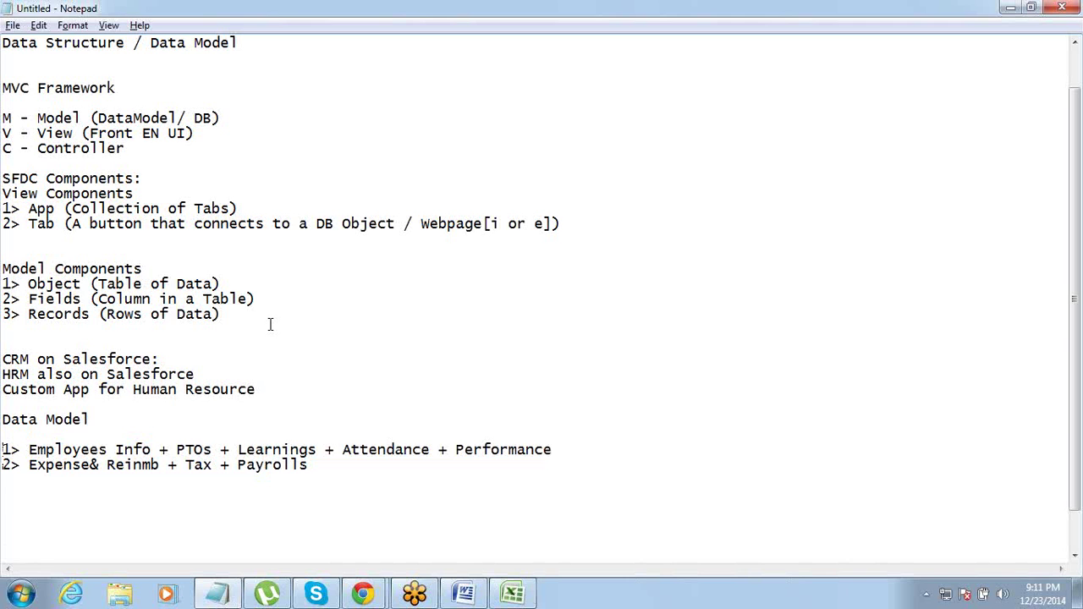
Switch to the Excel workbook and change the "Employee" table heading in B2 to "Employees".
key("alt+Tab")
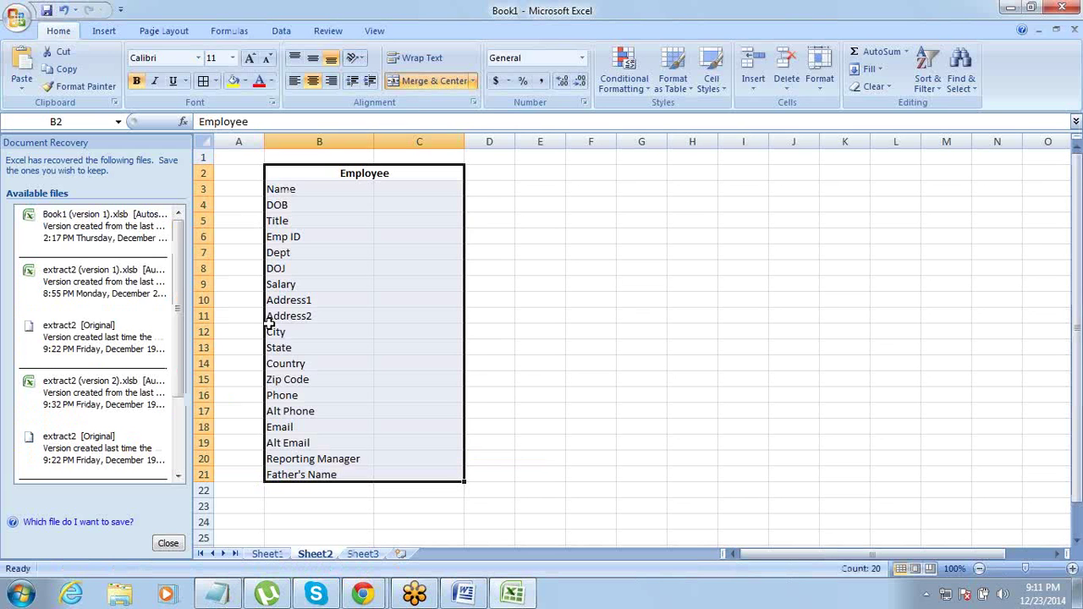
left_click(428, 173)
key("F2")
type("s")
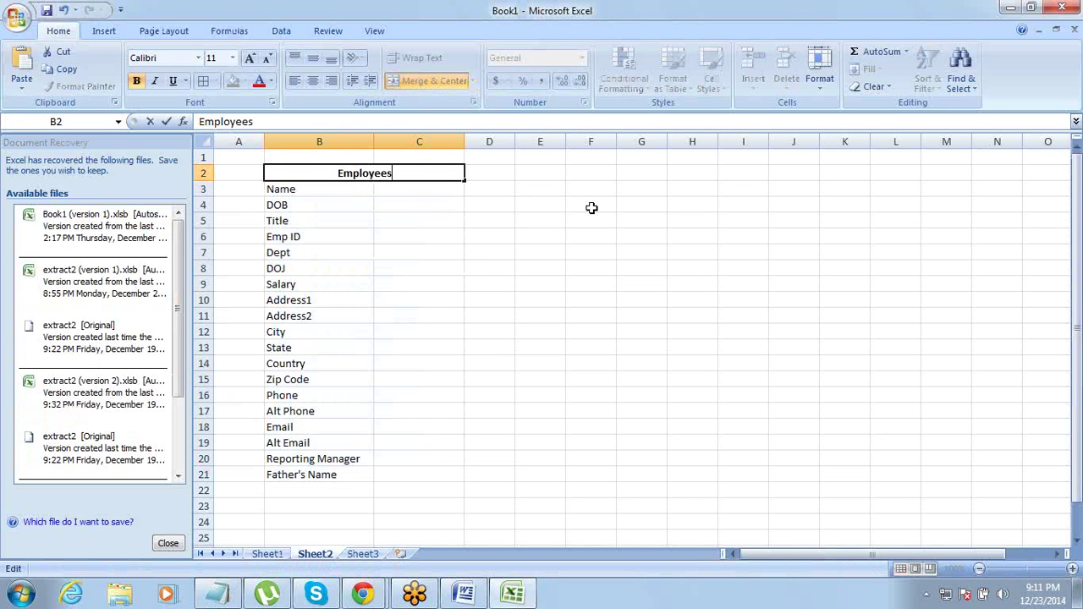
key("ctrl+Return")
Merge and center E2:F2 and enter the bold heading "Positions" for a second table.
key("Right")
key("Right")
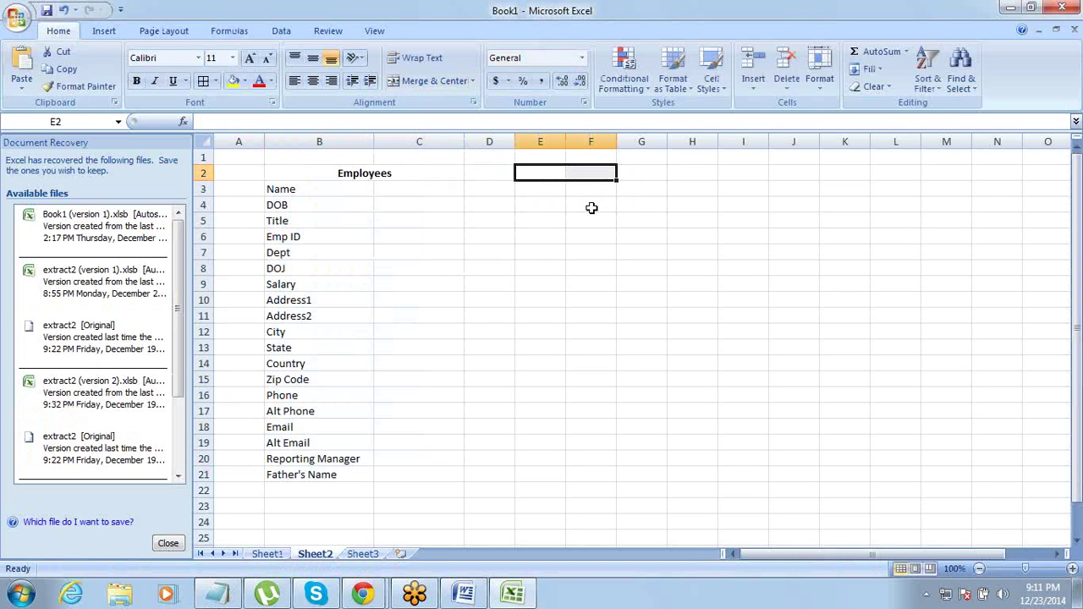
left_click(430, 80)
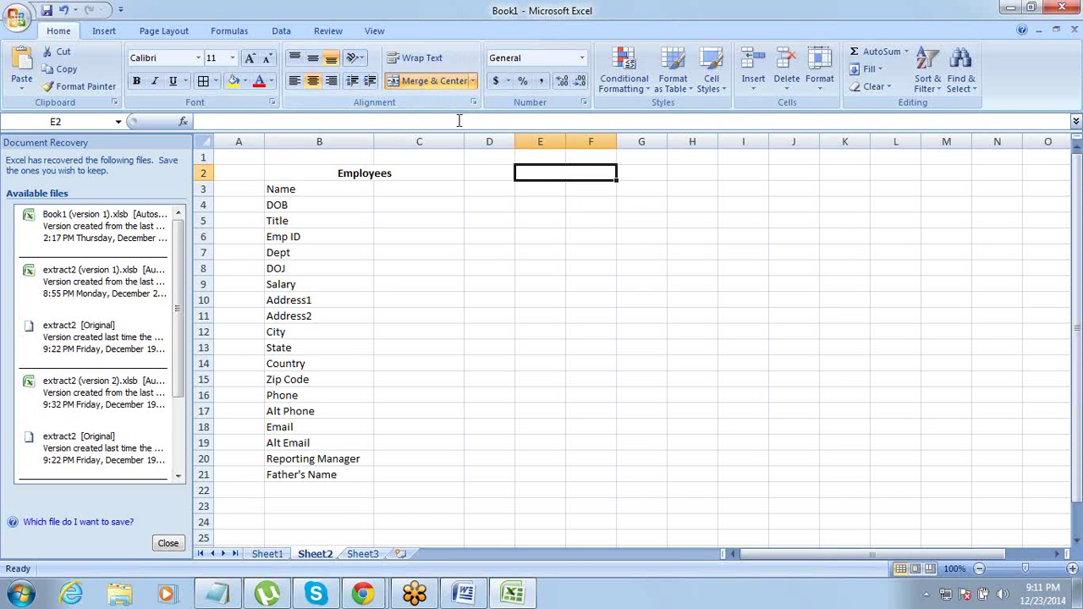
type("Posi")
key("BackSpace")
key("BackSpace")
type("s")
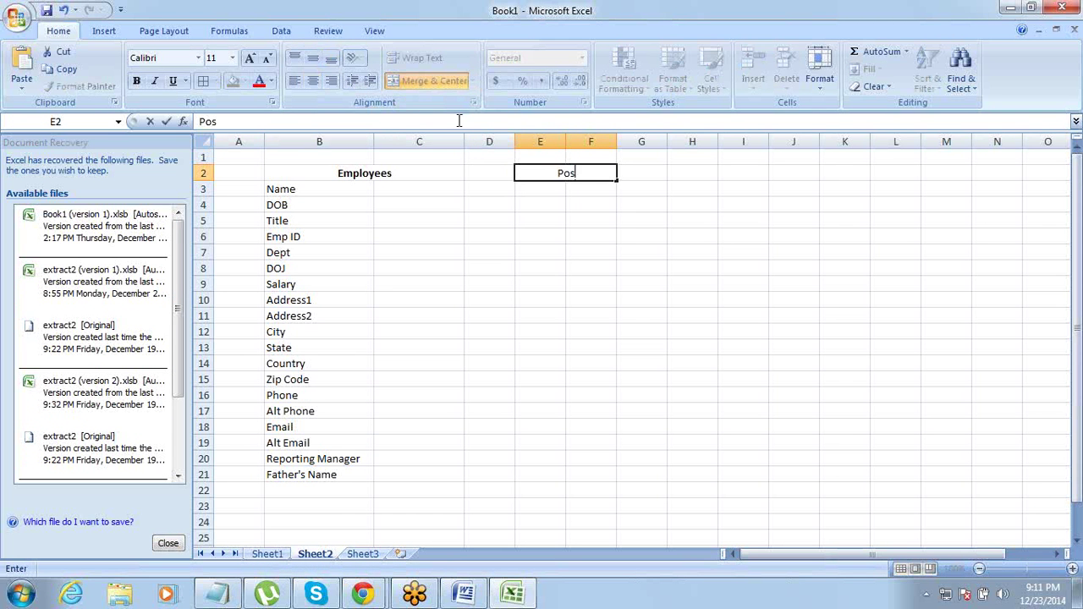
type("itions")
key("Return")
key("Up")
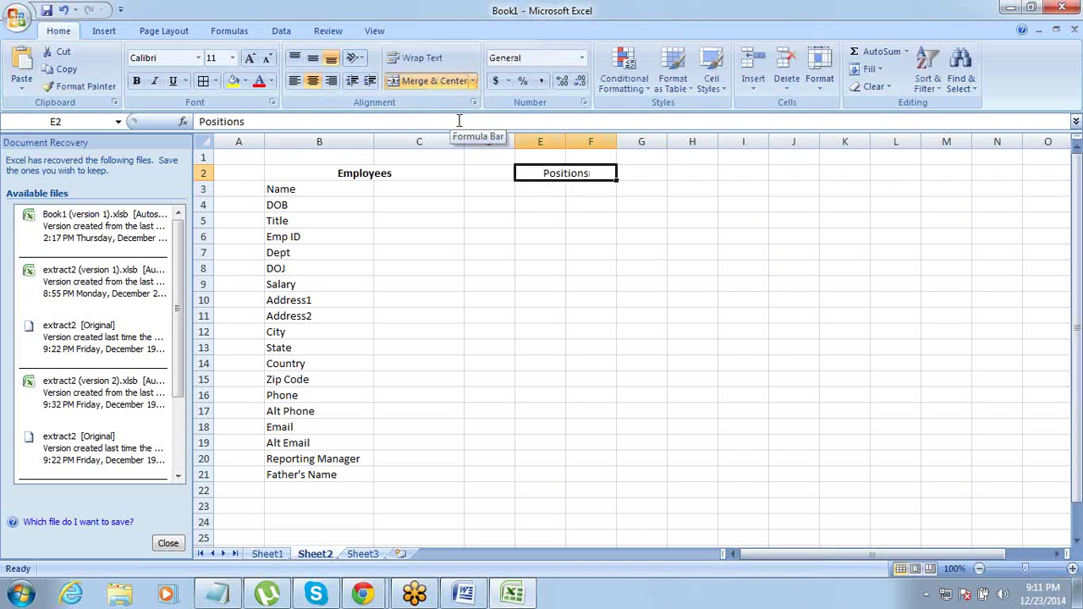
key("ctrl+b")
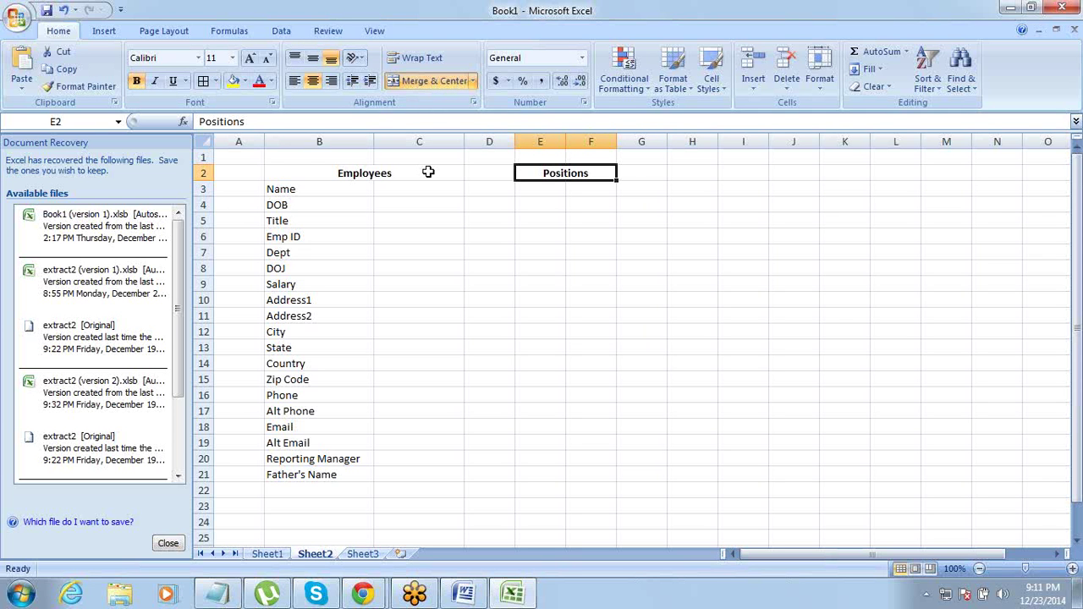
Compare the Employees and Positions headings and go through the Employees field list down to Father's Name.
key("Left")
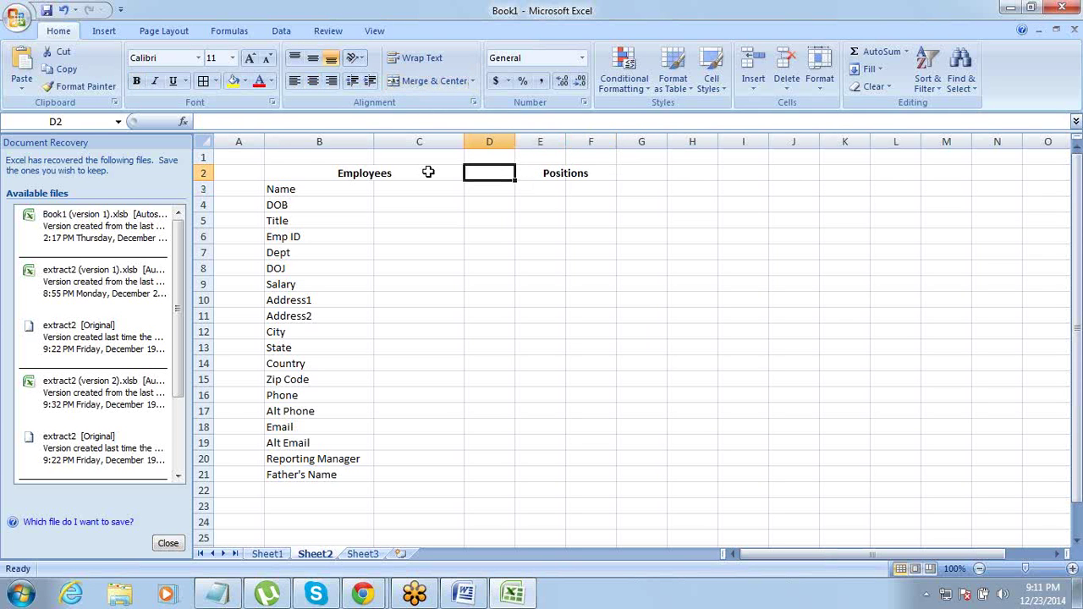
key("Right")
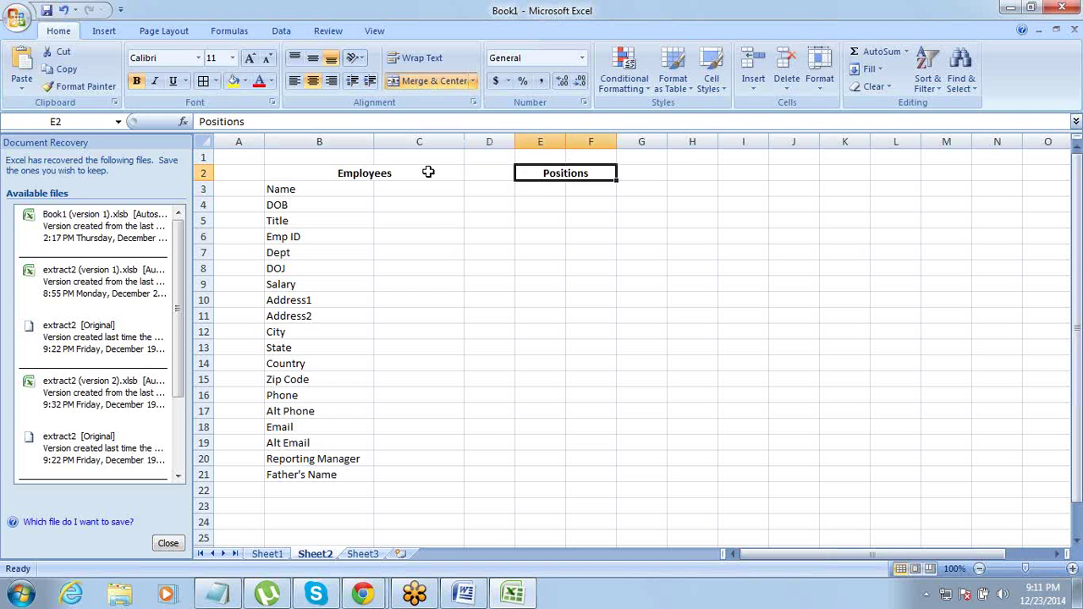
key("Down")
key("Left")
key("Left")
key("Up")
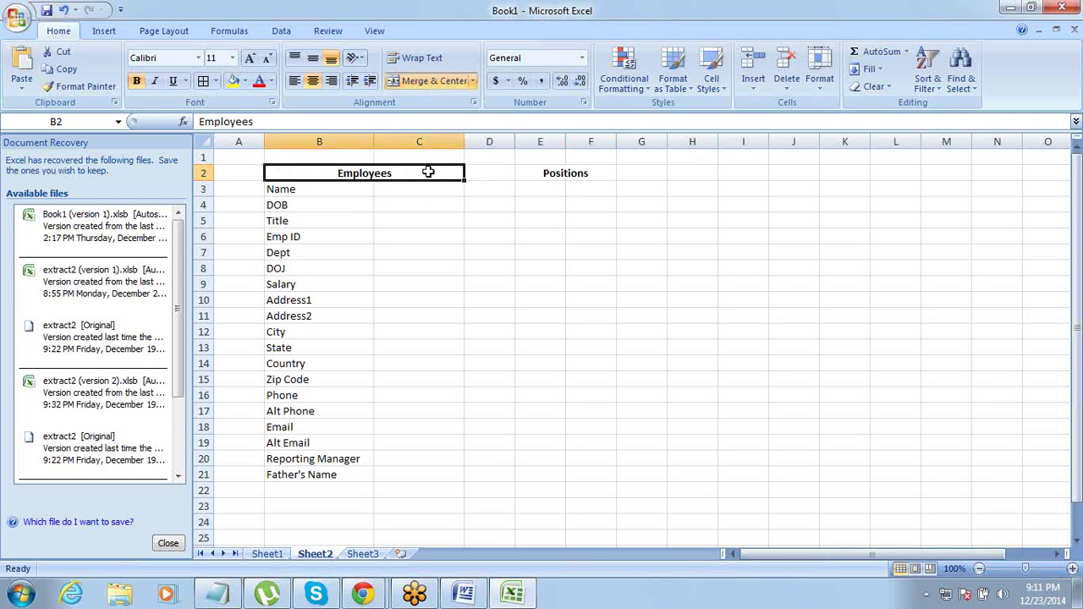
key("Down")
key("Down")
key("Down")
key("Down")
key("Down")
key("Down")
key("Down")
key("Down")
key("Down")
key("Down")
key("Down")
key("Down")
key("Down")
key("Down")
key("Down")
key("Down")
key("Down")
key("Down")
key("Down")
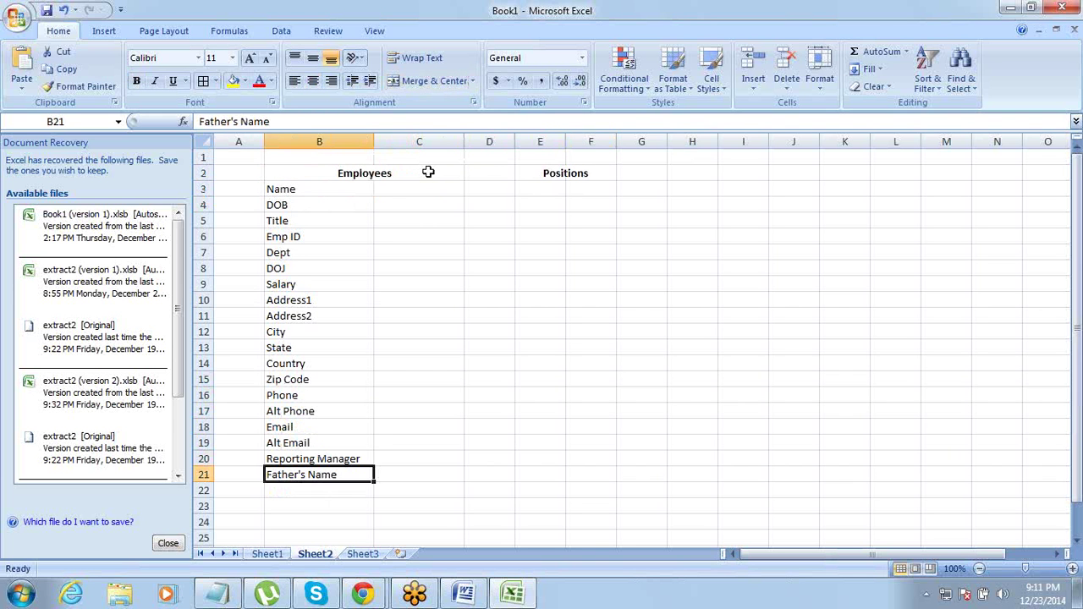
Go back up through the Employees fields from Reporting Manager and over to the Positions heading.
key("Up")
key("Right")
key("Right")
key("Right")
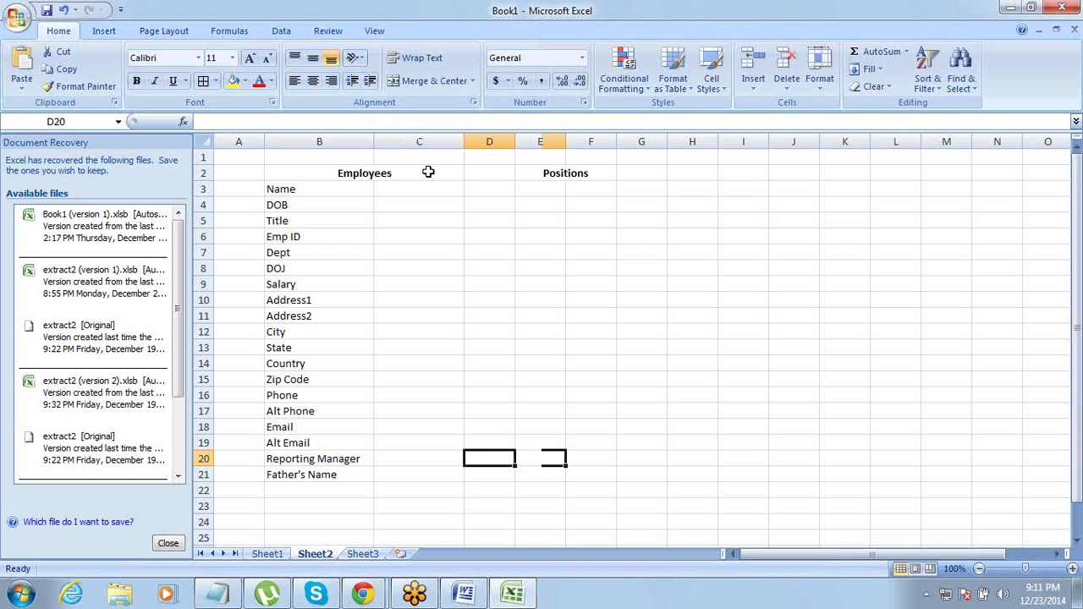
key("Left")
key("Left")
key("Left")
key("Up")
key("Up")
key("Up")
key("Up")
key("Up")
key("Up")
key("Up")
key("Up")
key("Up")
key("Up")
key("Up")
key("Up")
key("Up")
key("Up")
key("Up")
key("Up")
key("Up")
key("Up")
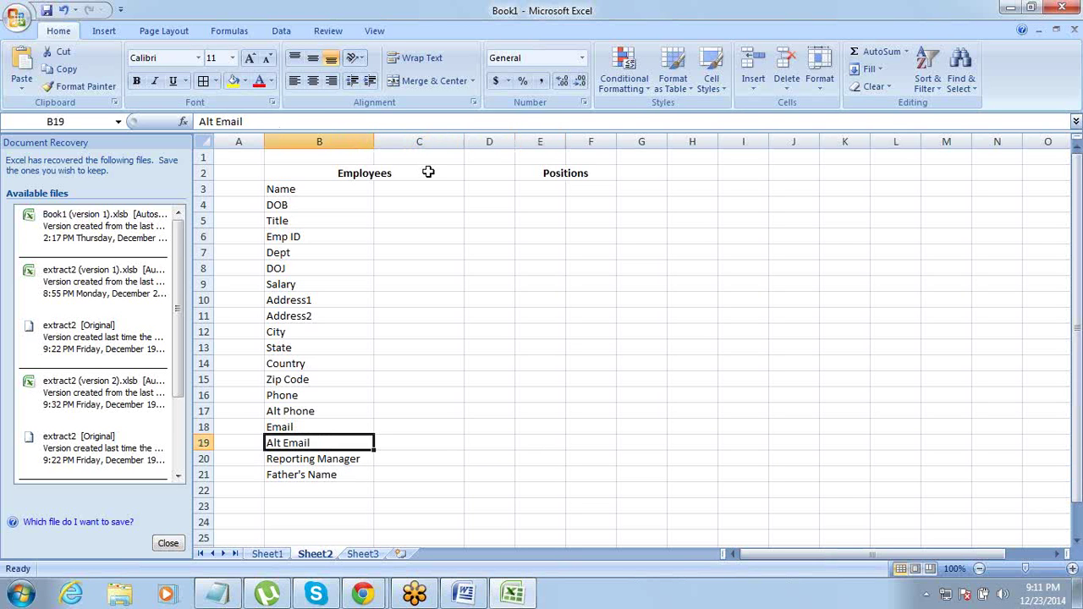
key("Right")
key("Right")
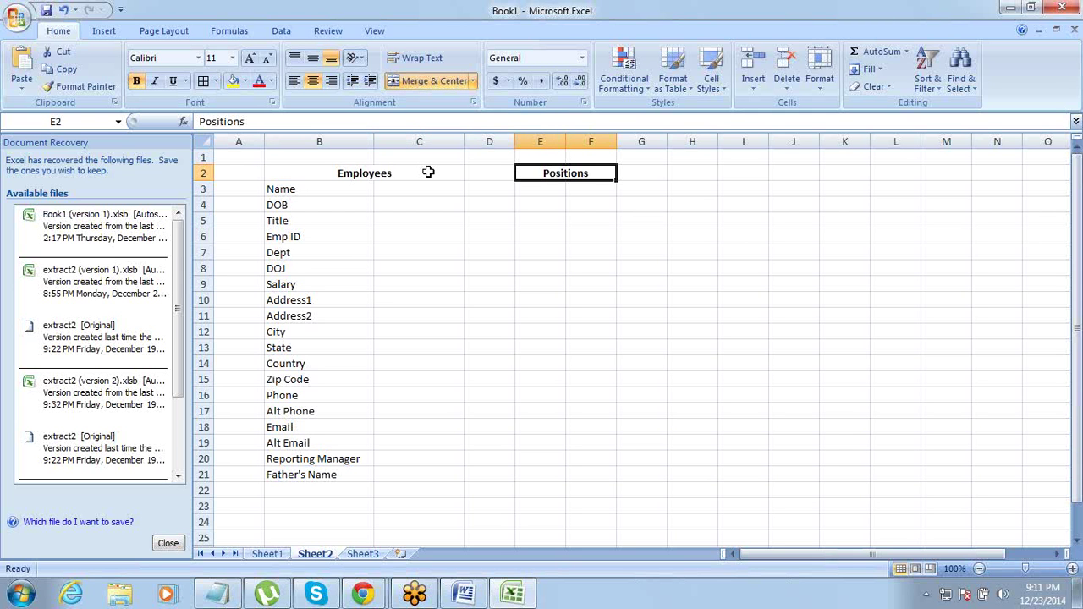
key("Right")
key("Right")
key("Left")
key("Left")
key("Left")
key("Right")
key("Left")
key("Left")
key("Left")
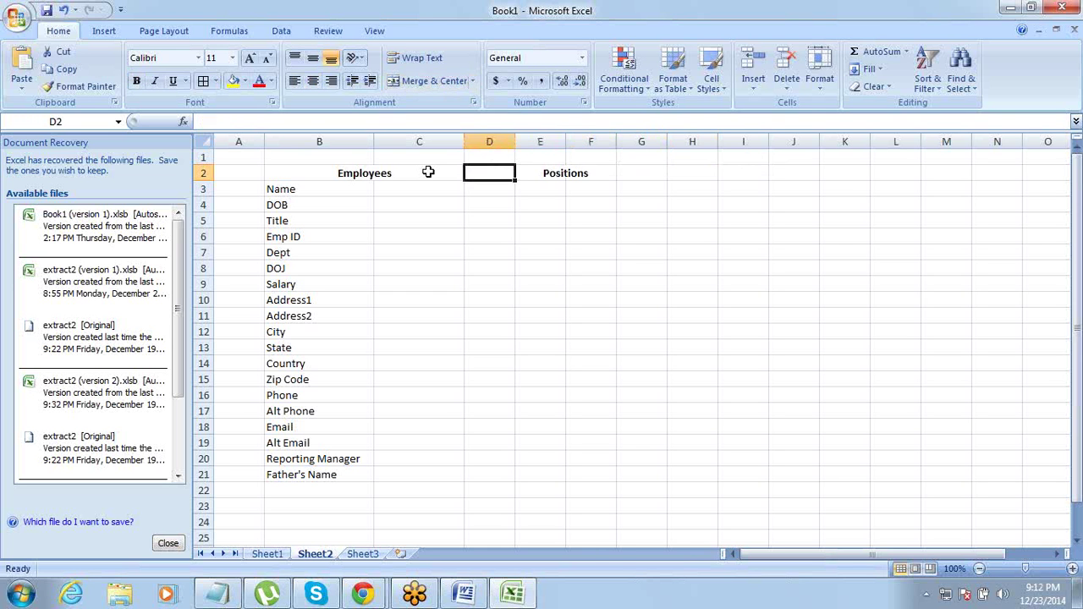
key("Right")
key("Right")
key("Right")
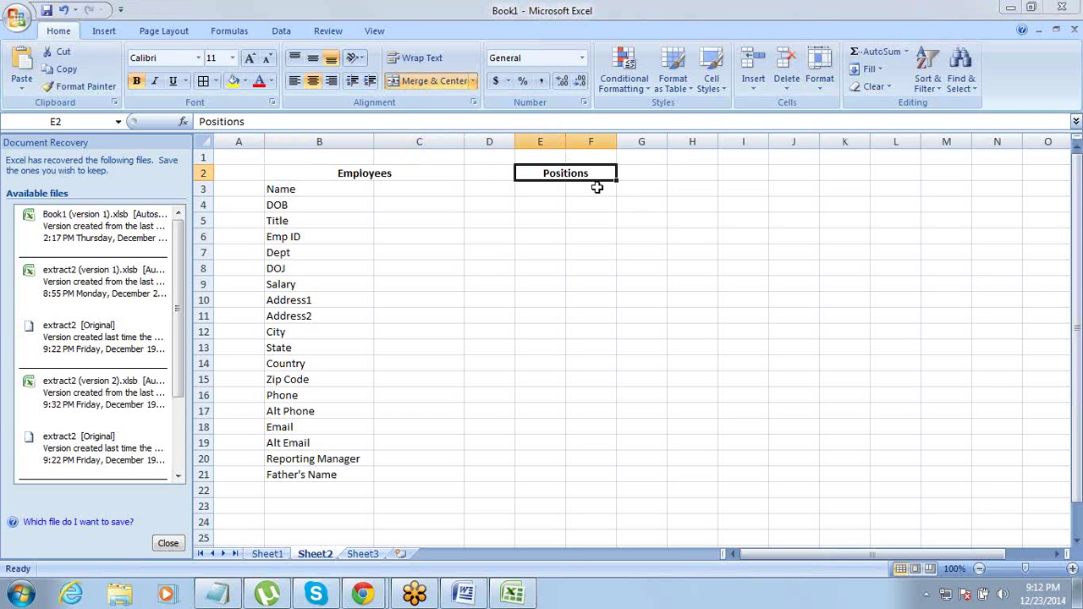
key("Right")
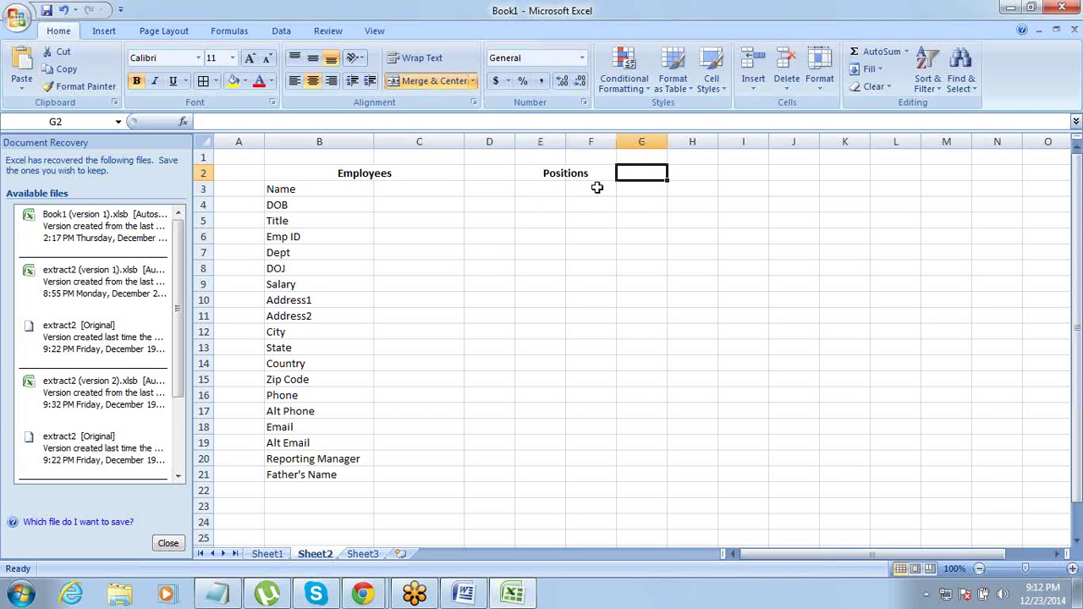
key("Right")
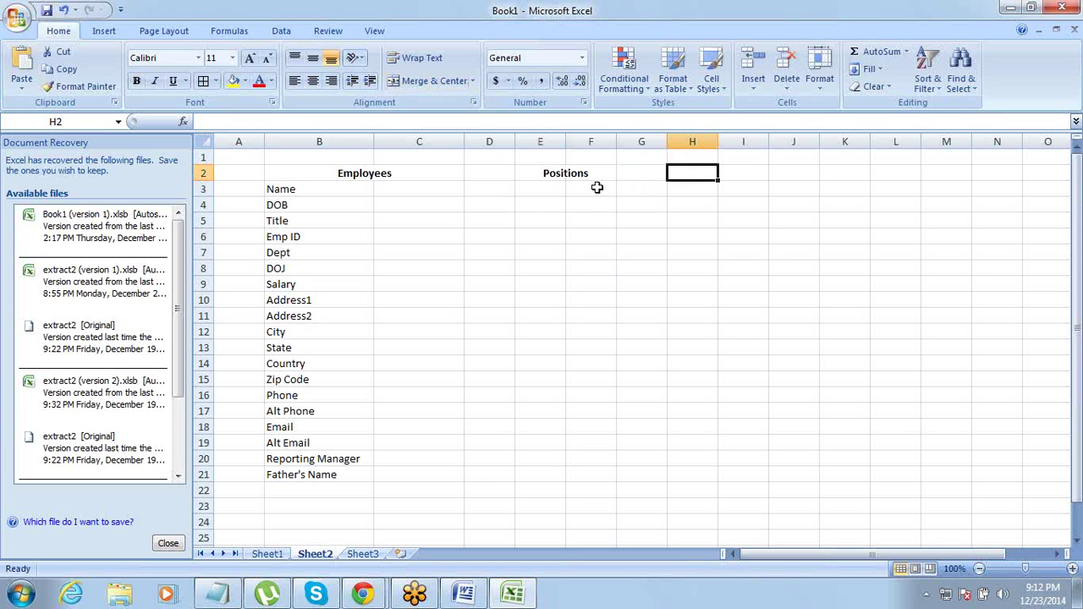
key("Left")
key("Left")
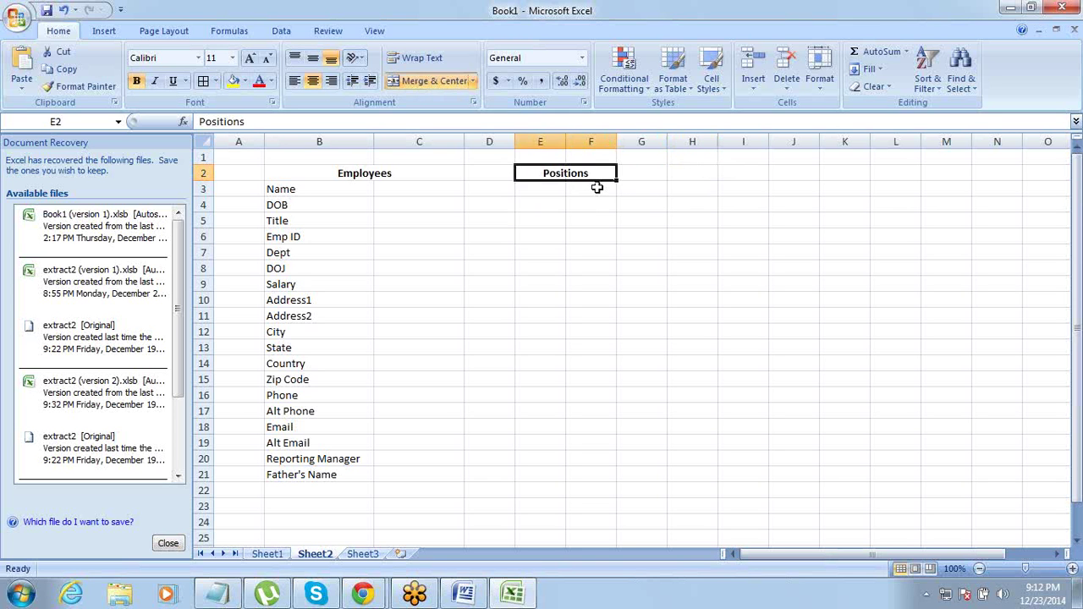
key("Down")
key("Left")
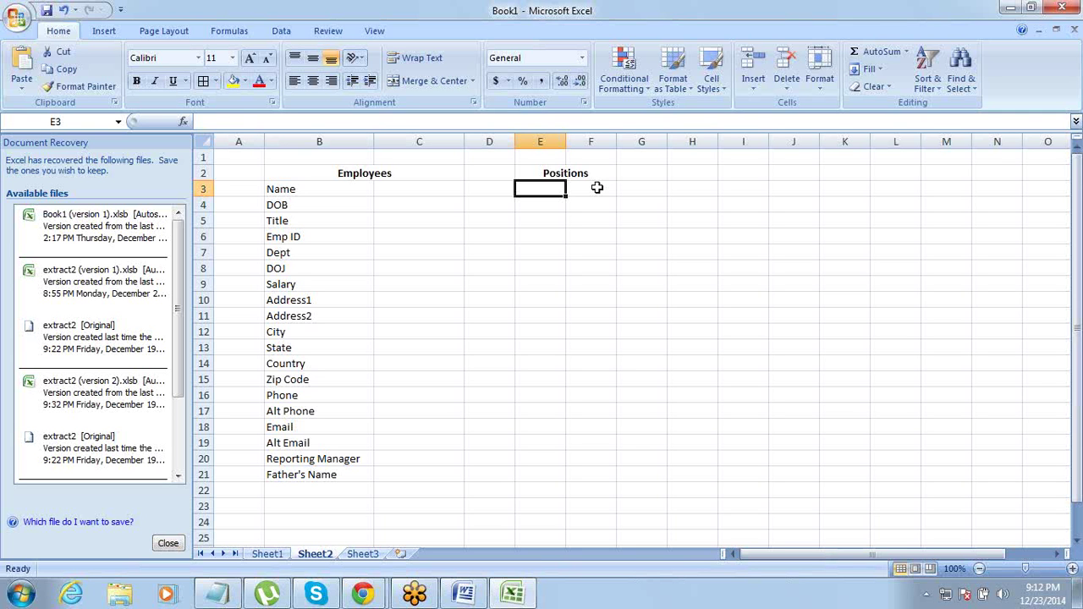
key("Up")
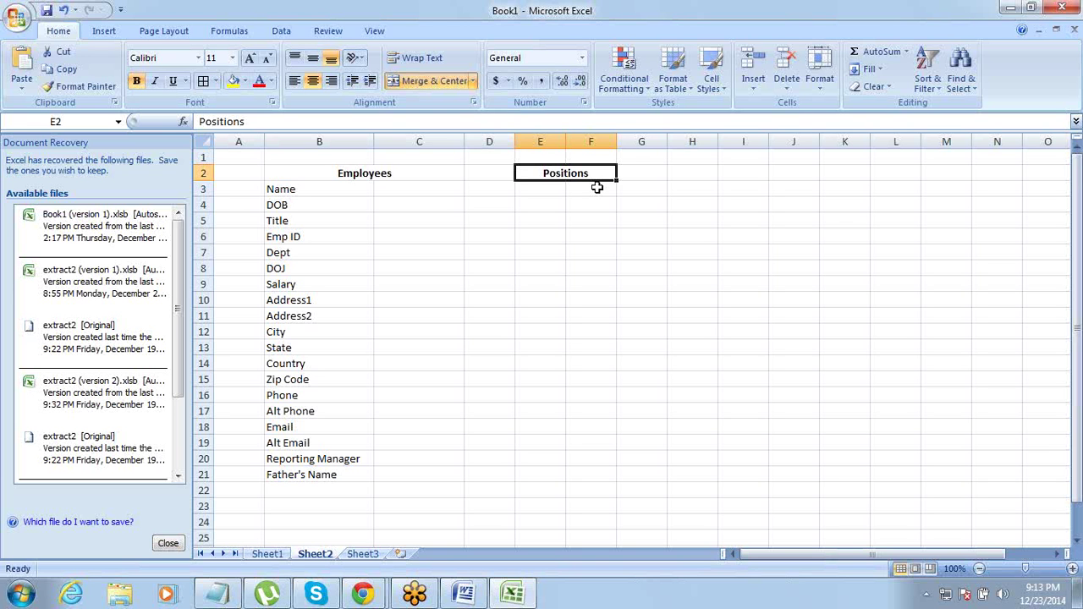
Delete the Positions heading from merged cell E2 beside the Employees heading.
key("Home")
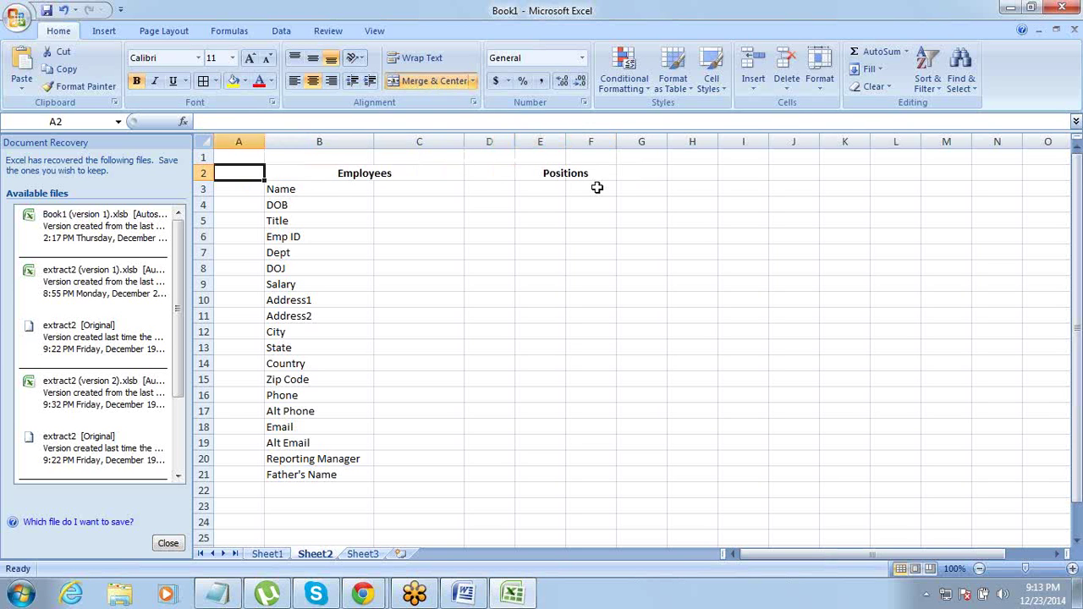
key("Right")
key("Right")
key("Right")
key("Delete")
key("Left")
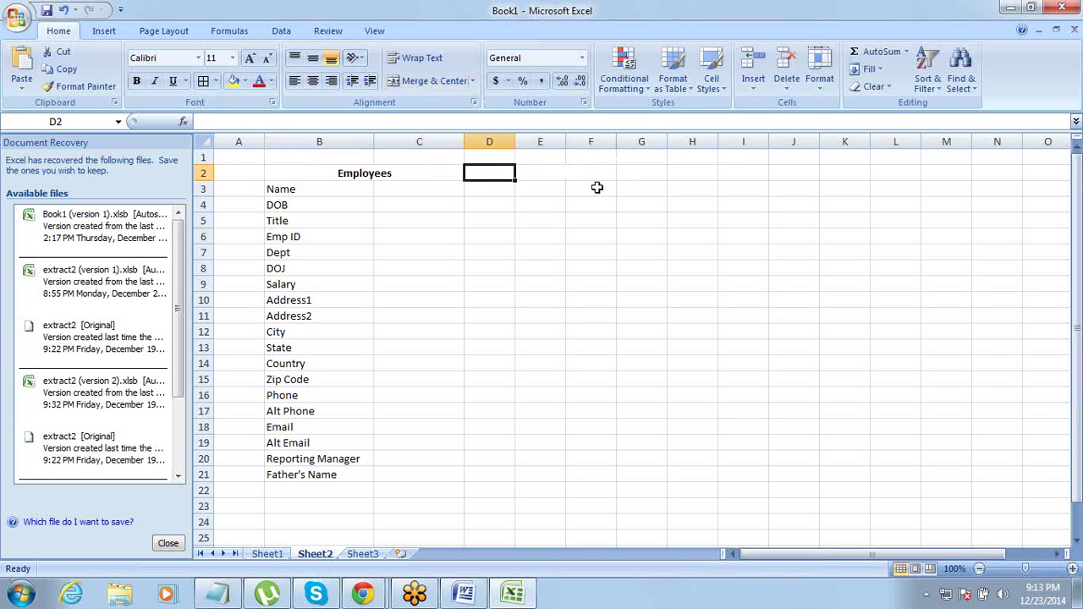
key("Left")
key("Right")
key("Right")
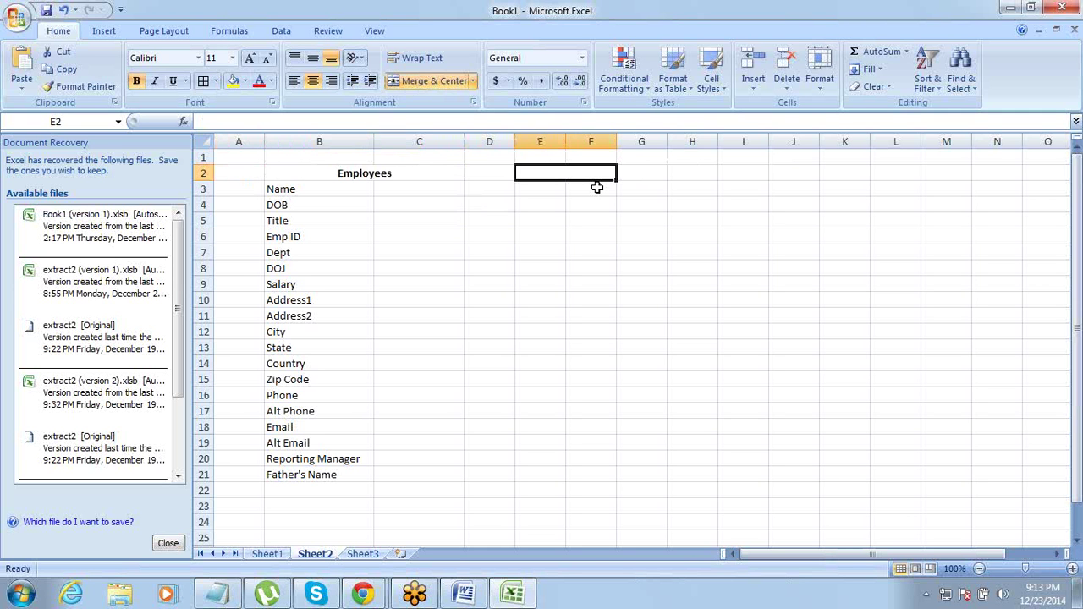
key("Left")
key("Left")
key("Left")
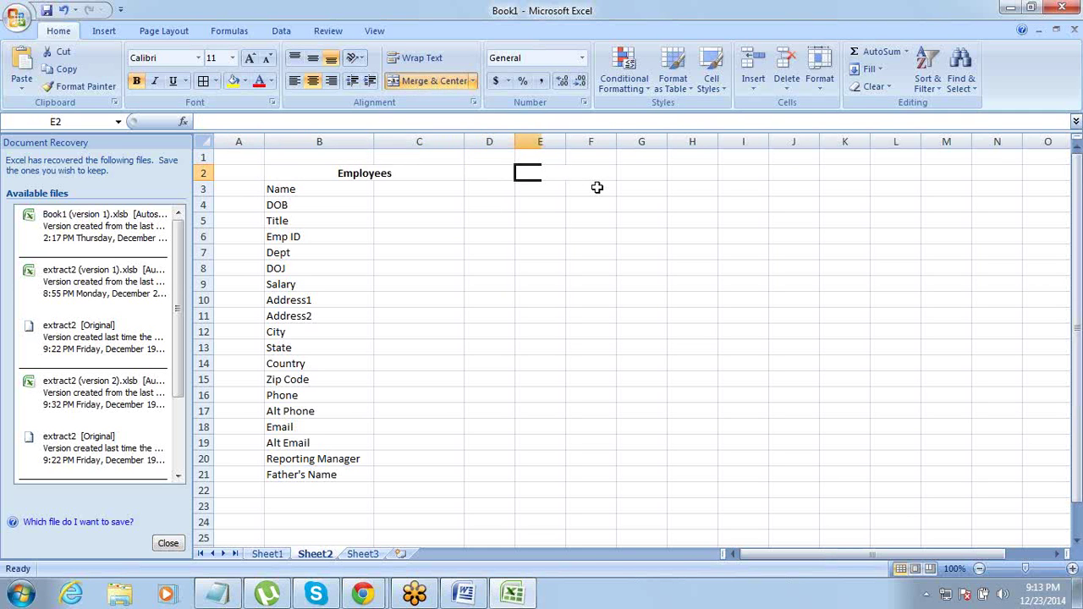
key("Right")
key("Right")
key("Right")
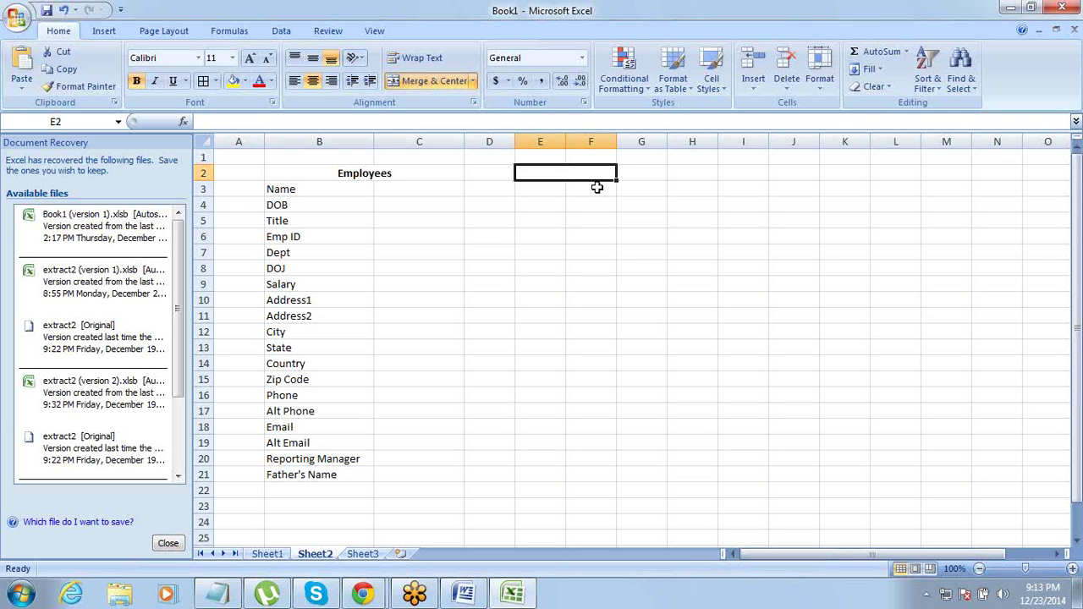
key("Left")
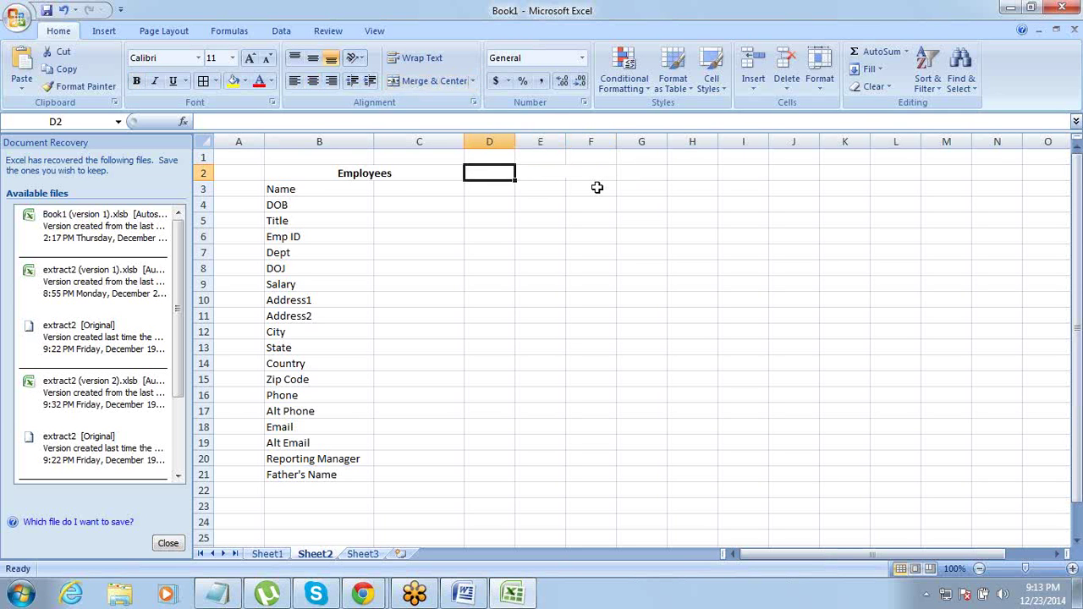
Review the field names listed under the Employees heading, from Name down to Father's Name.
key("Home")
key("Down")
key("Right")
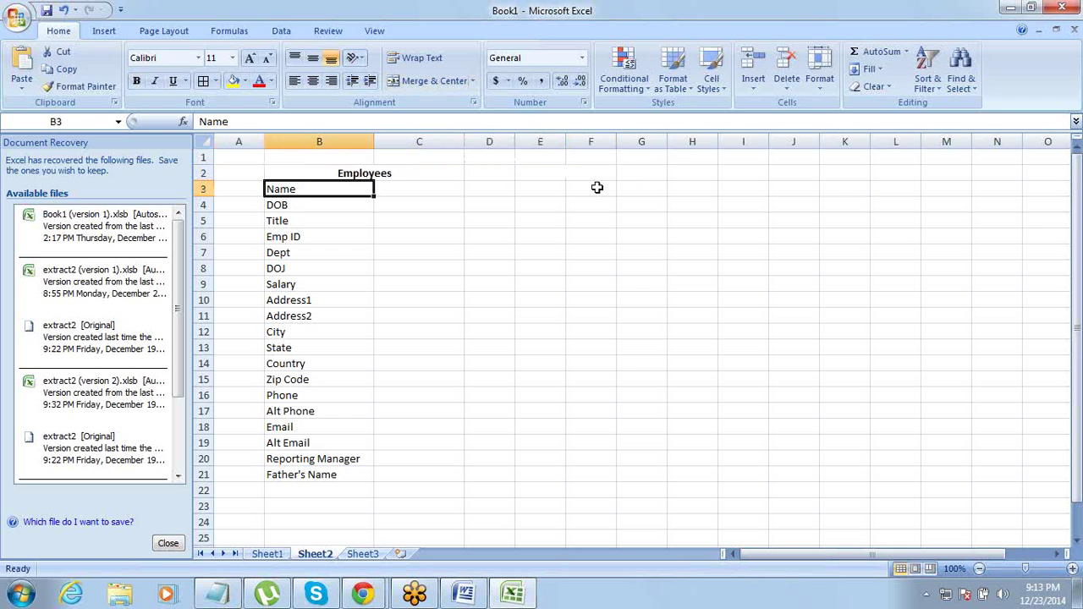
key("ctrl+Down")
key("Up")
key("Up")
key("Up")
key("Up")
key("Up")
key("Up")
key("Up")
key("Up")
key("Up")
key("Up")
key("Up")
key("Up")
key("Up")
key("Up")
key("Up")
key("Up")
key("Up")
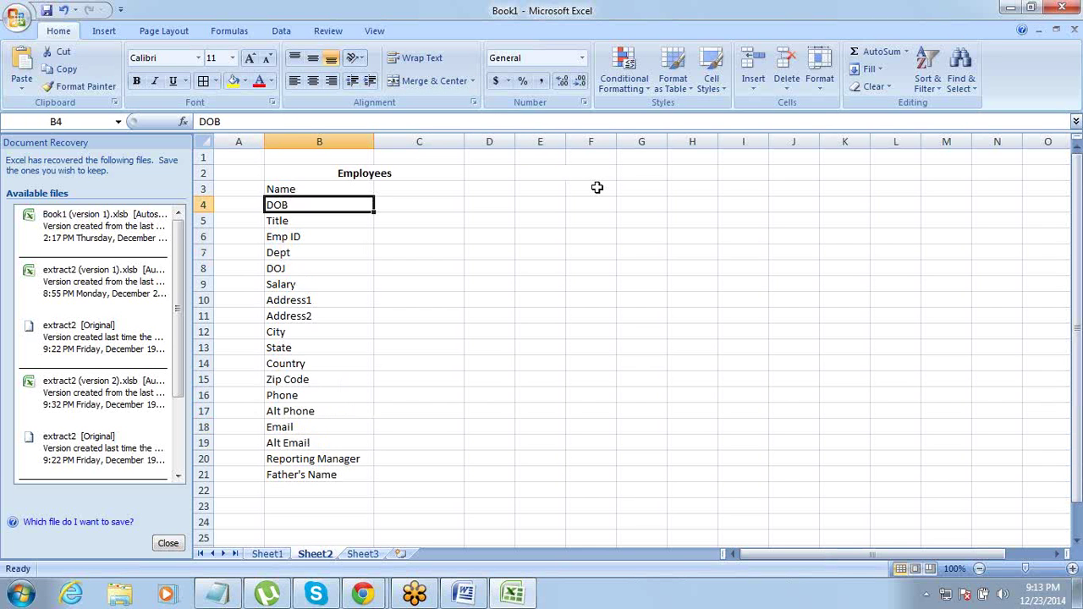
key("Up")
key("Up")
key("Right")
key("Right")
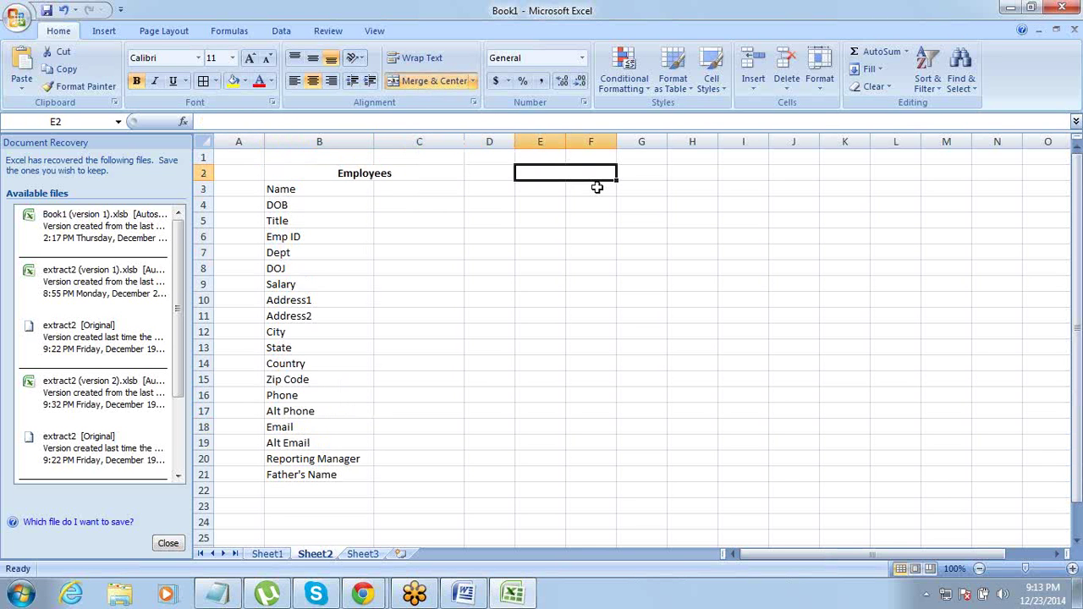
Switch to the Notepad notes and review the two Data Model lines on employee info and expenses.
left_click(217, 594)
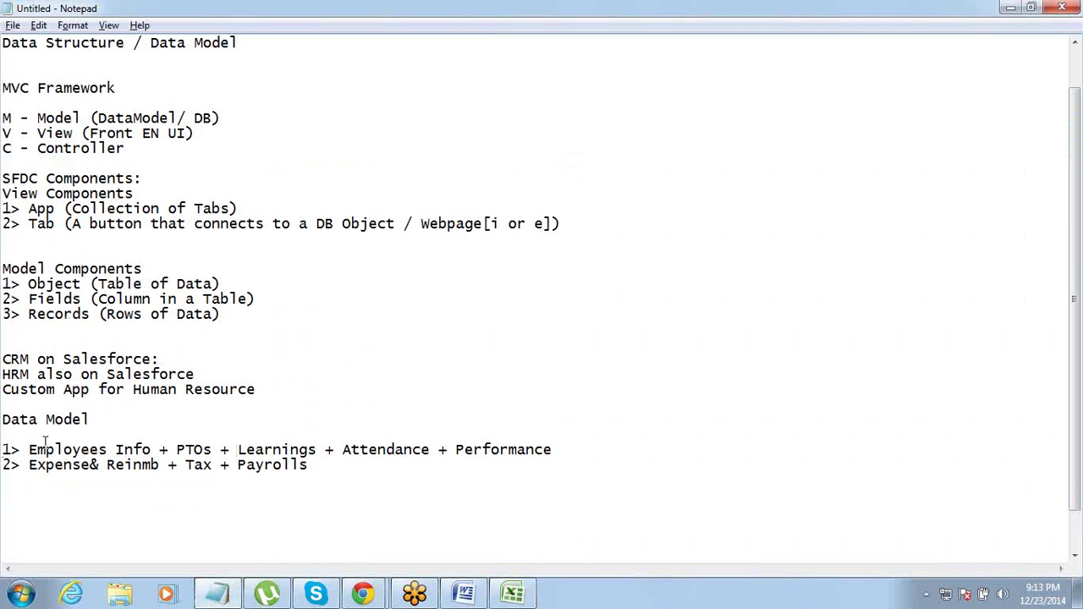
left_click_drag(37, 449, 161, 449)
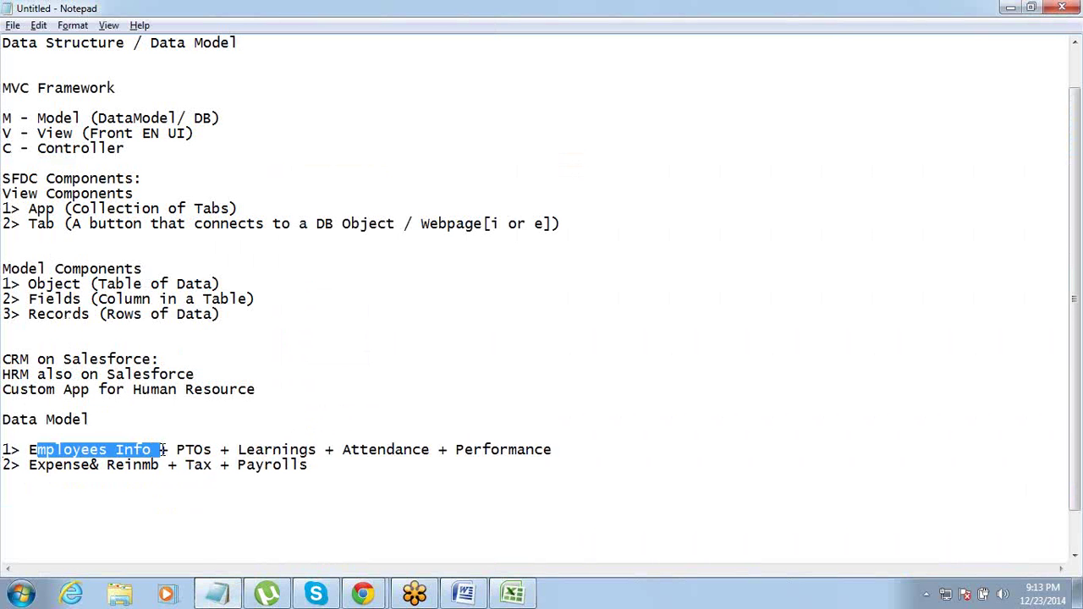
key("alt+Tab")
key("alt+Tab")
key("alt+Tab")
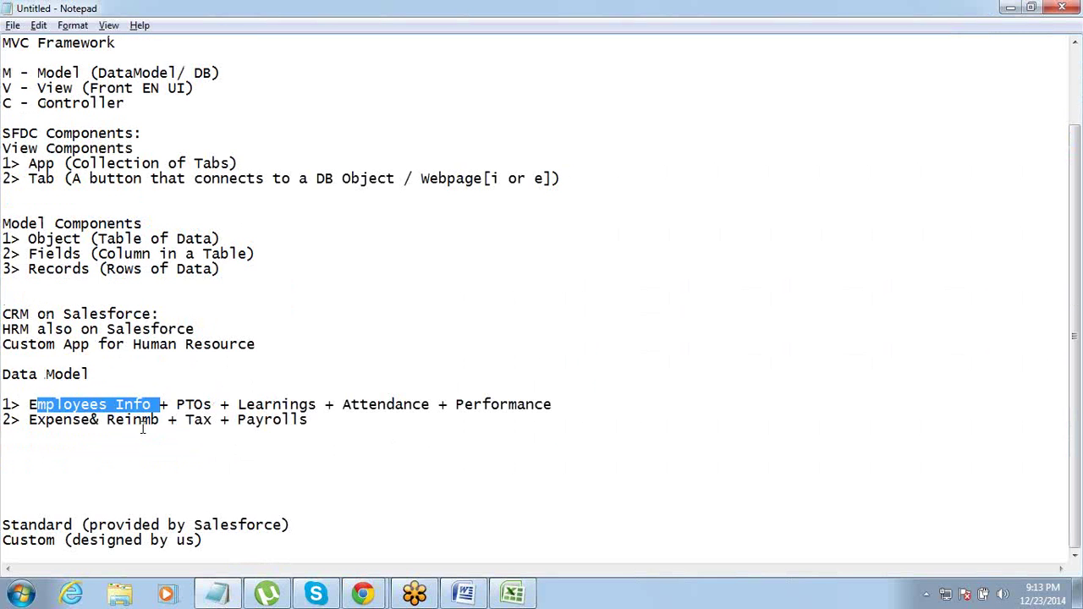
key("alt+Tab")
left_click(176, 460)
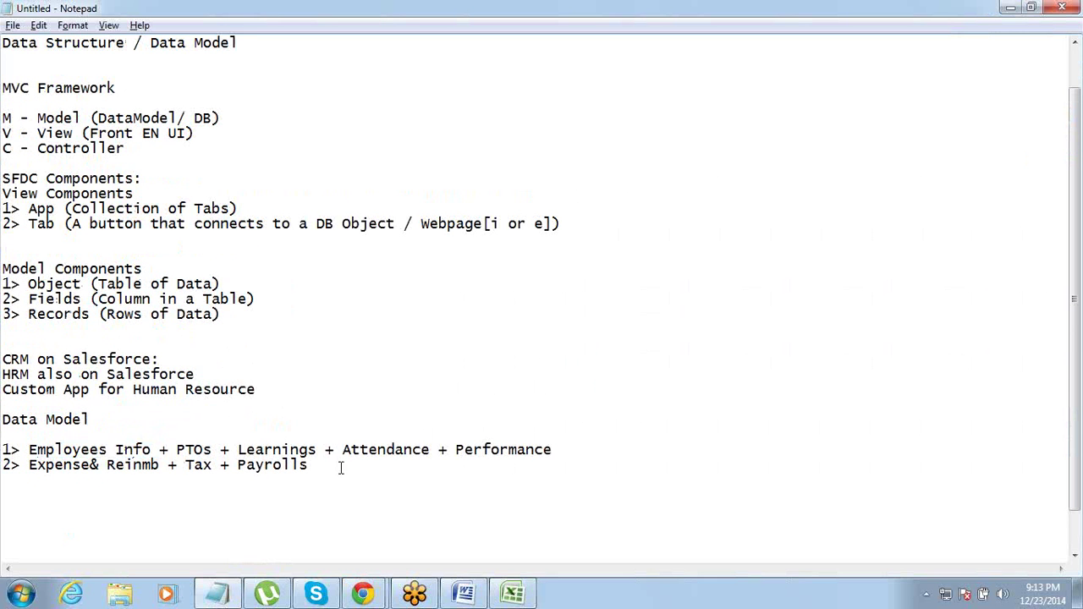
left_click_drag(342, 466, 2, 451)
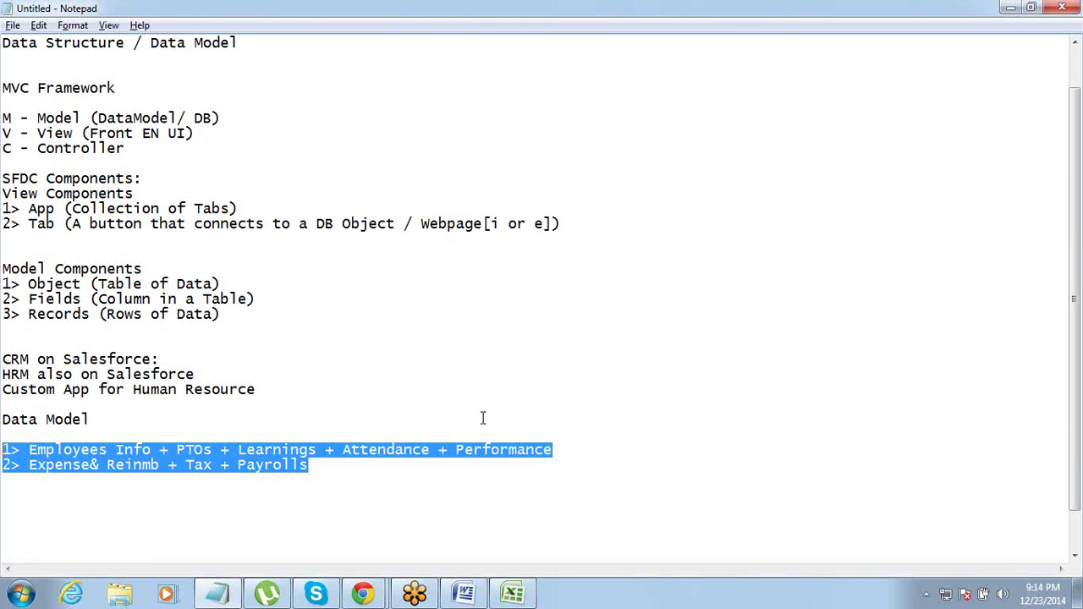
left_click(520, 423)
Switch back to Excel and enter "Higheest Qual" in cell B22, directly below Father's Name.
left_click(512, 592)
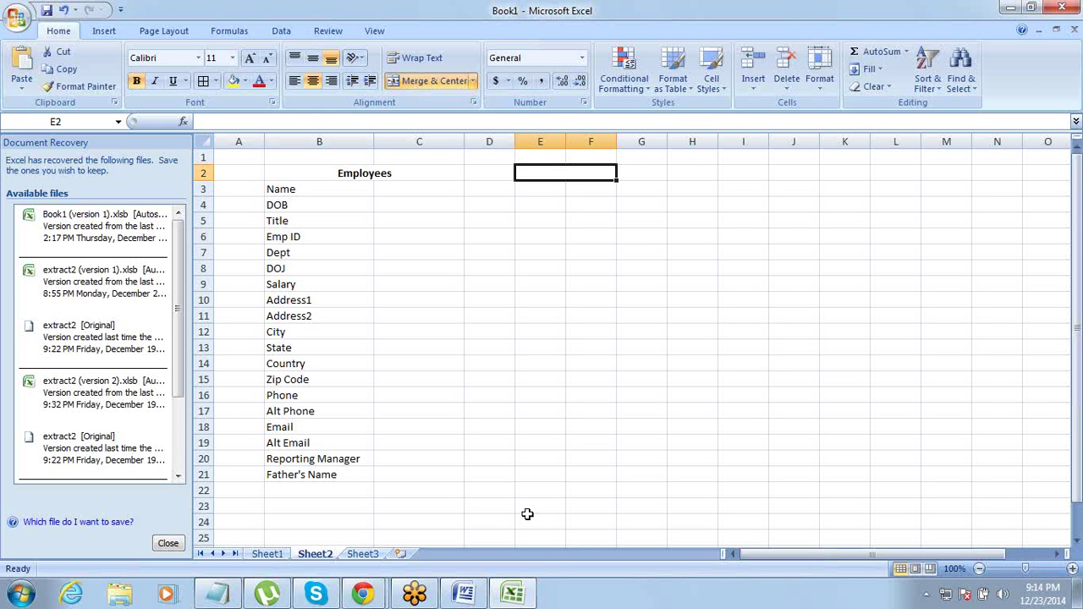
key("Left")
key("Left")
key("Left")
key("Right")
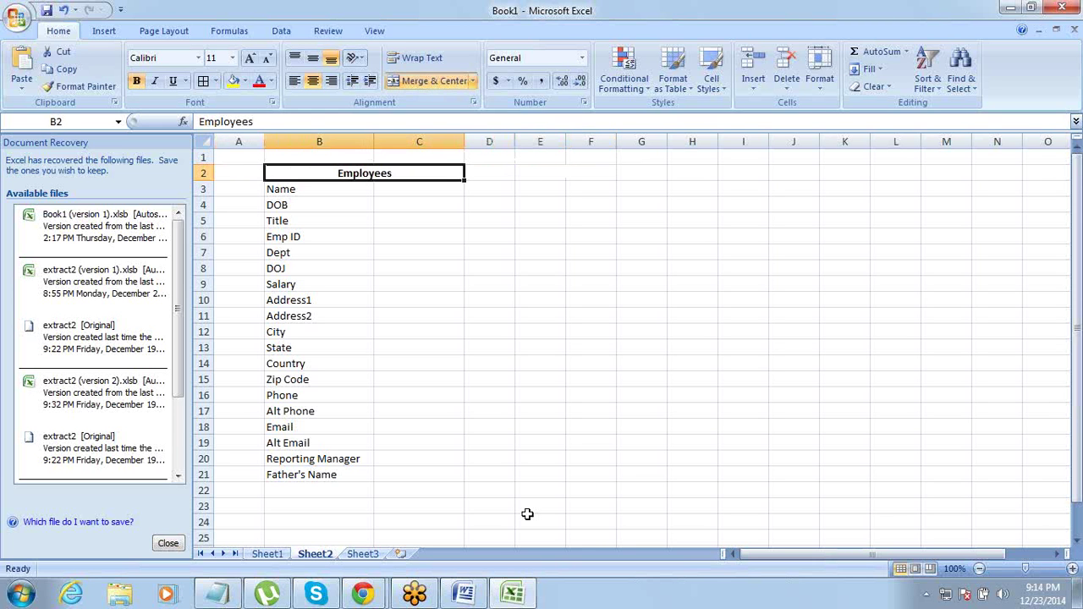
key("ctrl+Down")
key("Down")
key("Up")
key("ctrl+Up")
key("ctrl+Down")
key("Down")
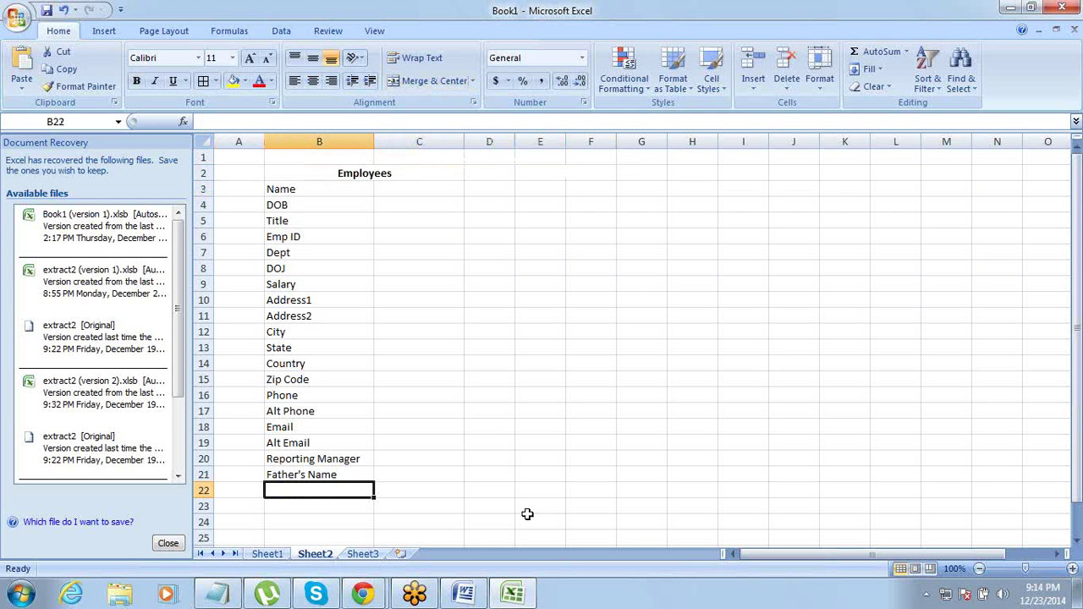
type("Higheest ")
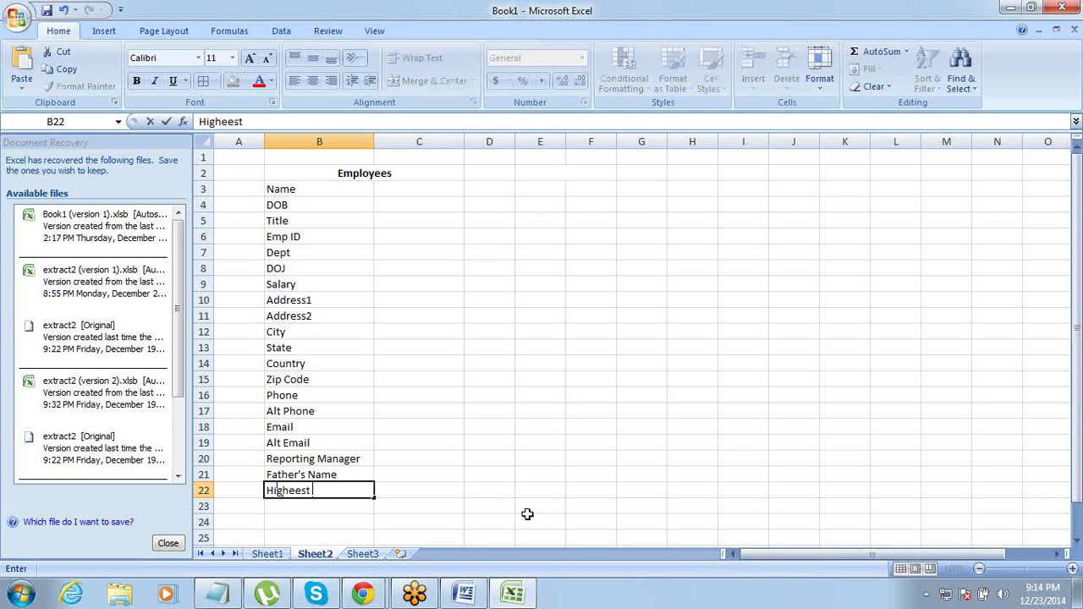
type("Qual")
key("Tab")
key("Left")
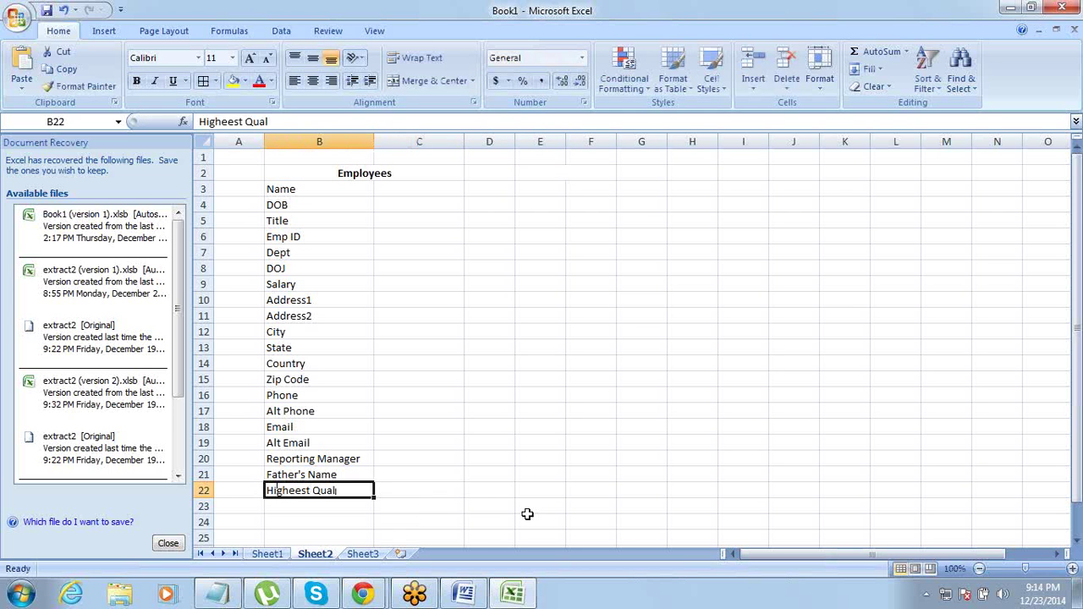
key("Down")
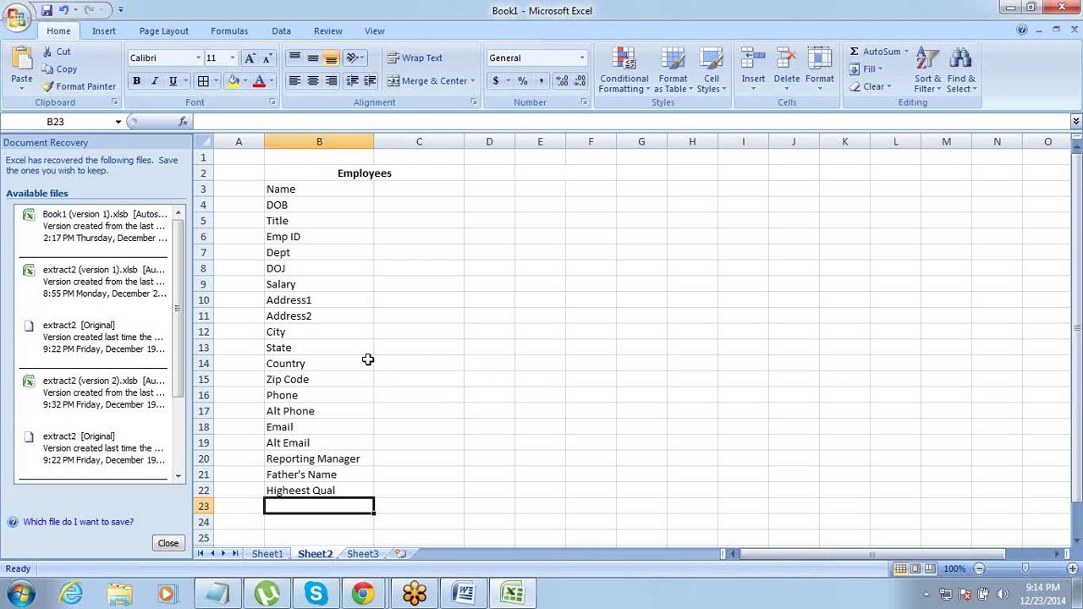
Correct the spelling of the entry in cell B22 to "Highest Qual".
key("Up")
key("F2")
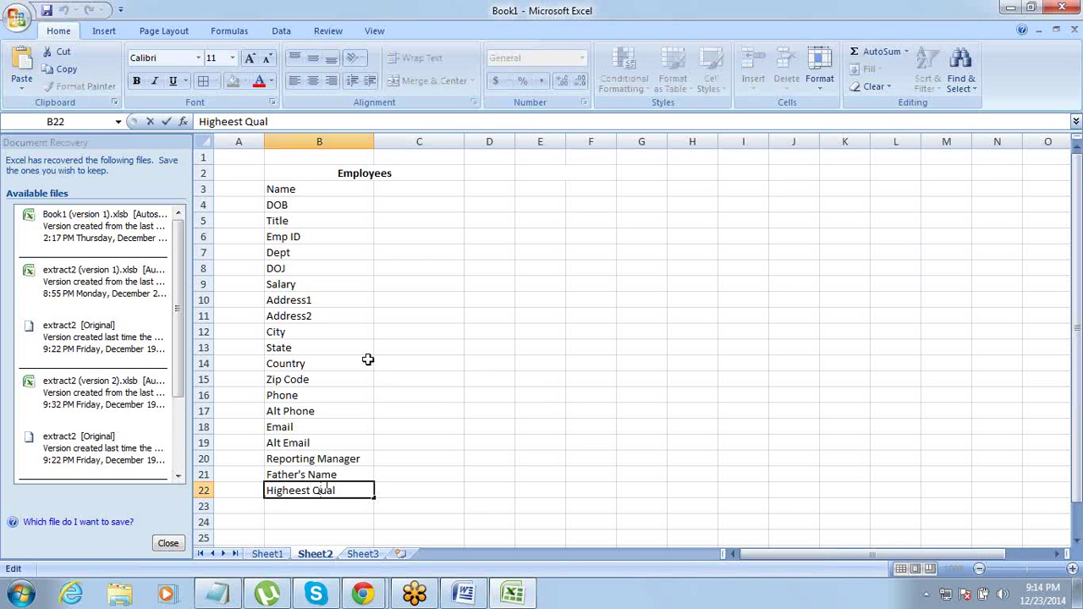
key("Left")
key("Left")
key("Left")
key("Left")
key("Left")
key("Left")
key("Delete")
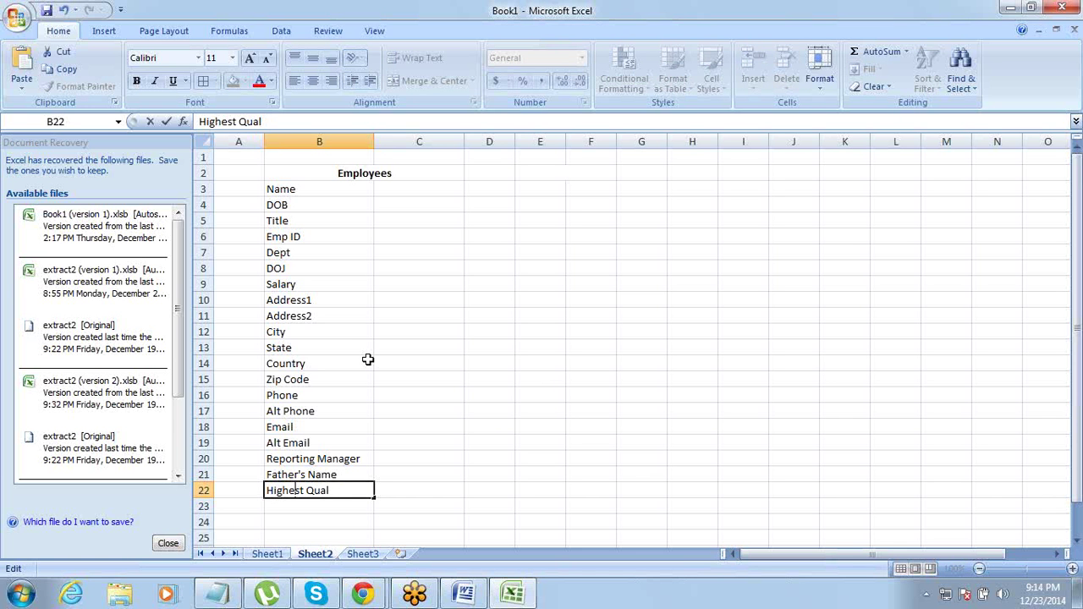
key("ctrl+Return")
Examine the complete Employees field list in column B, from Name to Highest Qual.
key("Up")
key("Up")
key("Up")
key("Up")
key("Up")
key("Up")
key("Up")
key("Up")
key("Up")
key("Up")
key("Up")
key("Up")
key("Up")
key("Up")
key("Up")
key("Up")
key("Up")
key("Up")
key("Up")
key("Up")
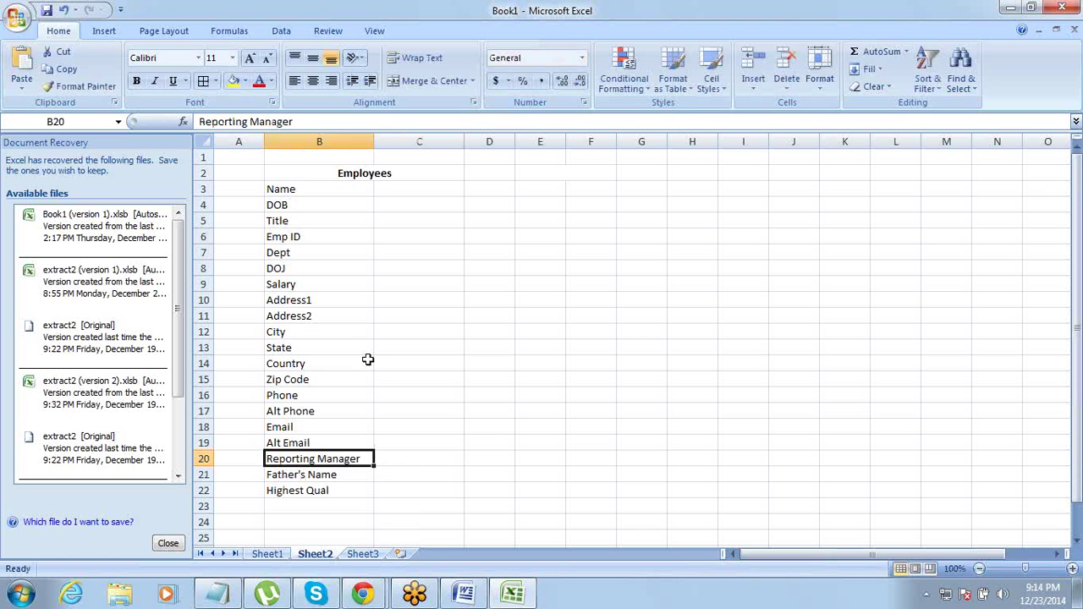
key("Down")
key("Down")
key("Down")
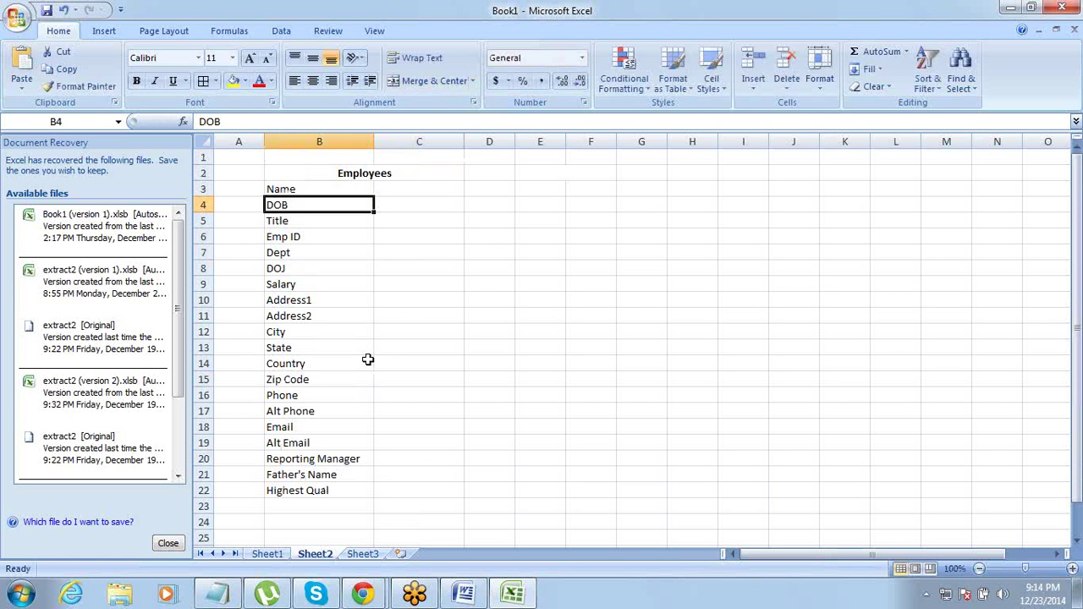
key("Up")
key("Down")
key("Down")
key("Down")
key("Down")
key("Down")
key("Up")
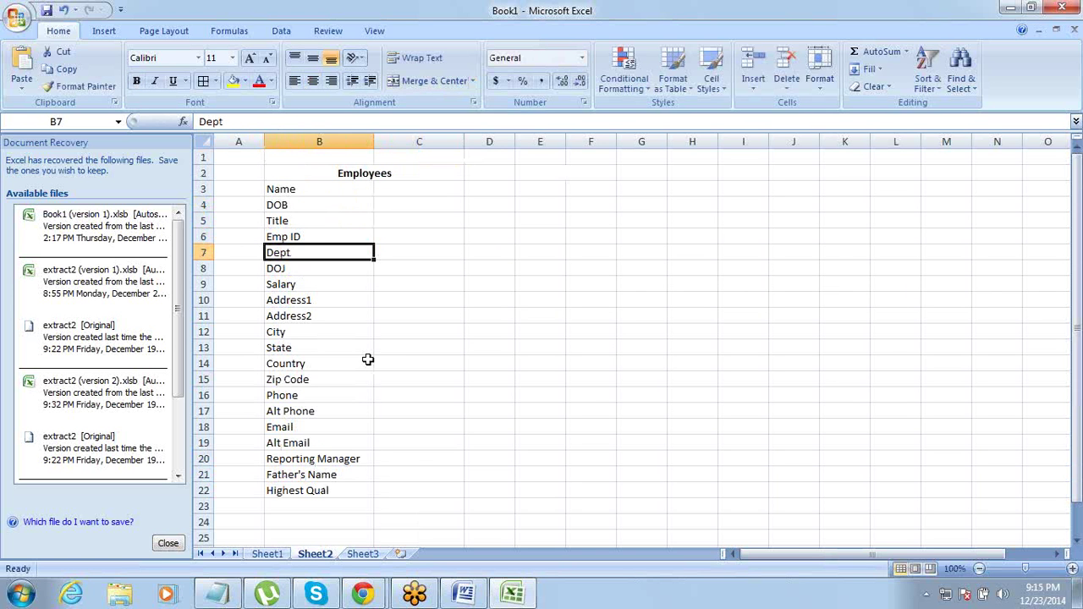
key("Down")
key("Down")
key("Down")
key("Down")
key("Down")
key("Down")
key("Down")
key("Down")
key("Down")
key("Down")
key("Down")
key("Down")
key("Down")
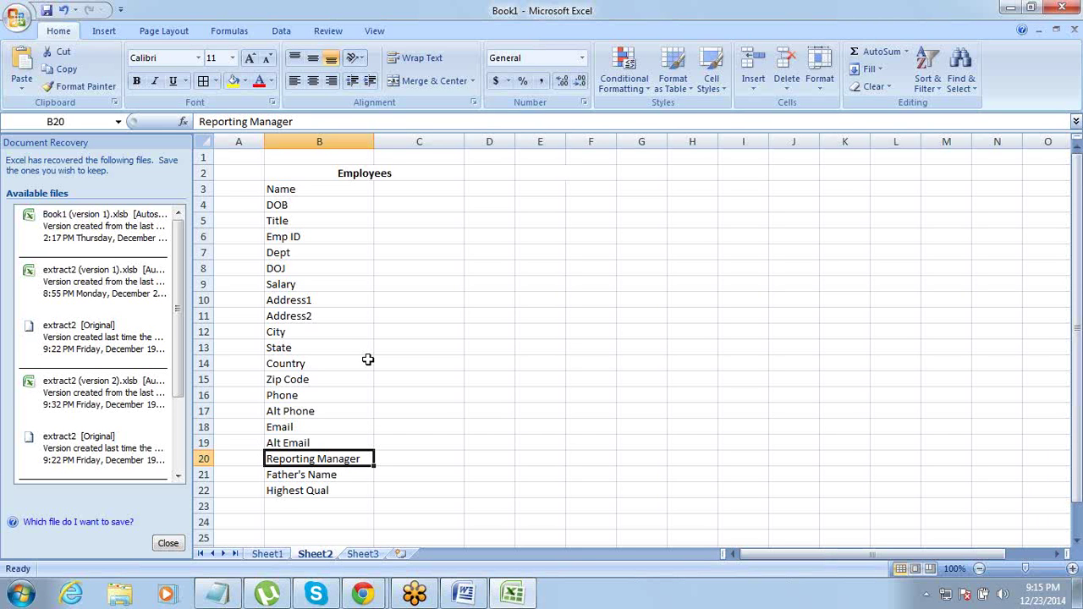
key("Up")
key("Up")
key("Up")
key("Up")
key("Up")
key("Up")
key("Up")
key("Up")
key("Up")
key("Up")
key("Up")
key("Up")
key("Up")
key("Up")
key("Up")
key("Up")
key("Up")
key("Up")
key("Up")
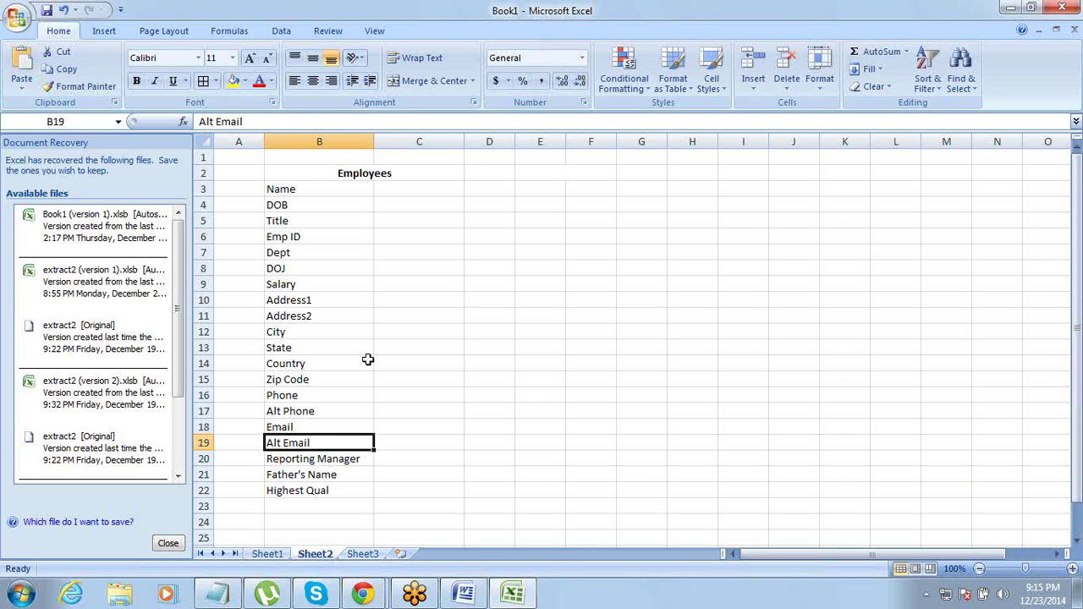
Examine the Employees field list in column B, from the Employees heading down to Country.
key("Down")
key("shift+Down")
key("shift+Down")
key("shift+Down")
key("shift+Down")
key("shift+Down")
key("shift+Down")
key("shift+Down")
key("shift+Down")
key("shift+Down")
key("shift+Down")
key("shift+Down")
key("shift+Down")
key("shift+Down")
key("shift+Down")
key("shift+Down")
key("shift+Down")
key("shift+Down")
key("shift+Down")
key("shift+Down")
key("shift+Down")
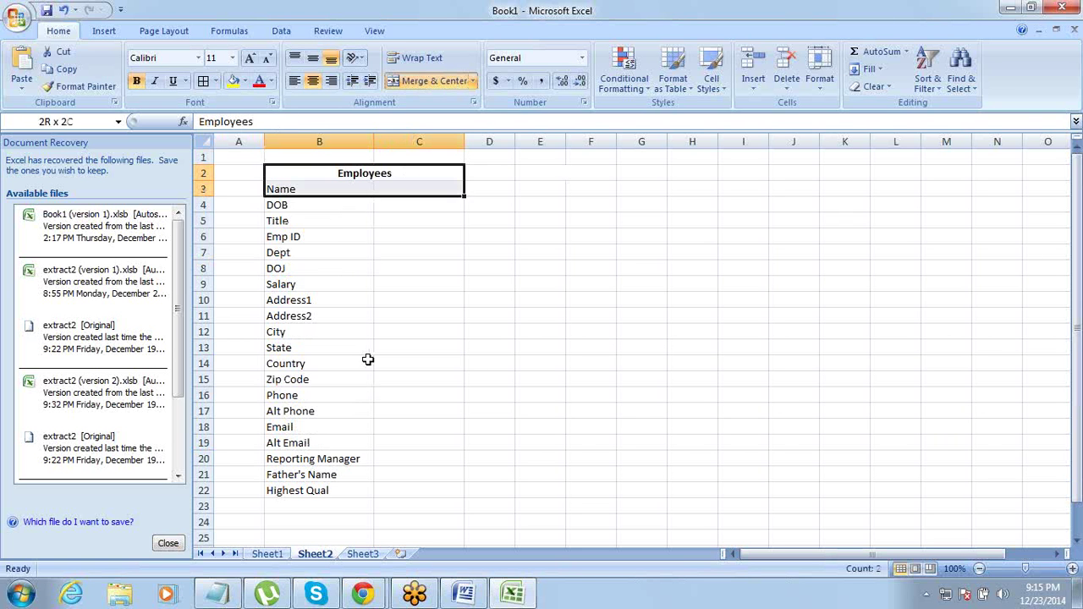
key("Up")
key("Down")
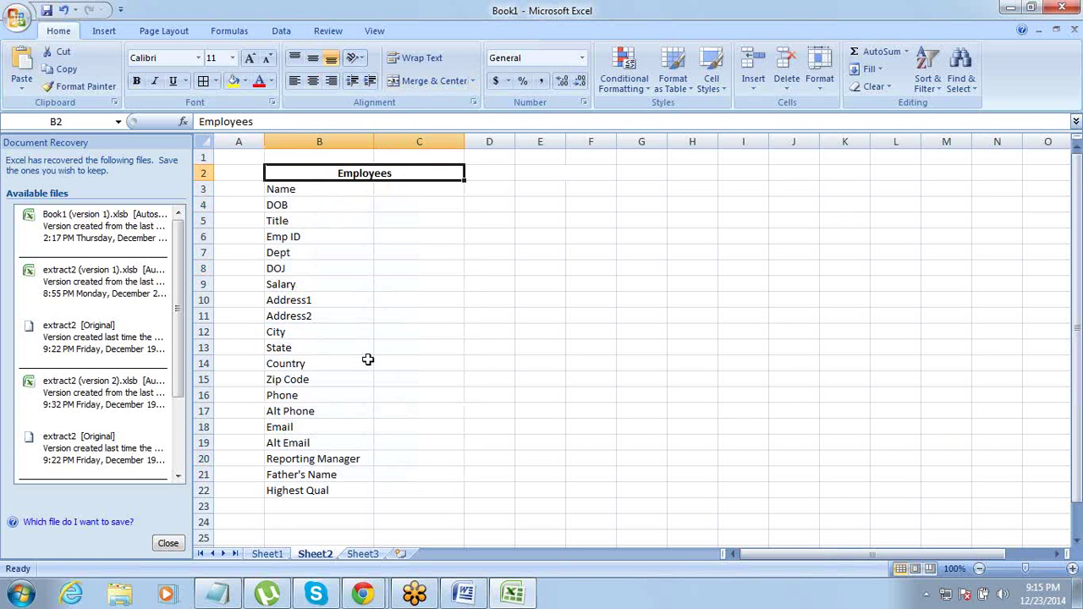
key("shift+Down")
key("shift+Down")
key("shift+Down")
key("shift+Down")
key("shift+Down")
key("shift+Down")
key("shift+Down")
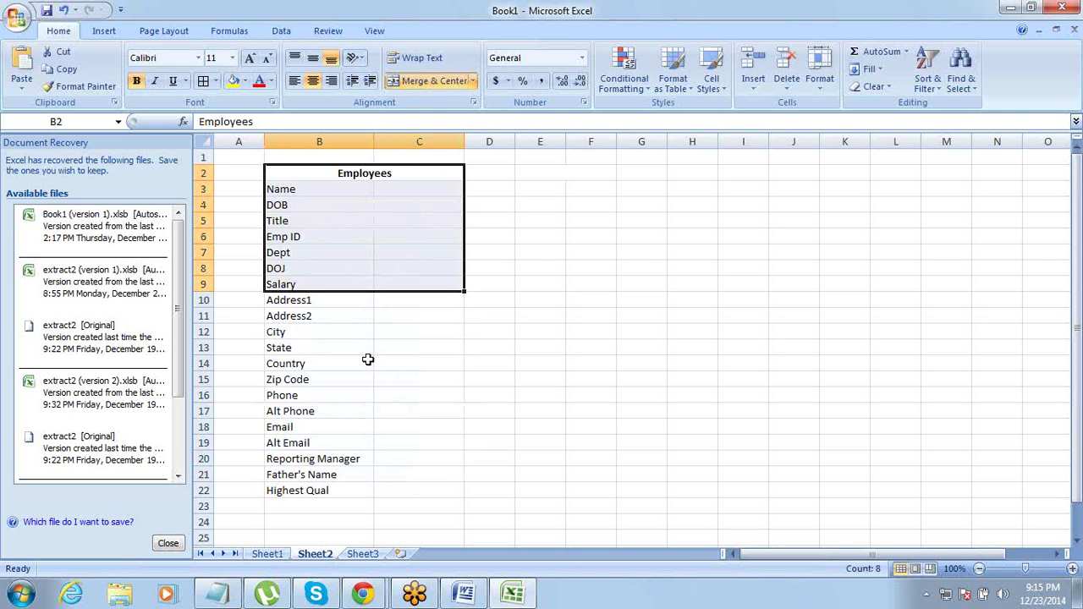
key("shift+Down")
key("shift+Down")
key("shift+Down")
key("shift+Down")
key("shift+Down")
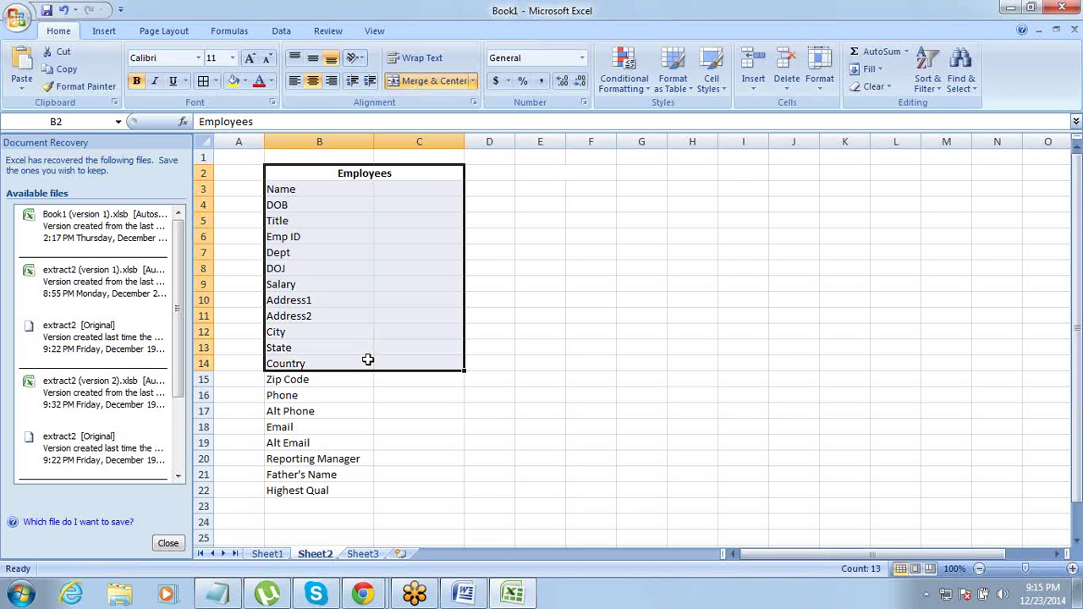
Enter the heading "PTO" in the merged cell E2, beside the Employees heading.
key("Right")
key("Right")
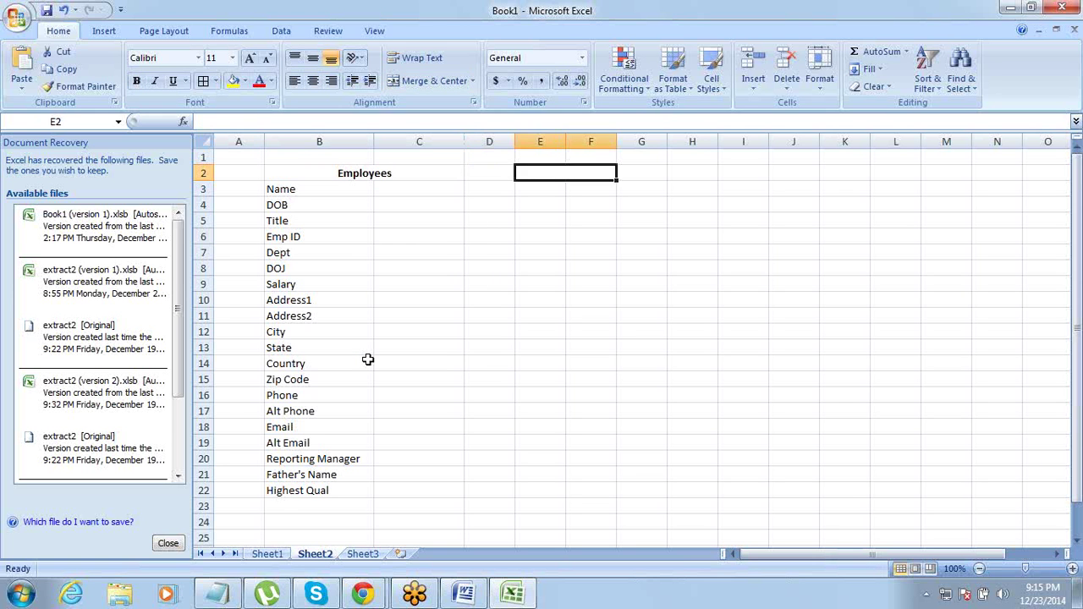
key("Left")
key("Left")
key("Left")
key("Right")
key("Right")
key("Right")
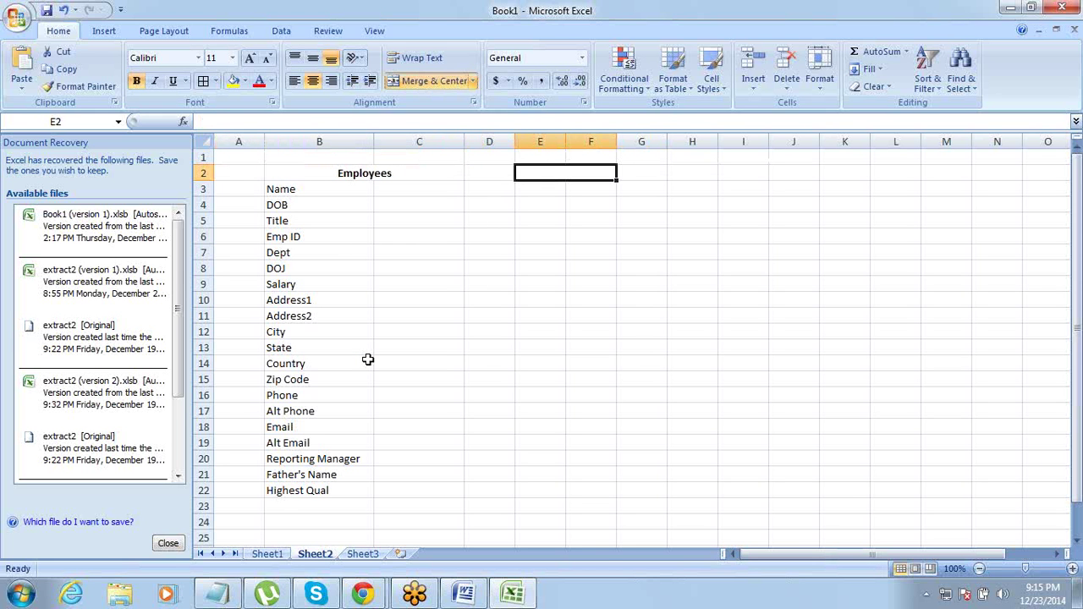
type("PTO")
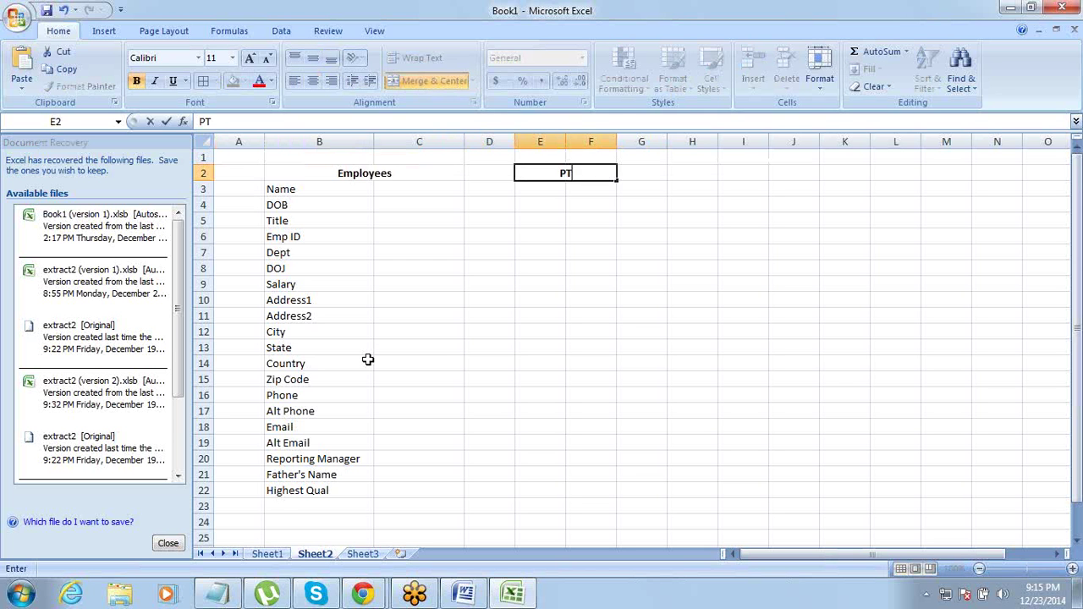
key("Tab")
Enter "ID" as the first PTO field in cell E3.
key("Down")
key("Left")
key("Up")
key("Left")
key("Left")
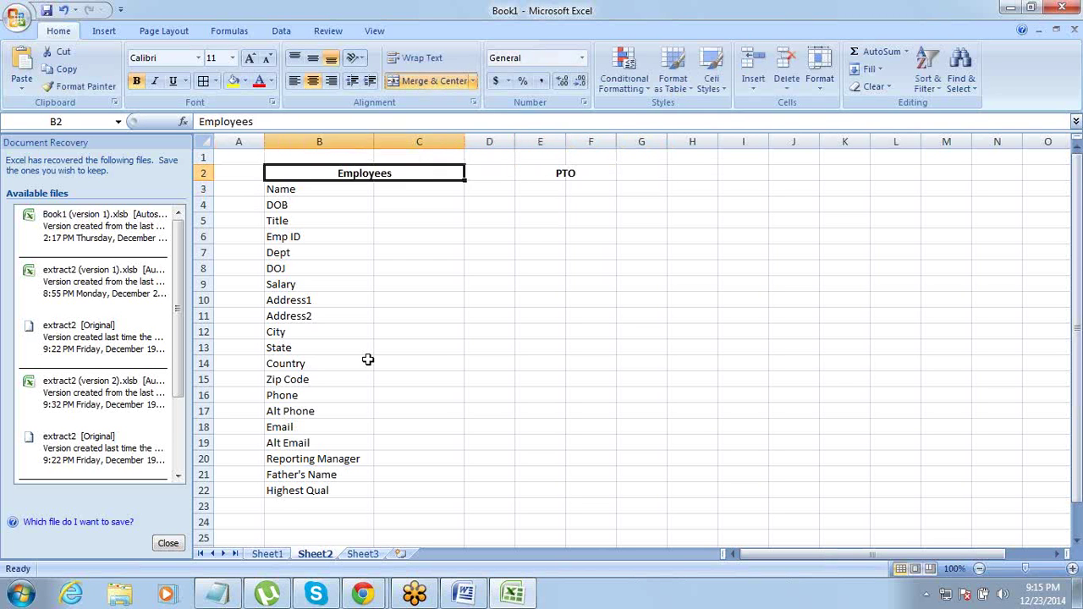
key("Right")
key("Right")
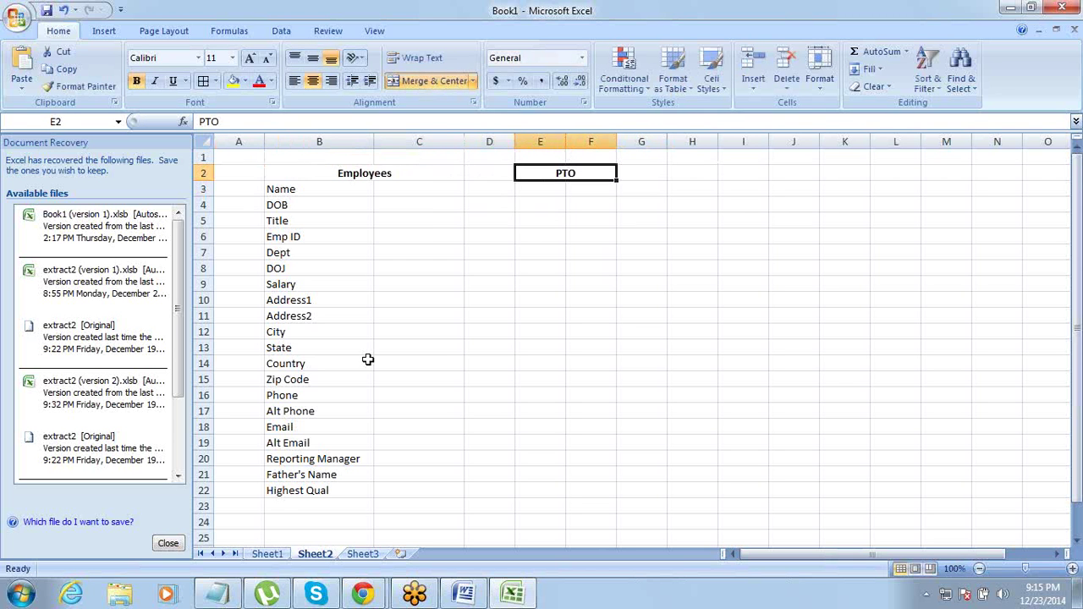
key("Down")
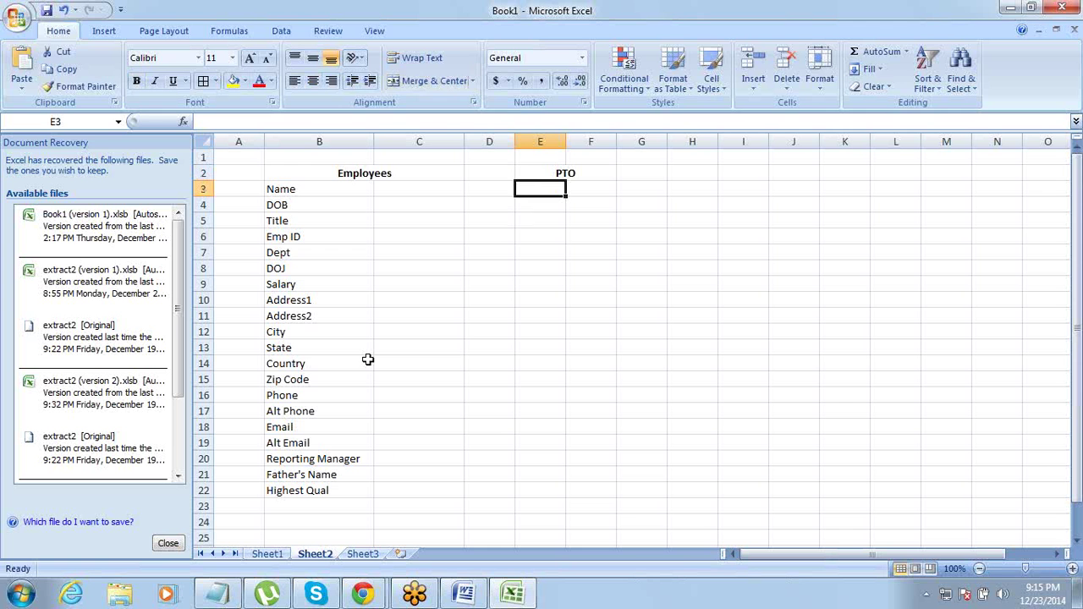
type("ID")
key("Return")
key("Up")
key("Down")
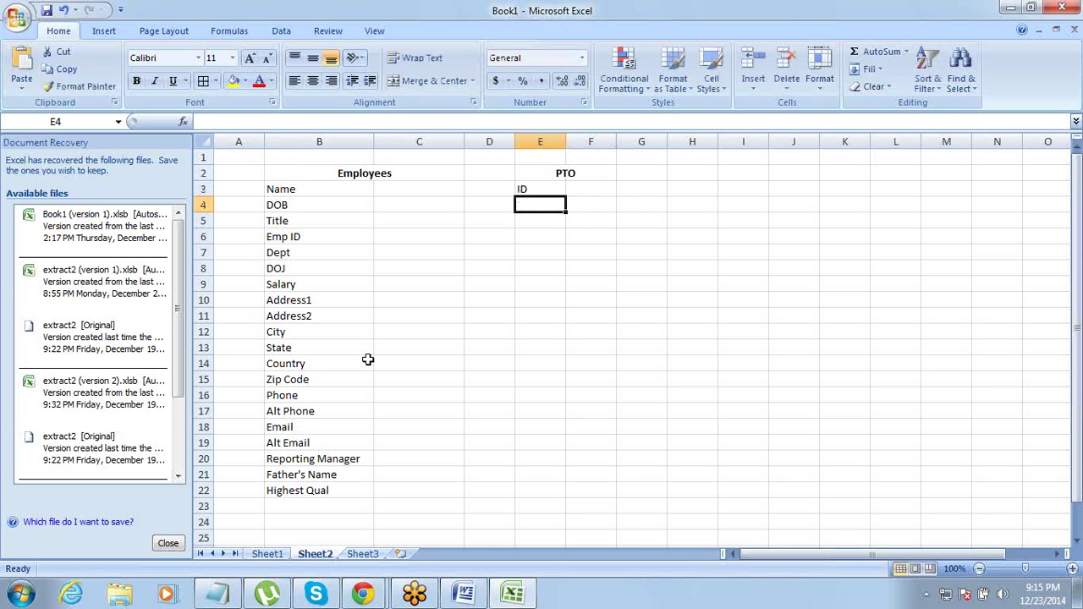
Add the fields "S Date" and "E Date" to the PTO list in cells E4 and E5.
type("STart")
key("BackSpace")
key("BackSpace")
key("BackSpace")
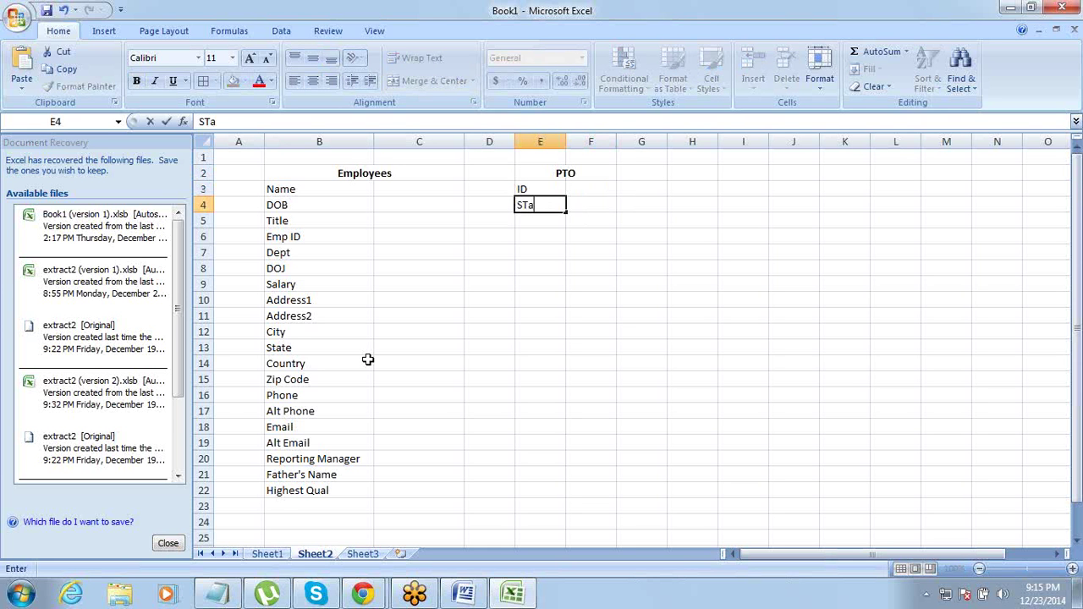
key("BackSpace")
type("Date")
key("Return")
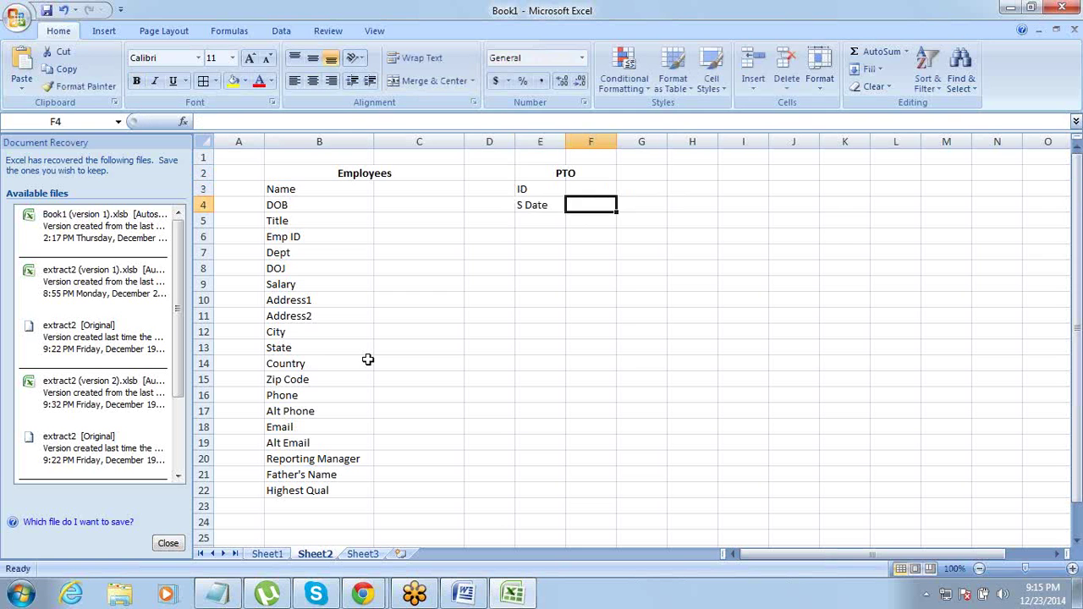
type("E Date")
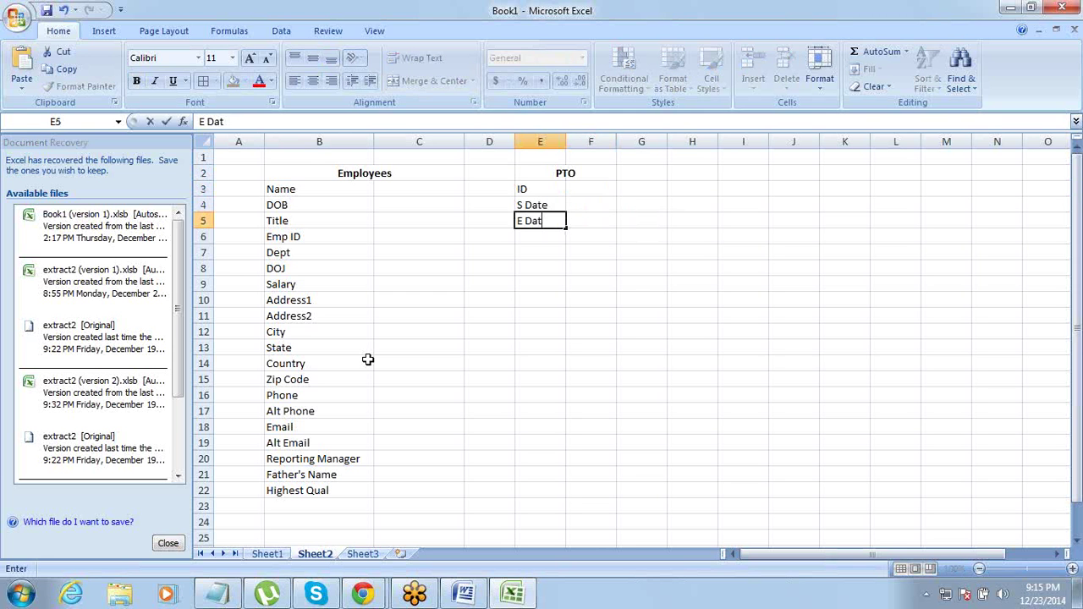
key("Tab")
key("Return")
Enter "Applicant" in cell E6, directly below E Date.
type("Appl")
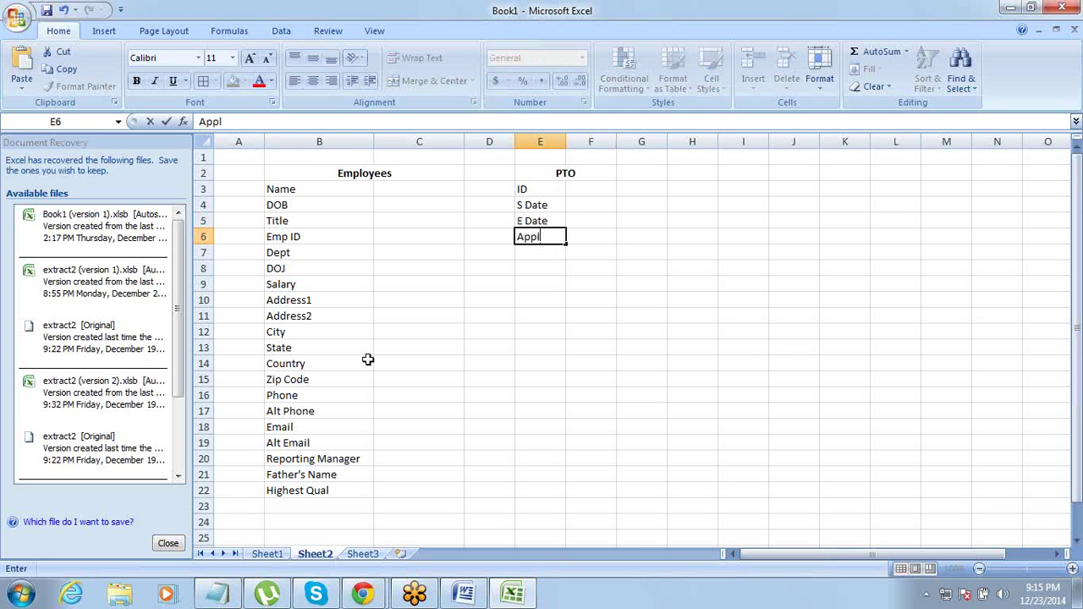
type("icant")
key("Tab")
key("Left")
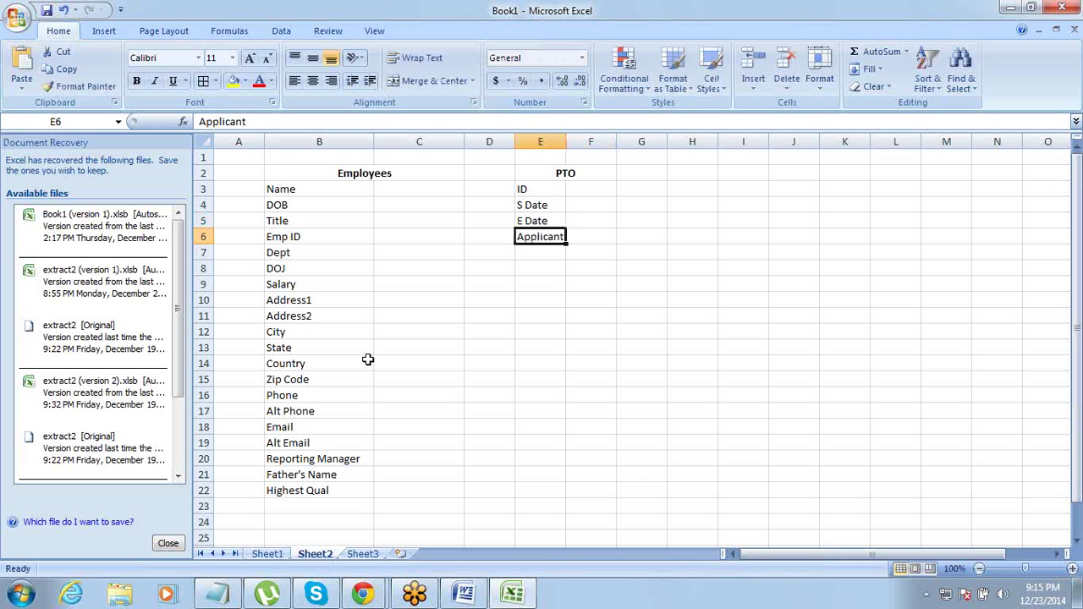
Move the Applicant entry from cell E6 to E4, replacing S Date.
key("ctrl+c")
key("Up")
key("Up")
key("ctrl+v")
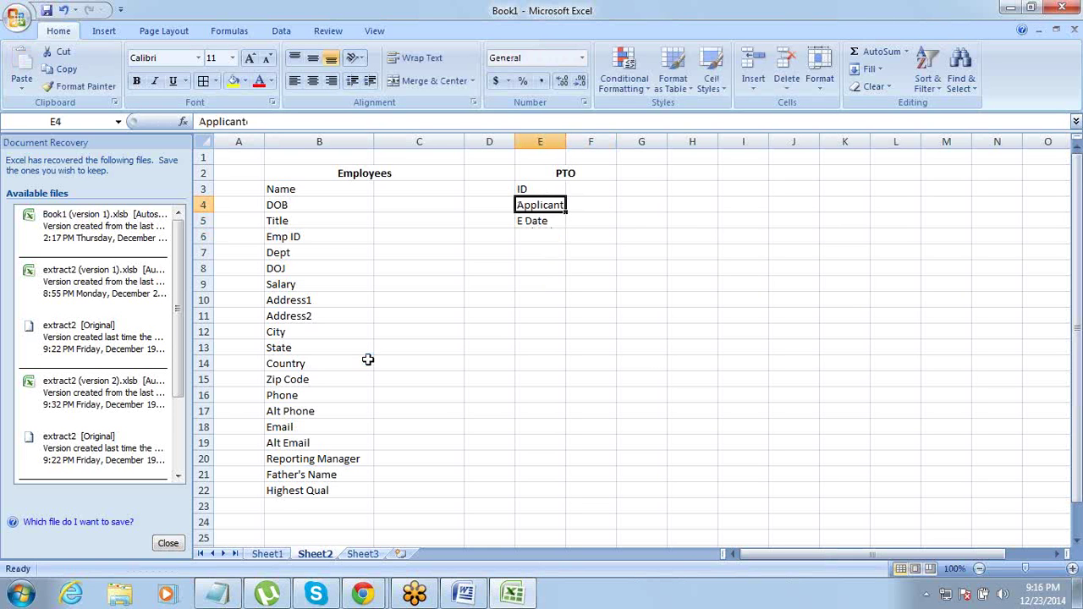
Move E Date from cell E5 down to E6 and enter "S Date" in E5.
key("Down")
key("ctrl+x")
key("Down")
key("ctrl+v")
key("Up")
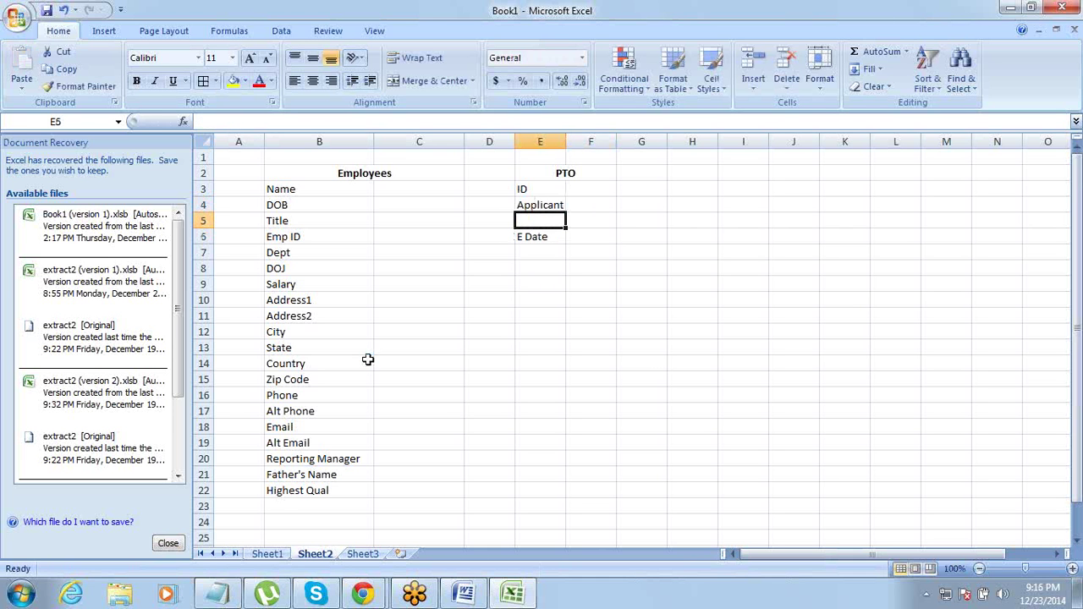
type("S Date")
key("Tab")
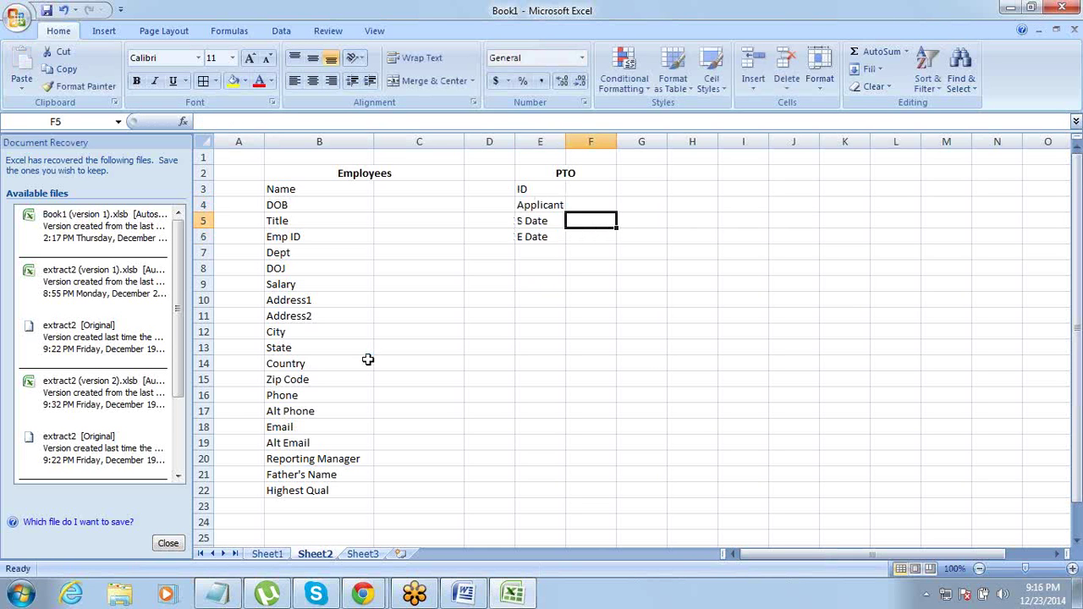
Add the field "Status" to the PTO list in cell E7, below E Date.
key("Return")
key("Down")
key("Down")
key("Up")
key("Up")
key("Up")
key("Up")
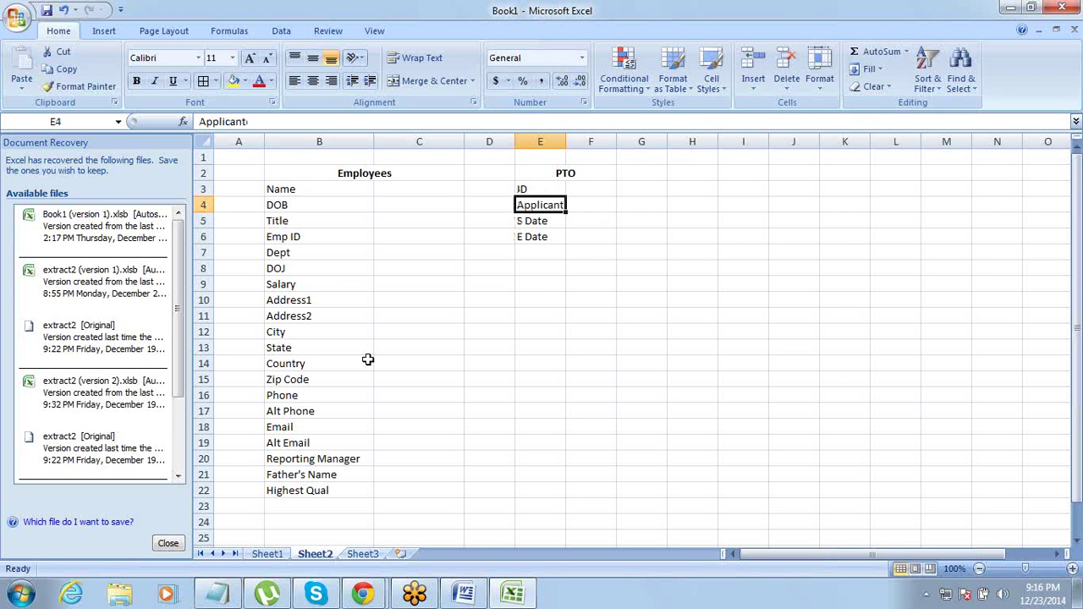
key("Up")
key("Down")
key("Down")
key("Down")
key("Down")
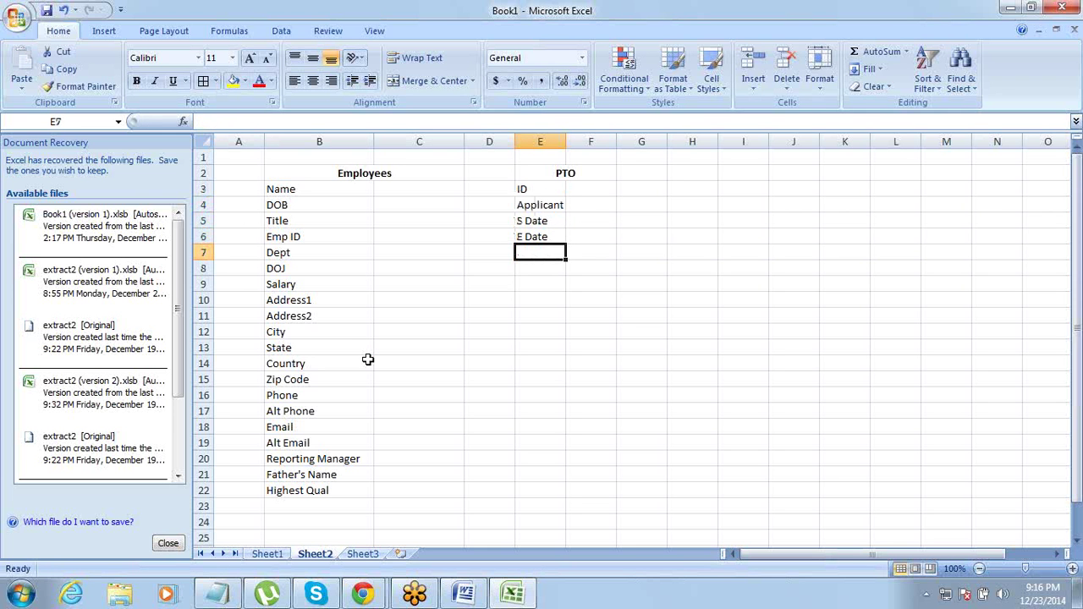
type("Status")
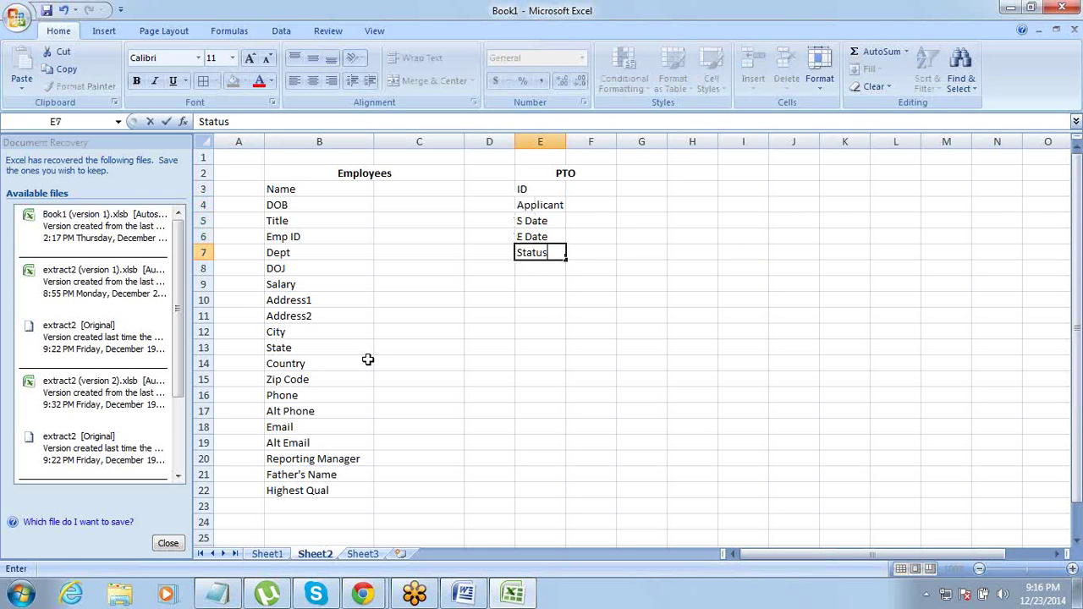
key("Tab")
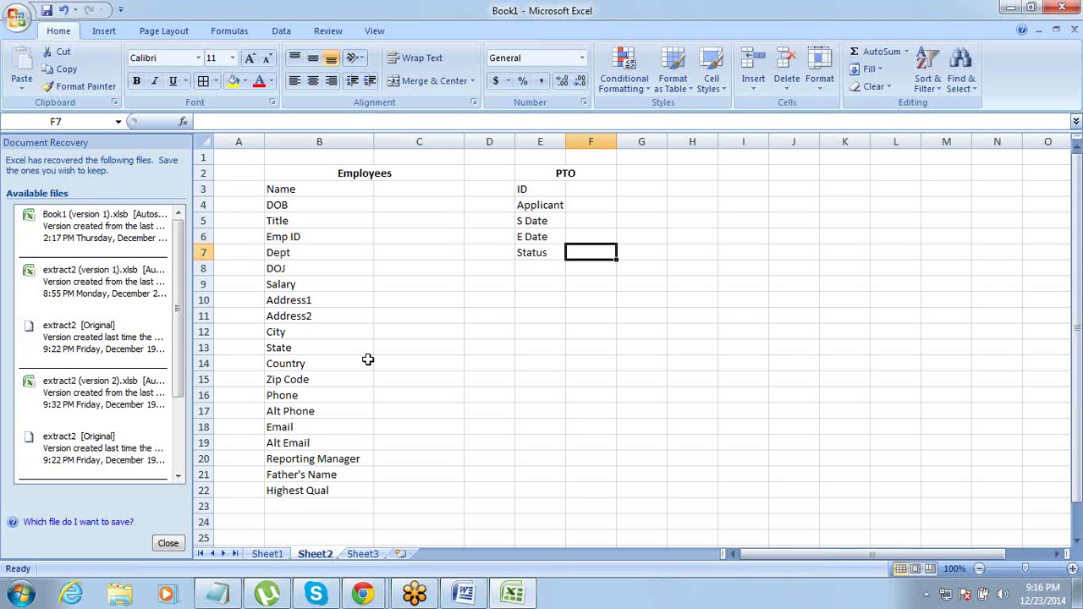
Switch to the Notepad notes and review the first Data Model line from Employees Info through Learnings.
key("alt+Tab")
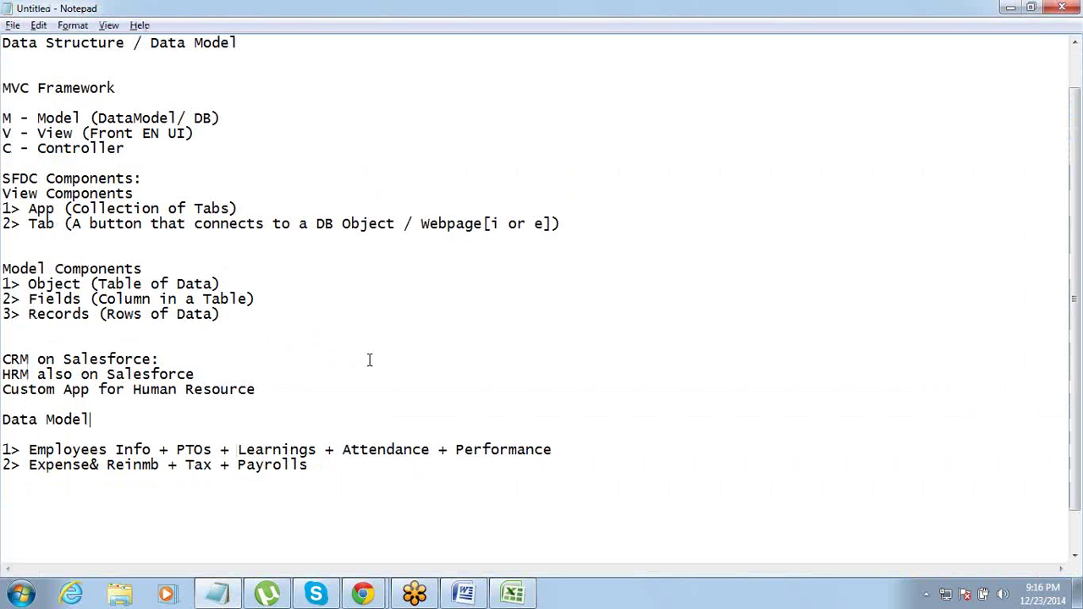
left_click_drag(1, 449, 318, 449)
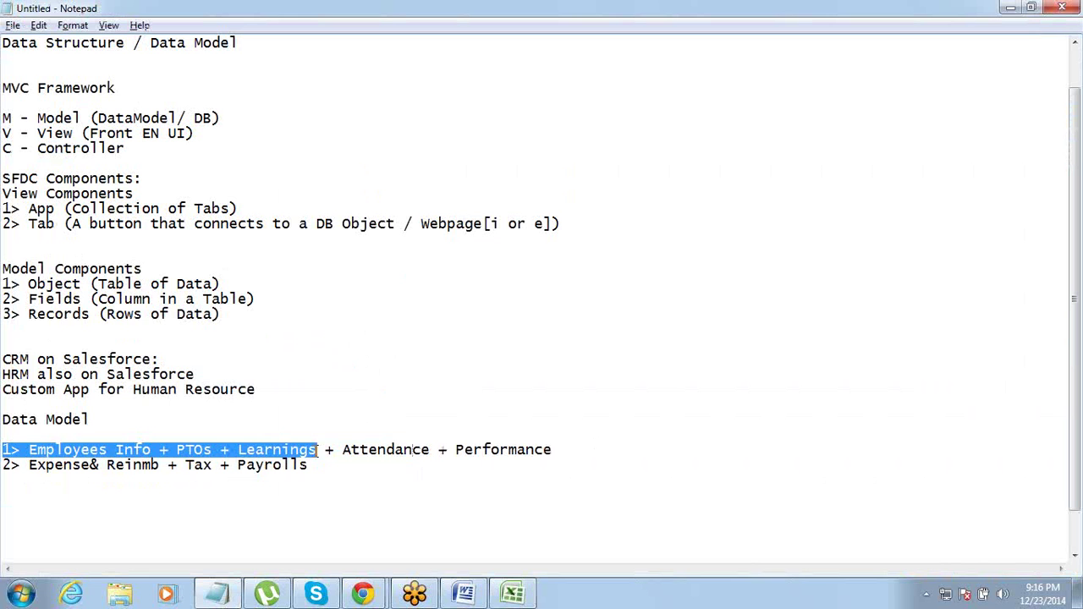
left_click(51, 450)
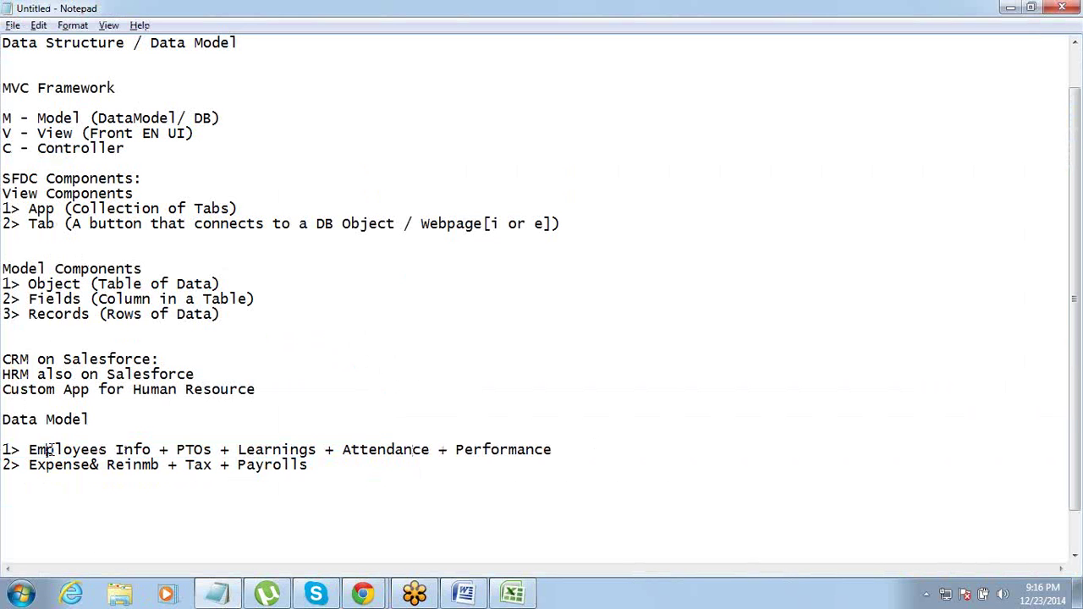
key("ctrl+Left")
key("ctrl+shift+Right")
key("ctrl+shift+Right")
key("ctrl+shift+Right")
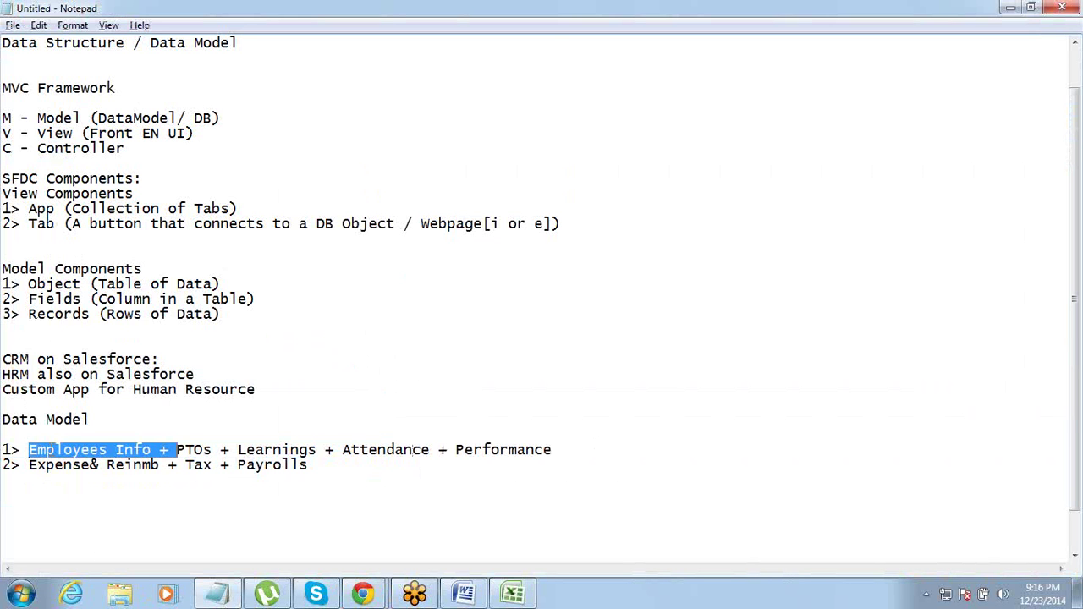
key("ctrl+shift+Right")
key("ctrl+shift+Right")
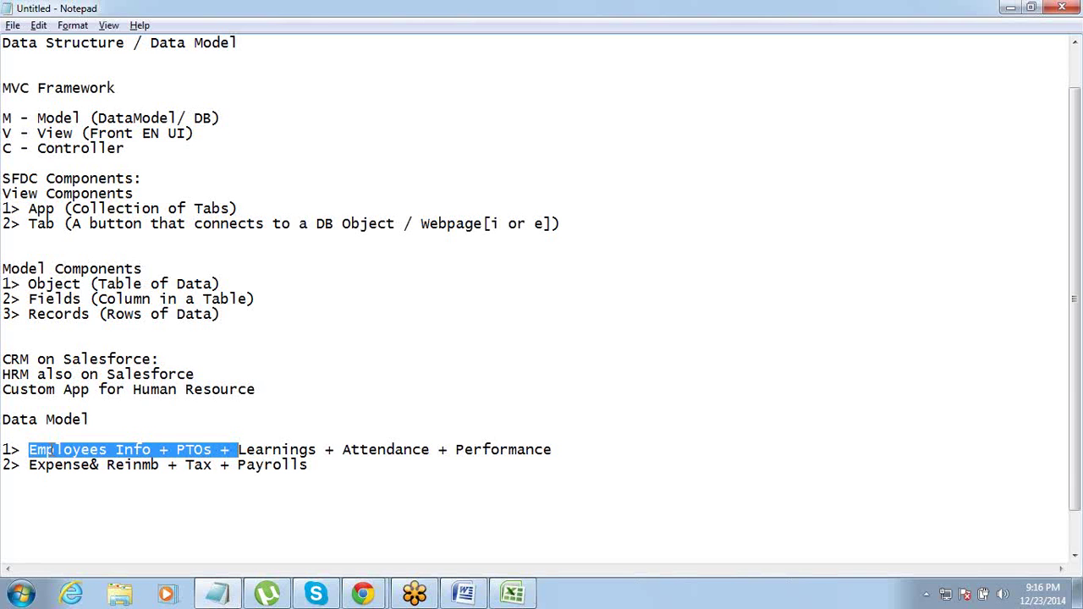
key("ctrl+shift+Right")
key("ctrl+shift+Right")
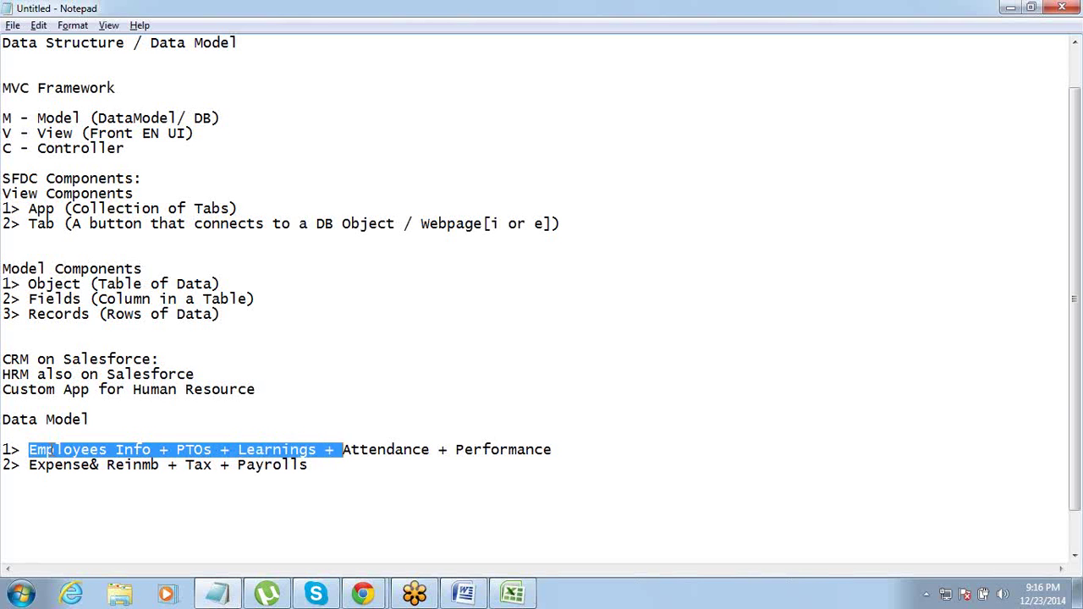
Review the Expense& Reinmb part of the second Data Model line.
key("Down")
key("ctrl+Left")
key("ctrl+Left")
key("ctrl+Left")
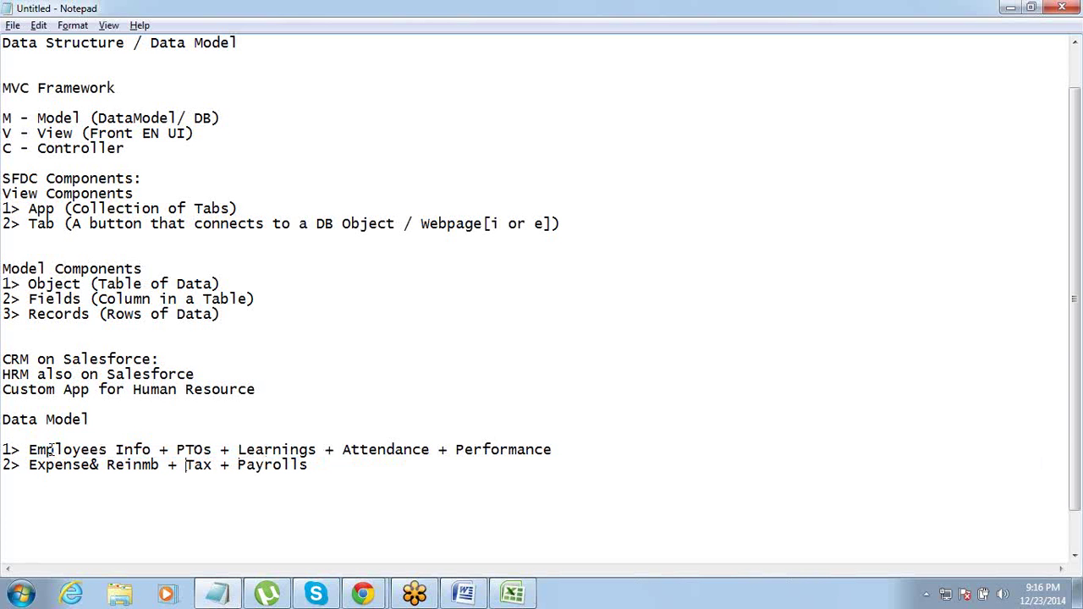
key("ctrl+shift+Left")
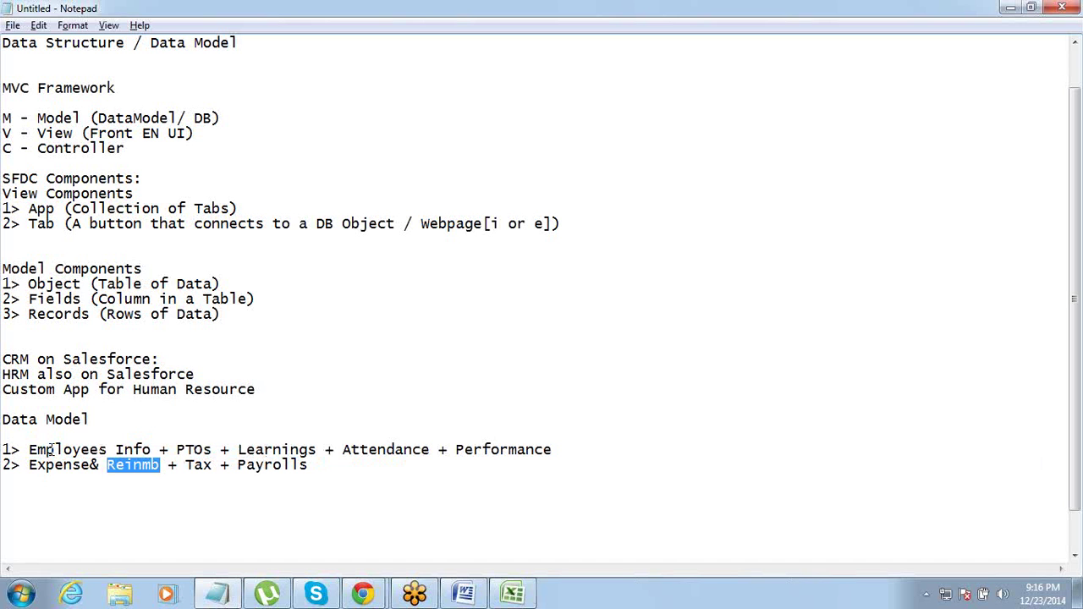
key("ctrl+shift+Left")
Review the first Data Model line again, covering Employees Info, PTOs, Learnings and Attendance, and highlight Employees Info.
key("Up")
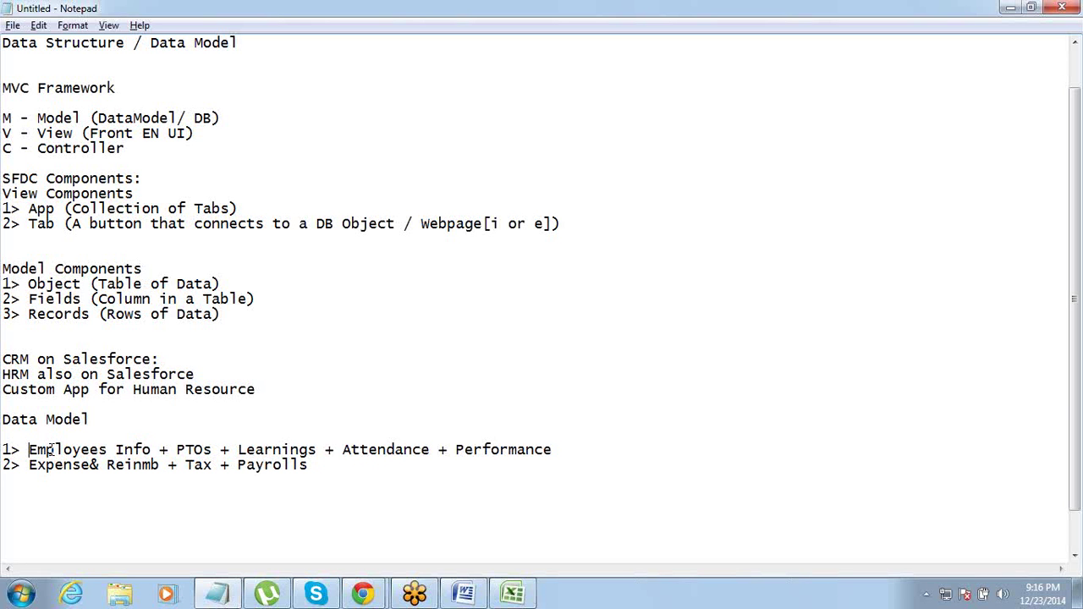
key("ctrl+shift+Right")
key("ctrl+shift+Right")
key("ctrl+shift+Right")
key("ctrl+shift+Right")
key("ctrl+shift+Right")
key("ctrl+shift+Right")
key("ctrl+shift+Right")
key("ctrl+shift+Right")
key("ctrl+shift+Right")
key("ctrl+shift+Right")
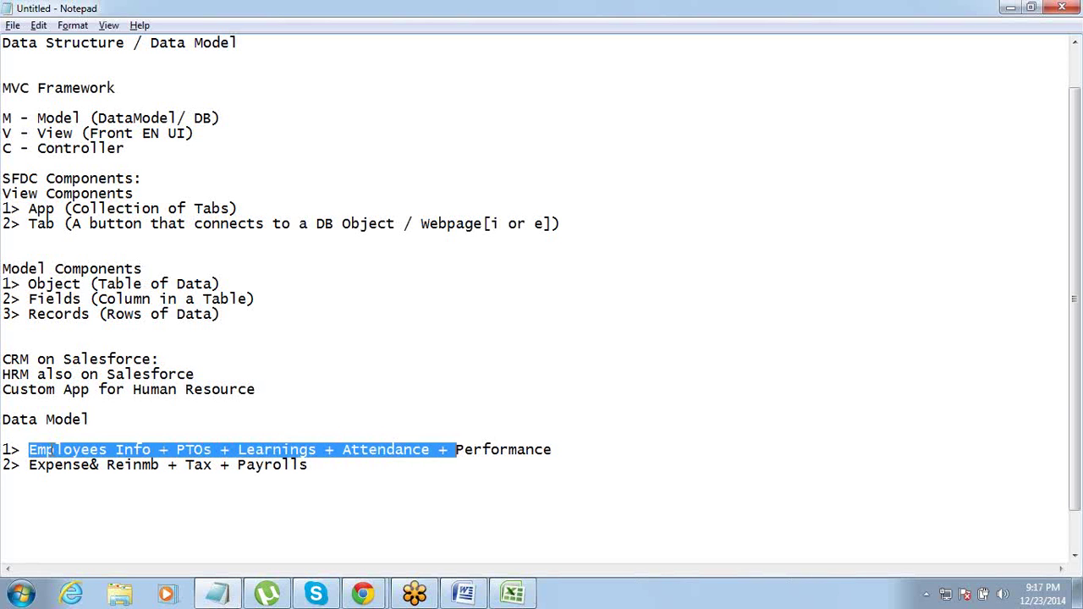
key("ctrl+shift+Left")
key("ctrl+shift+Left")
key("ctrl+shift+Left")
key("ctrl+shift+Left")
key("ctrl+shift+Left")
key("ctrl+shift+Left")
key("ctrl+shift+Left")
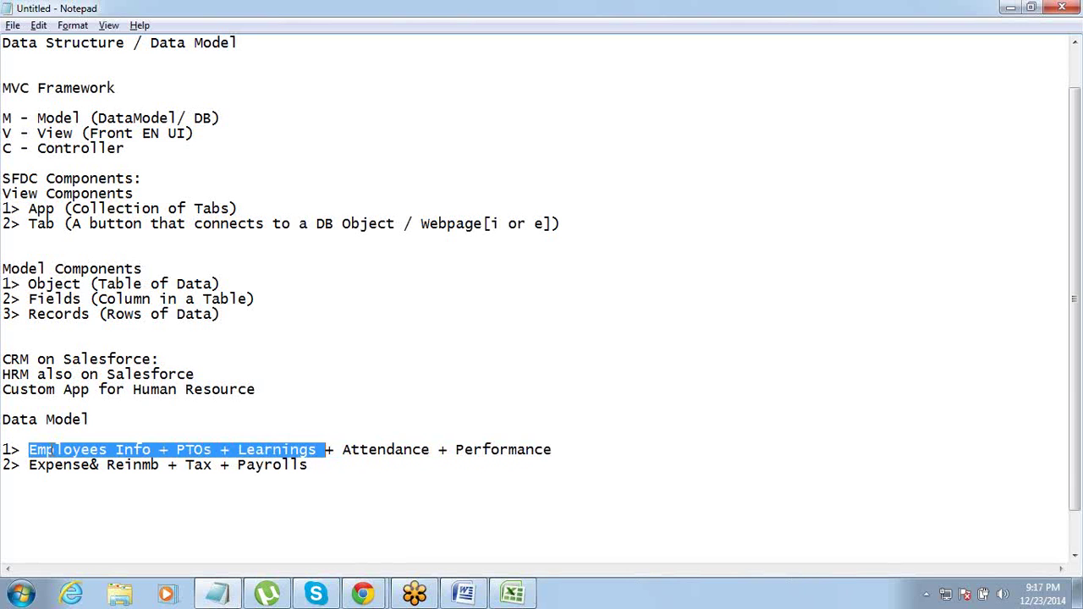
key("ctrl+shift+Left")
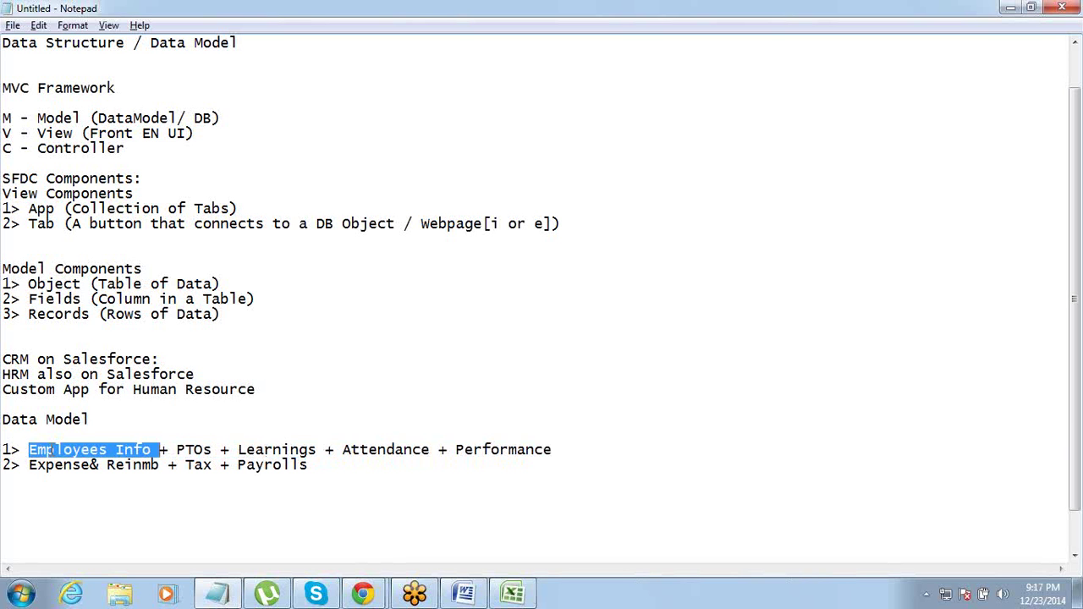
Copy the text "Employees Info + PTOs + Learnings + Attendance + Performance" from the first Data Model line in the Notepad notes.
key("ctrl+shift+Right")
key("ctrl+shift+Right")
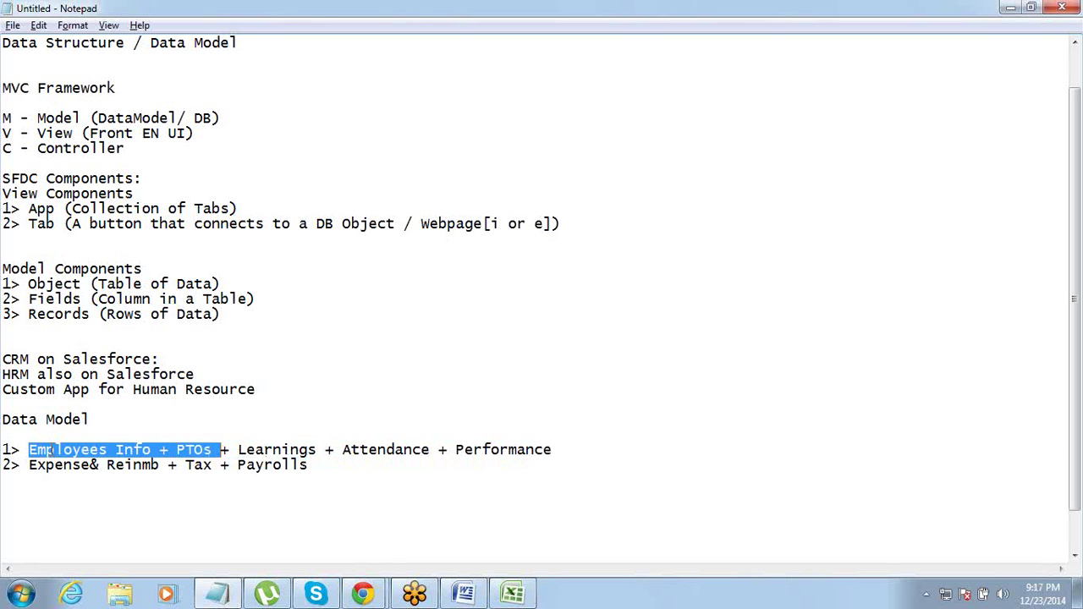
key("ctrl+shift+Right")
key("ctrl+shift+Right")
key("ctrl+shift+Left")
key("ctrl+shift+Left")
key("alt+Tab")
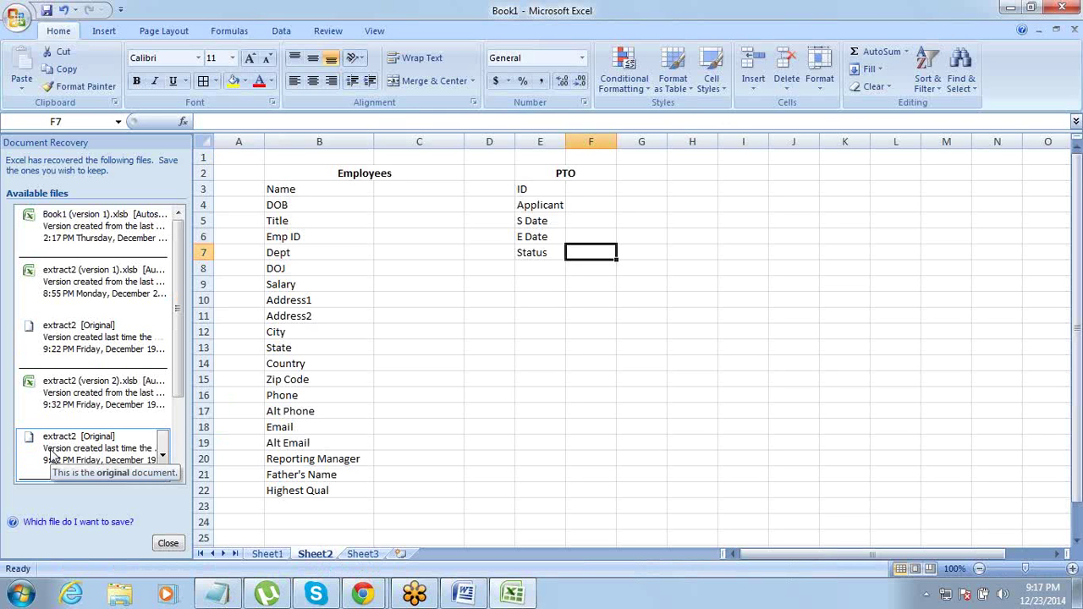
key("alt+Tab")
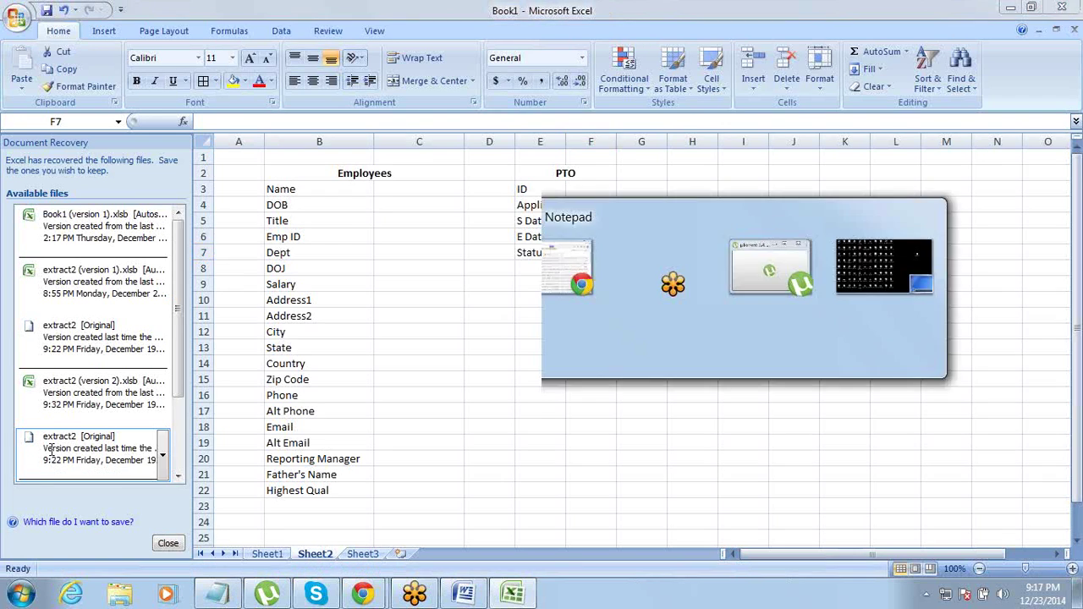
key("shift+Right")
key("shift+Right")
key("shift+Right")
key("shift+Right")
key("shift+Right")
key("shift+Right")
key("shift+Right")
key("shift+Right")
key("shift+Right")
key("shift+Right")
key("shift+Right")
key("shift+Right")
key("shift+Right")
key("shift+Right")
key("shift+Right")
key("shift+Right")
key("shift+Right")
key("shift+Right")
key("shift+Right")
key("shift+Right")
key("ctrl+c")
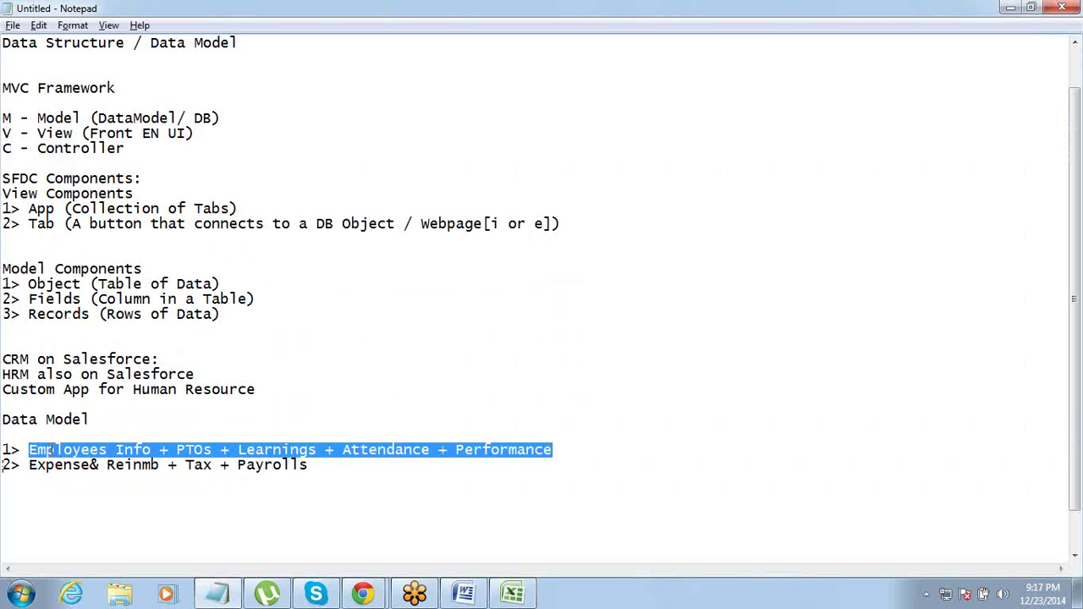
Switch to the Excel workbook and insert two blank rows above the Employees and PTO headings on Sheet2.
key("alt+Tab")
key("Left")
key("Left")
key("Left")
key("Left")
key("Left")
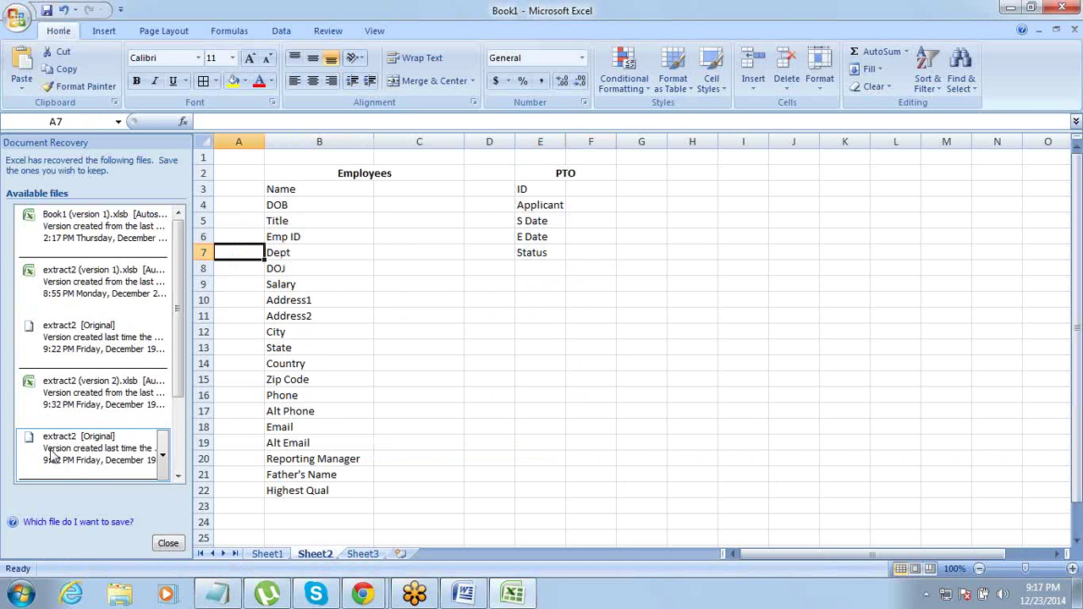
key("Up")
key("Up")
key("Up")
key("Up")
key("Up")
key("Up")
key("shift+space")
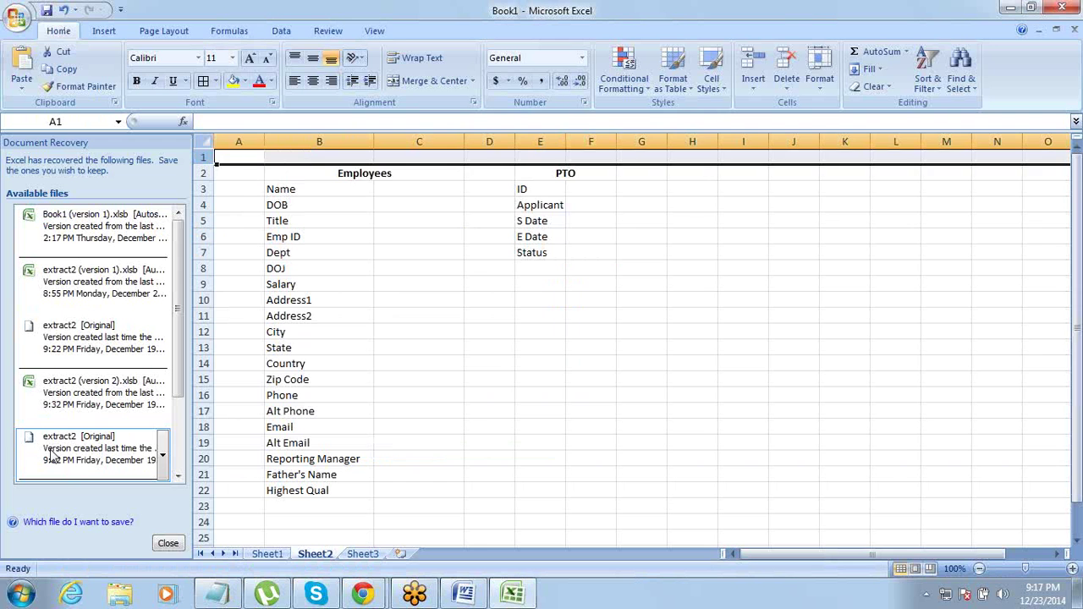
key("ctrl+shift+equal")
key("Down")
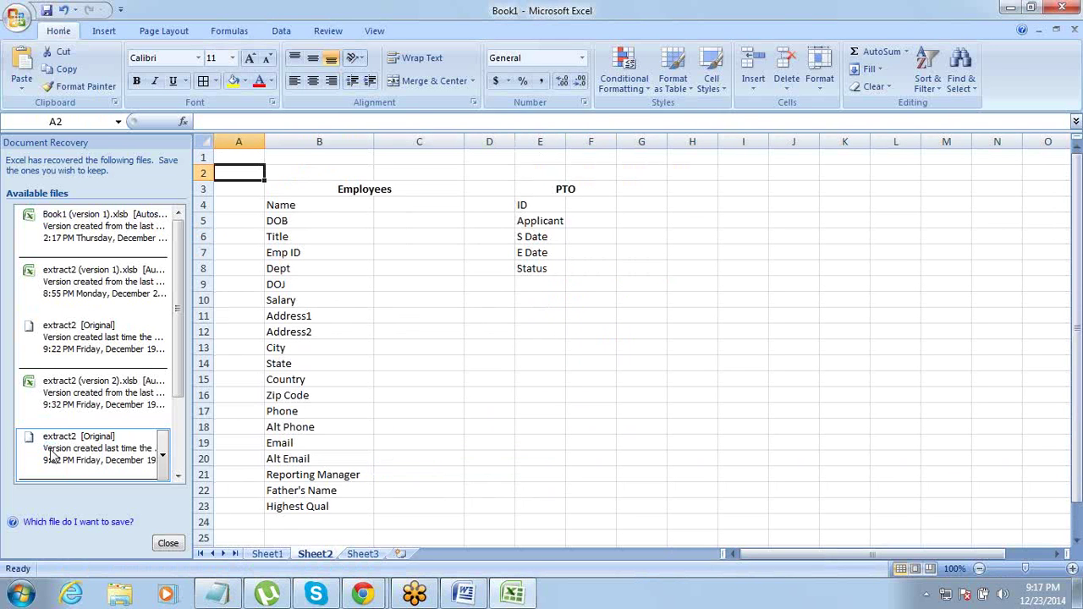
key("shift+space")
key("ctrl+shift+equal")
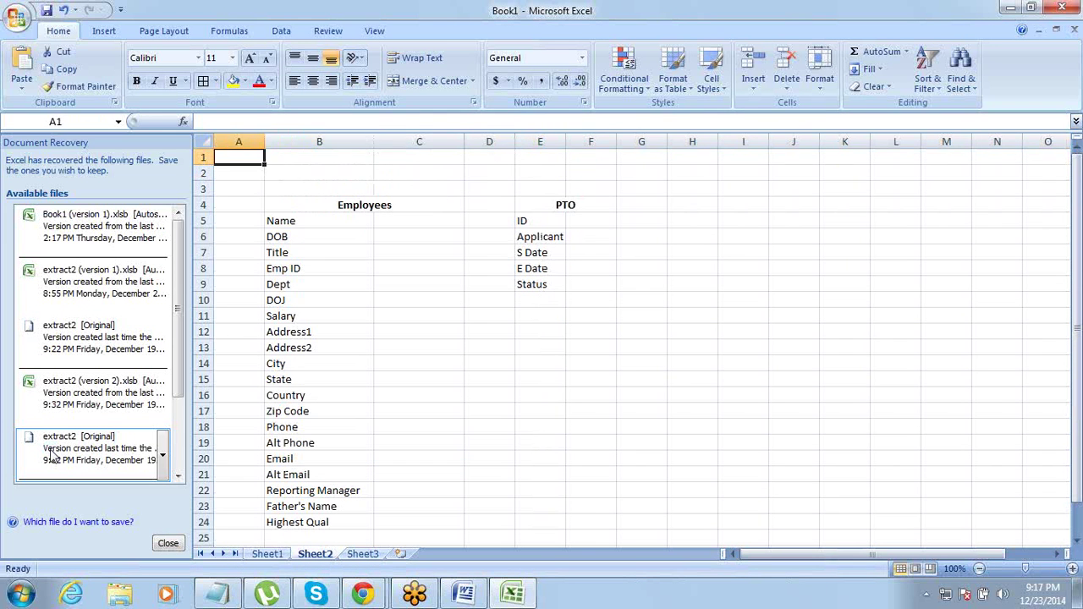
Paste the copied Data Model line into cell B2, above the Employees heading, as wrapped text.
key("Right")
key("ctrl+v")
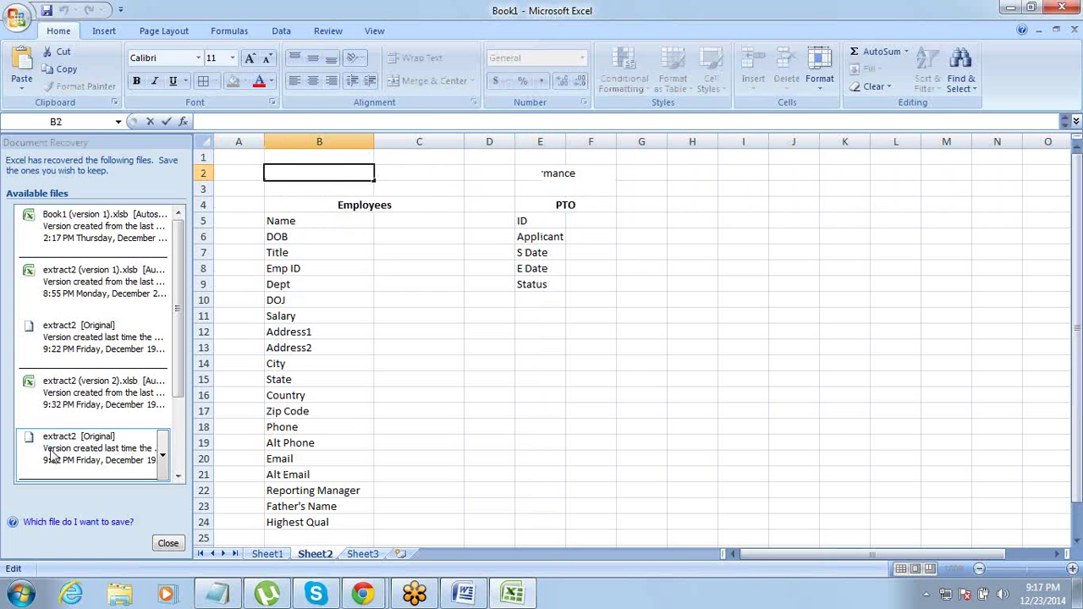
key("F2")
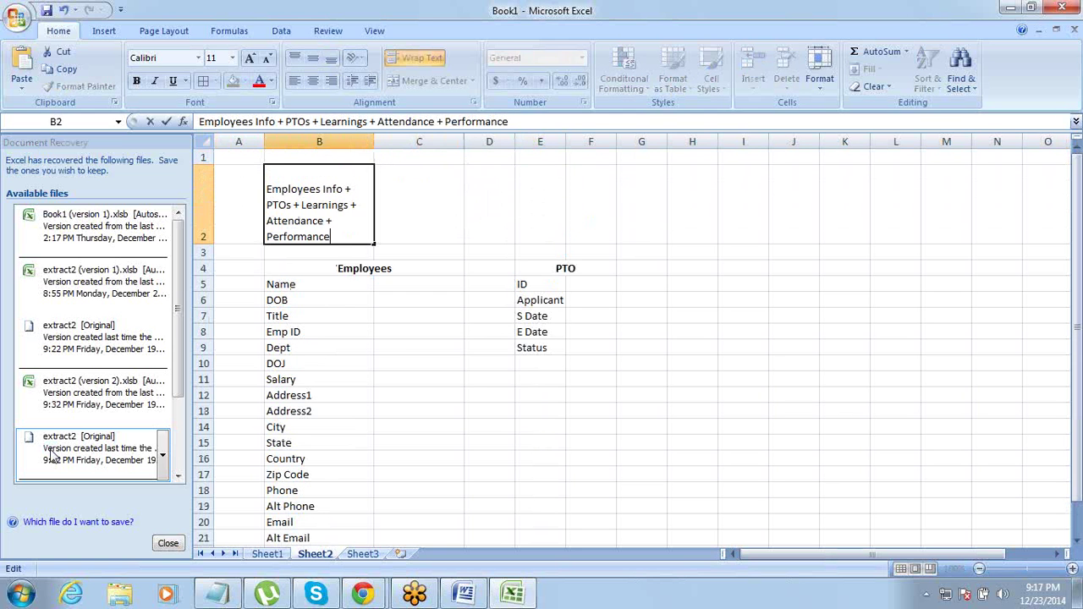
key("Tab")
key("shift+Tab")
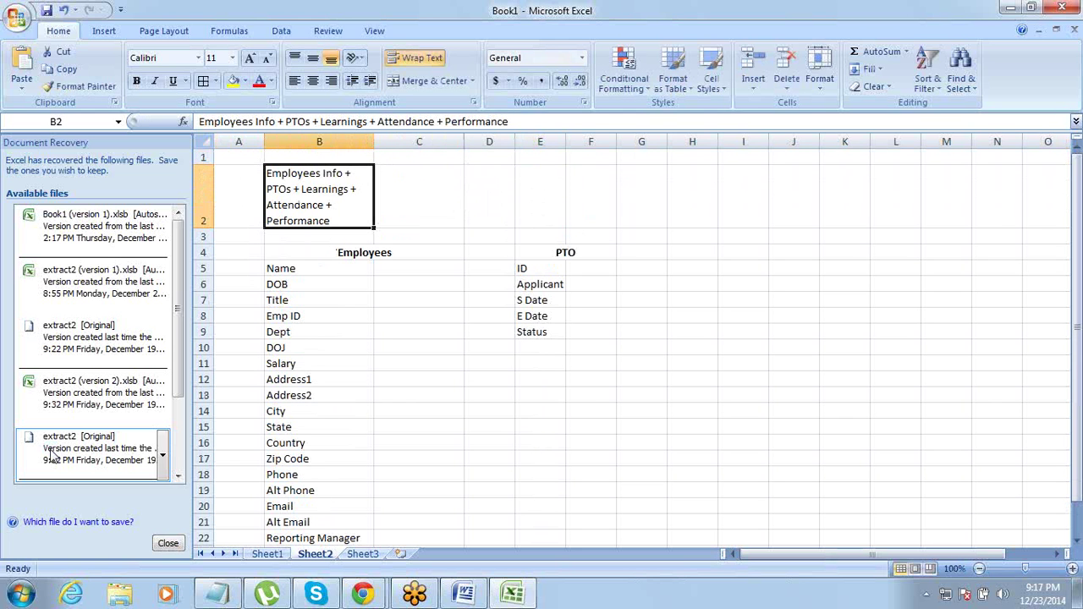
Review the Employees and PTO field lists, highlighting the PTO block from its heading through Status.
scroll(277, 383, "down", 1)
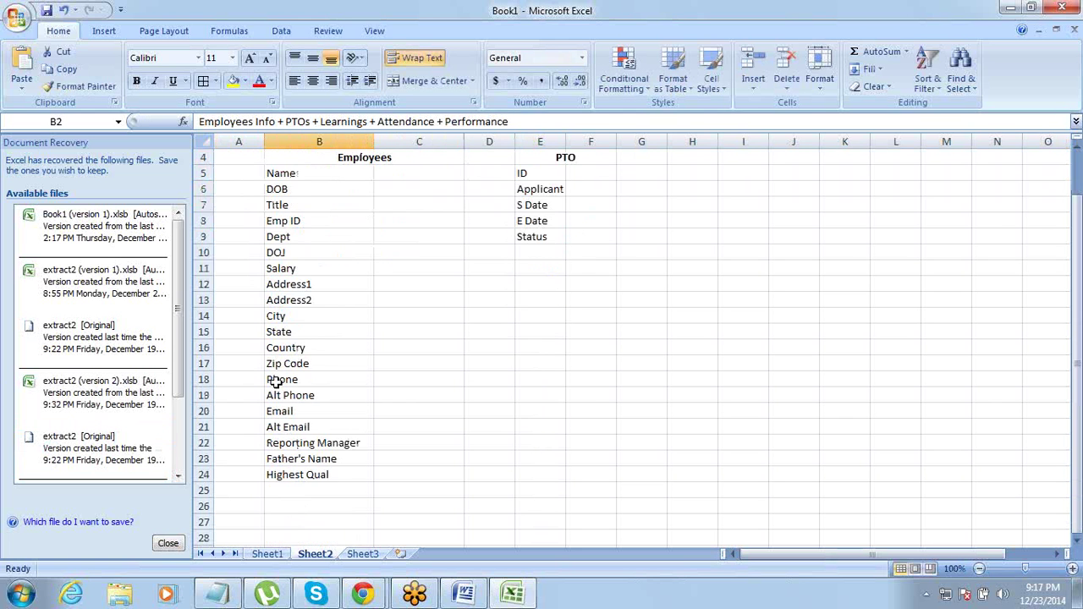
scroll(277, 382, "up", 1)
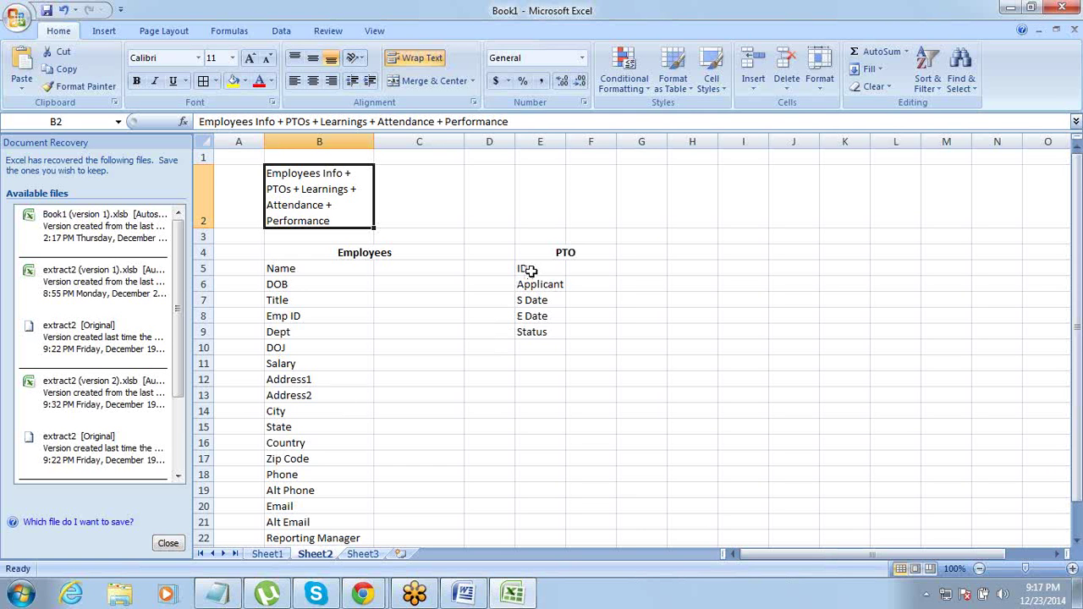
left_click_drag(559, 252, 550, 328)
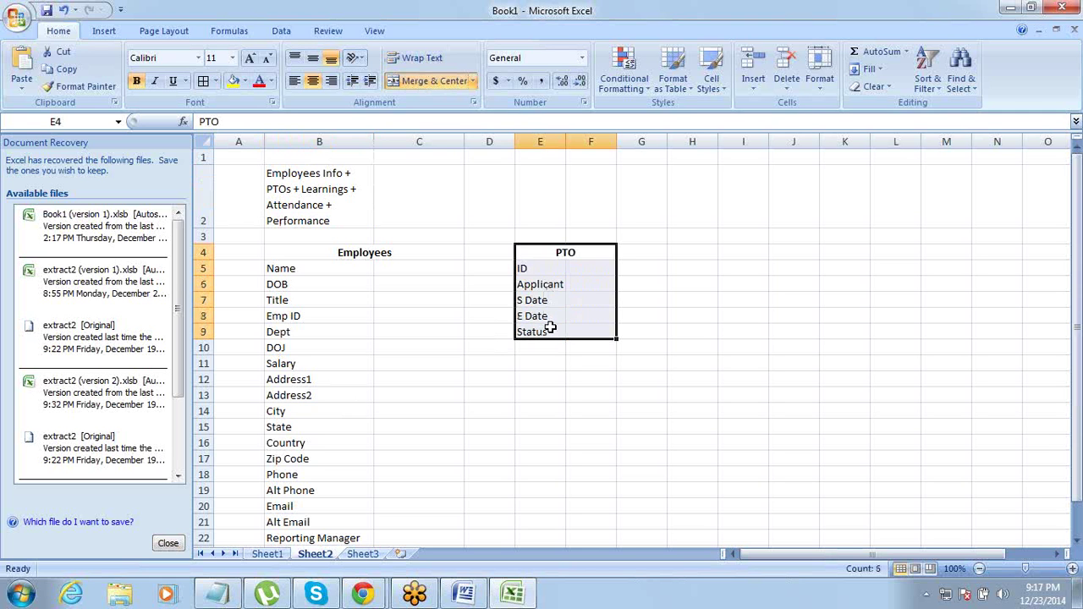
key("Down")
key("Up")
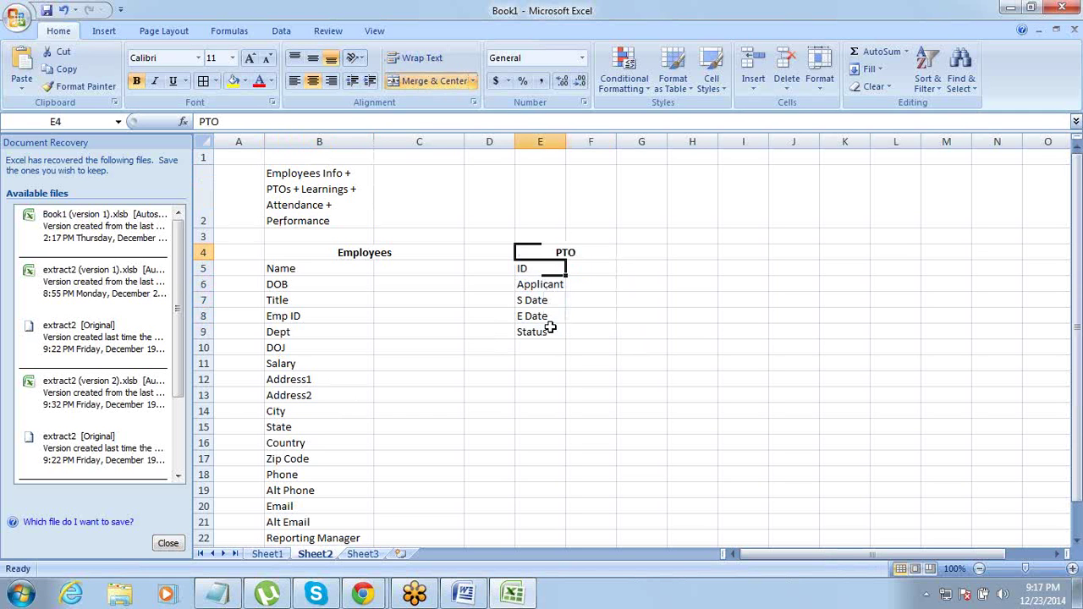
key("Down")
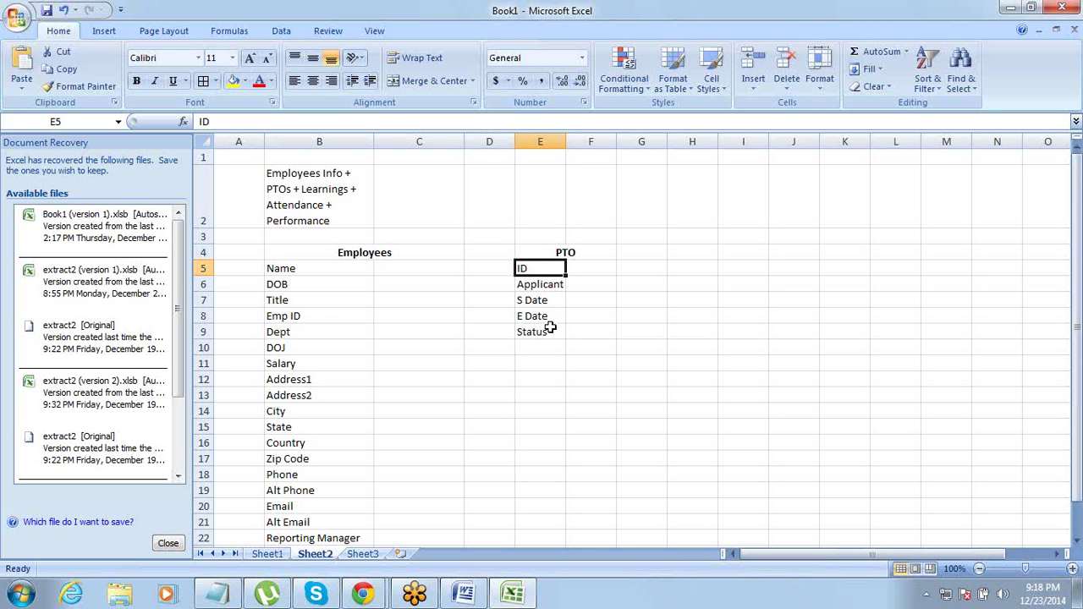
key("Left")
key("Home")
key("Right")
key("Right")
key("Right")
key("Right")
key("Down")
key("Down")
key("Down")
key("Down")
key("Left")
key("Left")
key("Left")
key("Left")
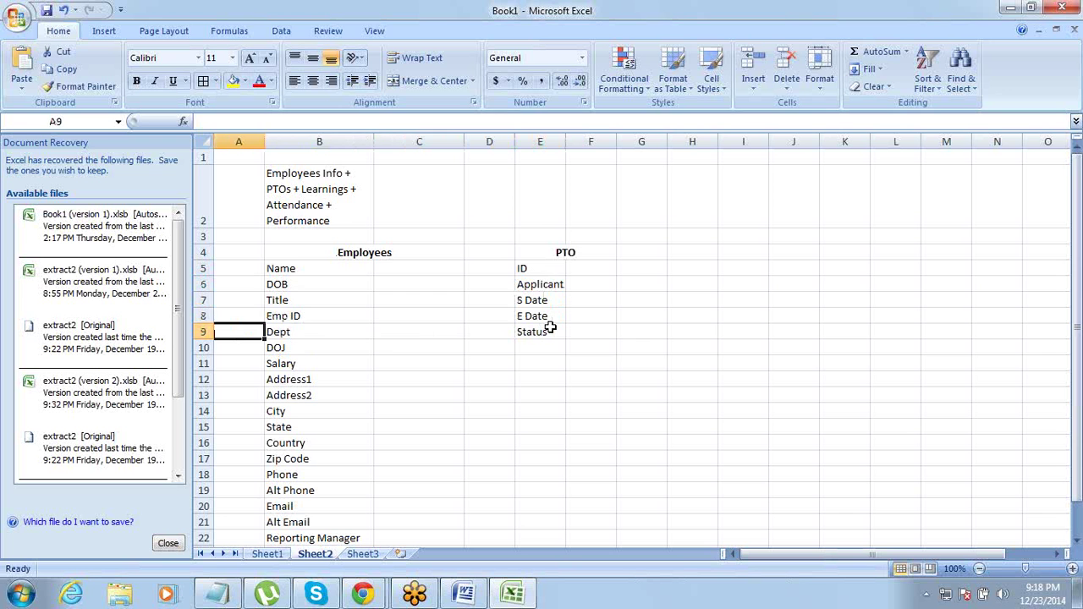
Add the fields "Blood Group" and "Health History" to the end of the Employees list in cells B25 and B26.
key("Right")
key("ctrl+Down")
key("Down")
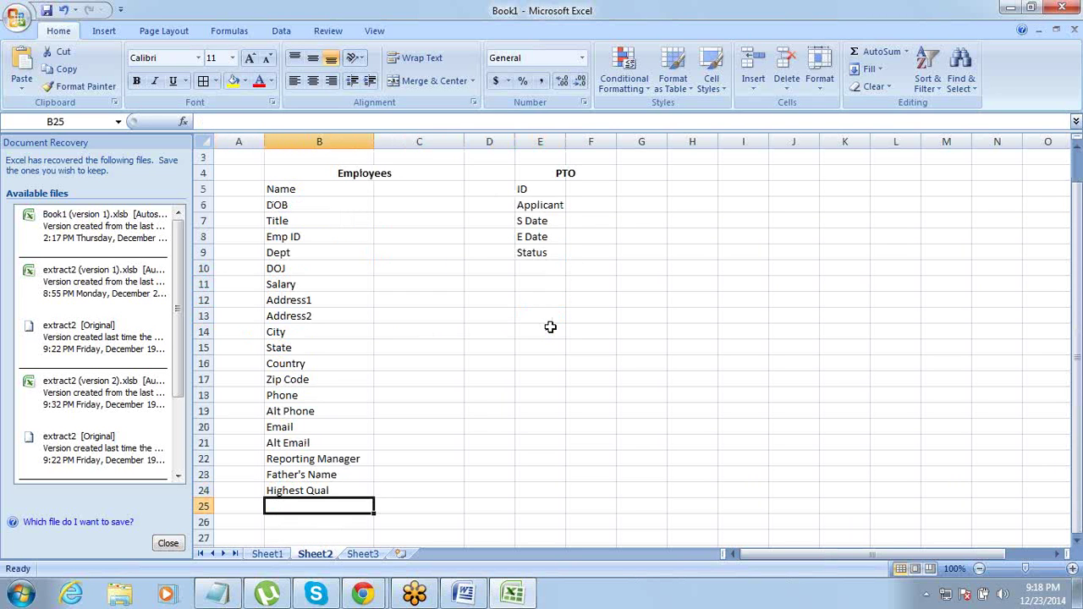
type("Bl")
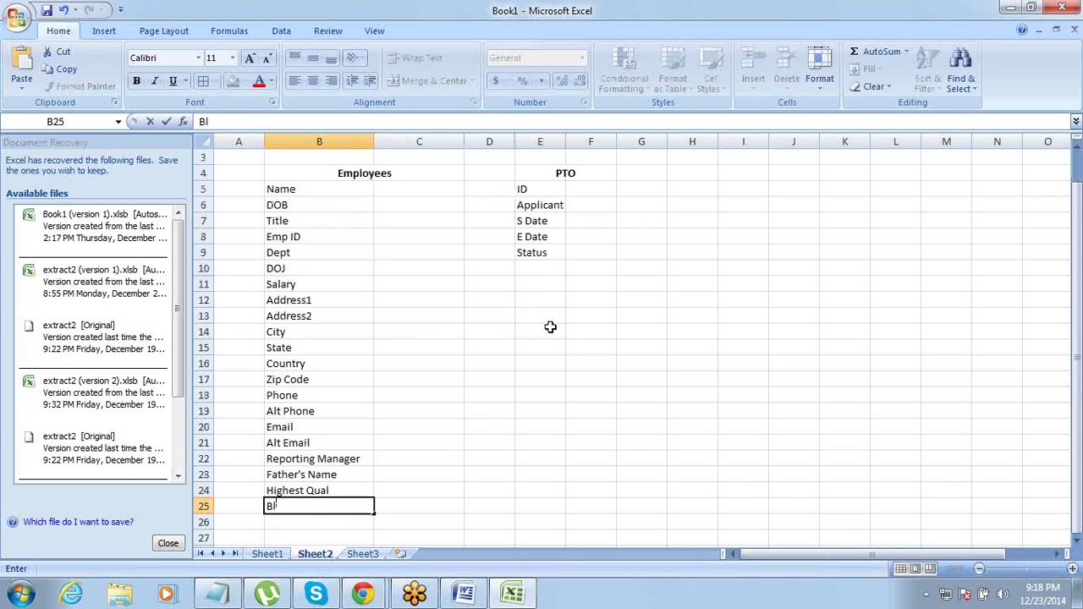
type("ood Group")
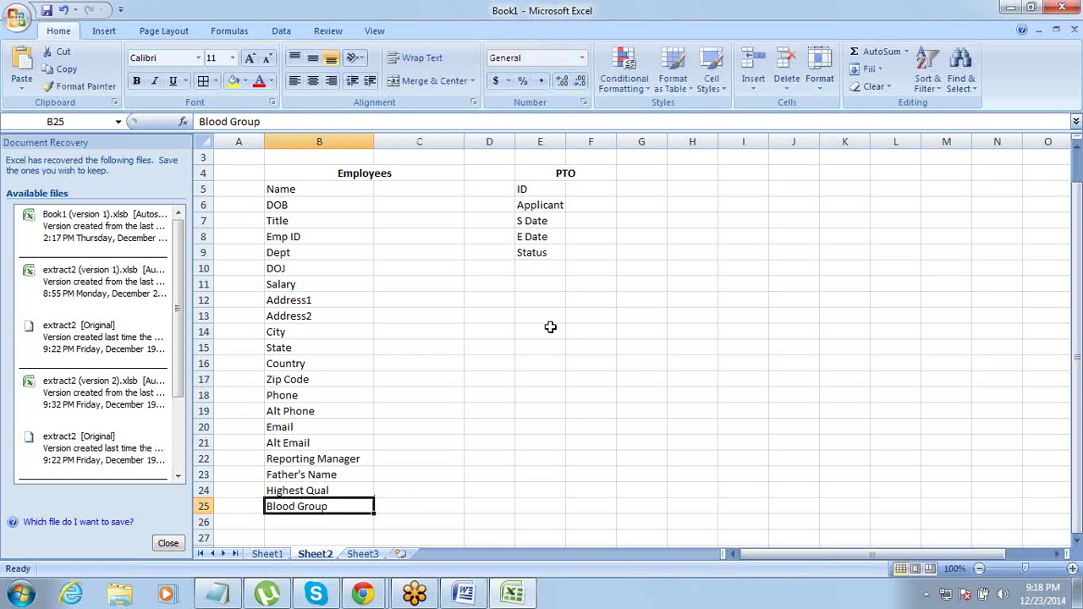
key("Return")
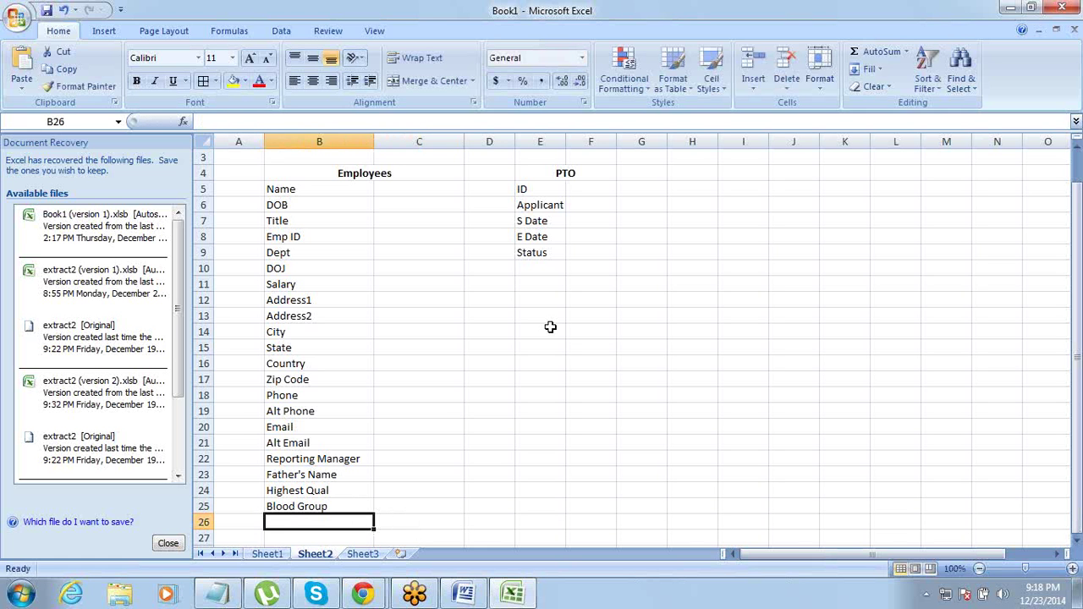
type("Health His")
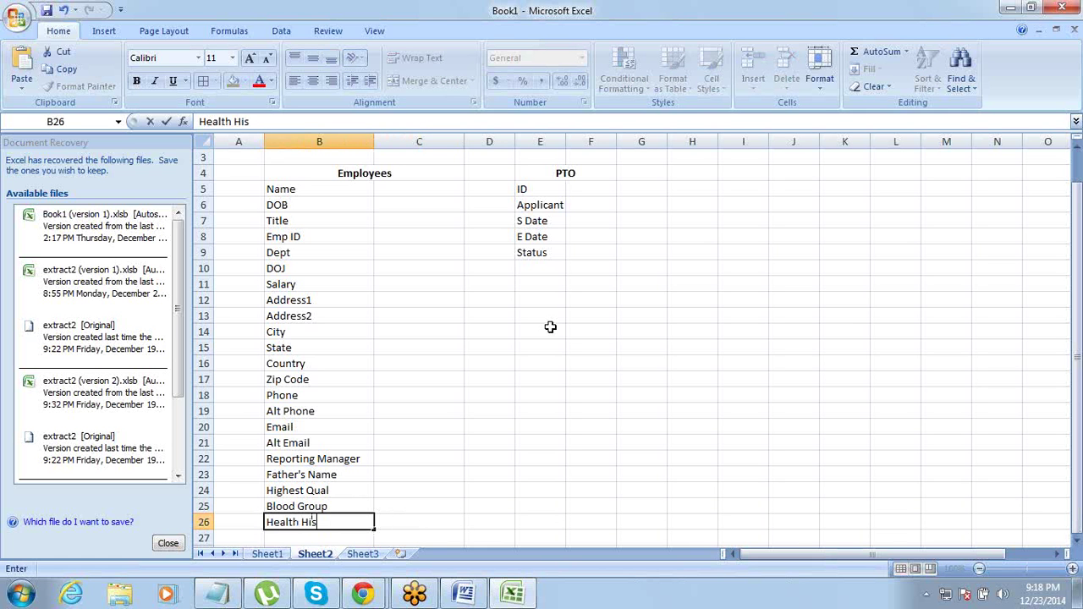
type("tory")
key("Tab")
key("Left")
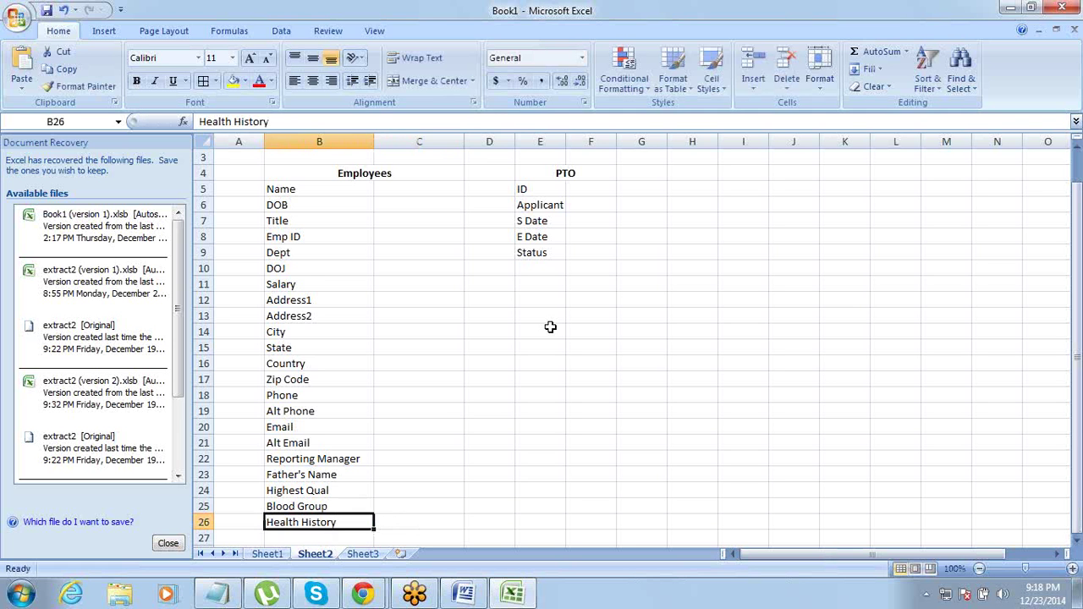
Review the object line in cell B2 and compare it with the Employees and PTO headings.
key("Right")
key("Left")
key("ctrl+Up")
key("Right")
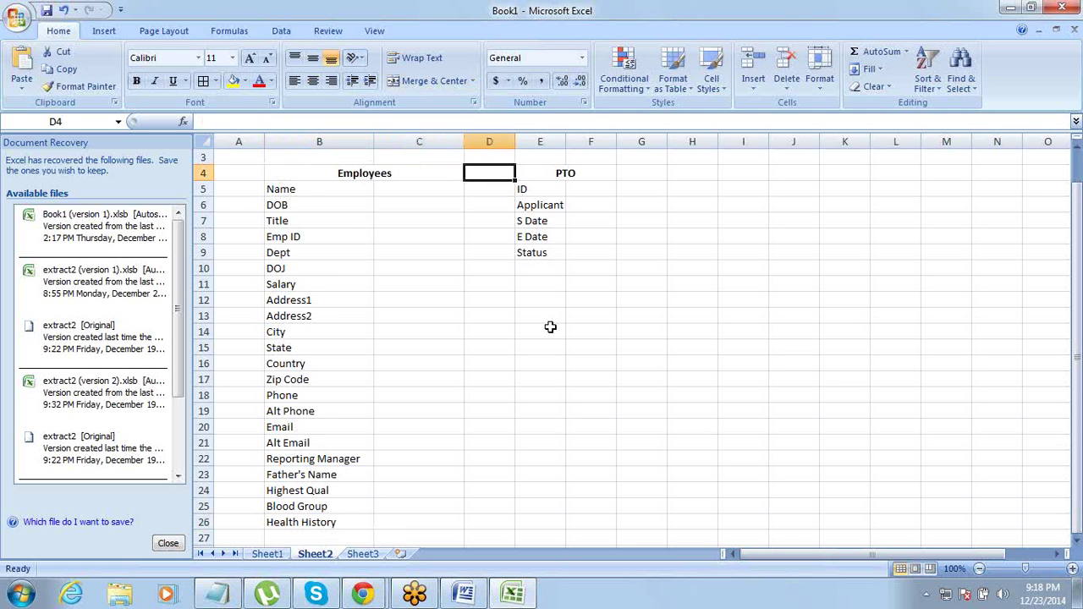
key("Up")
key("Up")
key("Left")
key("Left")
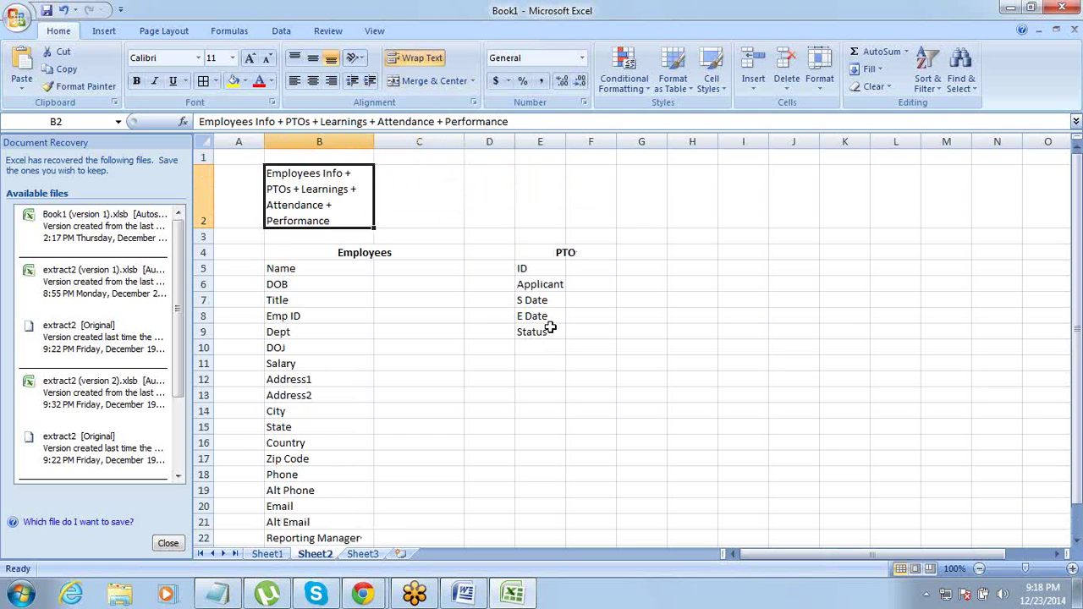
key("Right")
key("Right")
key("Down")
key("Down")
key("Right")
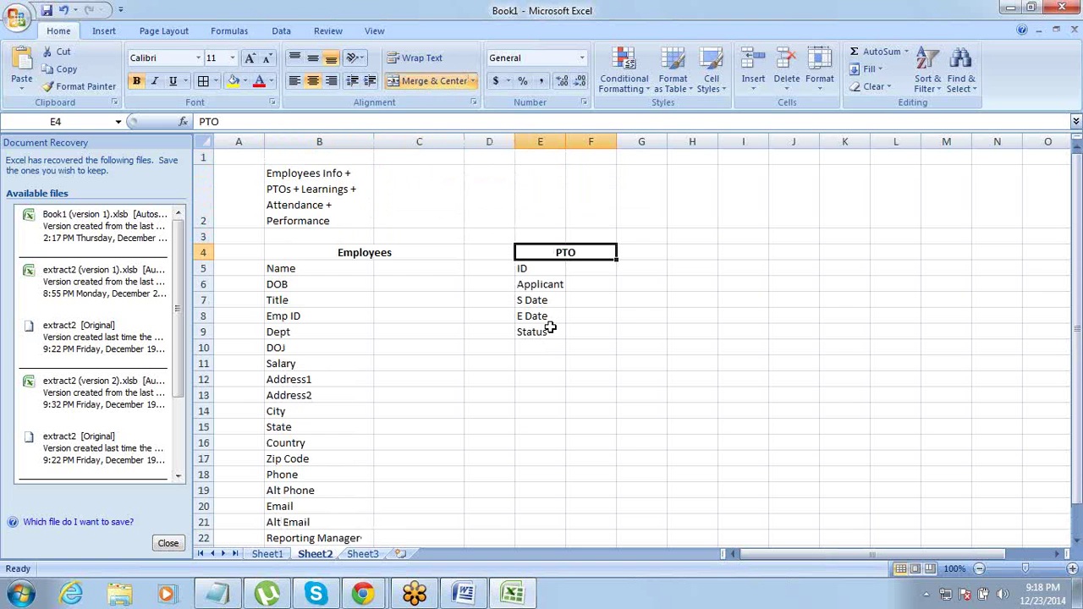
Review the PTO fields one by one, from ID through Applicant, S Date and E Date to Status.
key("Down")
key("Left")
key("Left")
key("Left")
key("Left")
key("Right")
key("Right")
key("Right")
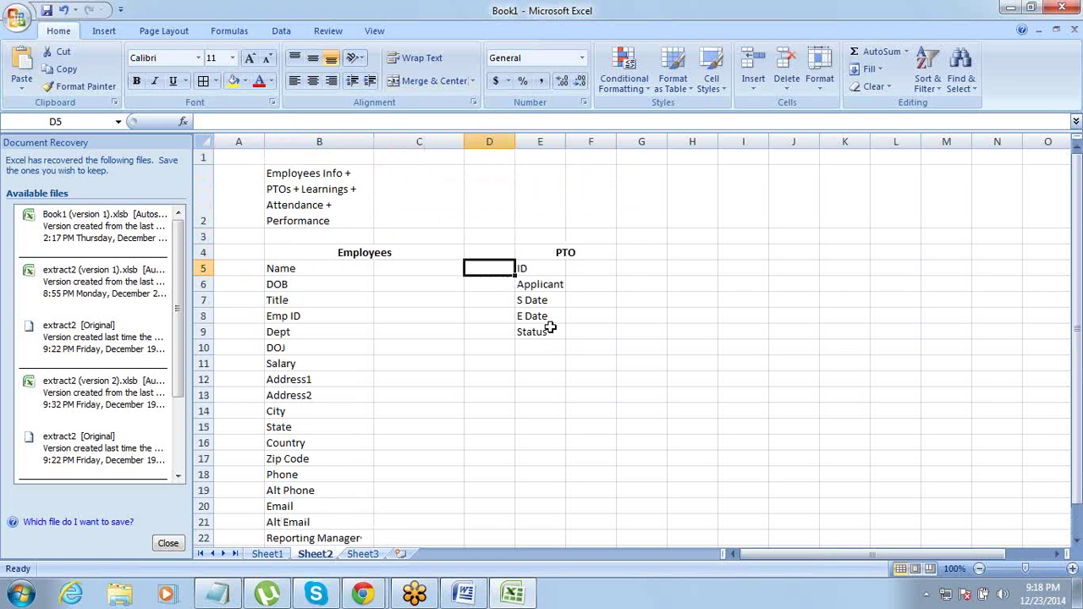
key("Right")
key("shift+Down")
key("Up")
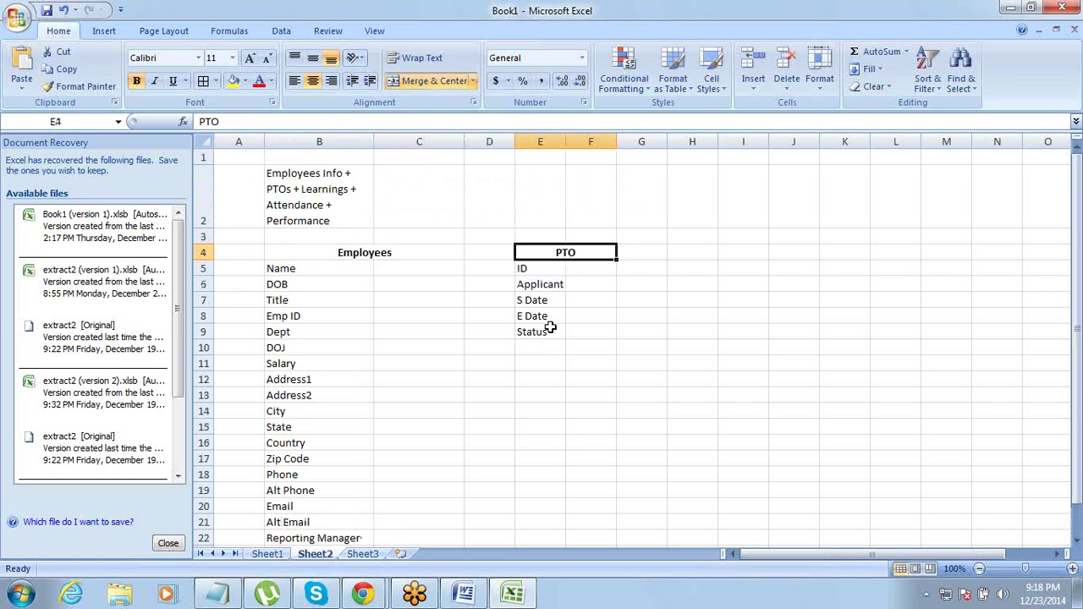
key("Down")
key("Down")
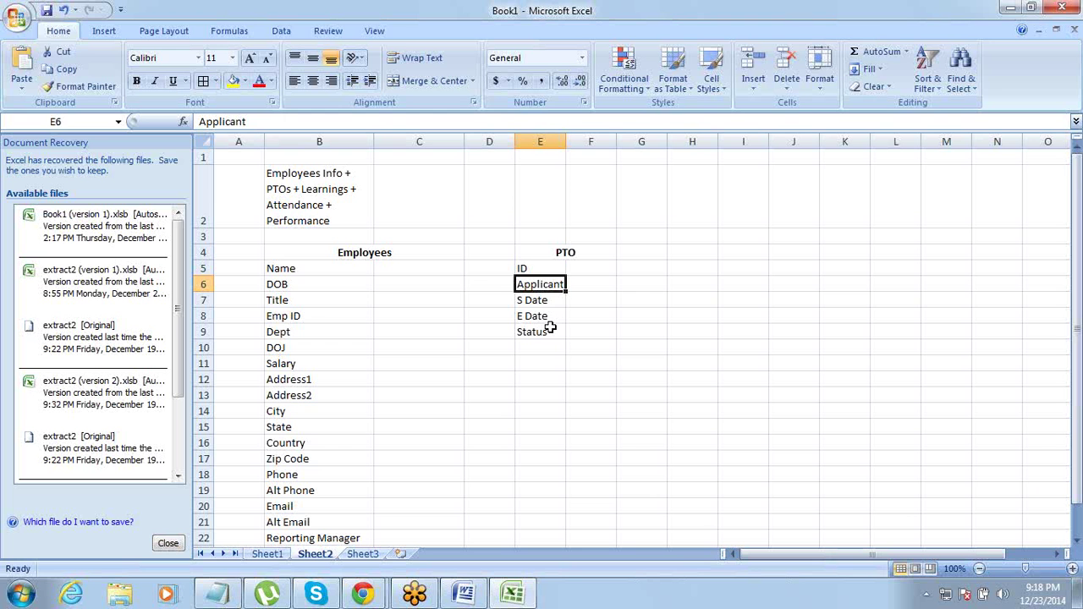
key("shift+Down")
key("shift+Down")
key("Up")
key("Down")
key("Down")
key("Down")
key("Down")
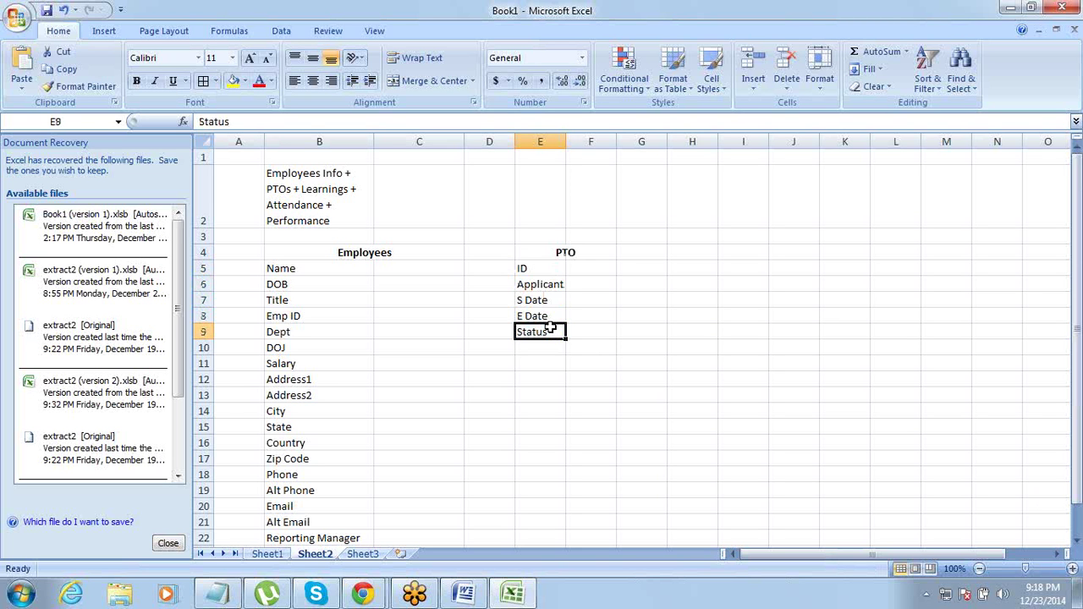
Add the fields "Reason" and "Approver" to the PTO list in cells E10 and E11, below Status.
key("Down")
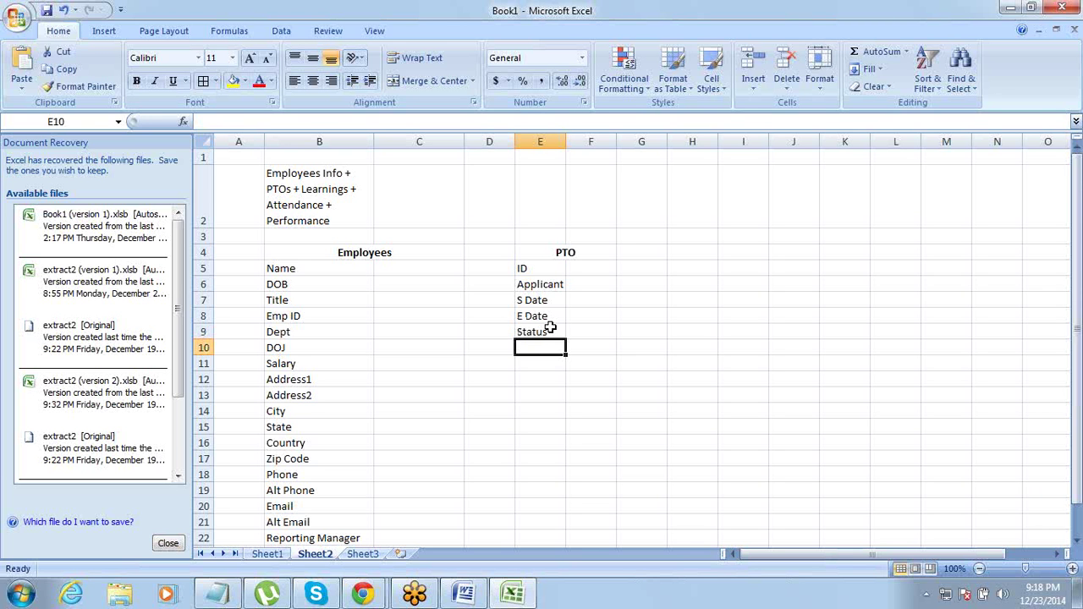
type("Reason")
key("Tab")
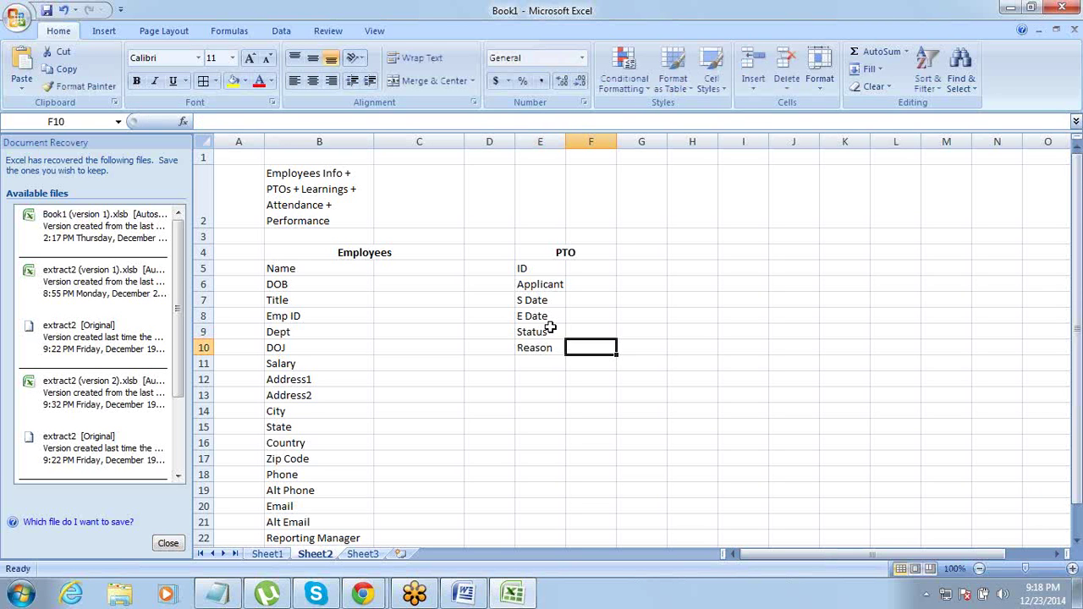
key("Return")
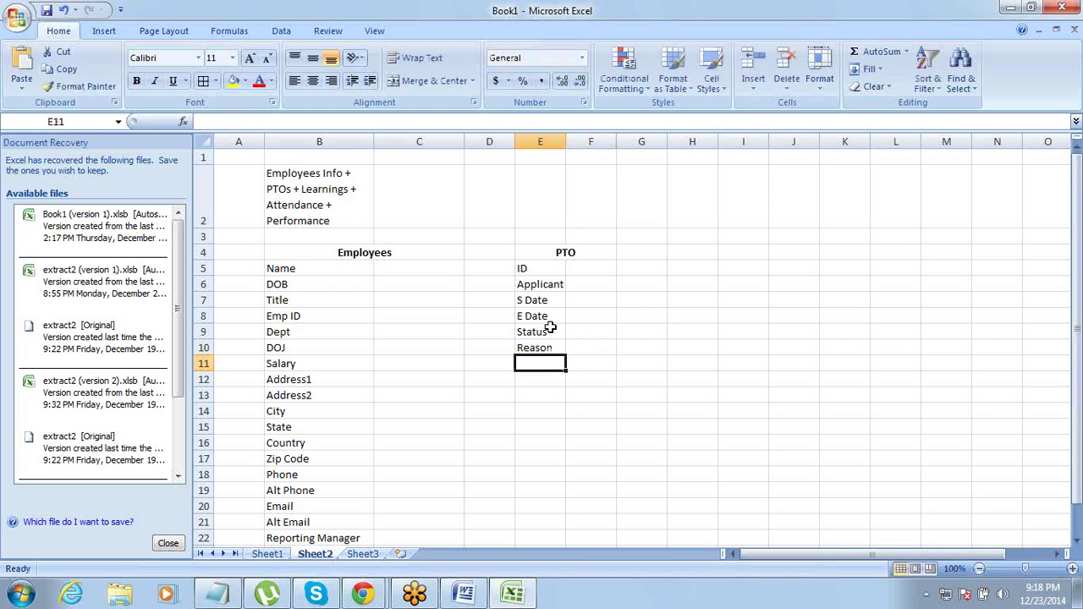
type("Approver")
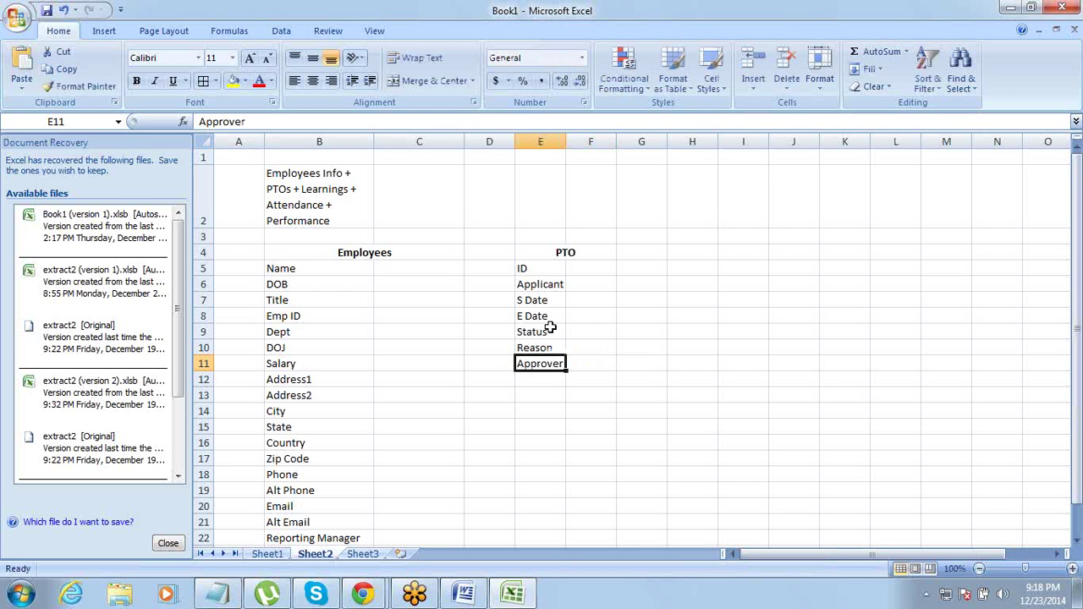
key("Return")
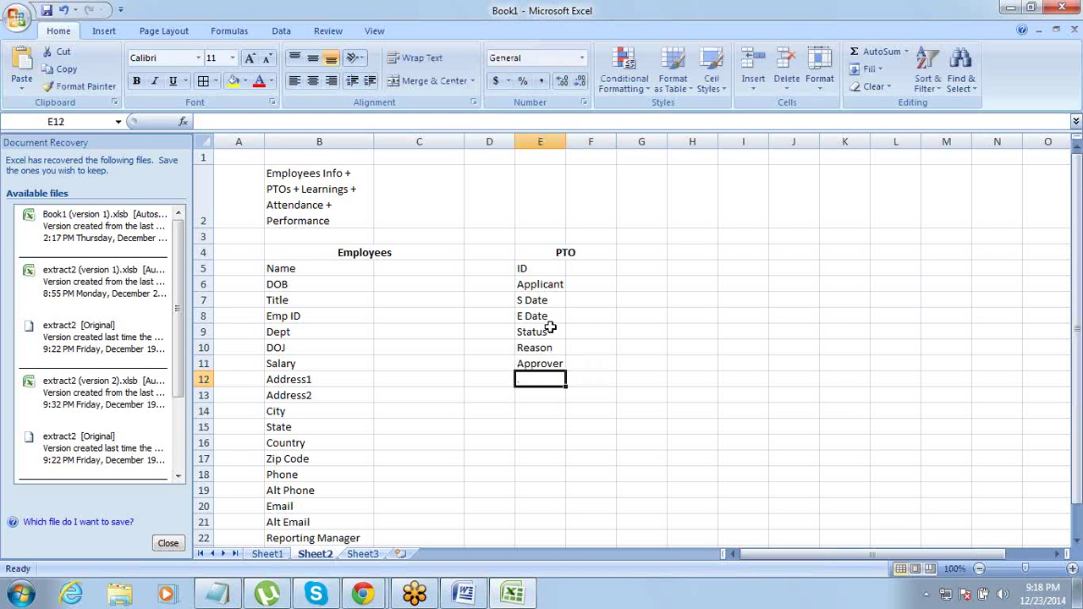
key("Up")
key("Up")
key("Up")
key("Up")
key("Up")
key("Up")
key("Up")
key("Up")
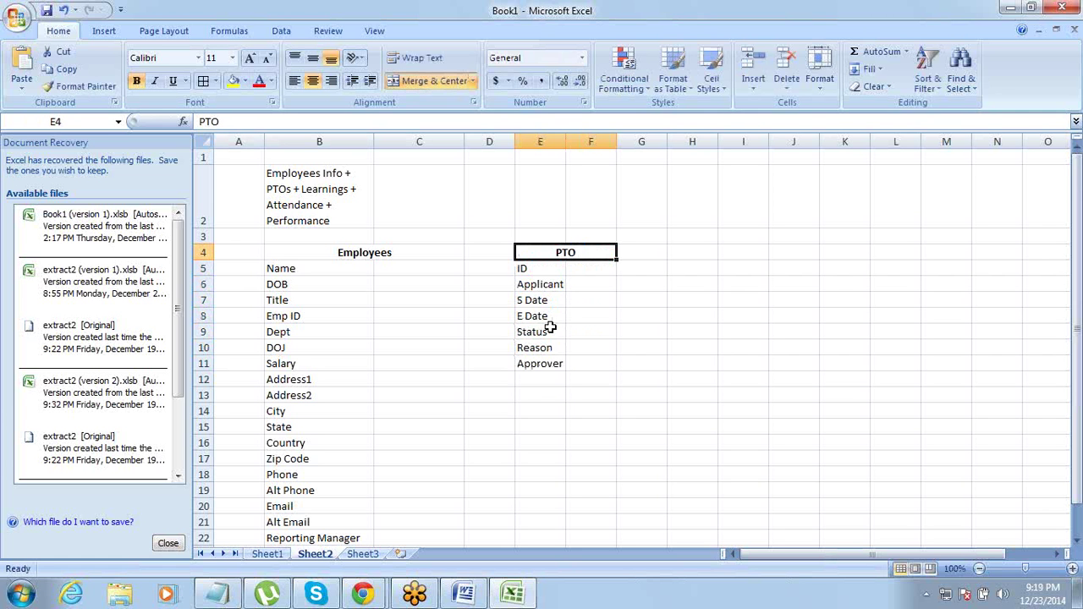
key("Left")
key("Left")
key("ctrl+shift+Down")
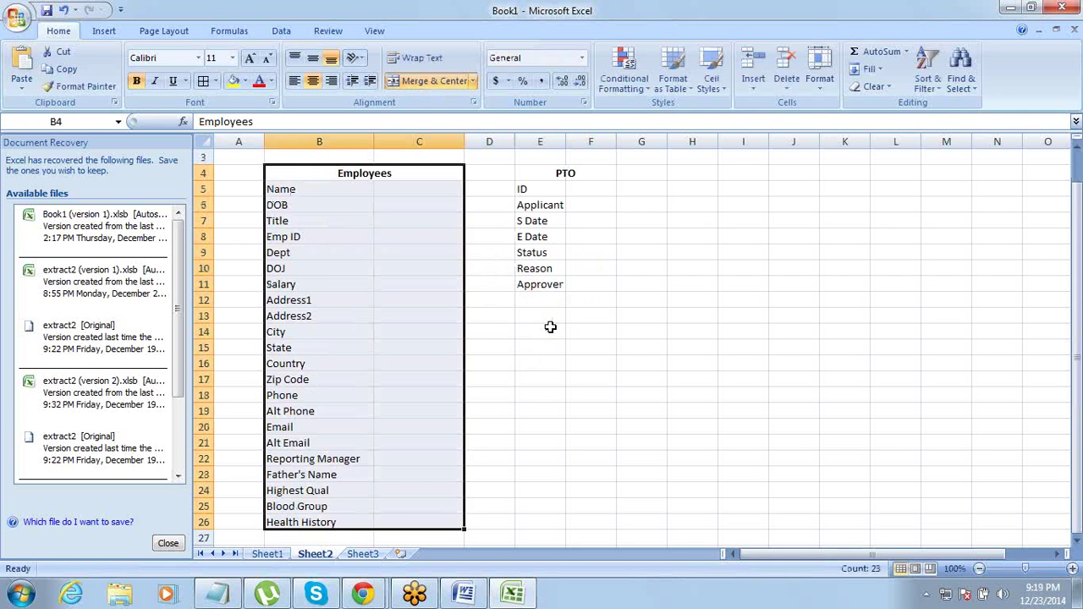
key("Up")
key("Down")
key("Right")
key("Right")
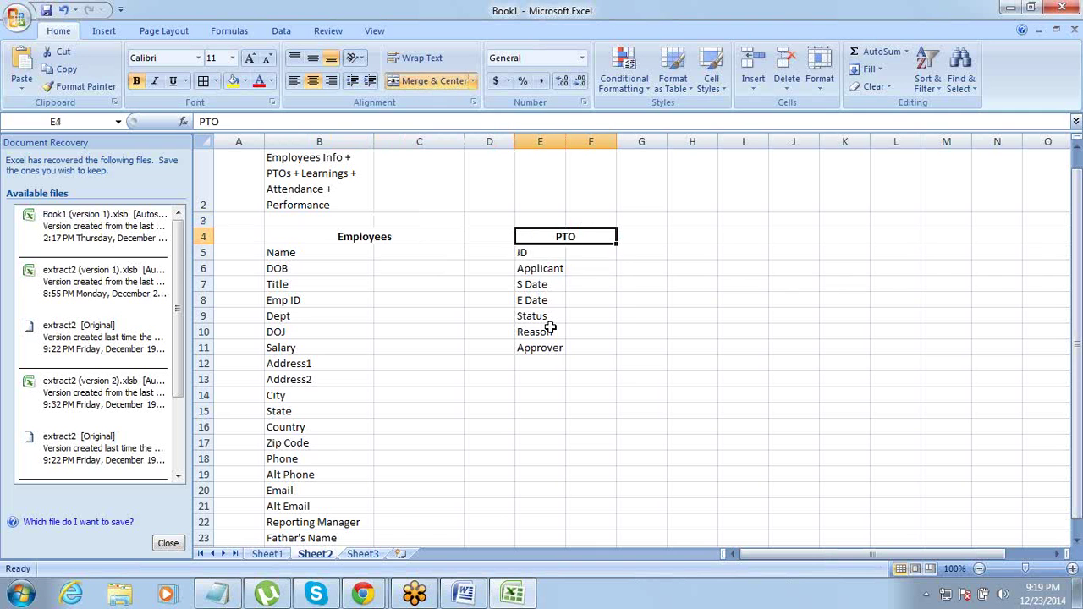
Apply all borders to the PTO table, from its heading through Approver in E4:F11.
key("shift+Down")
key("shift+Down")
key("shift+Down")
key("shift+Down")
key("shift+Down")
key("shift+Down")
key("shift+Down")
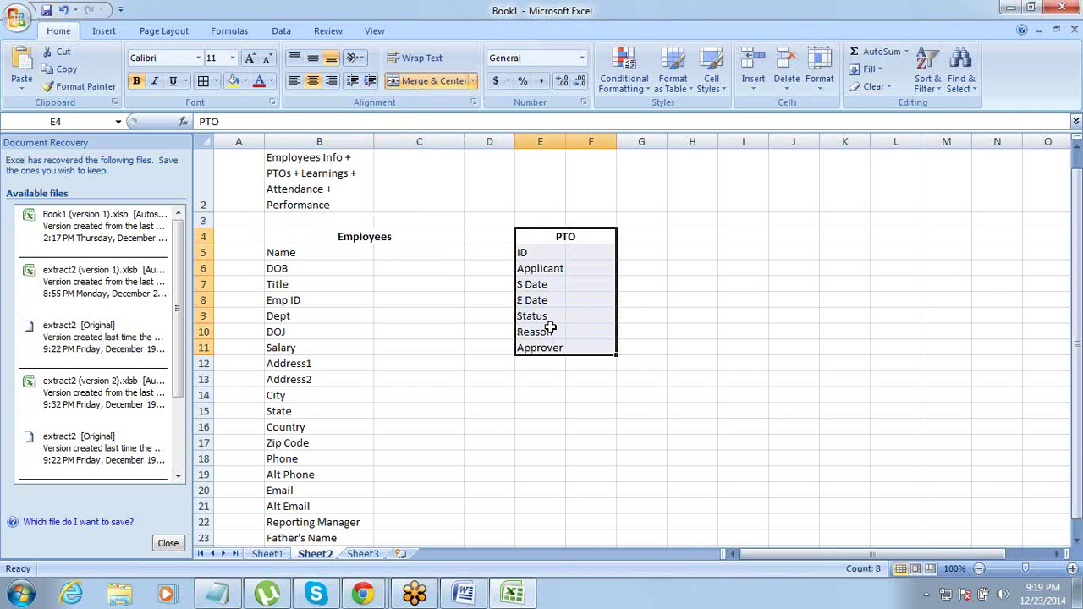
left_click(204, 82)
left_click(383, 237)
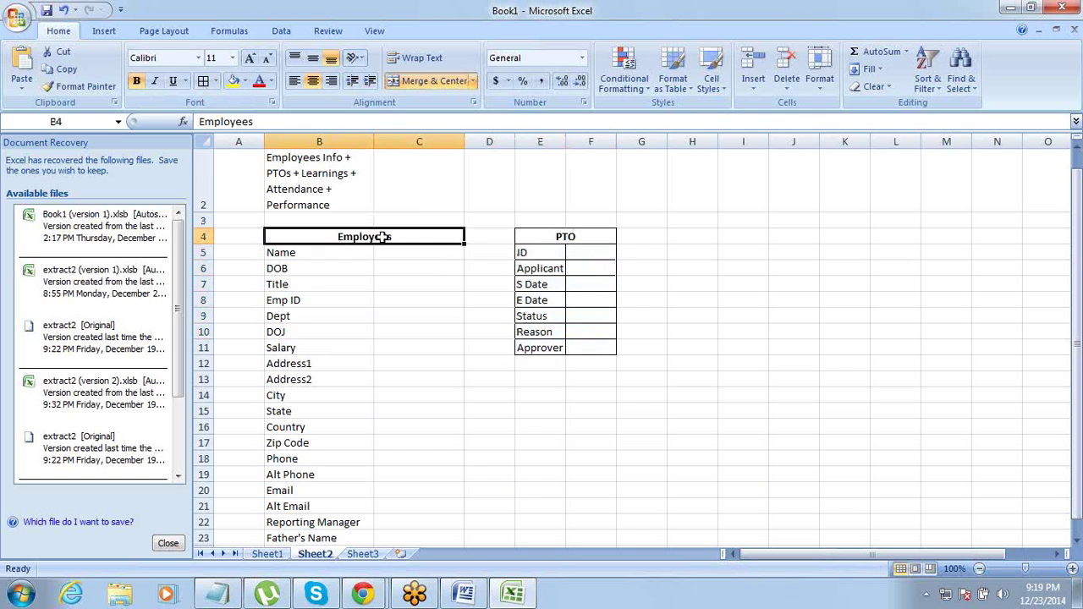
key("shift+Down")
key("shift+Down")
key("shift+Down")
key("shift+Down")
key("shift+Down")
key("shift+Down")
key("shift+Down")
key("shift+Down")
key("shift+Down")
key("shift+Down")
key("shift+Down")
key("shift+Down")
key("shift+Down")
key("shift+Down")
key("shift+Down")
key("shift+Down")
key("shift+Down")
key("shift+Down")
key("shift+Down")
key("shift+Down")
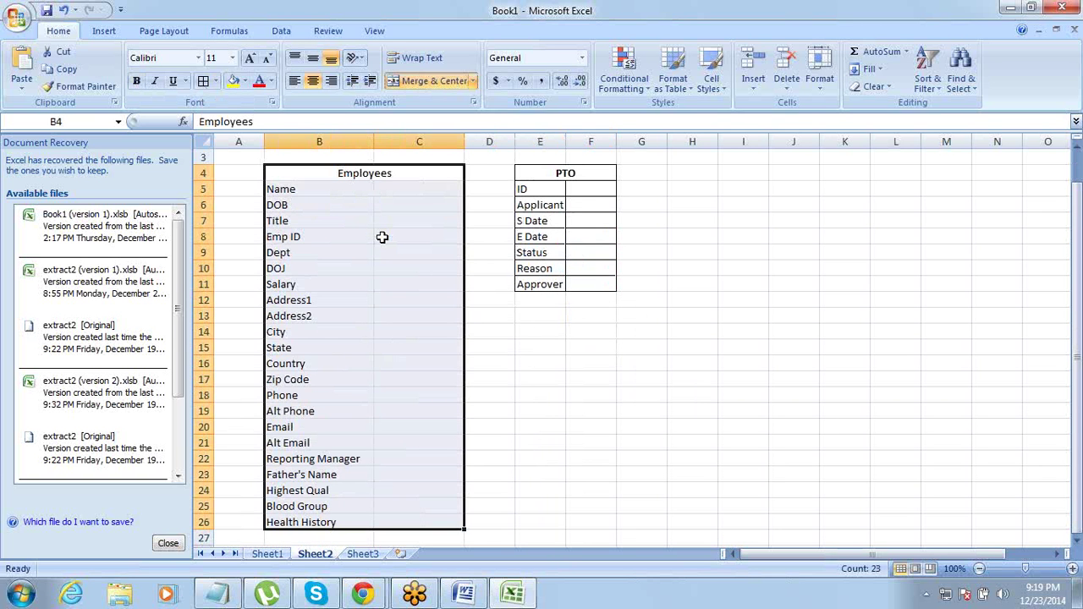
key("shift+Up")
key("shift+Up")
key("shift+Up")
key("shift+Up")
key("shift+Up")
key("shift+Up")
key("shift+Up")
key("shift+Up")
key("shift+Up")
key("shift+Up")
key("shift+Up")
key("shift+Up")
key("shift+Up")
key("shift+Up")
key("shift+Up")
key("shift+Up")
key("shift+Up")
key("shift+Up")
key("shift+Up")
key("shift+Up")
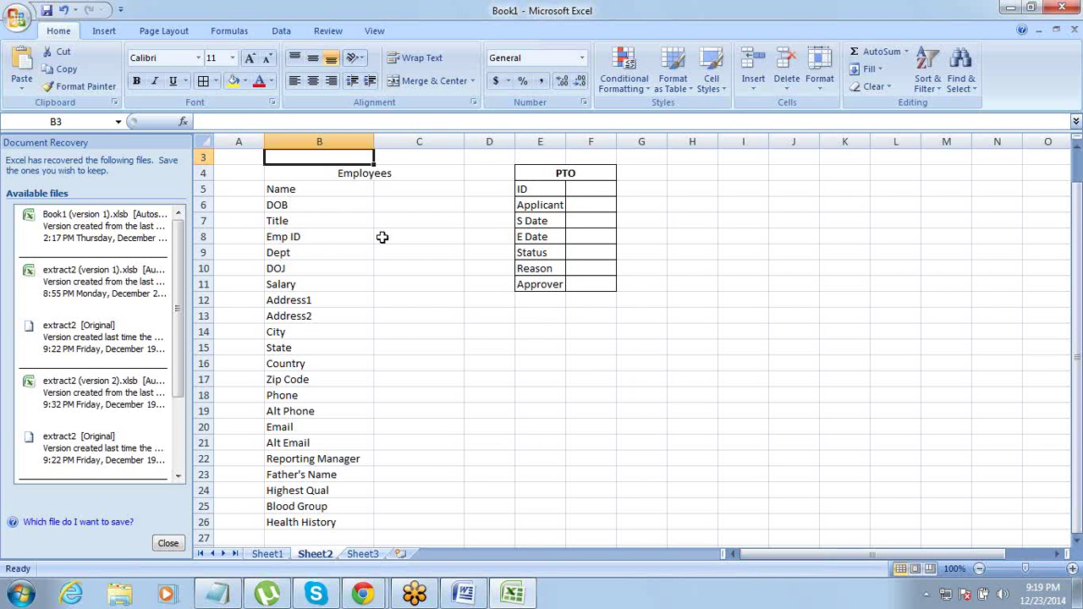
key("ctrl+b")
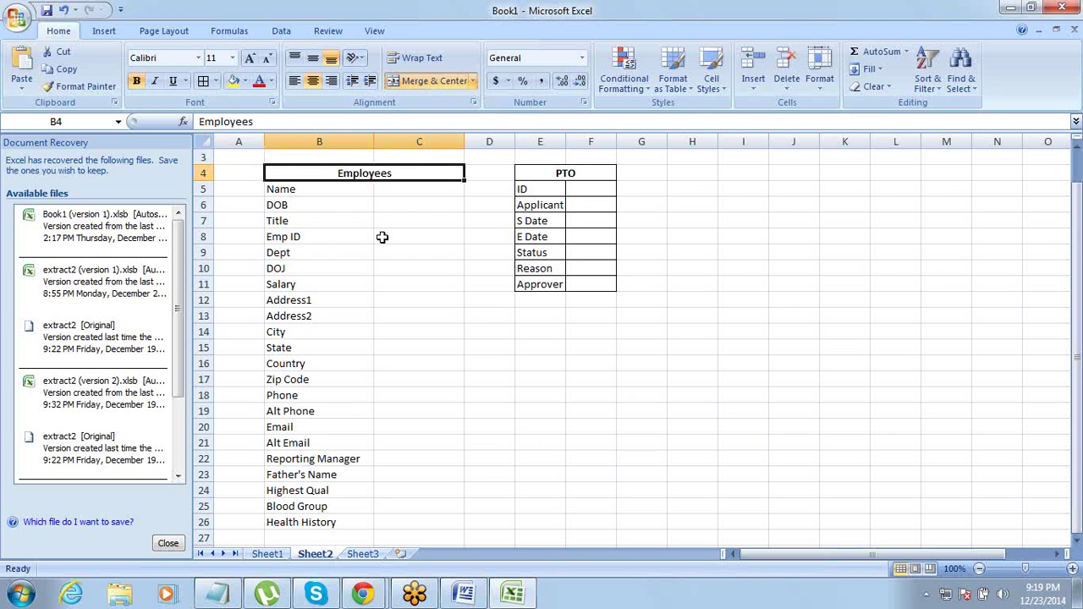
Apply all borders to the Employees table, from its heading through Health History in B4:C26.
key("ctrl+shift+Down")
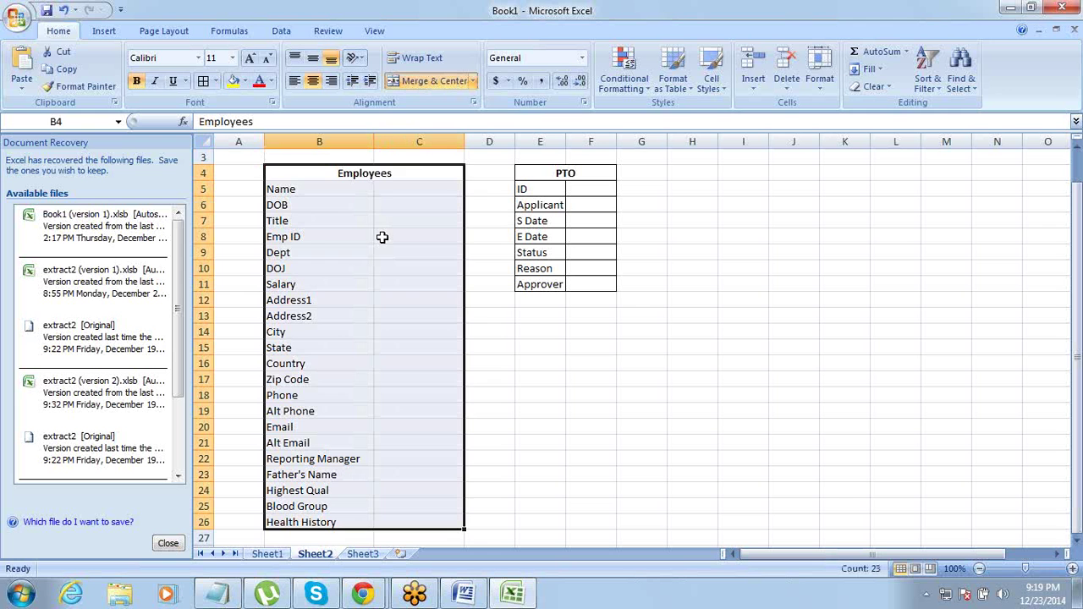
left_click(204, 80)
left_click(358, 267)
scroll(361, 268, "up", 1)
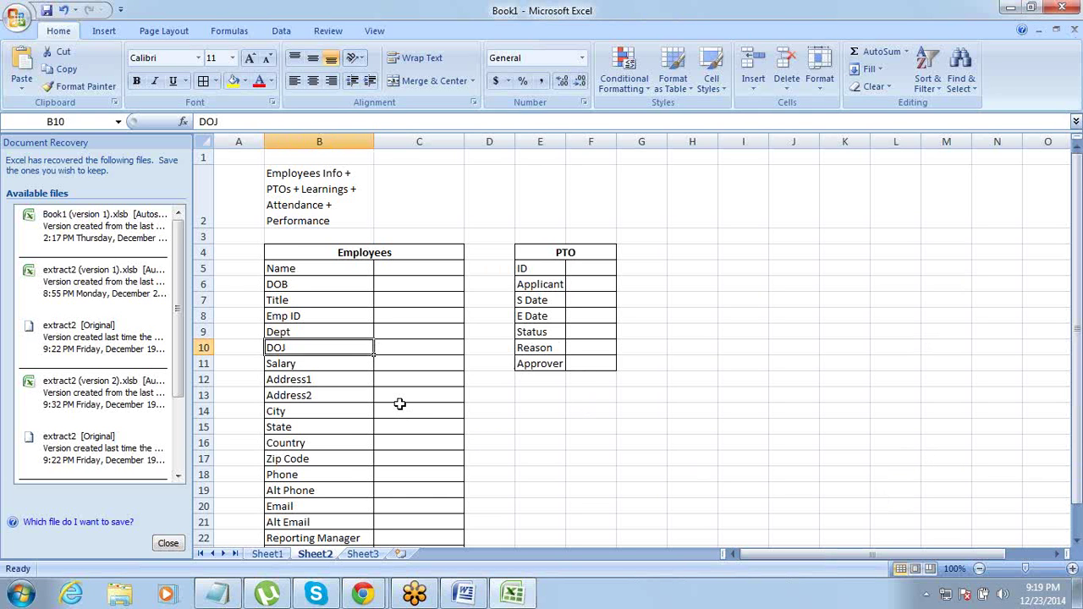
Add the field "Visa Status" to the end of the Employees list in cell B27.
scroll(400, 403, "down", 5)
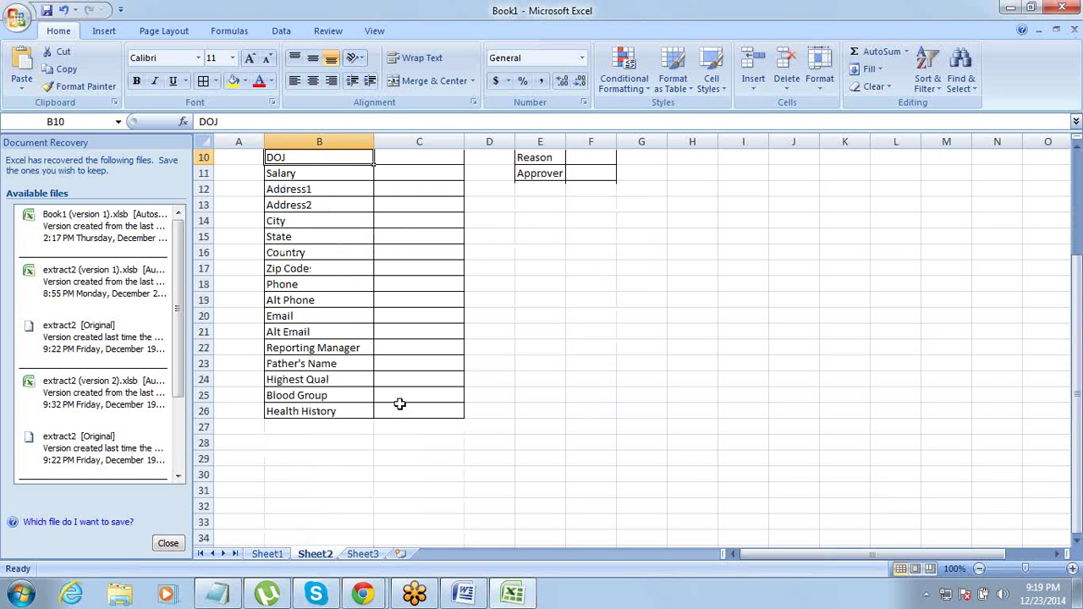
left_click(356, 333)
type("V")
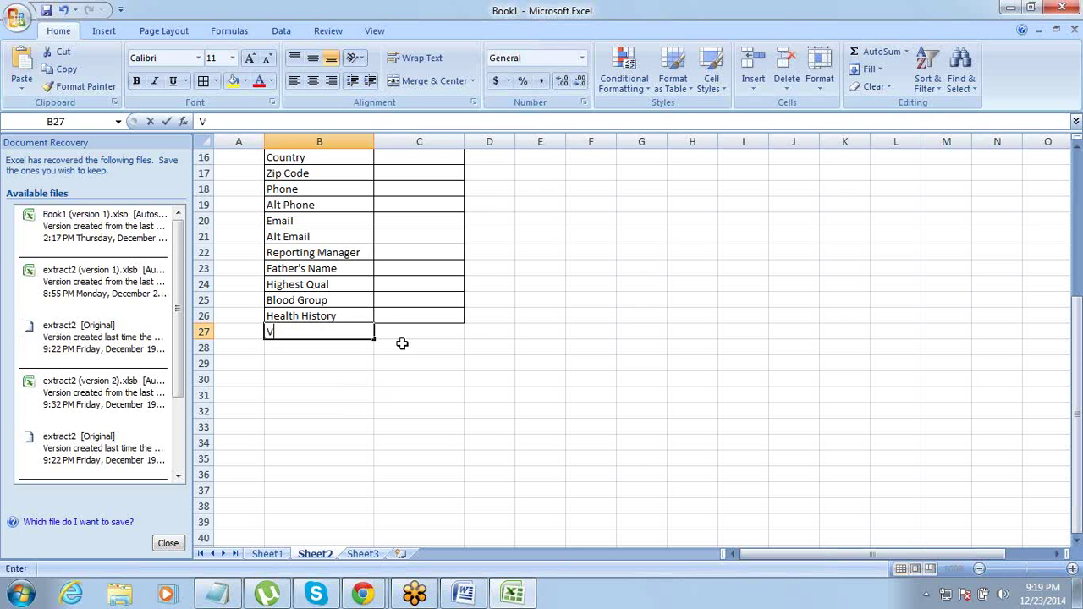
type("isa Stat")
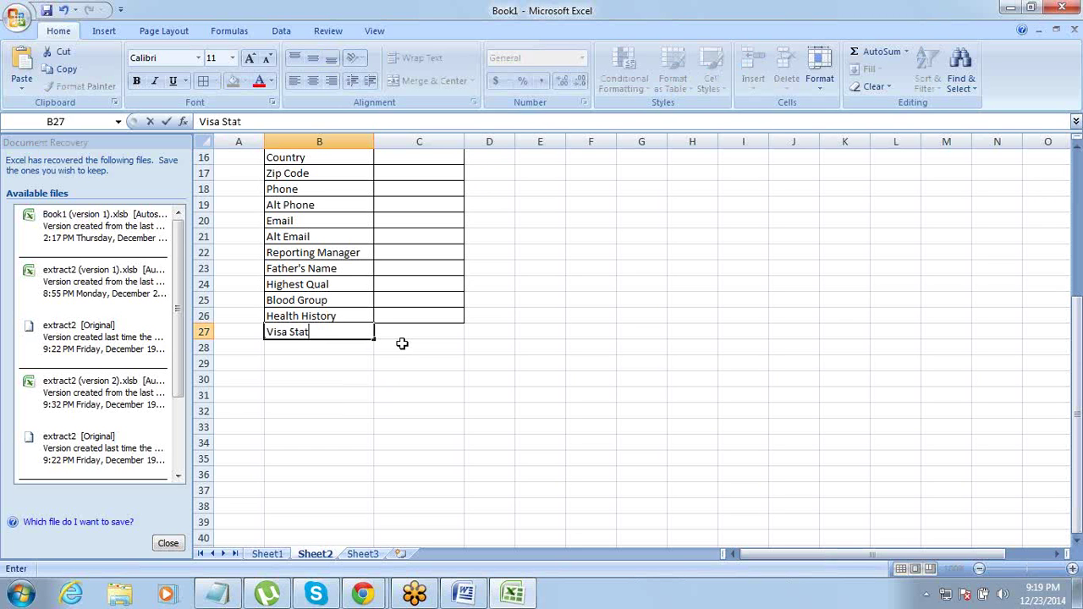
type("us")
key("Left")
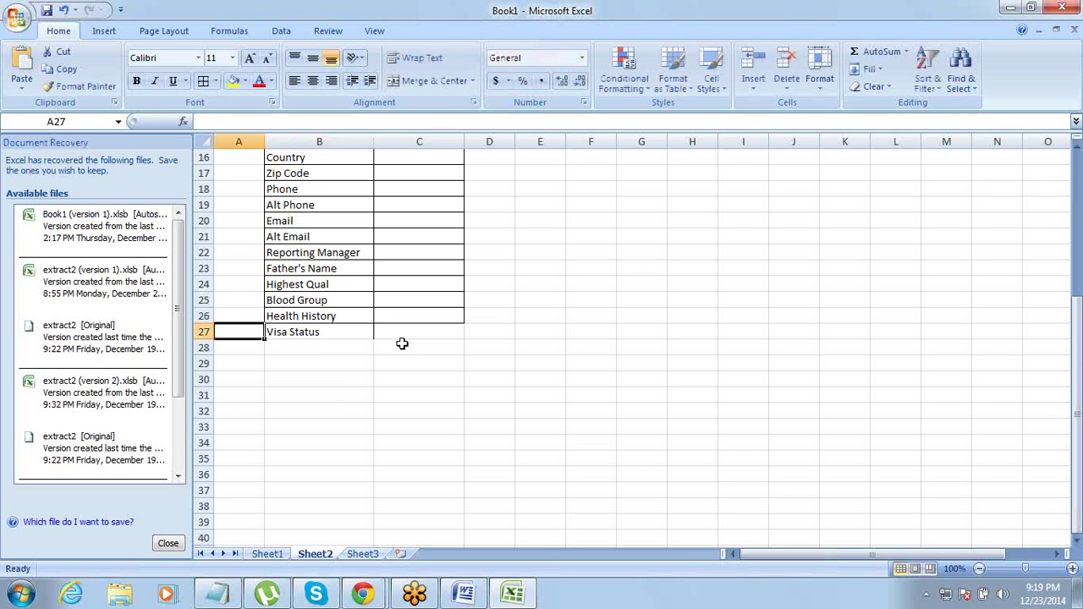
Merge and center cells E13:F13 below the PTO table.
key("Right")
key("Right")
key("Left")
key("ctrl+Up")
key("ctrl+Up")
key("ctrl+Up")
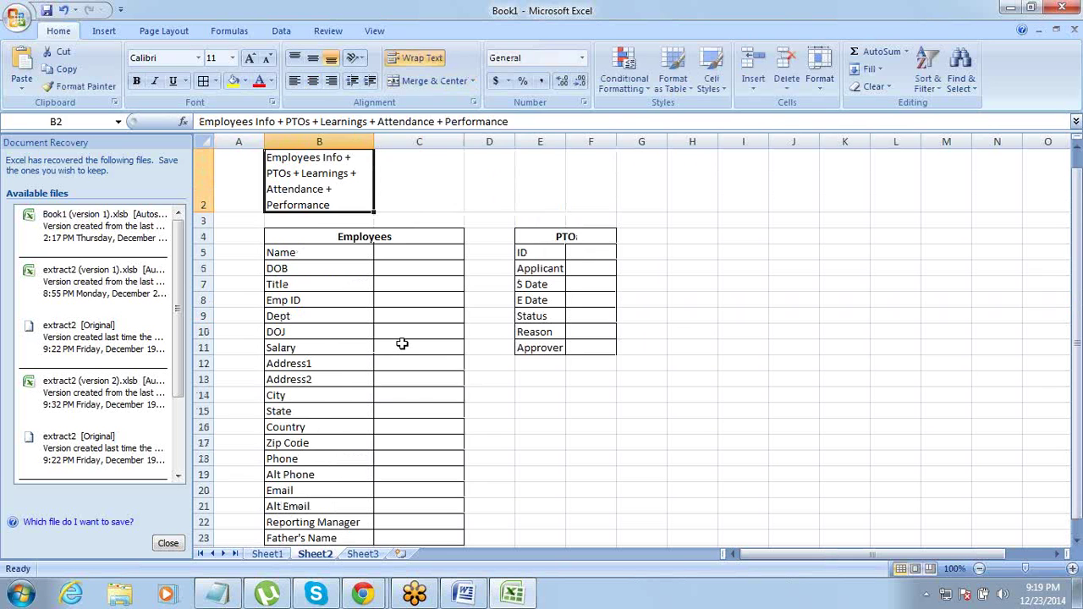
key("Right")
key("Right")
key("Down")
key("Down")
key("Down")
key("Down")
key("Down")
key("Down")
key("Down")
key("Down")
key("Down")
key("Down")
key("Down")
key("Down")
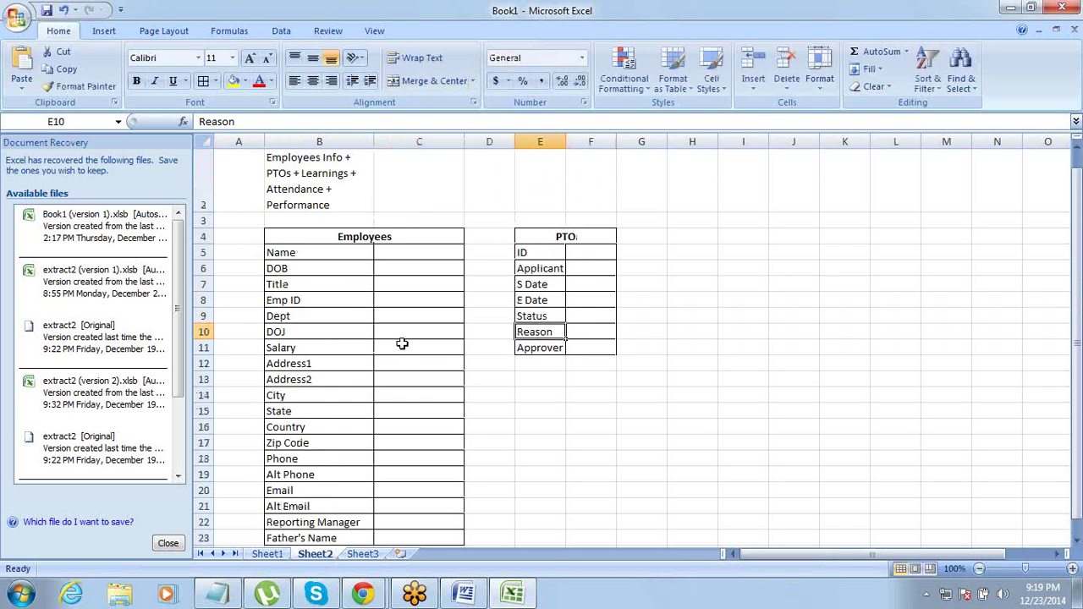
key("Right")
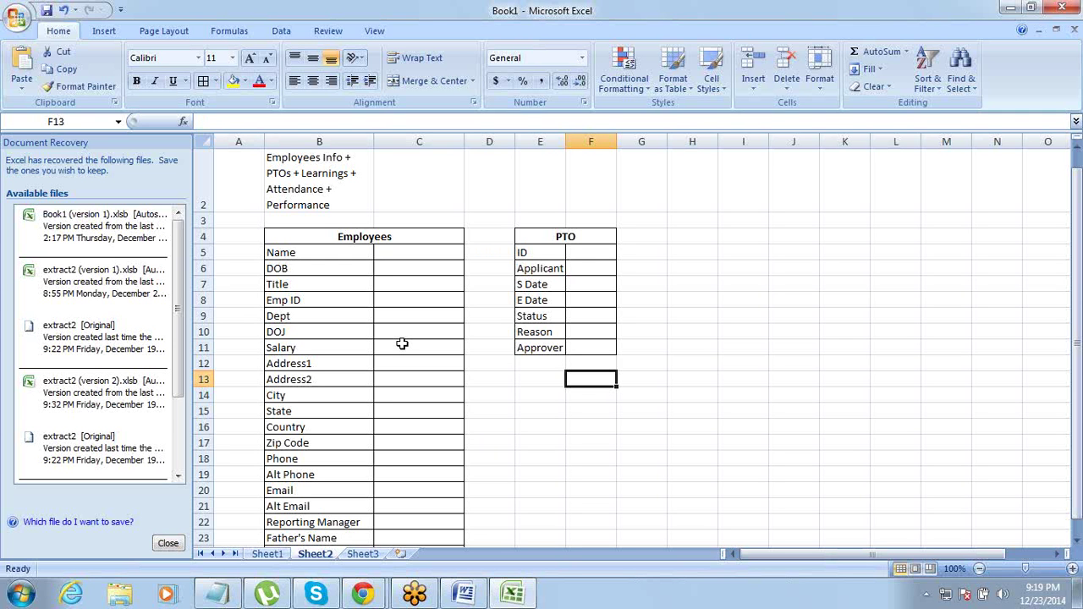
key("Left")
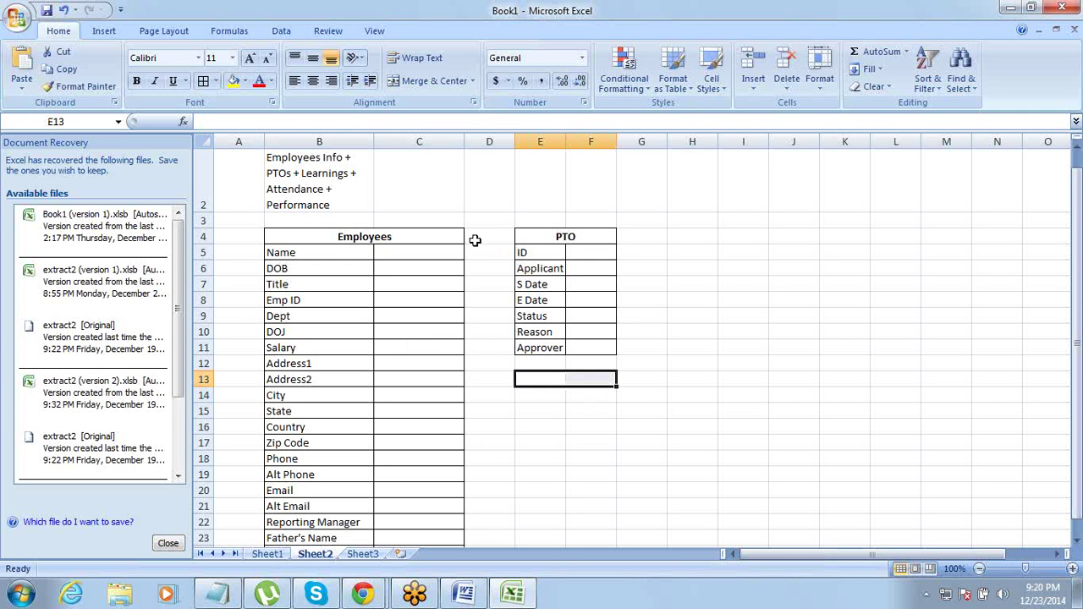
left_click(433, 80)
Enter the heading "Courses" in the merged cell E13 and make it bold.
type("Courses")
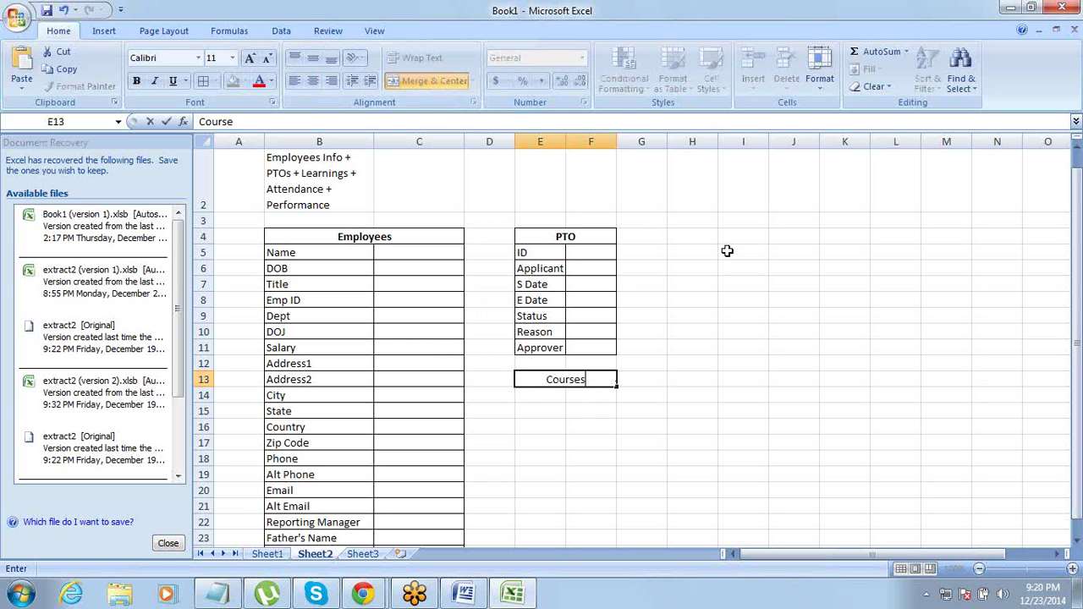
key("Tab")
key("Left")
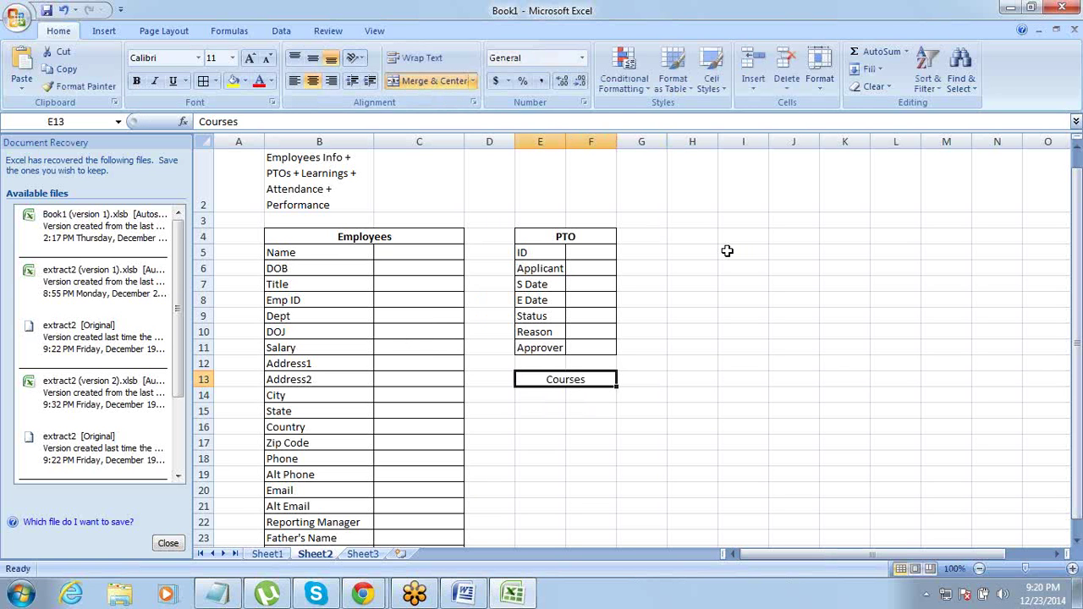
key("ctrl+b")
key("Down")
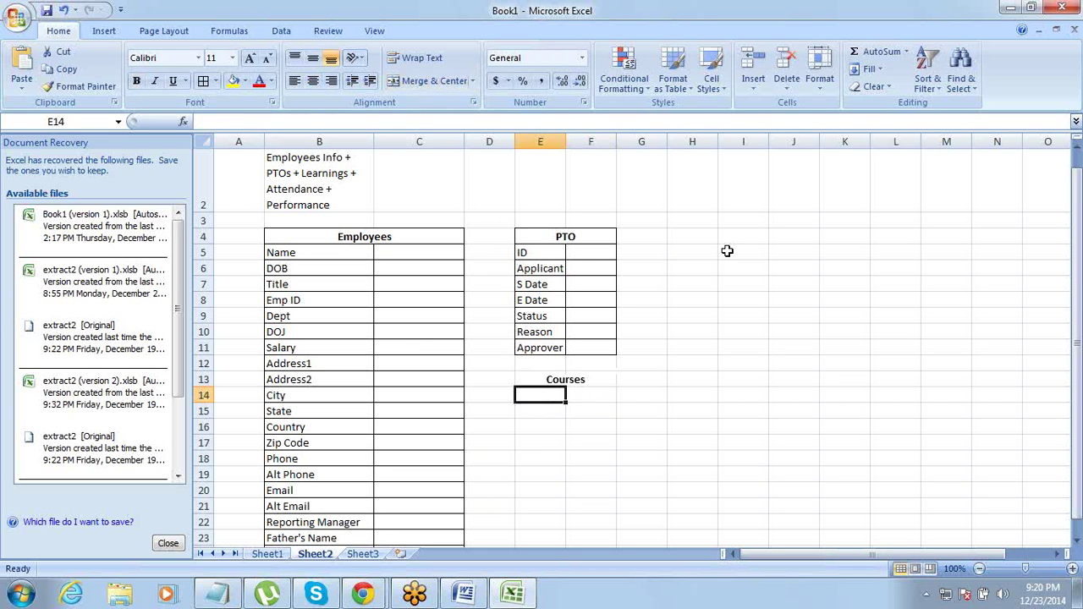
List the fields "ID", "Type" and "Name" under the Courses heading in cells E14 to E16.
type("ID")
key("Return")
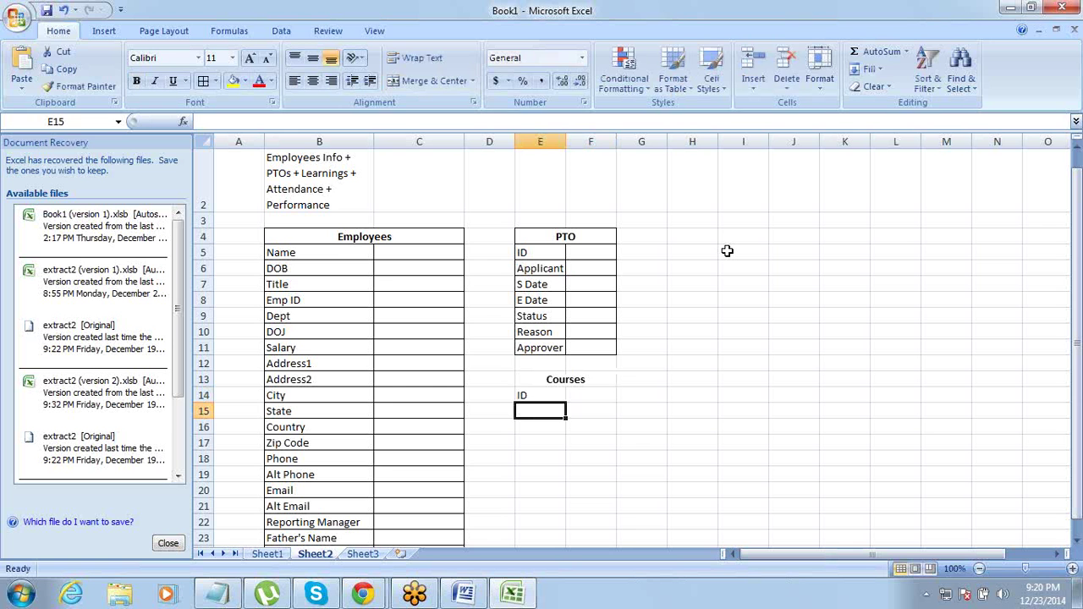
type("Type")
key("Tab")
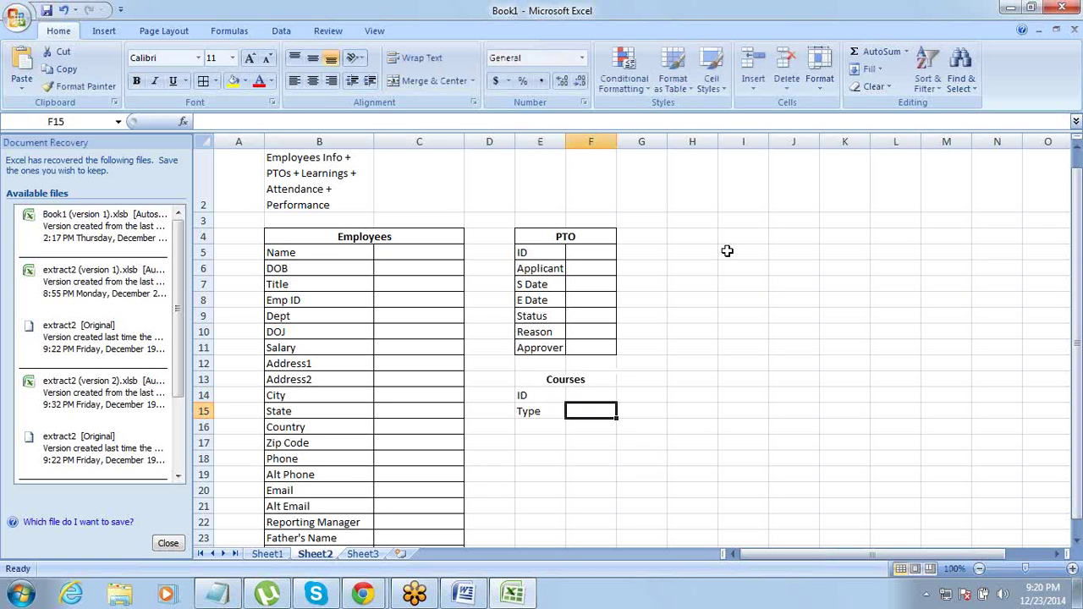
key("Return")
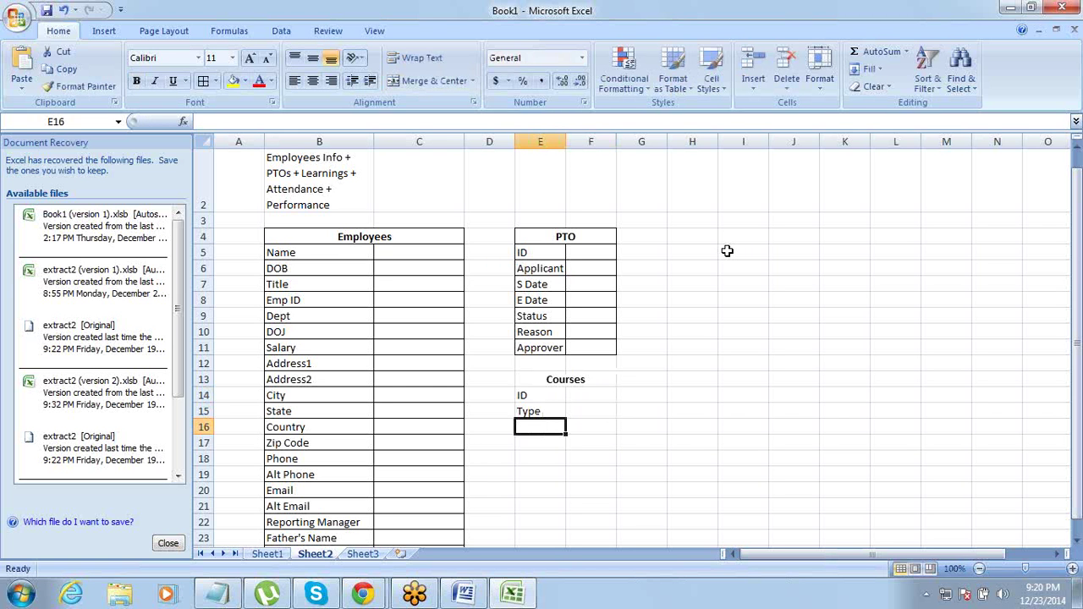
type("Na")
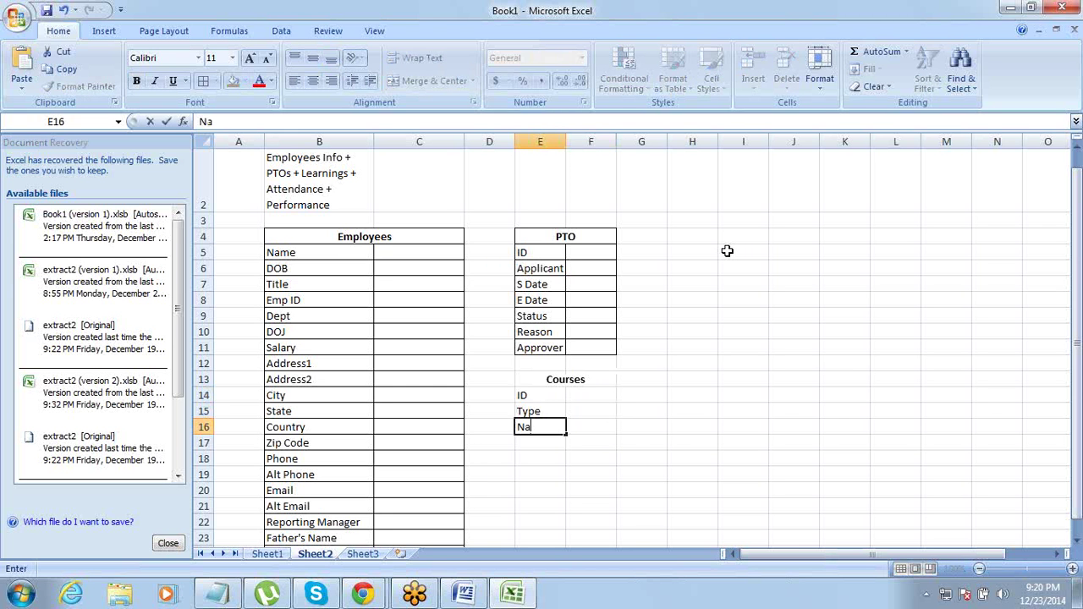
type("n")
key("BackSpace")
type("me")
key("Tab")
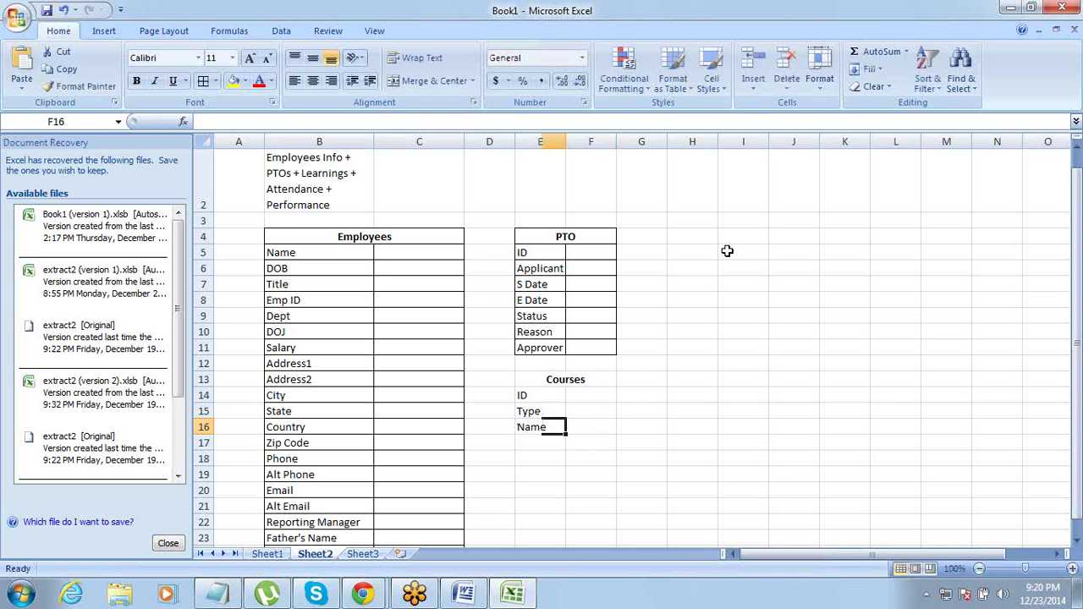
key("Return")
Add the field "Credits" to the Courses list in cell E17, correcting its spelling.
type("Creits")
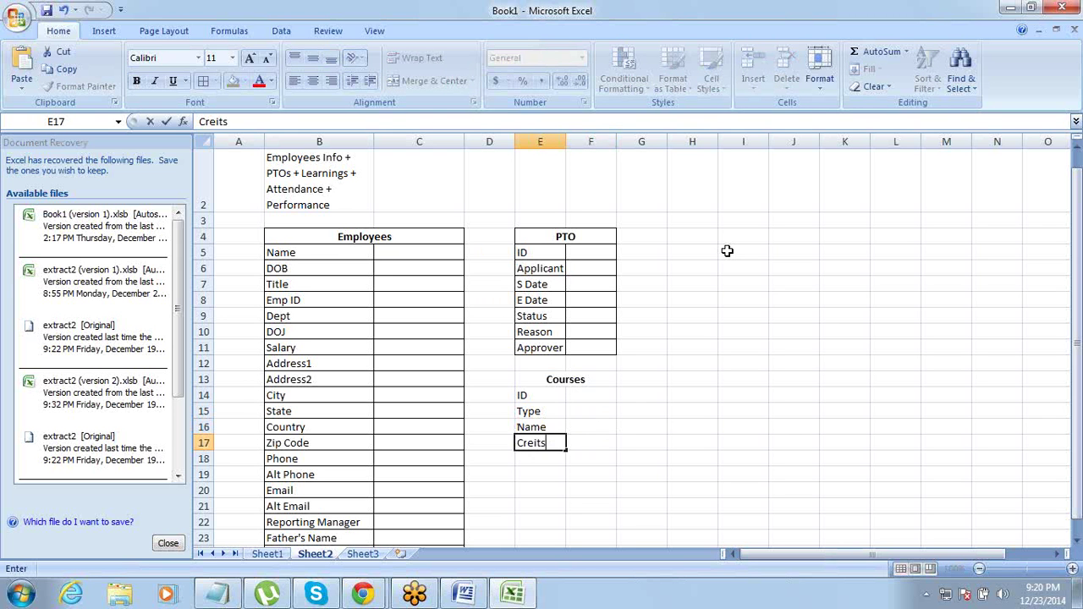
key("Tab")
key("Left")
key("F2")
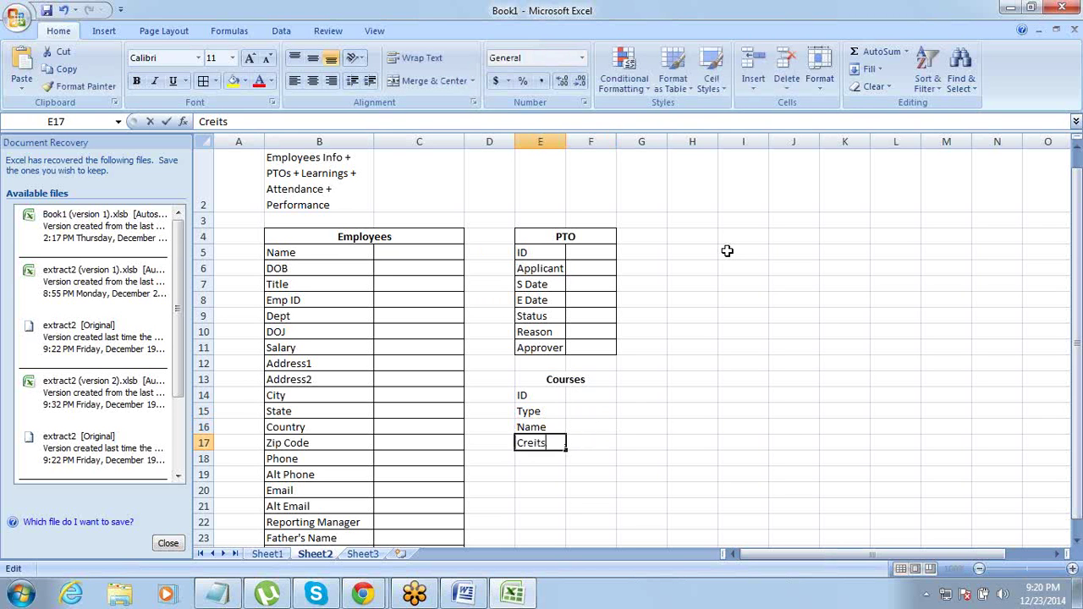
key("Left")
key("Left")
key("Left")
type("d")
key("Return")
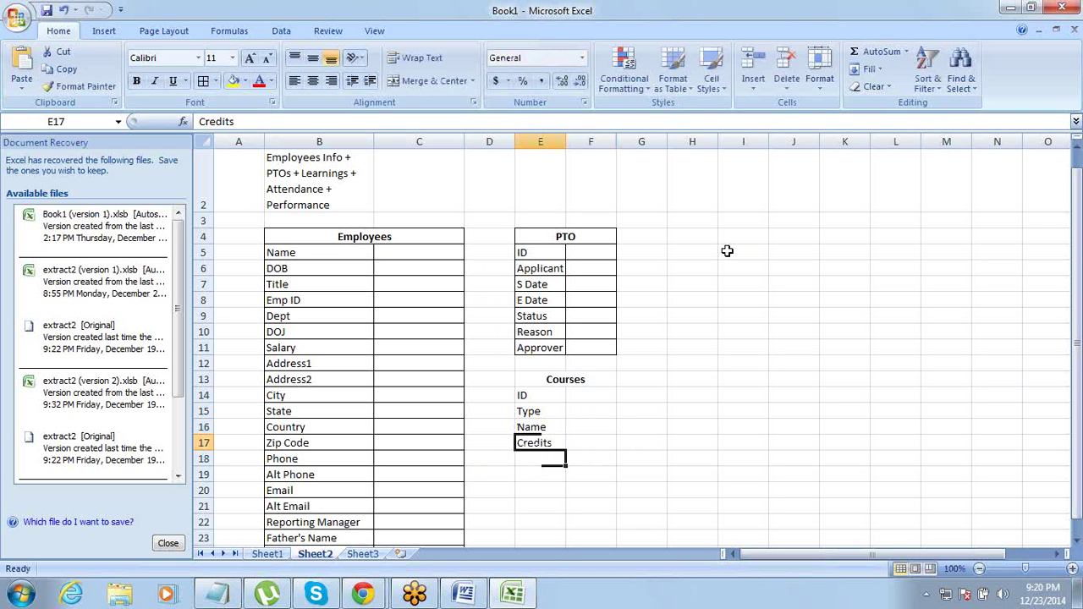
Add the fields "Duration" and "Deescription" to the Courses list in cells E18 and E19.
type("Durations")
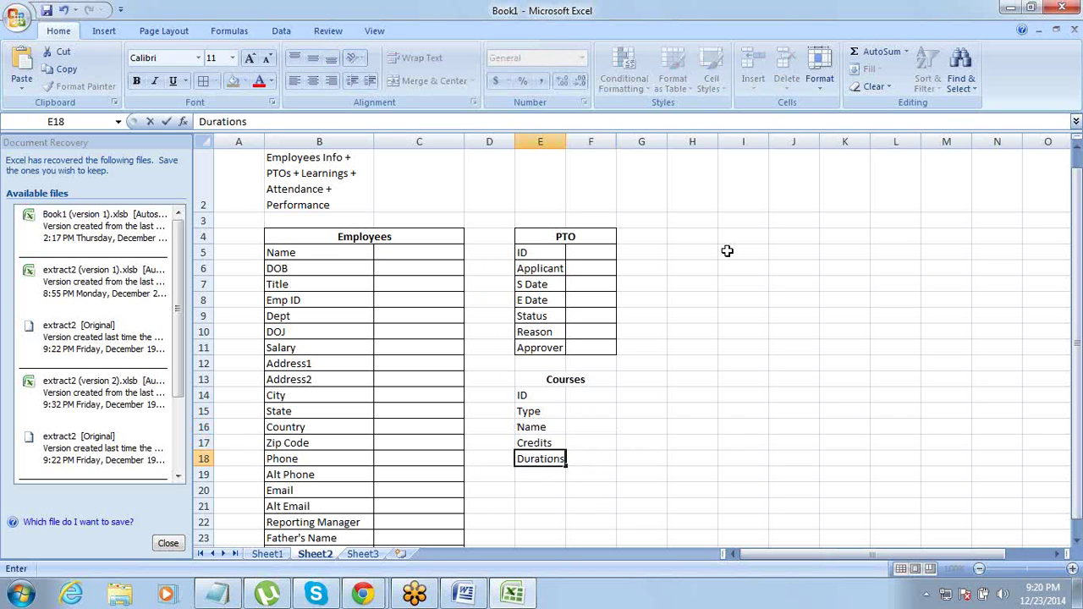
key("BackSpace")
key("Return")
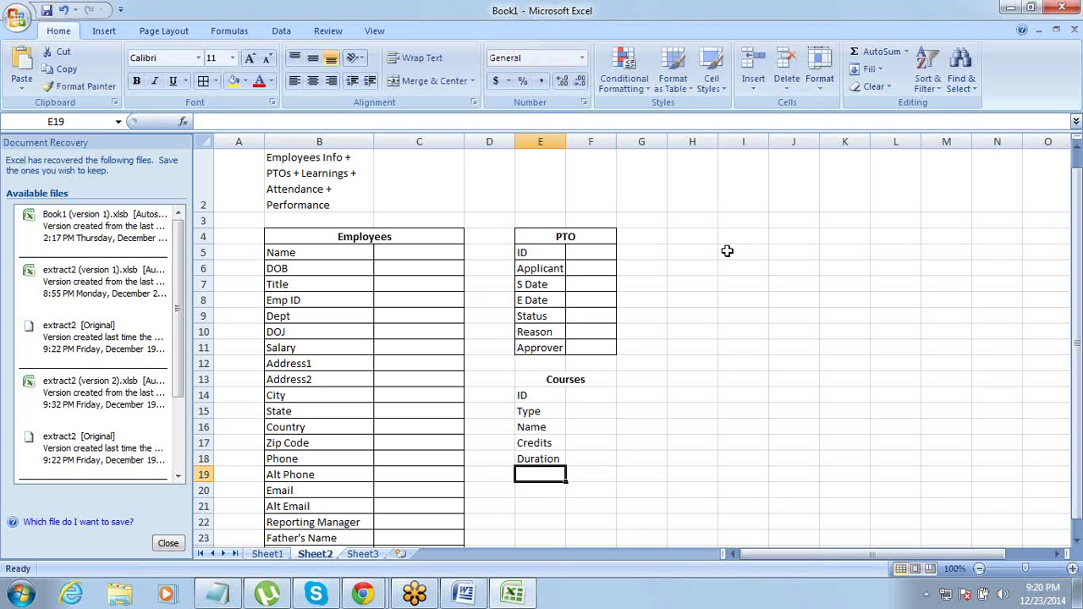
type("Dee")
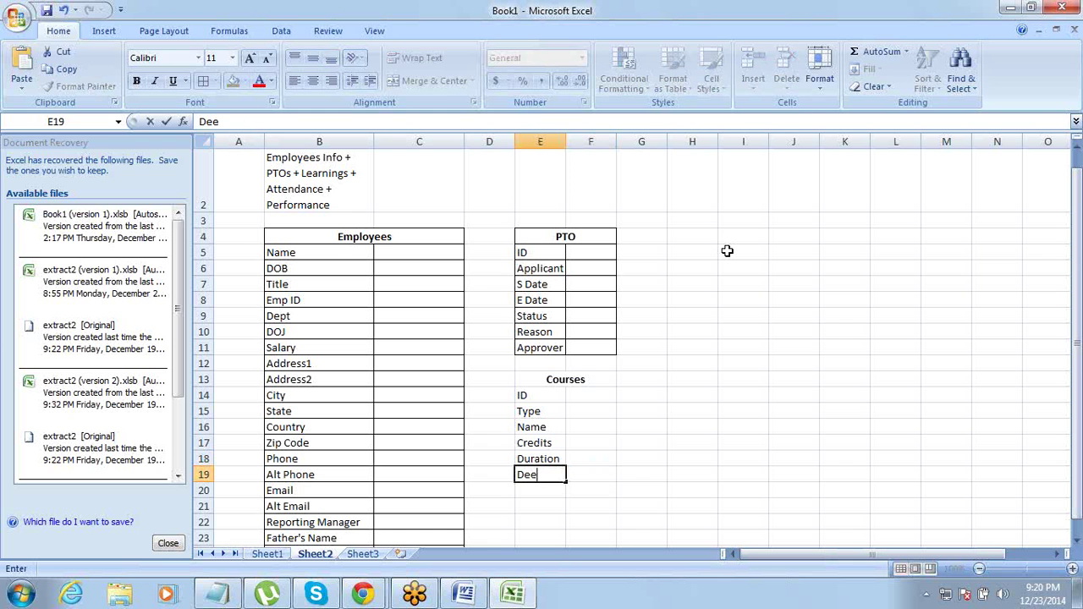
type("scription")
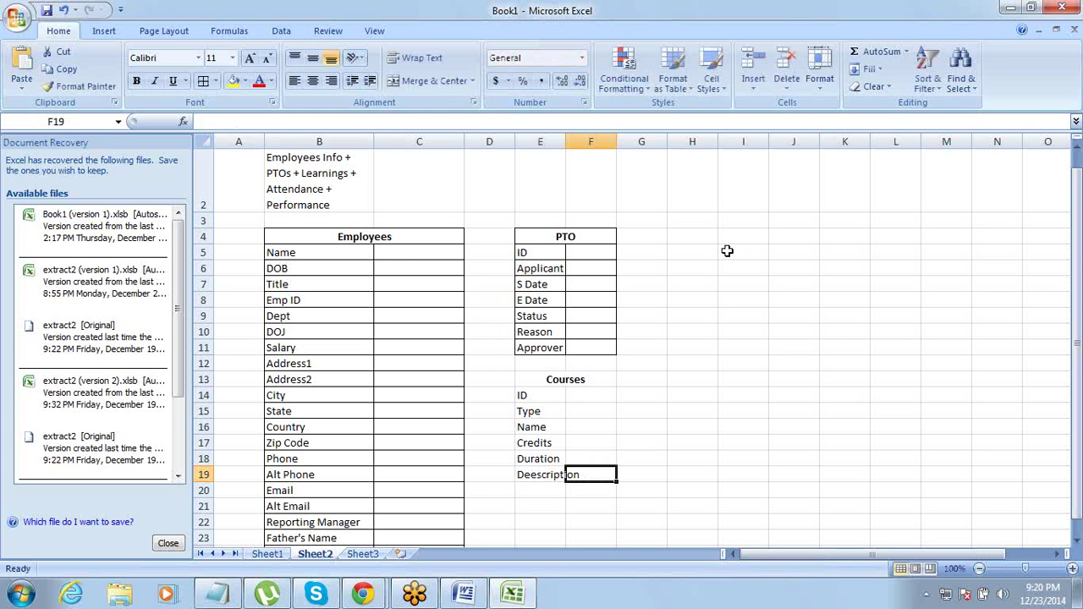
left_click(727, 251)
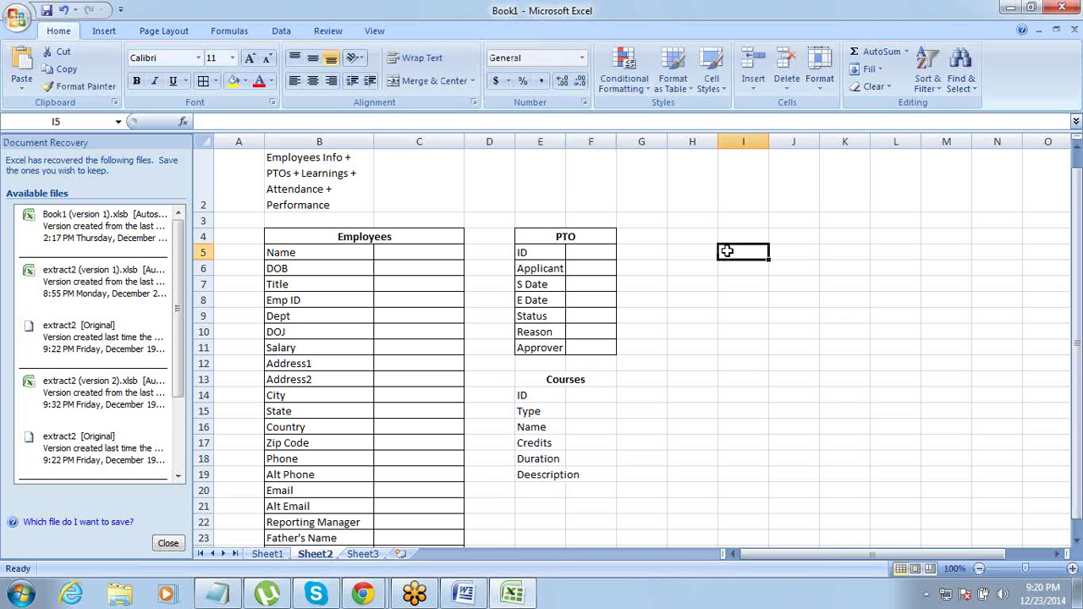
key("Left")
key("Left")
key("Left")
key("Left")
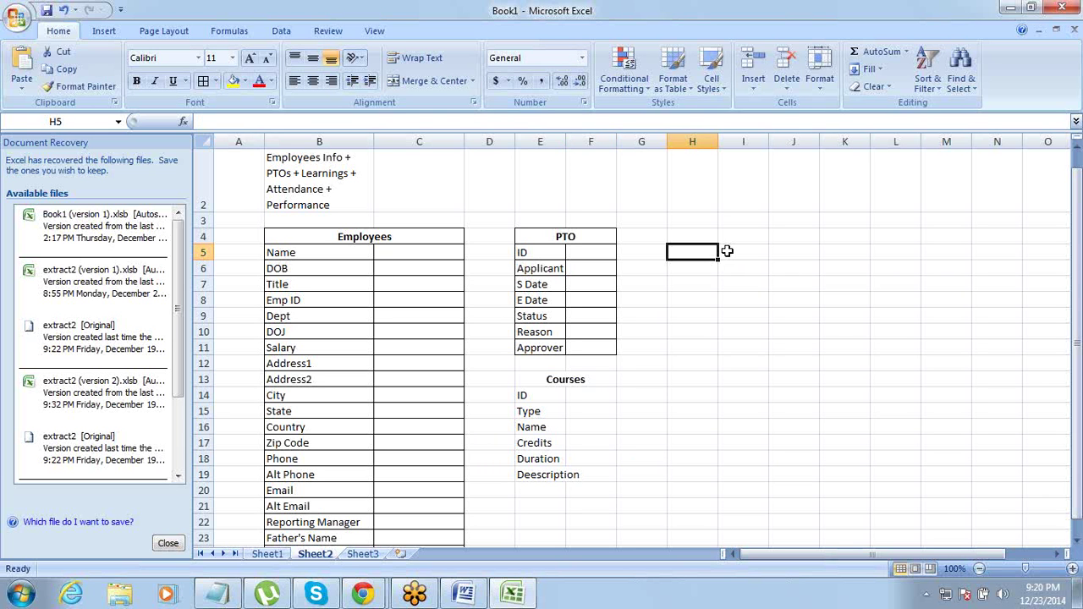
key("Down")
key("Down")
key("Down")
key("Down")
key("Down")
key("Down")
key("Down")
key("Down")
key("ctrl+shift+Down")
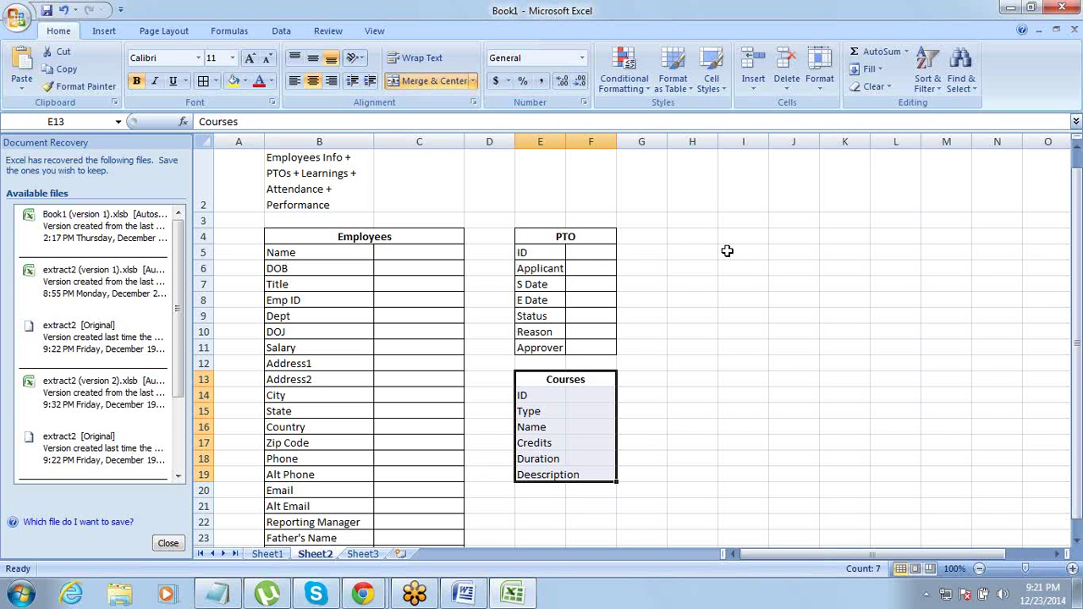
Add the field "Depratment" to the Courses list in cell E20.
key("ctrl+Down")
key("Down")
type("D")
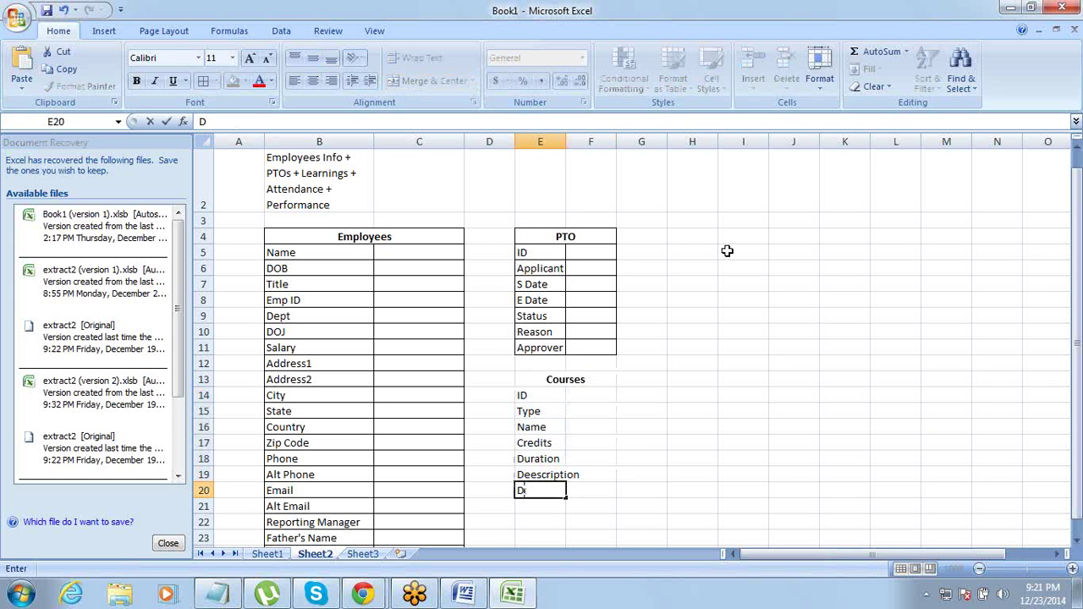
type("epratment")
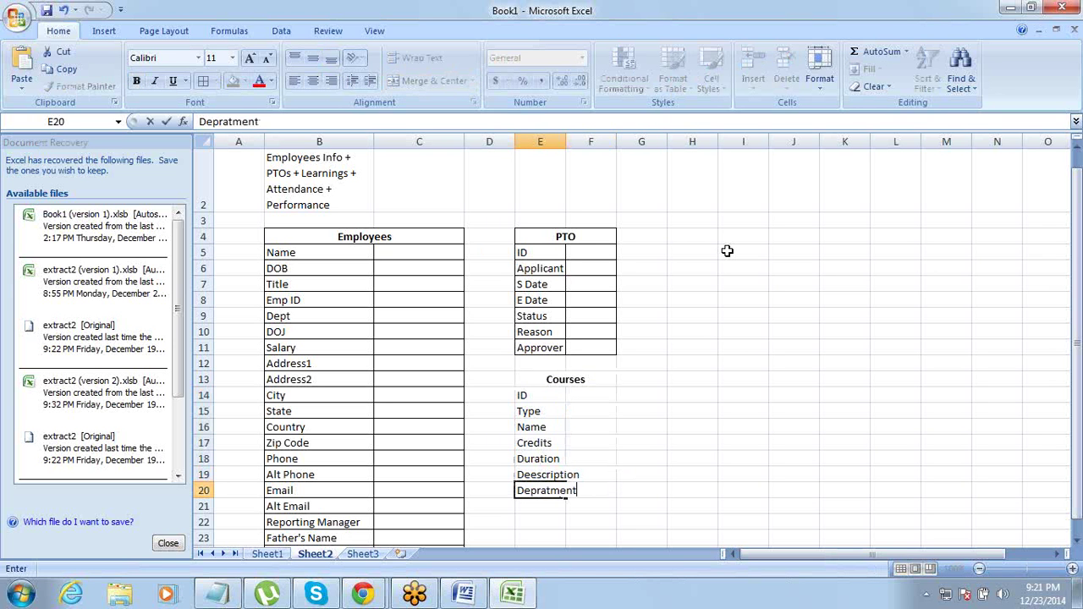
key("Tab")
key("Left")
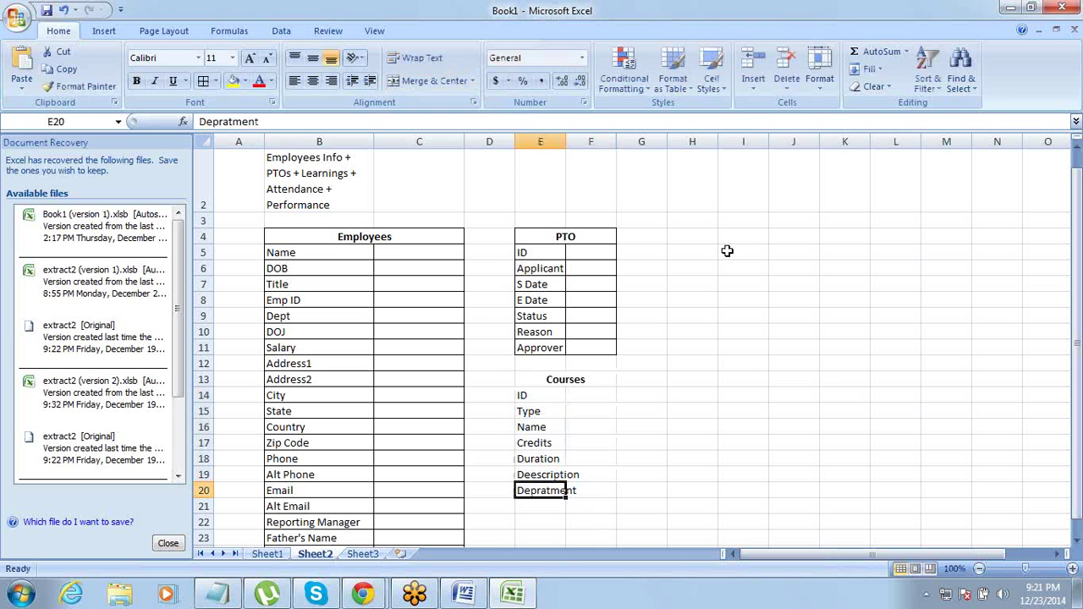
Add the field "Free/ Paid" to the Courses list in cell E21.
key("Right")
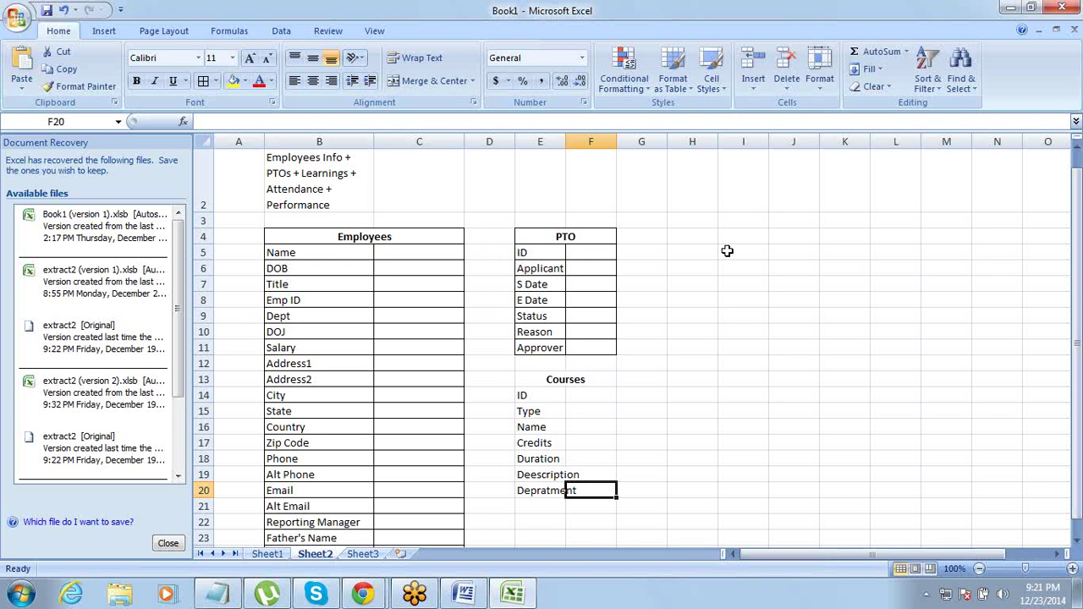
key("Return")
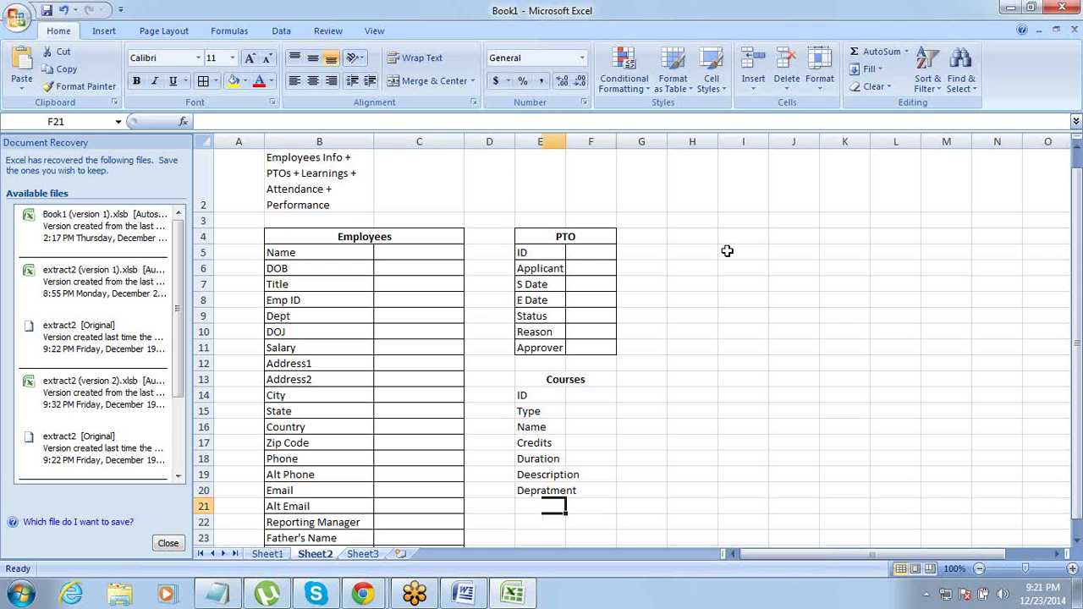
type("Free")
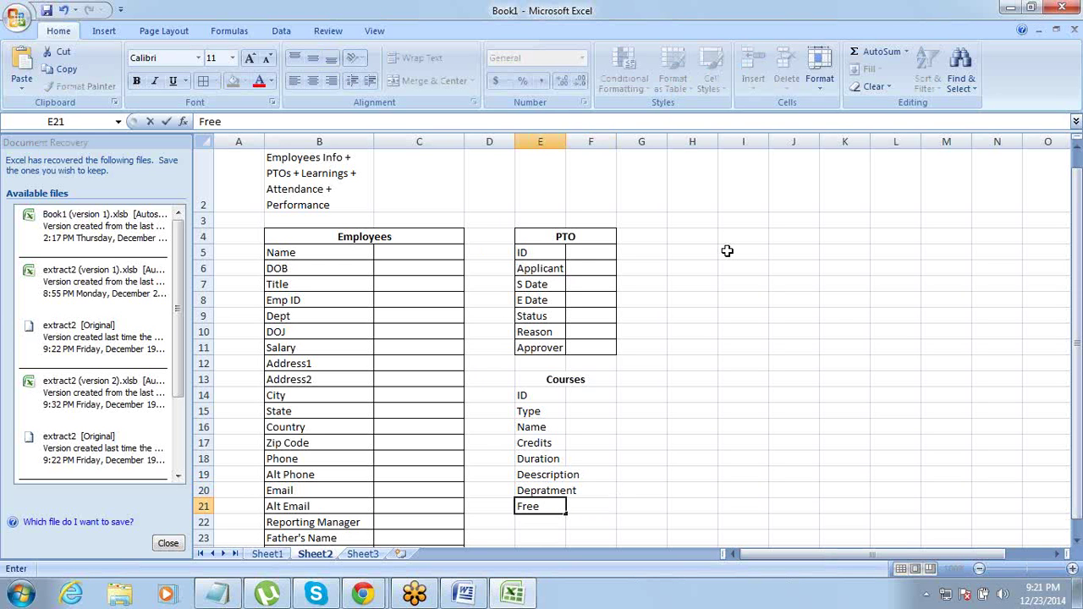
type("/ Paid")
key("Return")
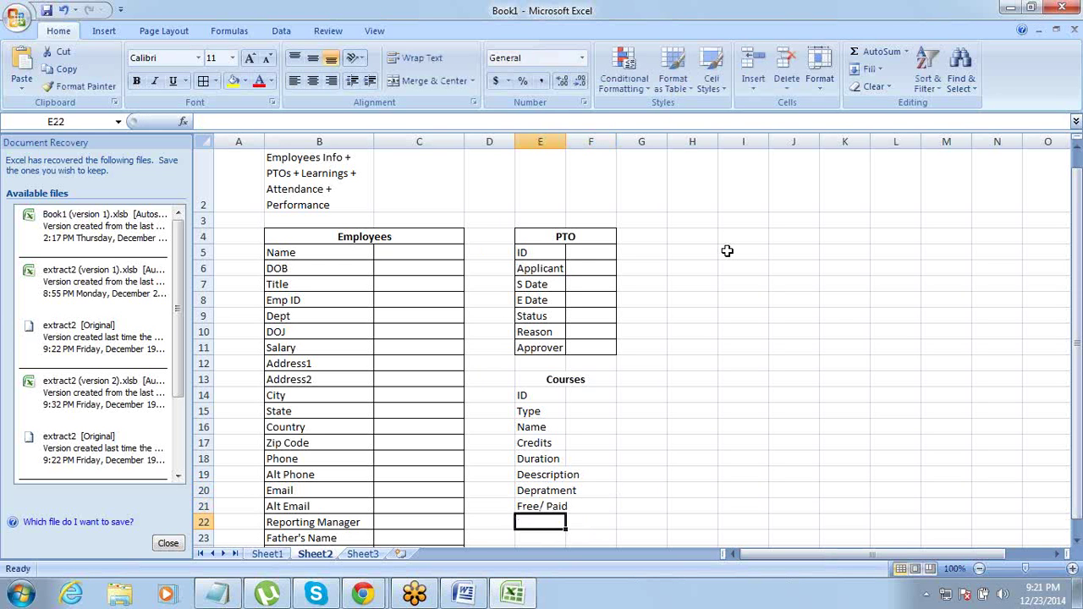
Apply all borders to the Courses table in E13:F21, from its heading down to the "Free/ Paid" field.
key("Up")
key("Up")
key("Up")
key("Up")
key("Up")
key("Up")
key("Up")
key("Up")
key("Up")
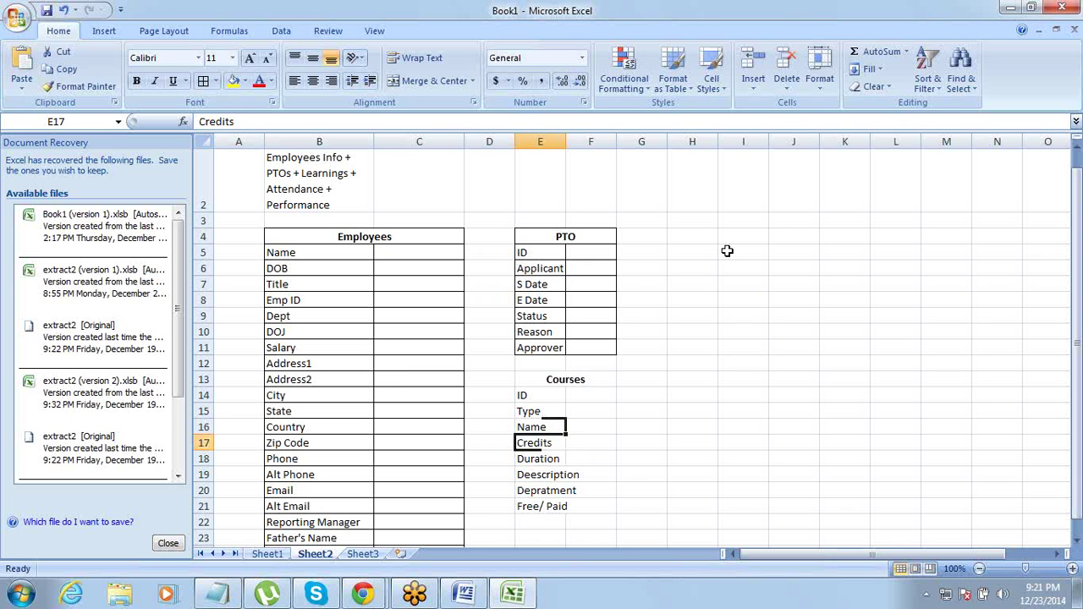
key("Down")
key("Down")
key("Down")
key("Up")
key("Up")
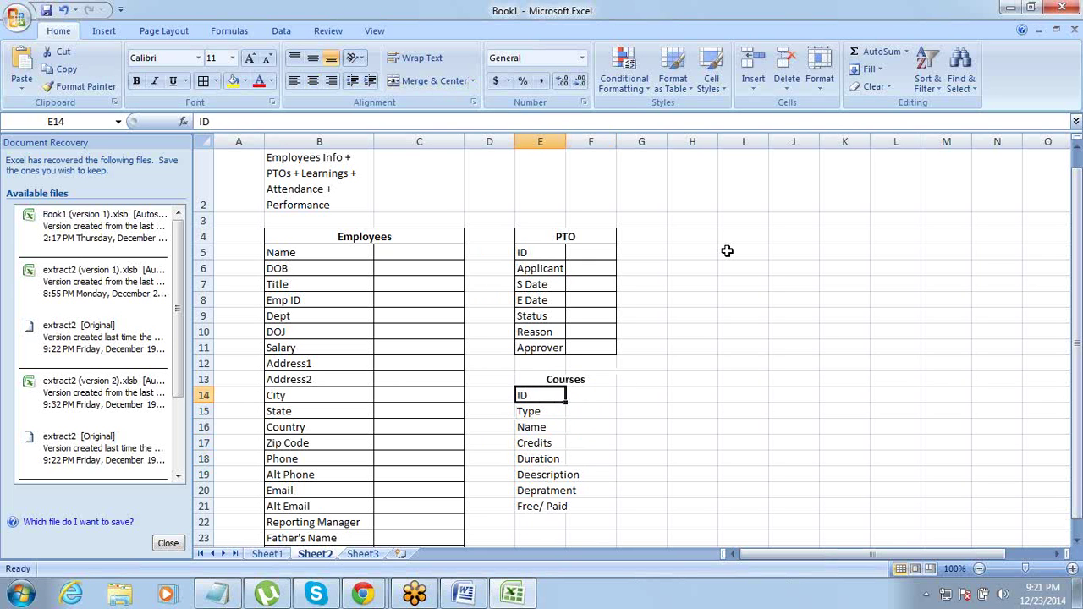
key("Up")
key("shift+Down")
key("shift+Down")
key("shift+Down")
key("shift+Down")
key("shift+Down")
key("shift+Down")
key("shift+Down")
key("shift+Down")
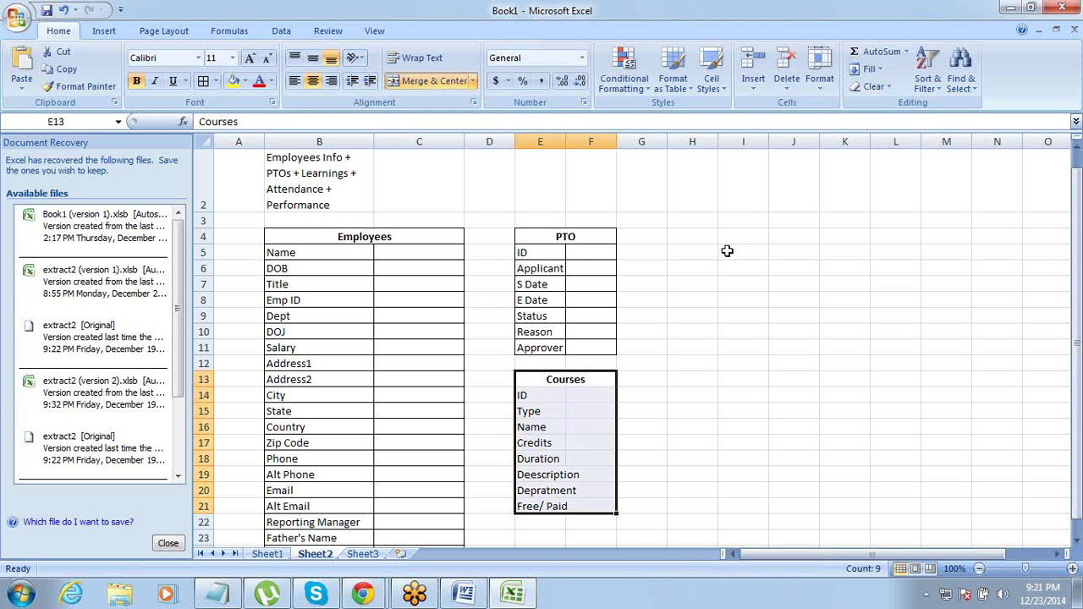
left_click(203, 81)
Merge and center cells H4:I4, enter the heading "Learnings" there and make it bold.
left_click_drag(669, 241, 733, 242)
scroll(513, 285, "down", 2)
scroll(513, 286, "up", 2)
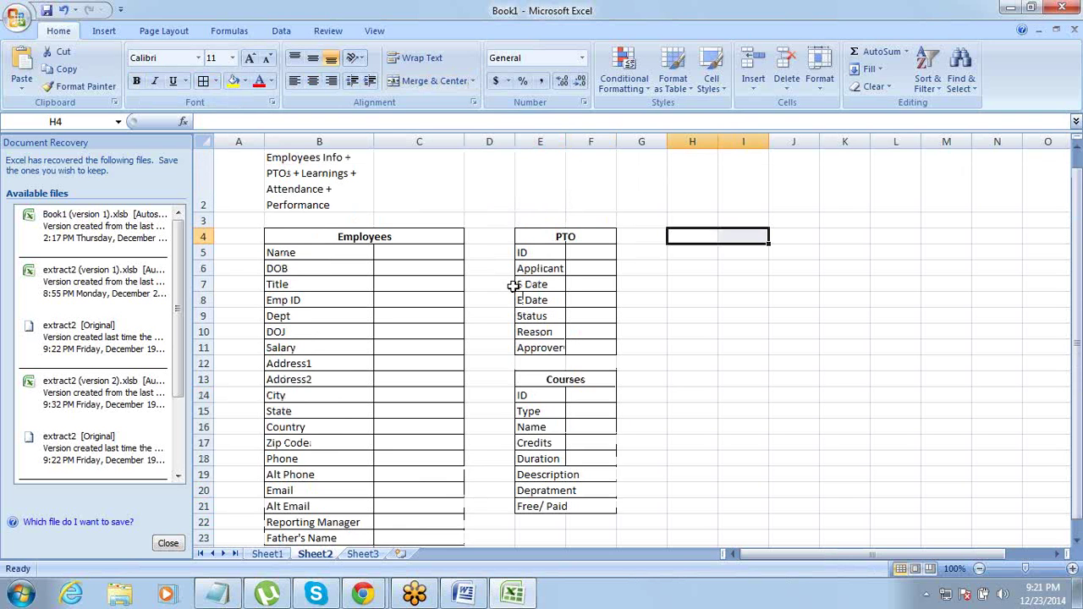
left_click(402, 86)
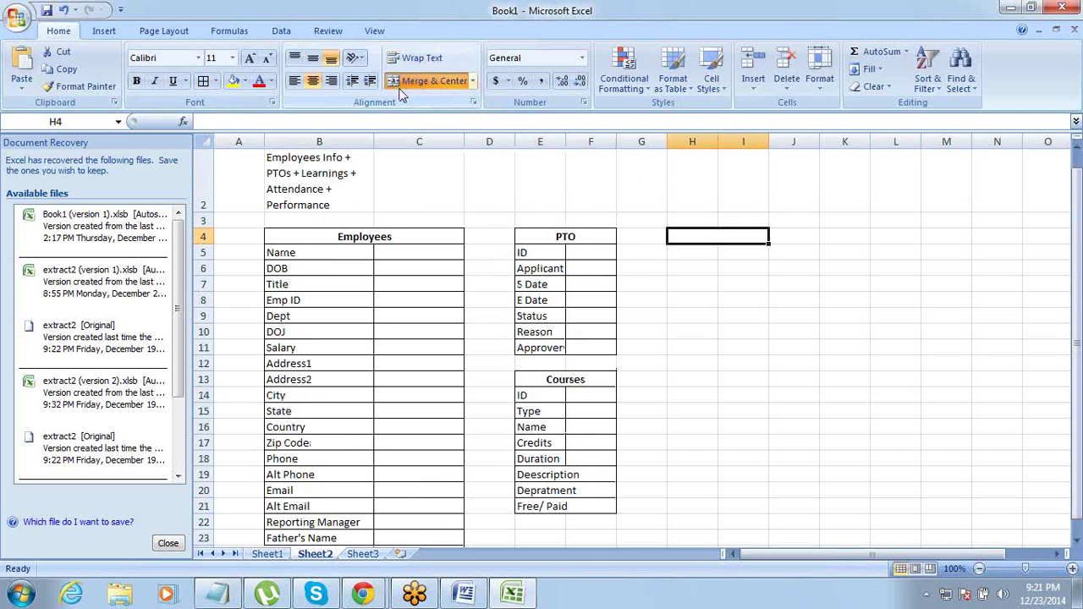
type("Learnings")
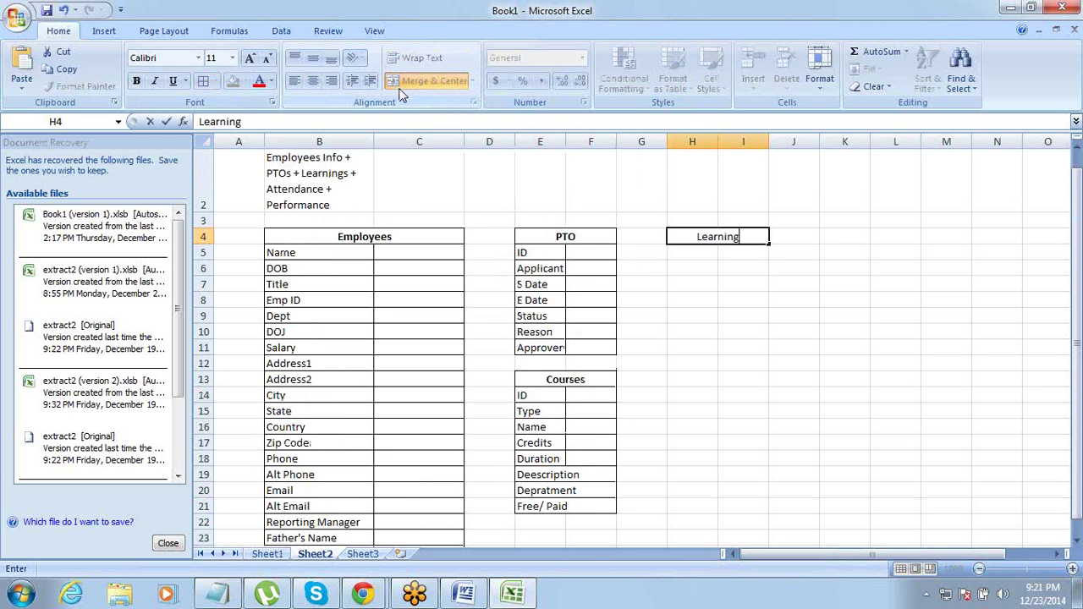
key("Tab")
key("Left")
key("ctrl+b")
List the fields "ID" and "Employee" under the Learnings heading in cells H5 and H6.
key("Down")
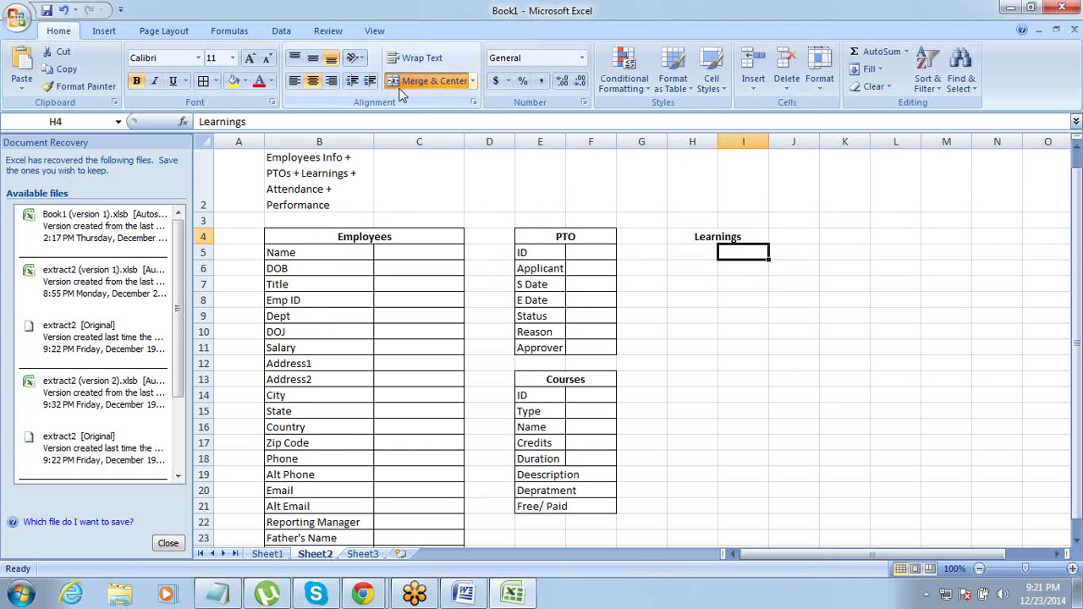
key("Left")
key("Right")
type("ID")
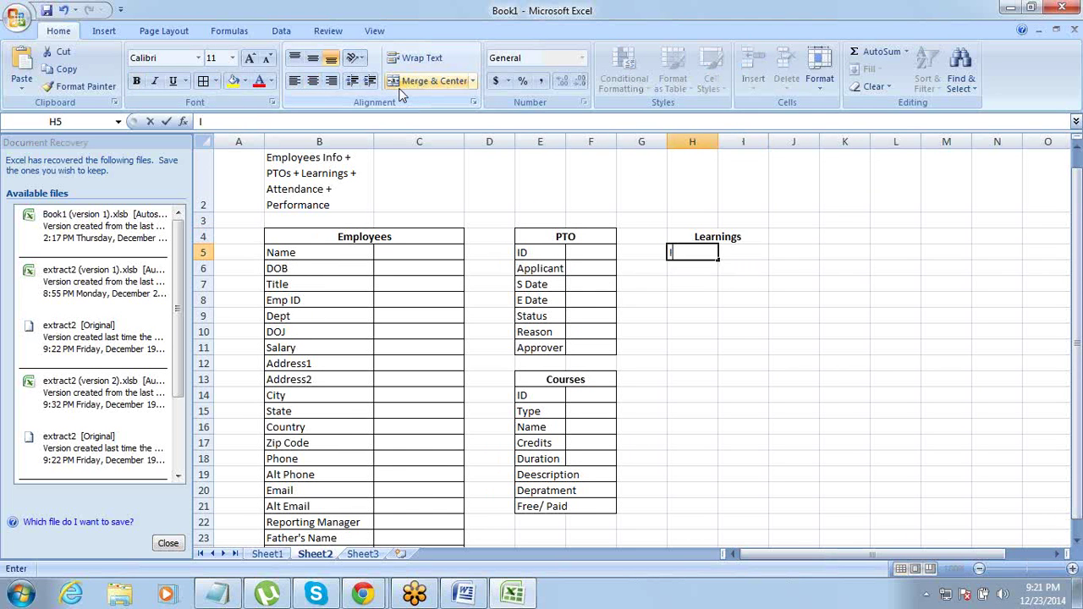
key("Tab")
key("Return")
type("Emplo")
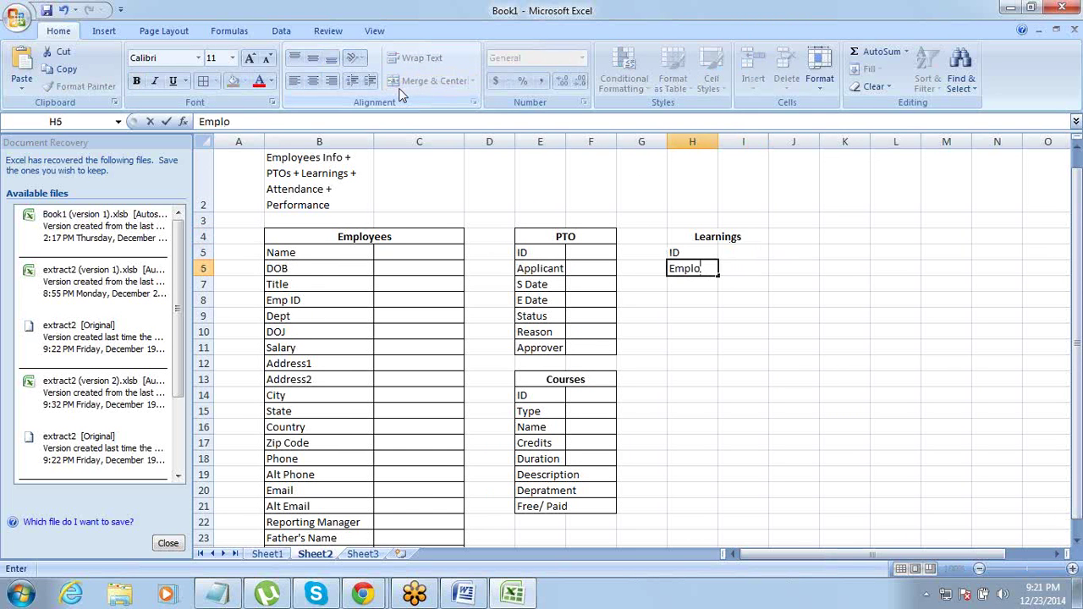
type("yee")
key("Tab")
key("Return")
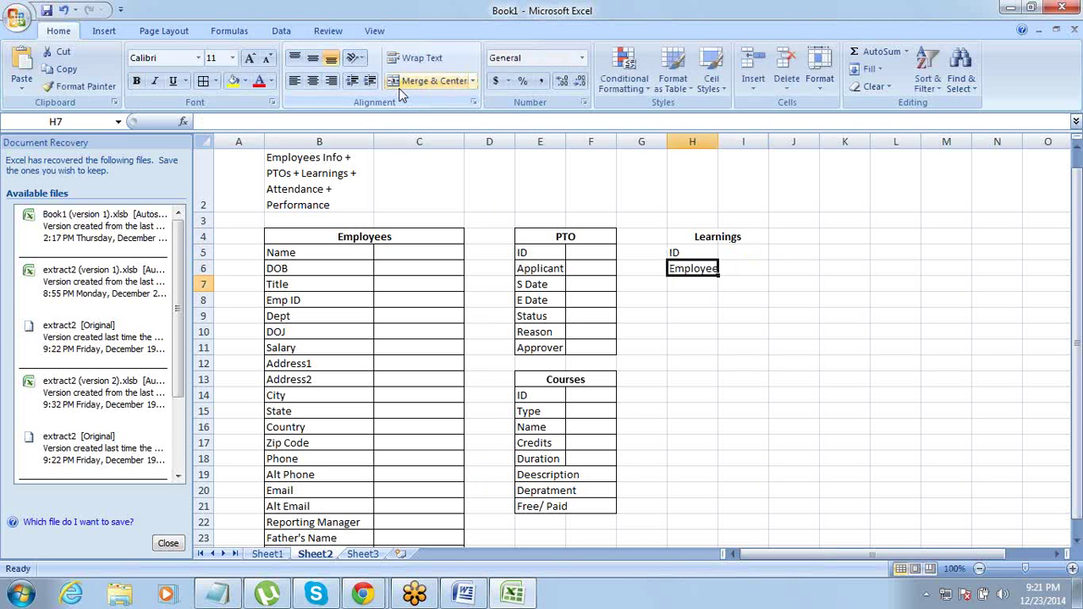
Add the fields "Course" and "Credits" to the Learnings list in cells H7 and H8.
type("Cou")
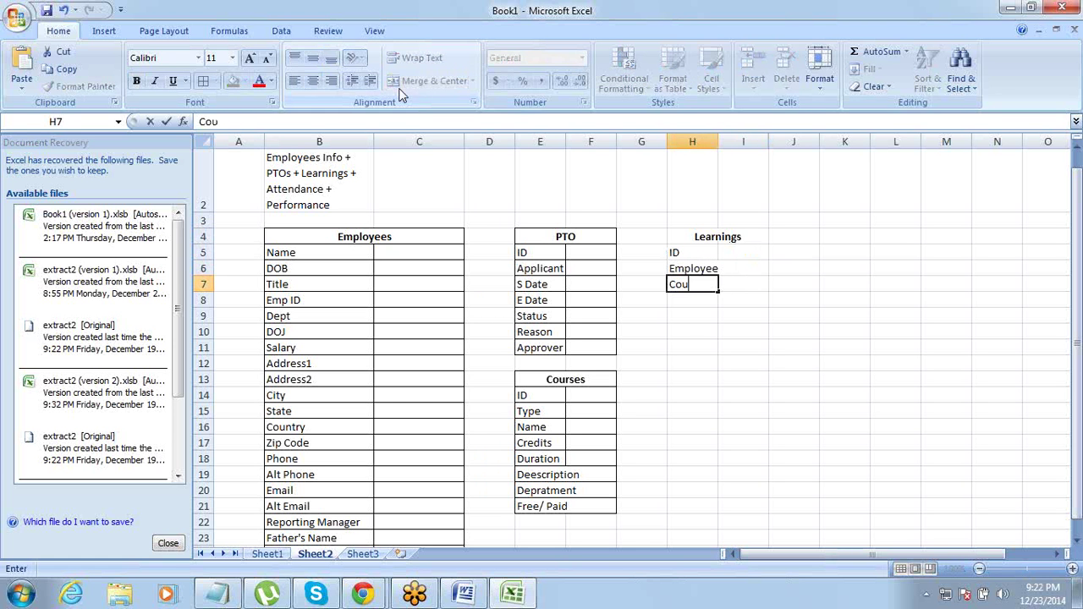
type("rse")
key("Return")
type("C")
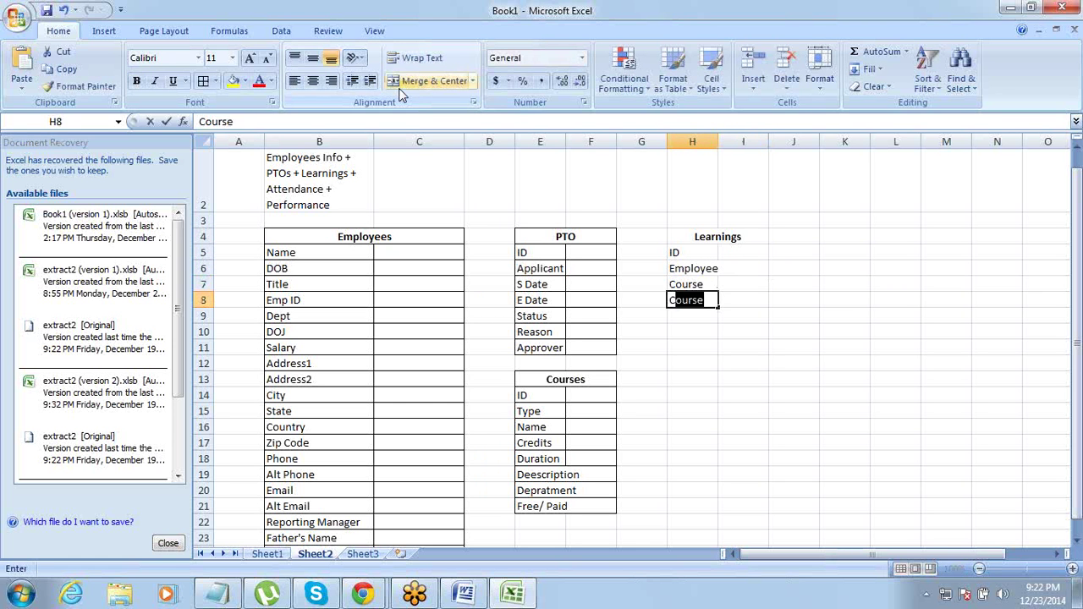
type("redits")
key("Tab")
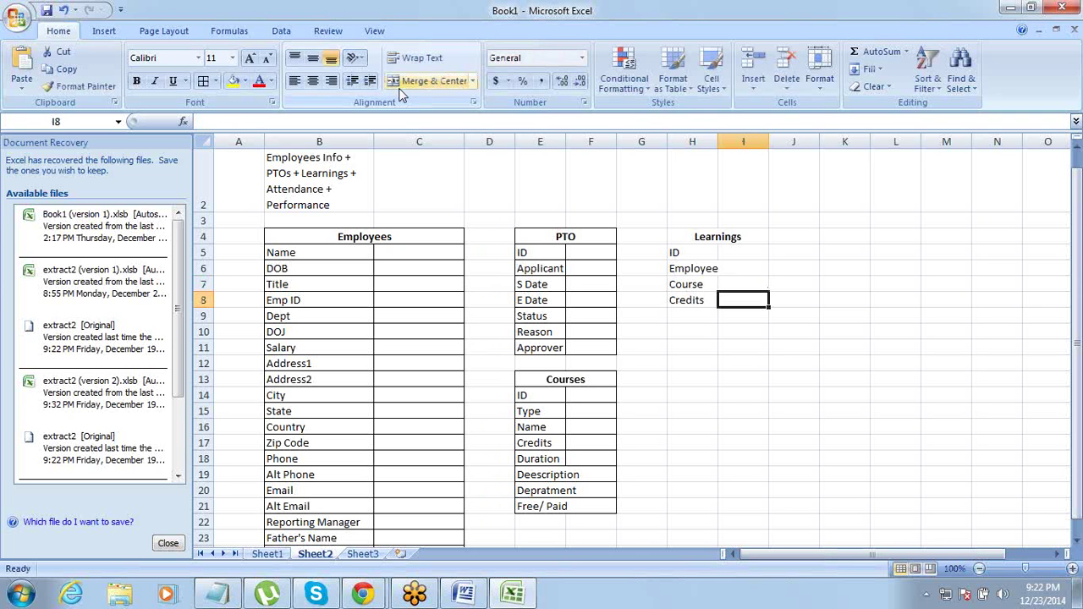
Add the fields "S Date" and "E Date" to the Learnings list in cells H9 and H10.
key("Left")
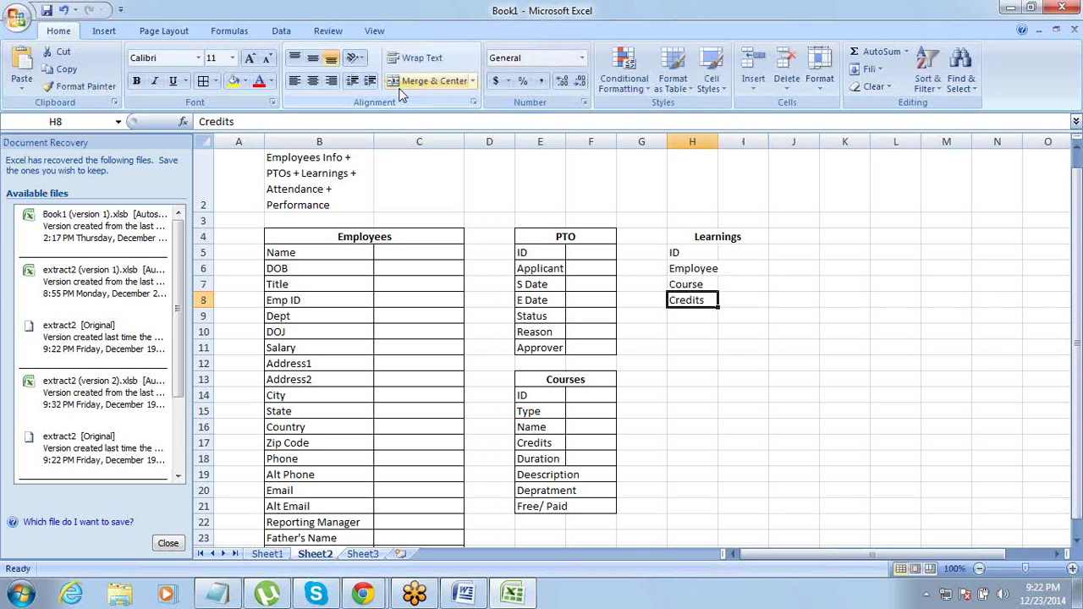
key("Down")
type("S Date")
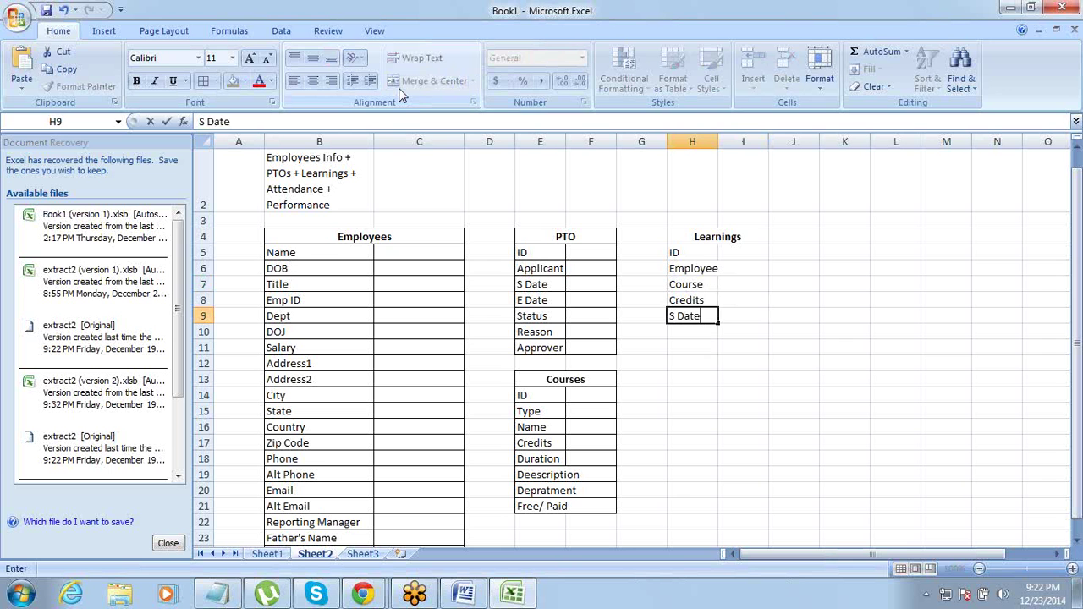
key("Return")
type("E Date")
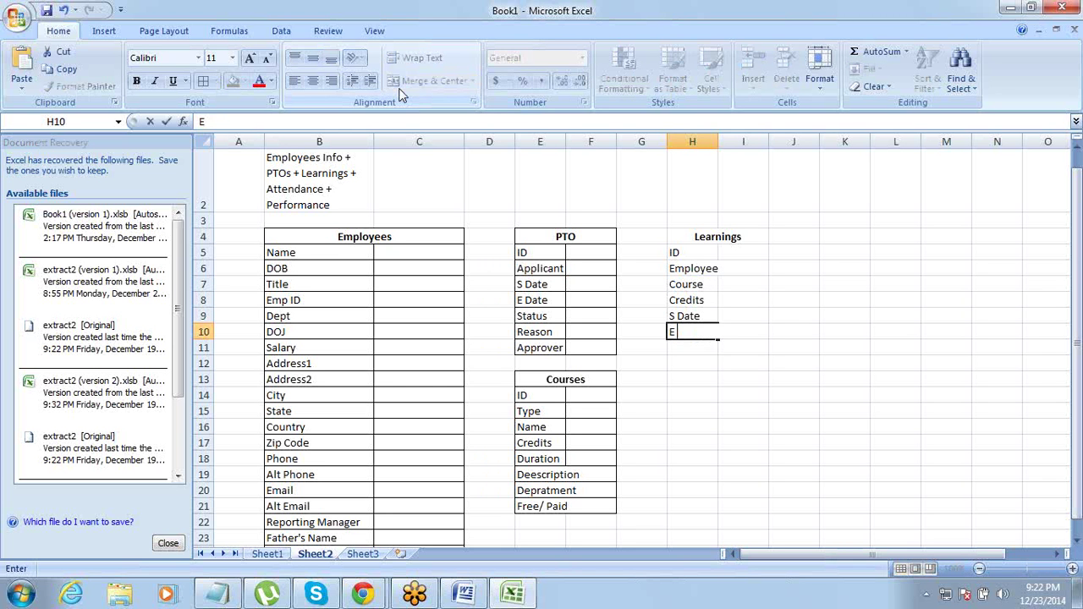
key("Tab")
Apply all borders to the Learnings table in H4:I10.
key("Up")
key("Left")
key("Up")
key("Up")
key("Up")
key("Up")
key("Up")
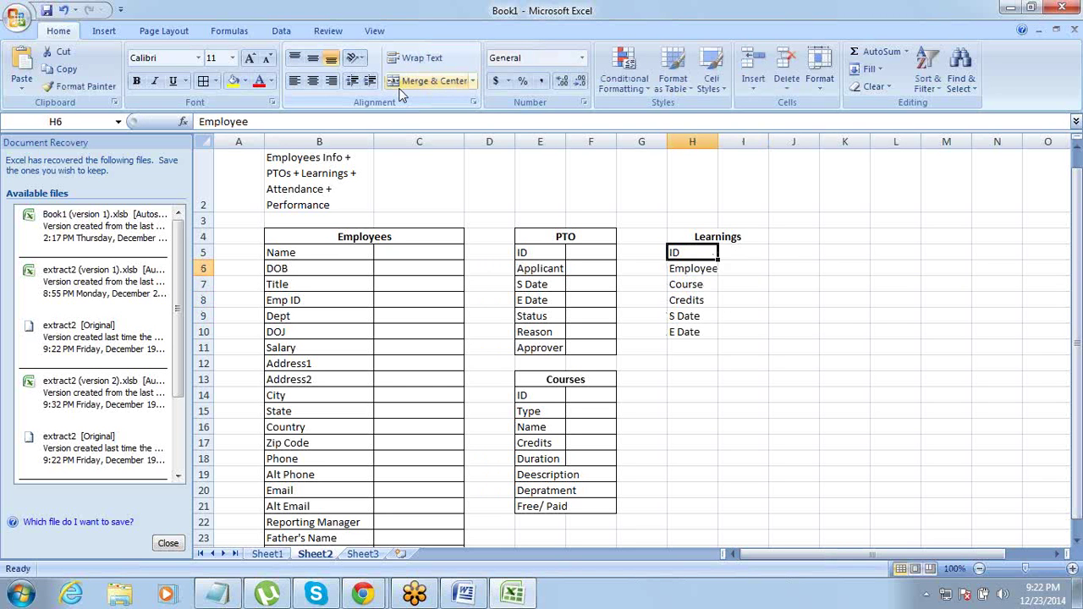
key("shift+Down")
key("shift+Down")
key("shift+Down")
key("shift+Down")
key("shift+Down")
key("shift+Down")
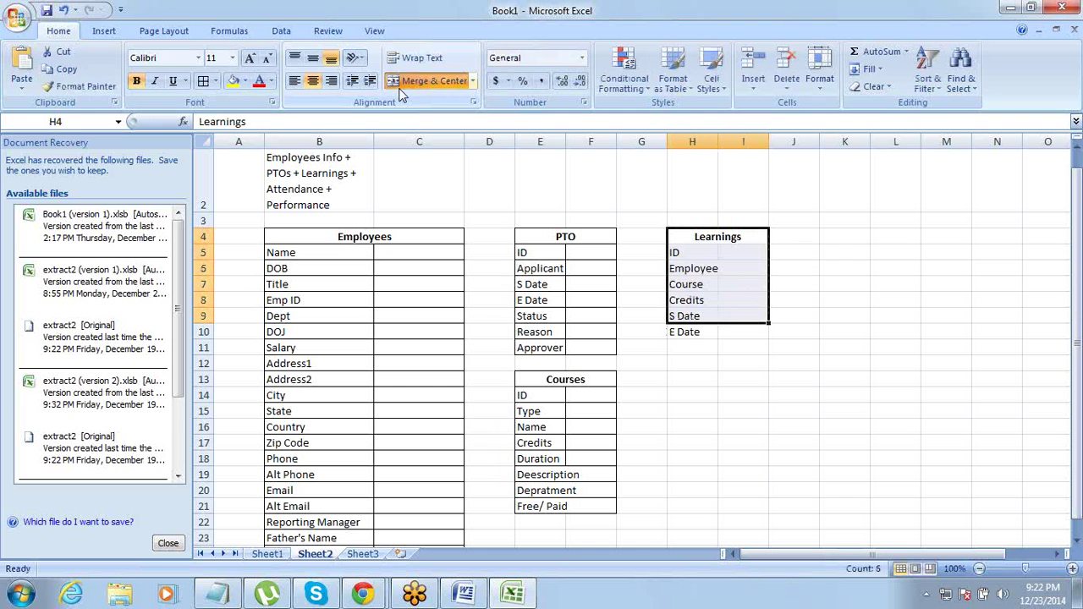
left_click(203, 82)
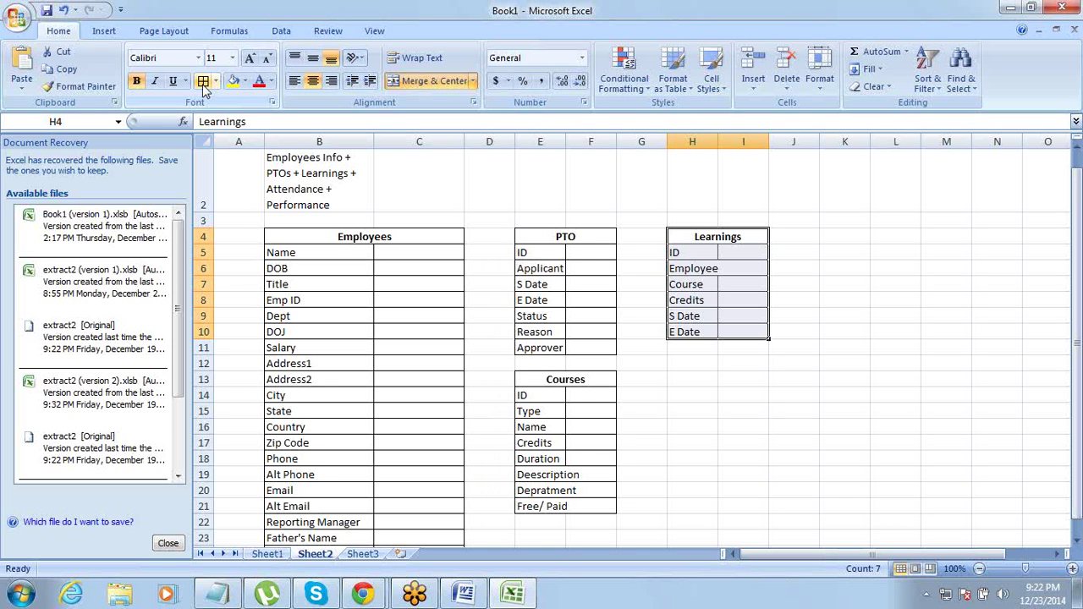
Add the field "Status" to the Learnings list in cell H11.
scroll(251, 270, "up", 1)
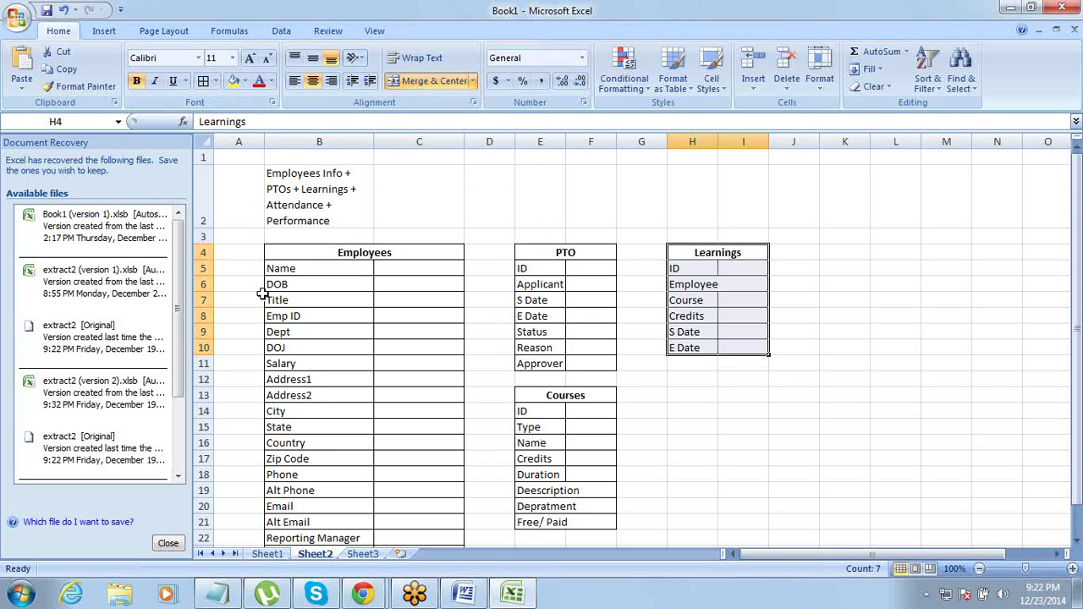
left_click(682, 363)
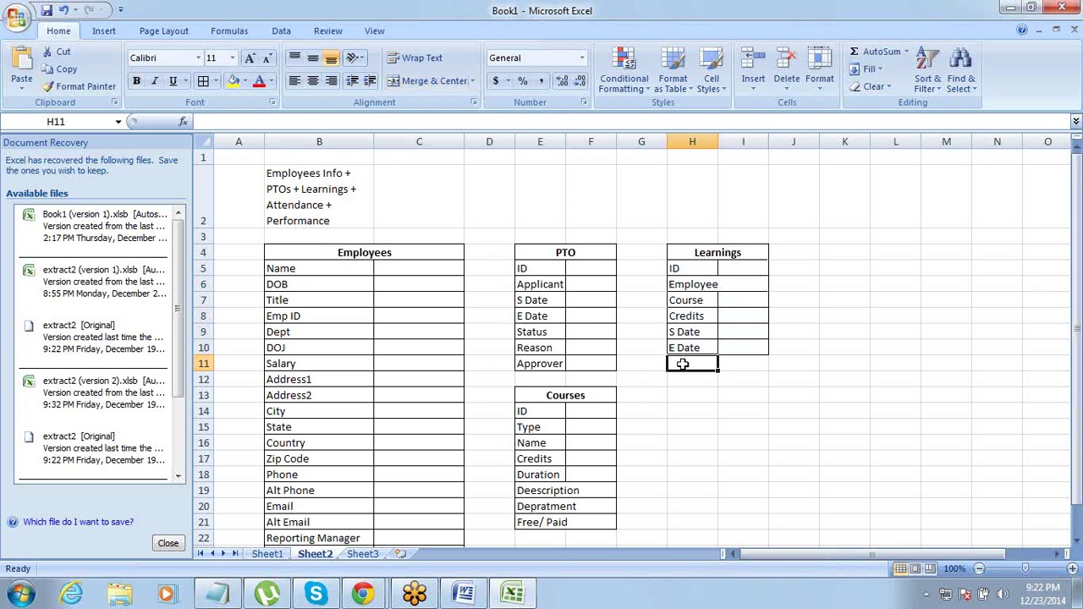
type("Status")
key("Return")
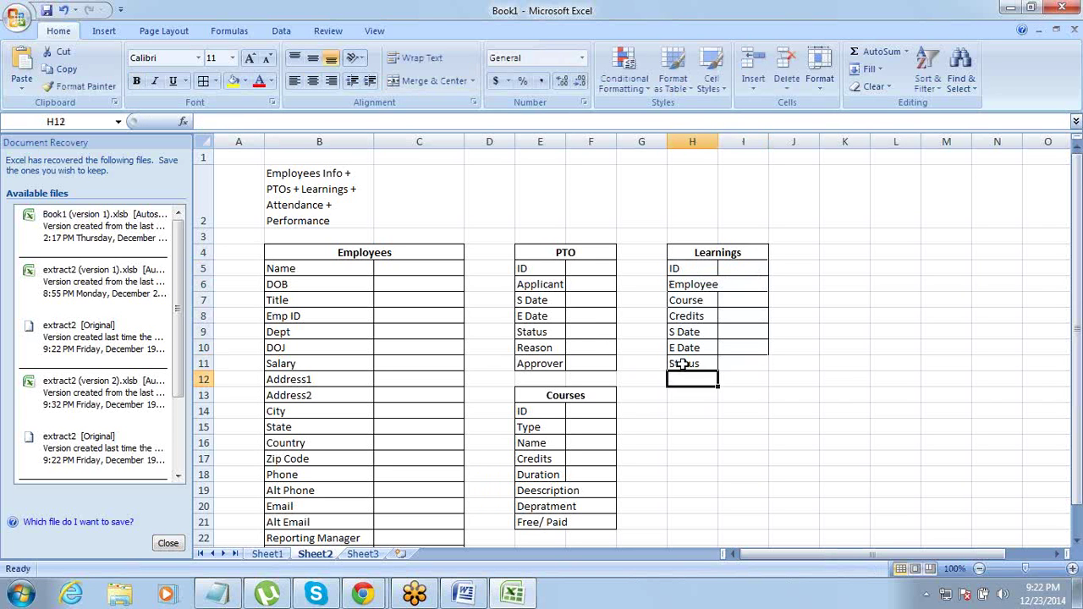
Apply all borders to the Learnings table in H4:I11 so they include the Status row.
key("Up")
key("Right")
key("Left")
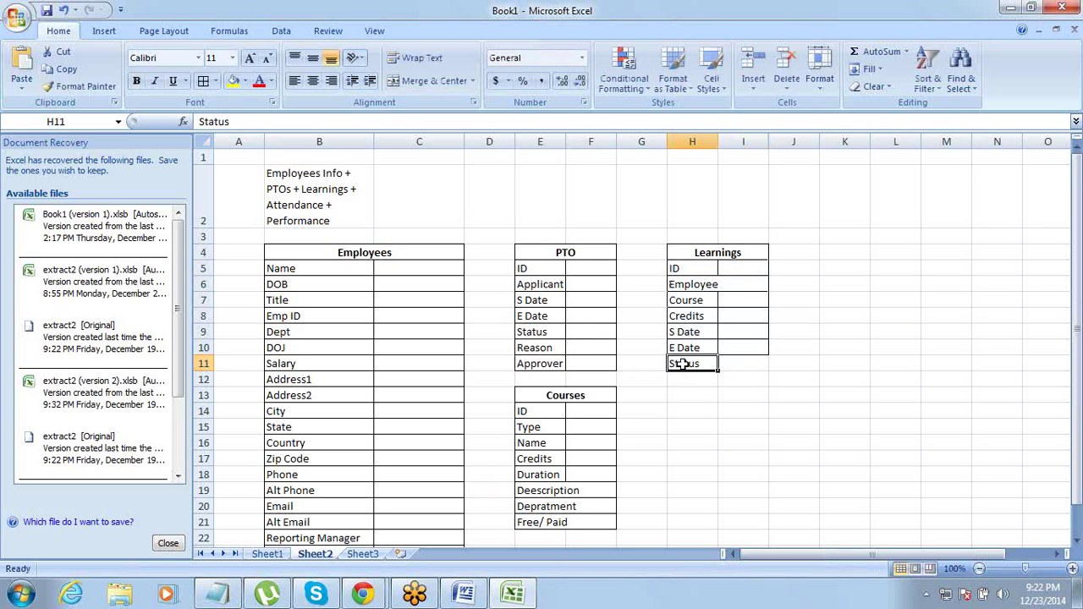
key("Up")
key("Up")
key("Up")
key("Up")
key("Up")
key("Up")
key("Up")
key("shift+Down")
key("shift+Down")
key("shift+Down")
key("shift+Down")
key("shift+Down")
key("shift+Down")
key("shift+Down")
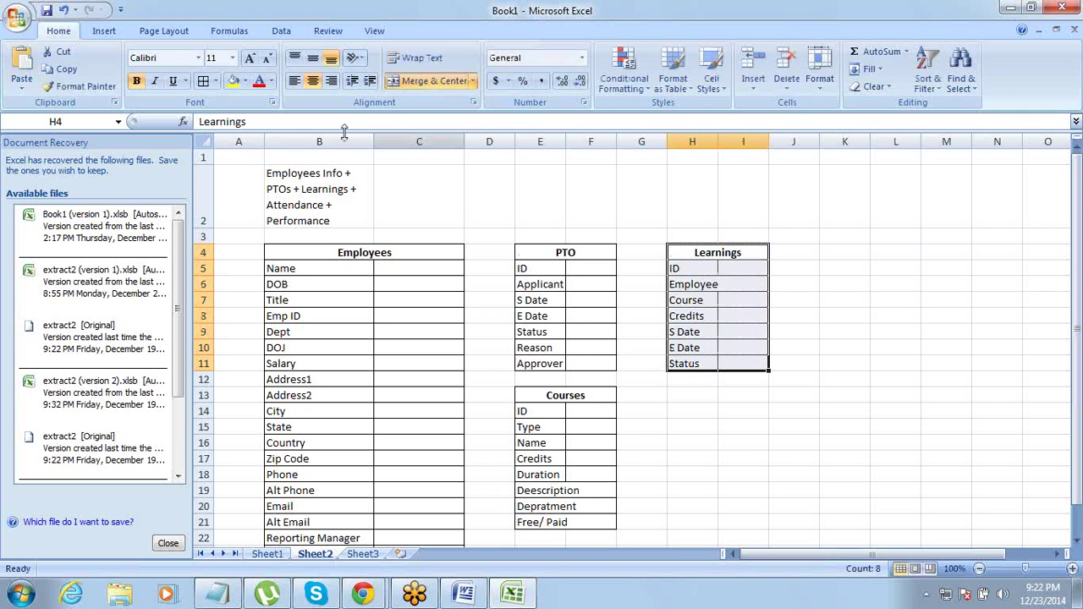
left_click(203, 81)
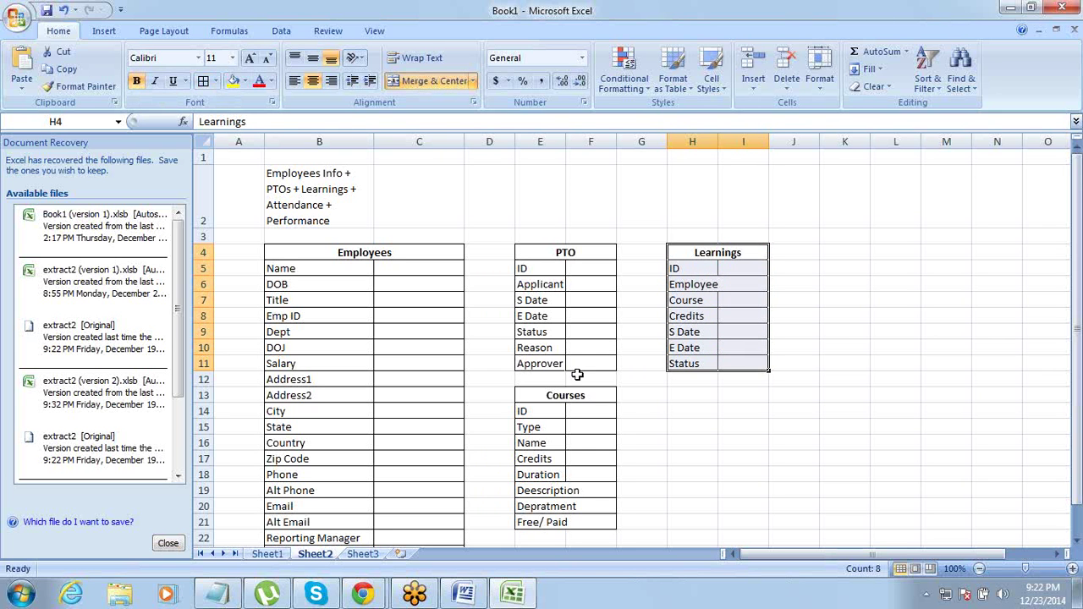
key("Up")
key("Down")
key("Down")
key("Down")
key("Down")
key("Down")
key("Down")
key("Down")
key("Down")
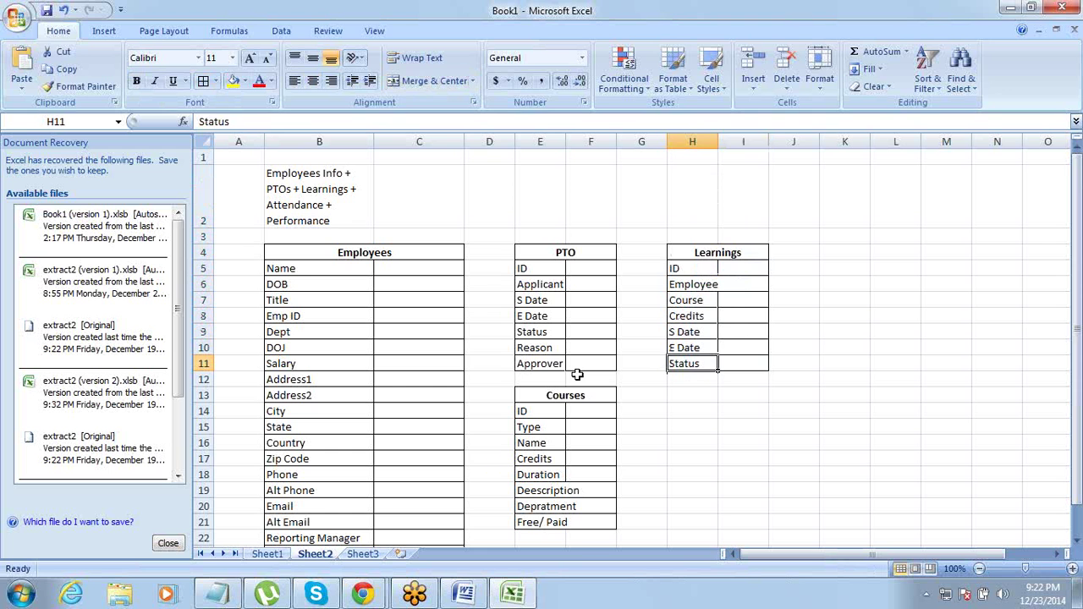
key("Right")
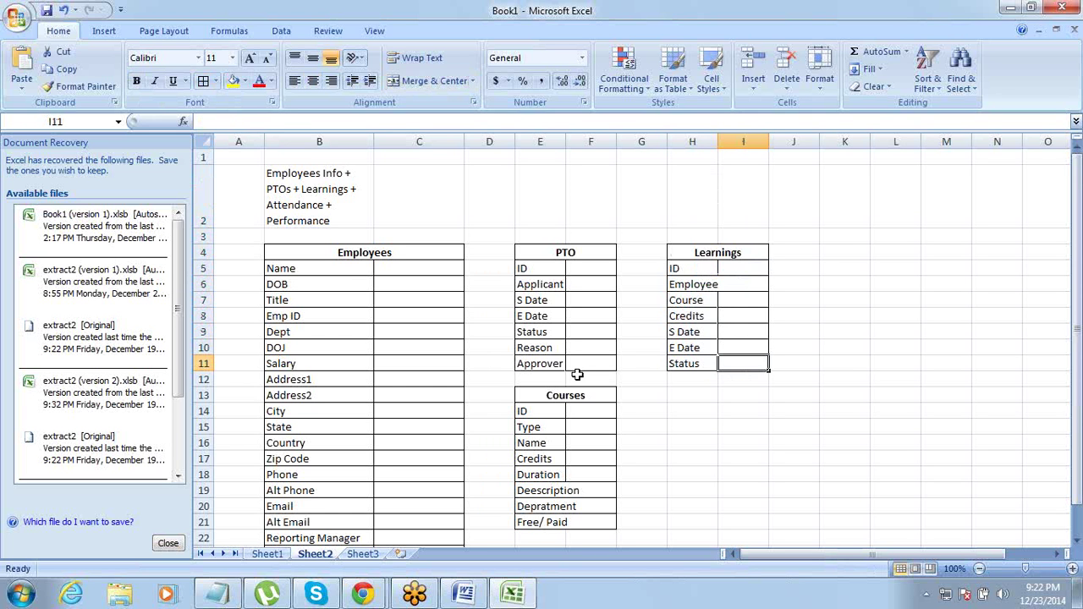
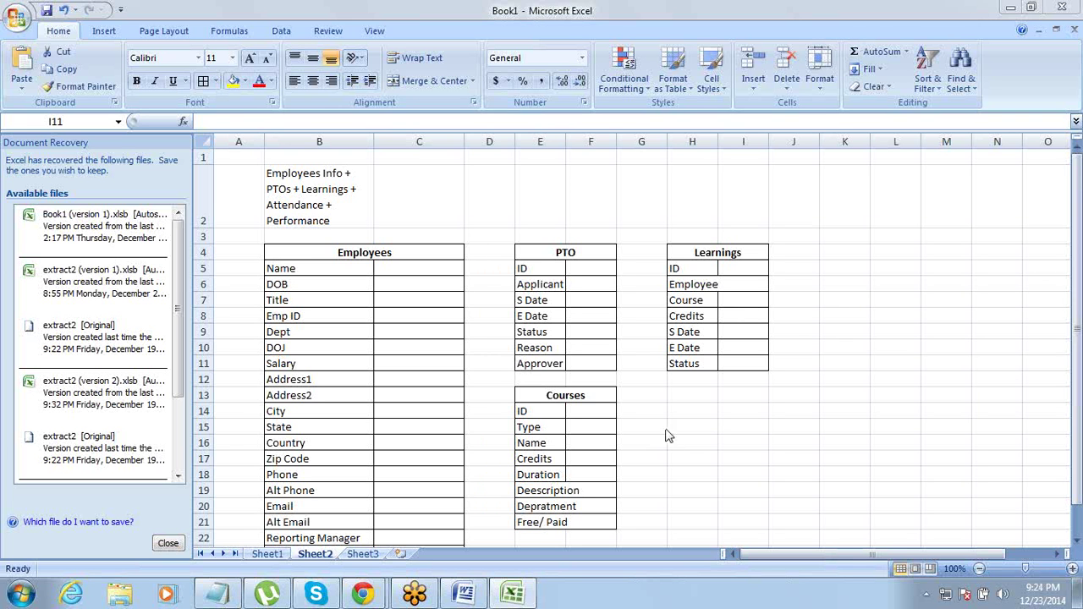
Enter "Pen/IP/Com" as the possible values next to the Learnings Status field in cell I11.
left_click(694, 364)
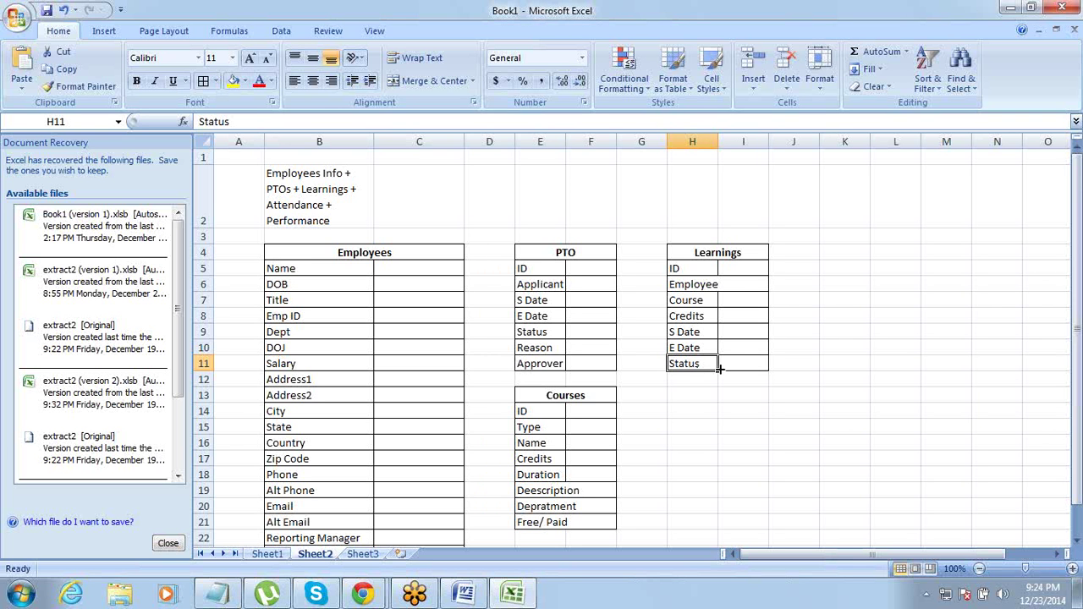
left_click(728, 367)
left_click(688, 364)
left_click(731, 367)
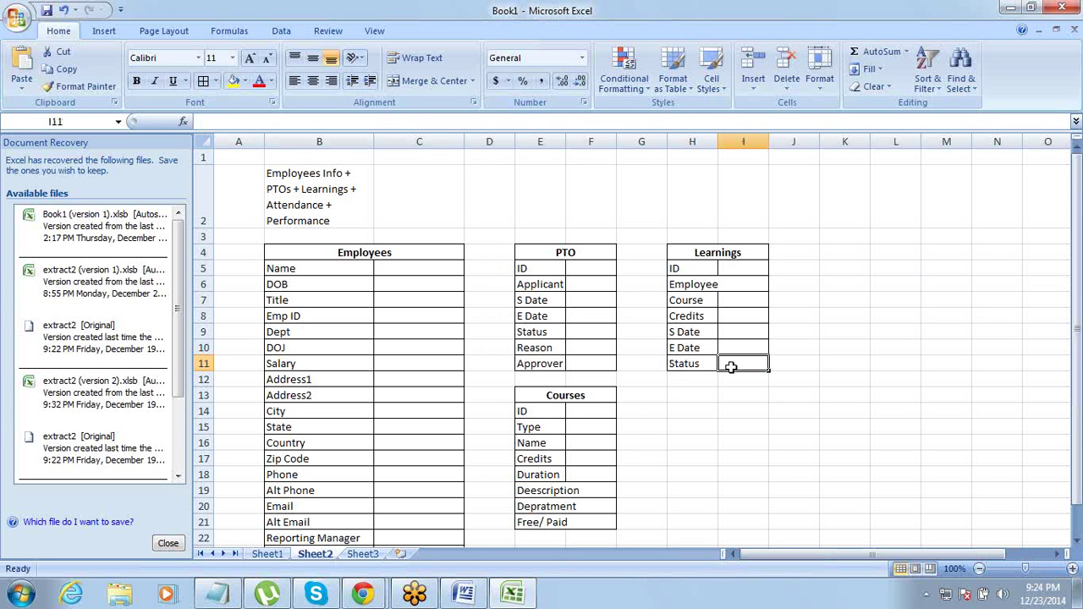
type("Pen")
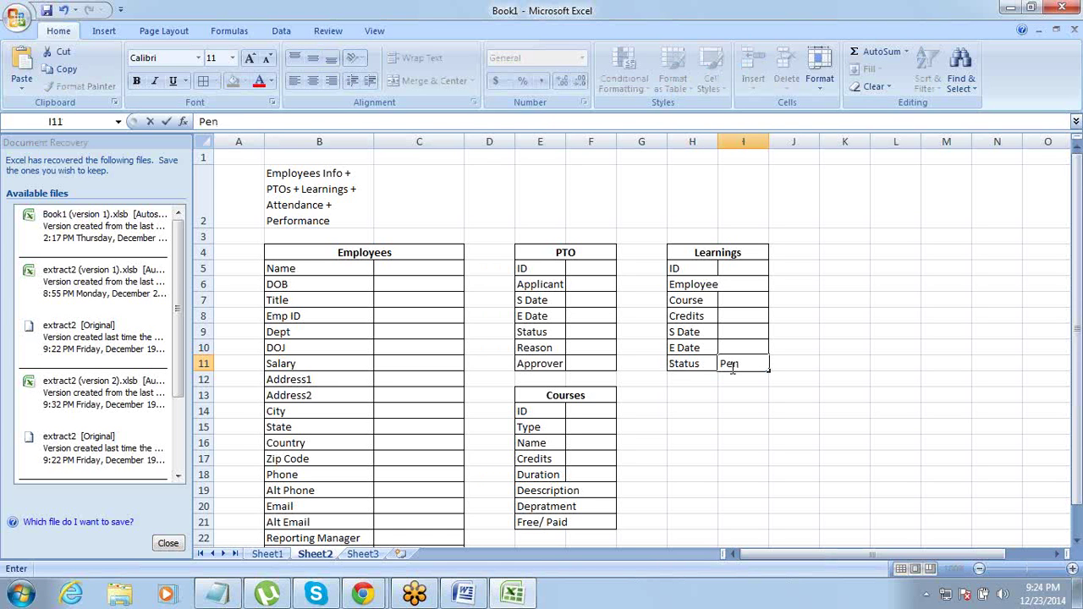
type("/IP/Com")
left_click(732, 369)
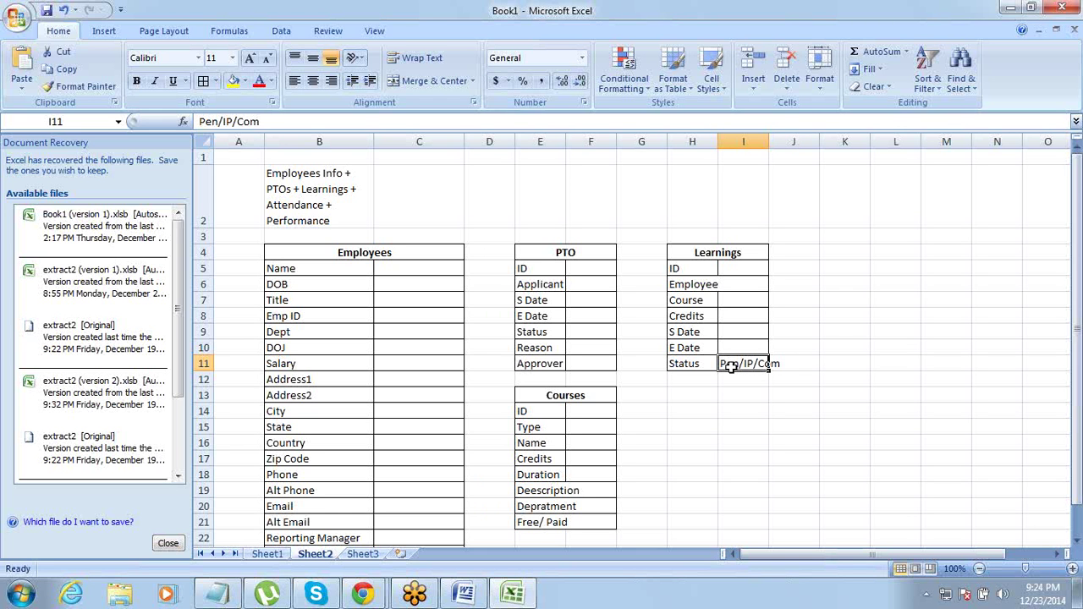
Move the Learnings Status field and its values from H11:I11 down to row 12, freeing row 11.
key("Left")
key("shift+Right")
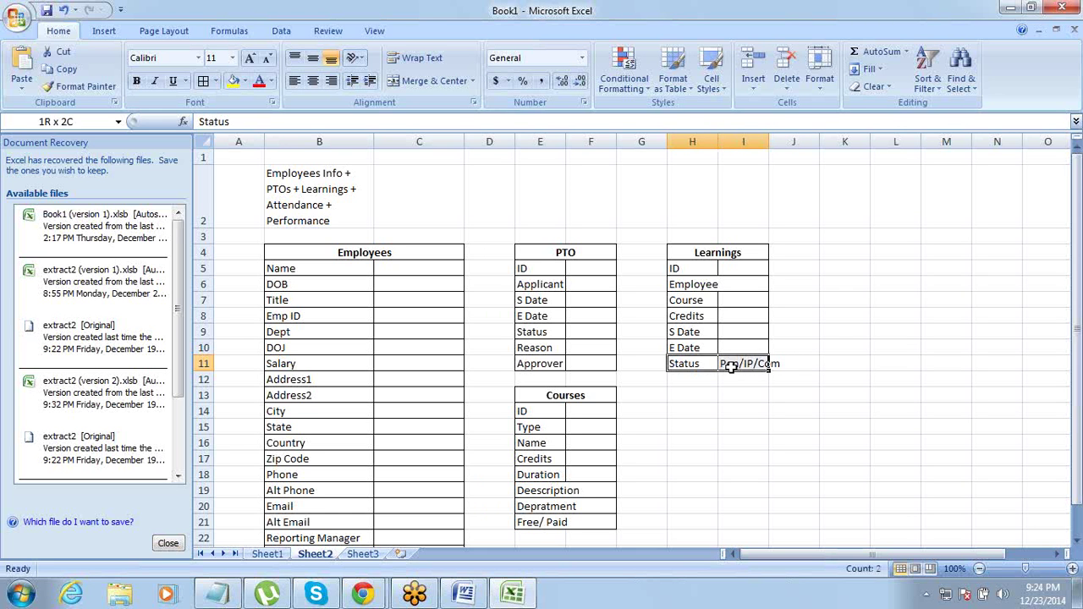
key("ctrl+c")
key("ctrl+shift+plus")
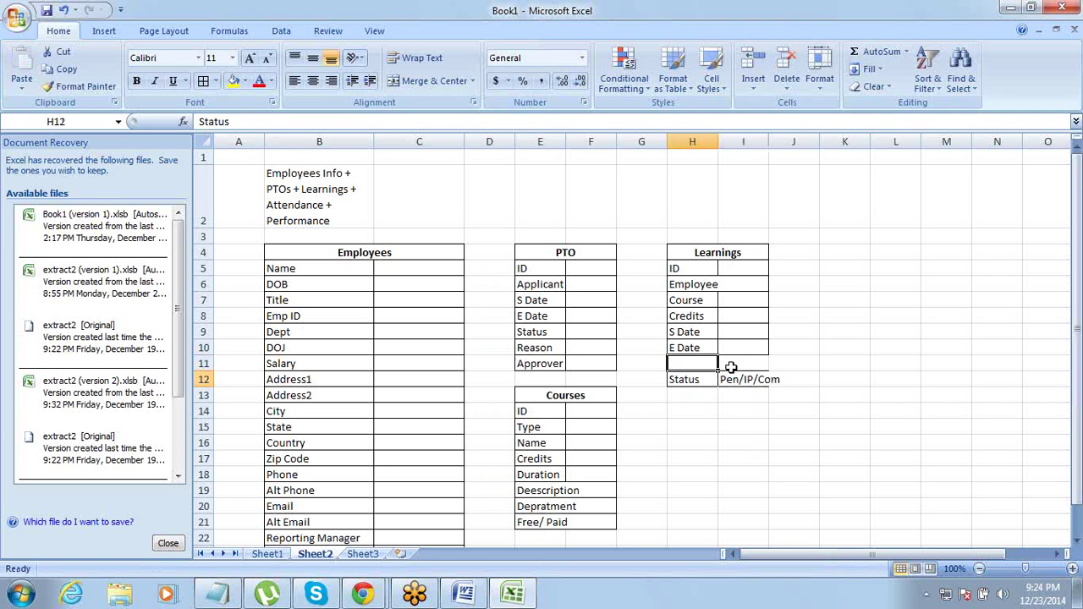
key("shift+Left")
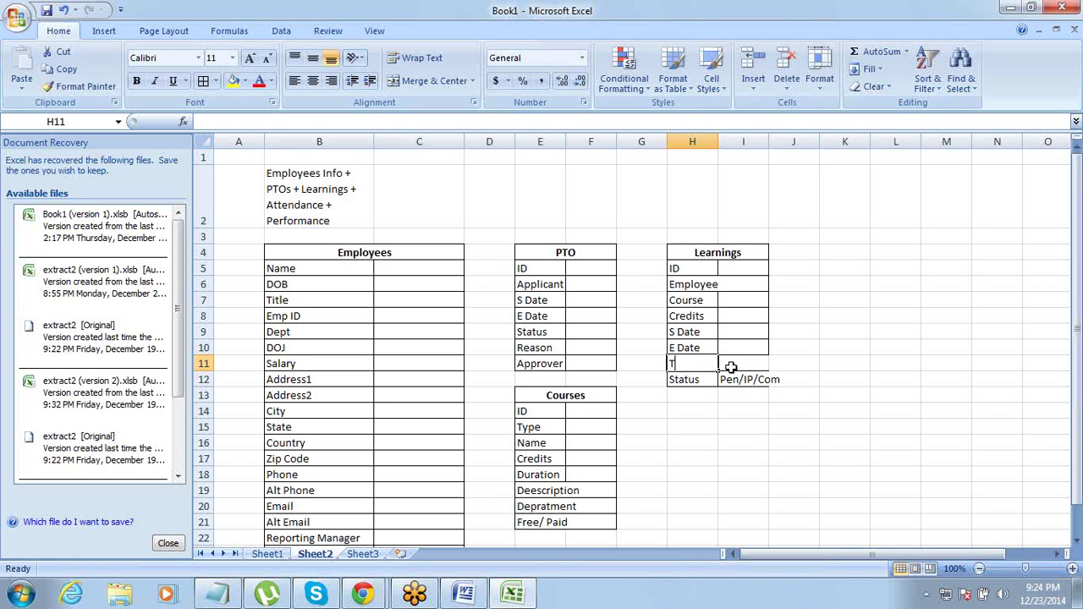
Add the field "Type" to the Learnings list in H11 with the values "Selected/ Advised" in I11.
type("Type")
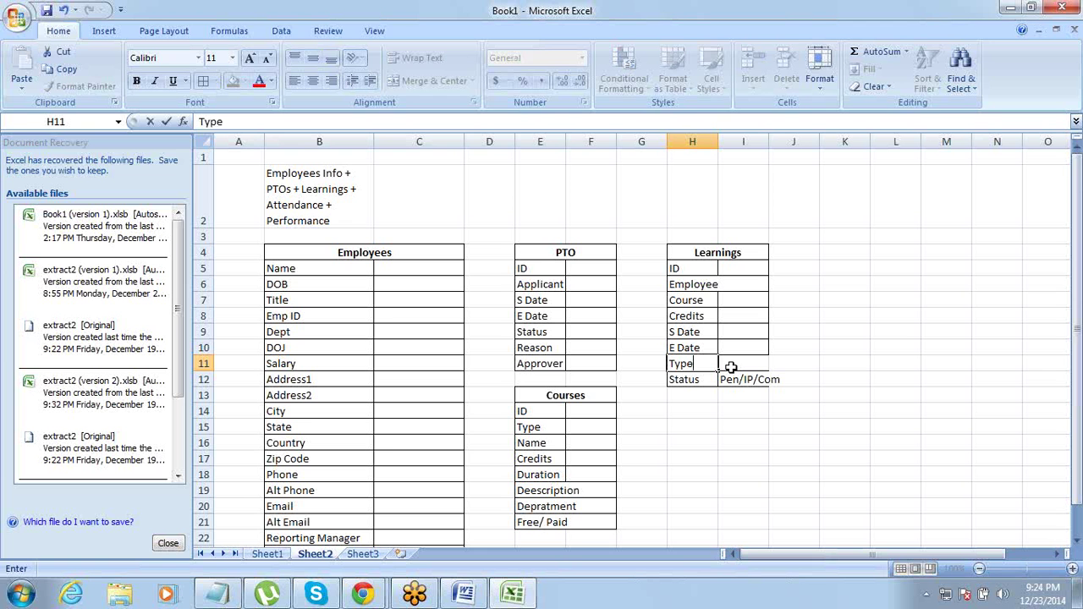
left_click(730, 366)
type("Sele")
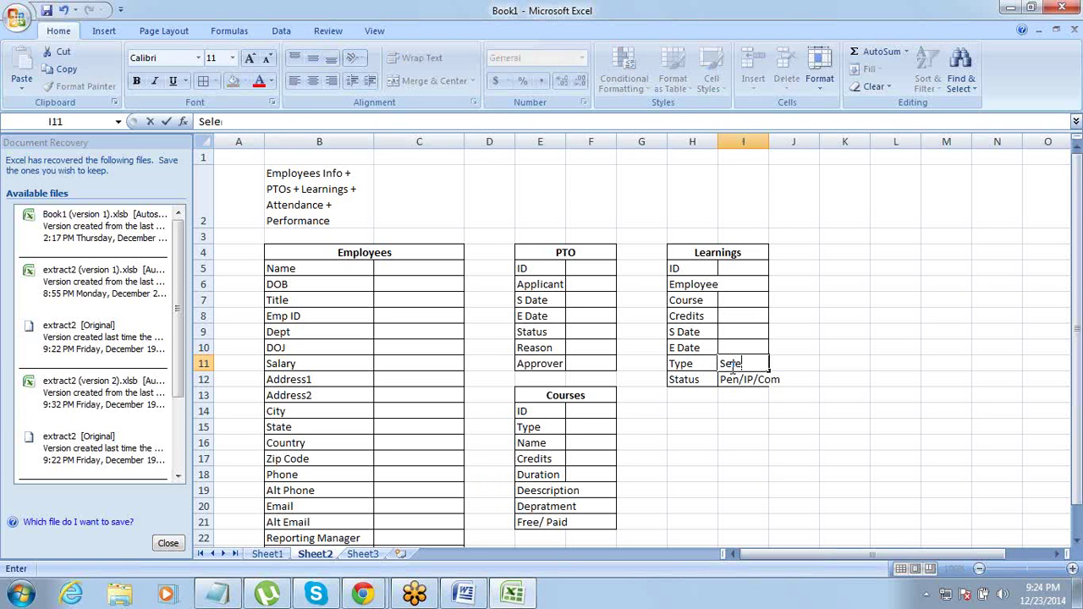
type("cted/ Advis")
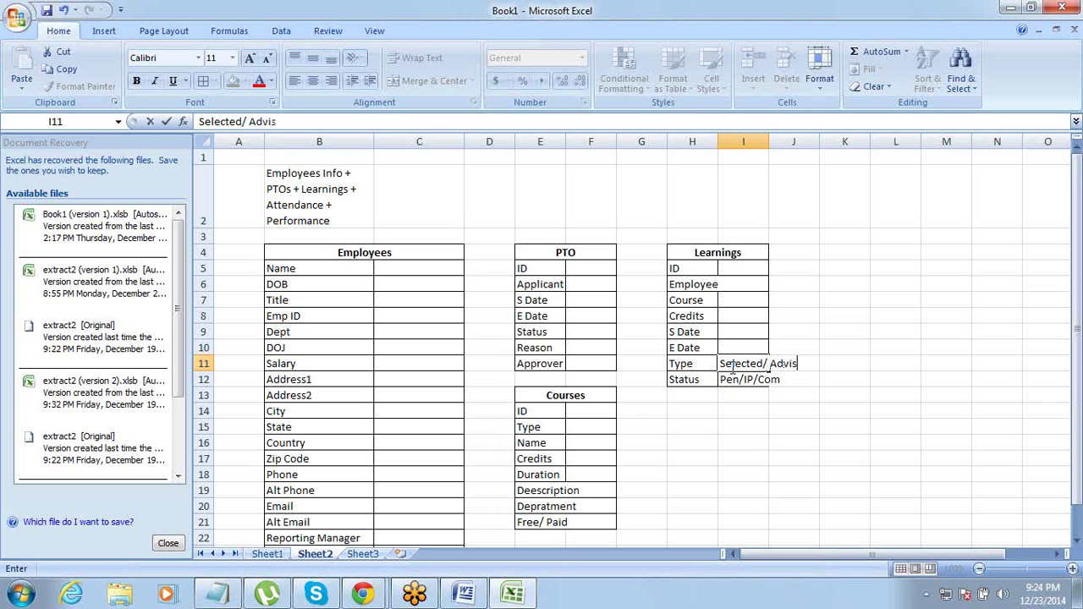
type("ed")
left_click(731, 367)
left_click_drag(686, 364, 731, 367)
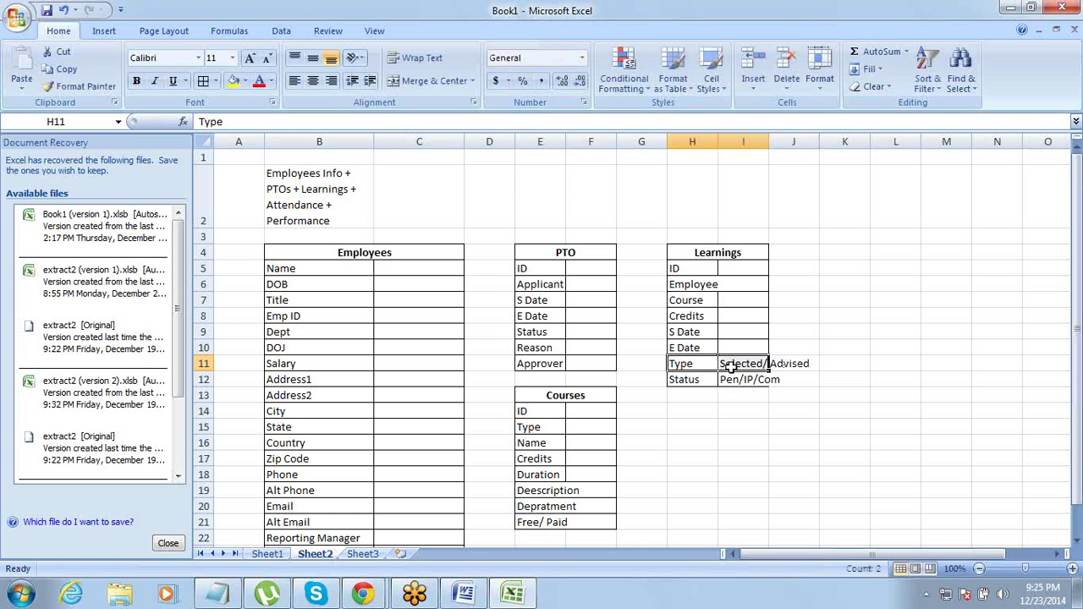
key("Up")
key("Up")
key("Up")
key("Up")
key("Up")
key("Up")
key("Up")
key("Up")
key("Up")
key("Up")
key("Down")
key("Down")
key("Down")
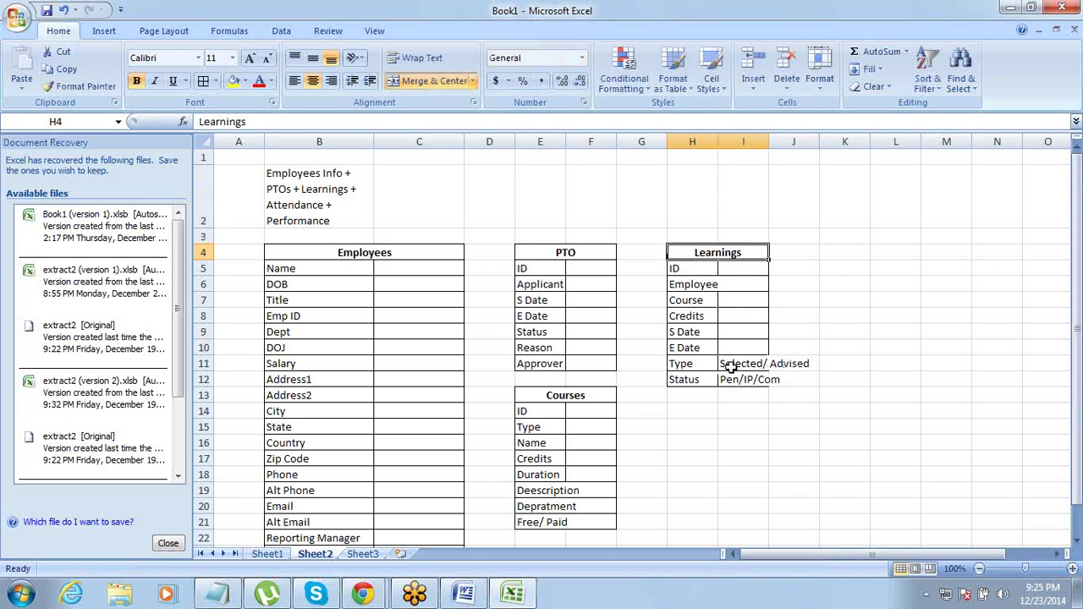
key("shift+Down")
key("shift+Down")
key("shift+Down")
key("shift+Down")
key("shift+Down")
key("shift+Down")
key("shift+Down")
key("shift+Down")
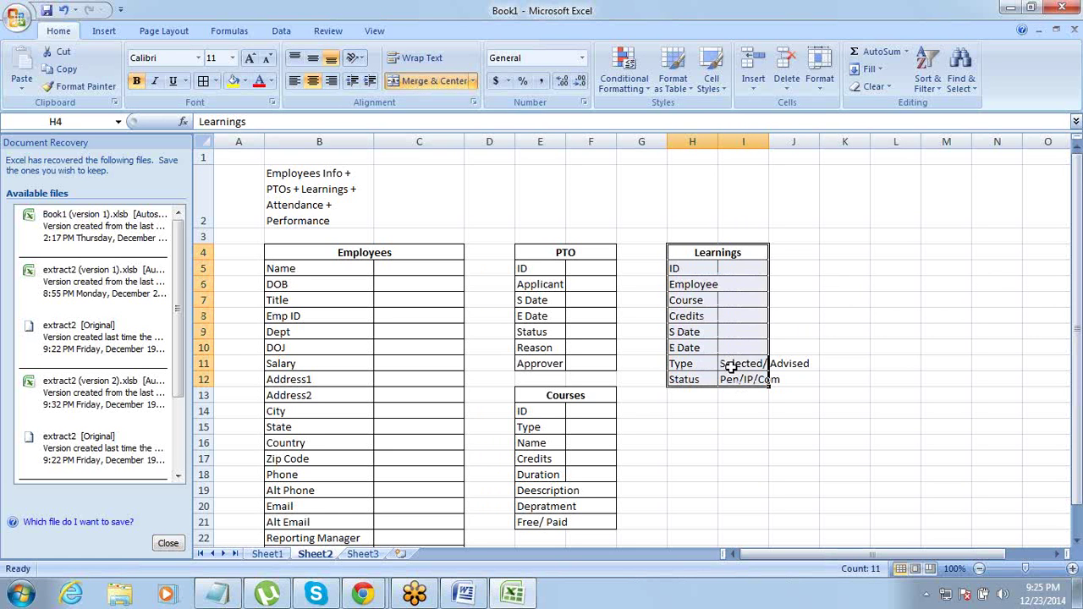
key("Down")
key("Down")
key("Up")
key("Down")
key("Down")
key("Down")
key("Down")
key("Down")
key("Down")
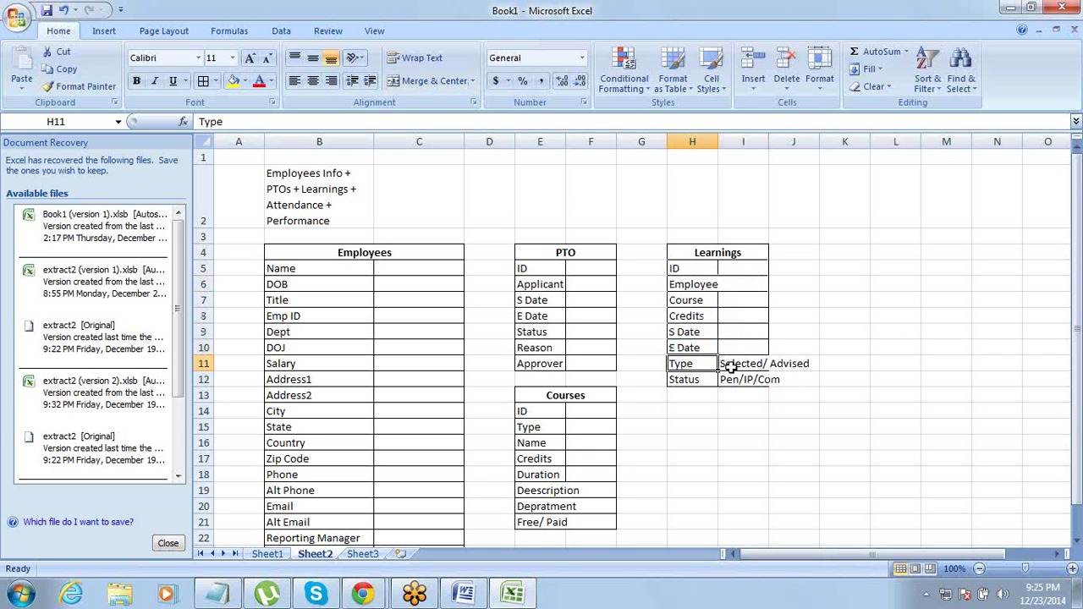
key("Right")
key("Left")
key("shift+Right")
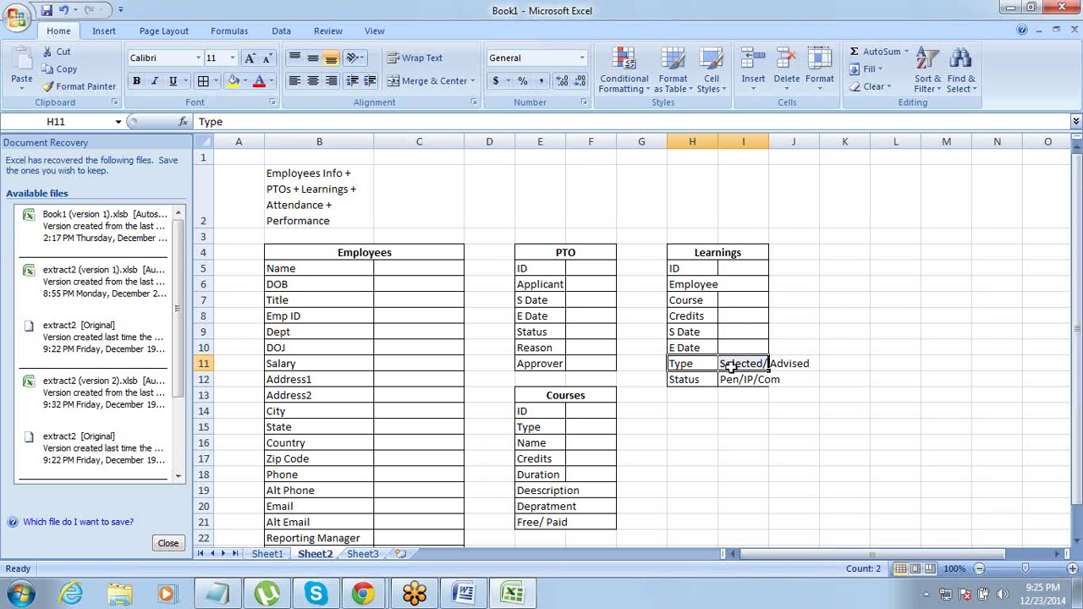
key("shift+Left")
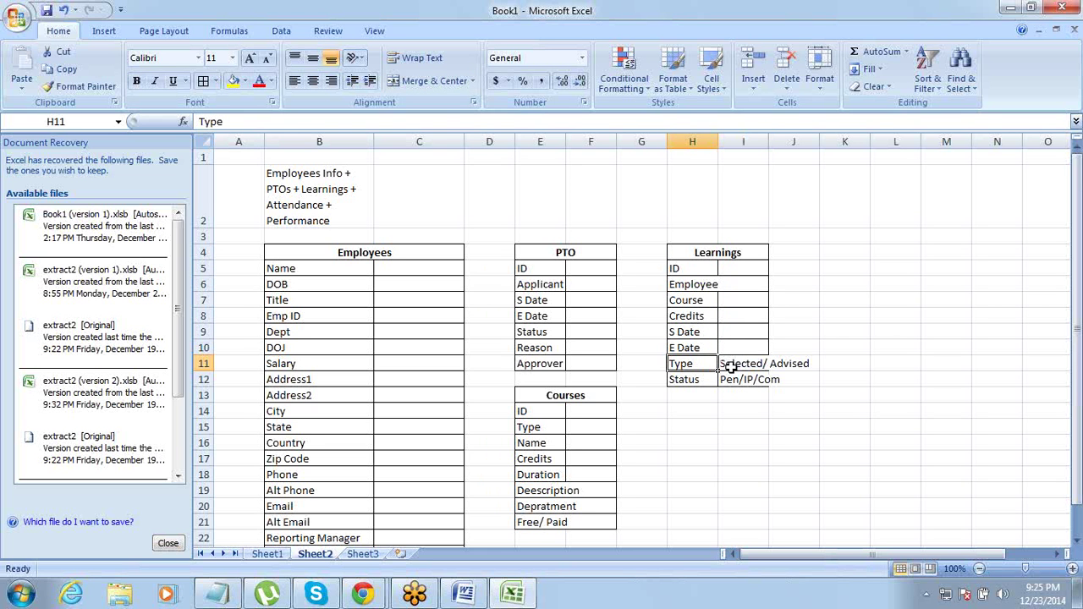
key("Up")
key("Up")
key("Up")
key("Up")
key("Up")
key("Up")
key("Up")
key("Up")
key("Up")
key("Up")
key("Down")
key("Down")
key("Down")
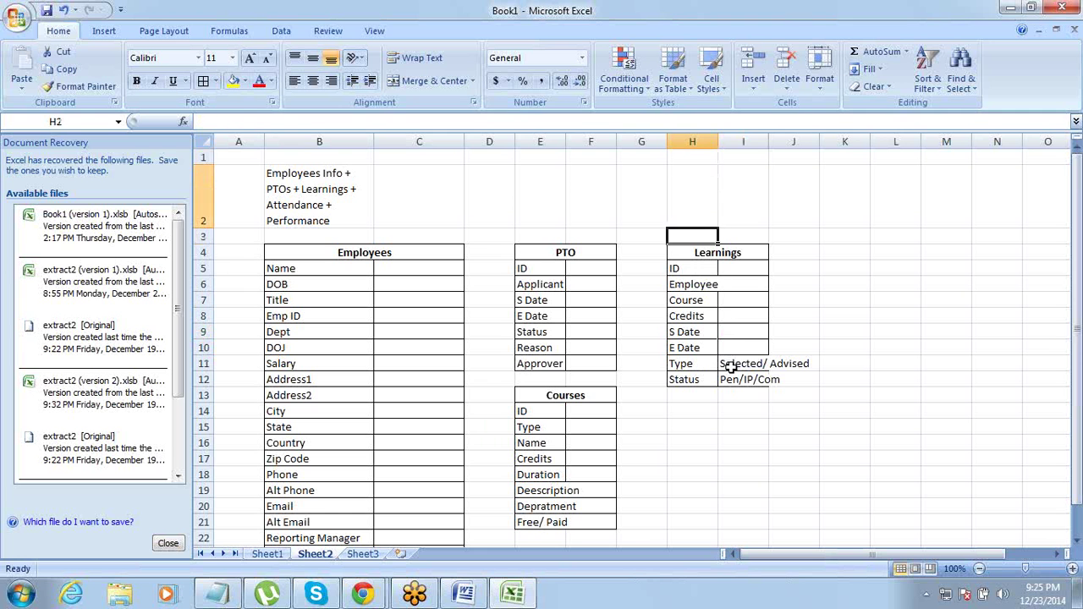
key("shift+Down")
key("shift+Down")
key("shift+Down")
key("shift+Down")
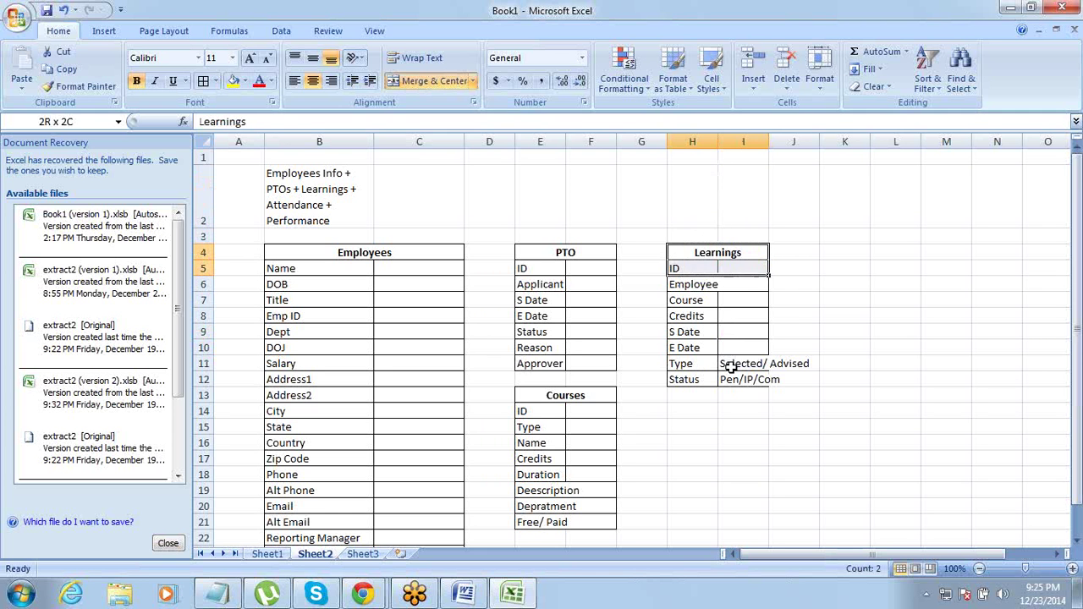
key("shift+Down")
key("shift+Down")
key("shift+Down")
key("shift+Down")
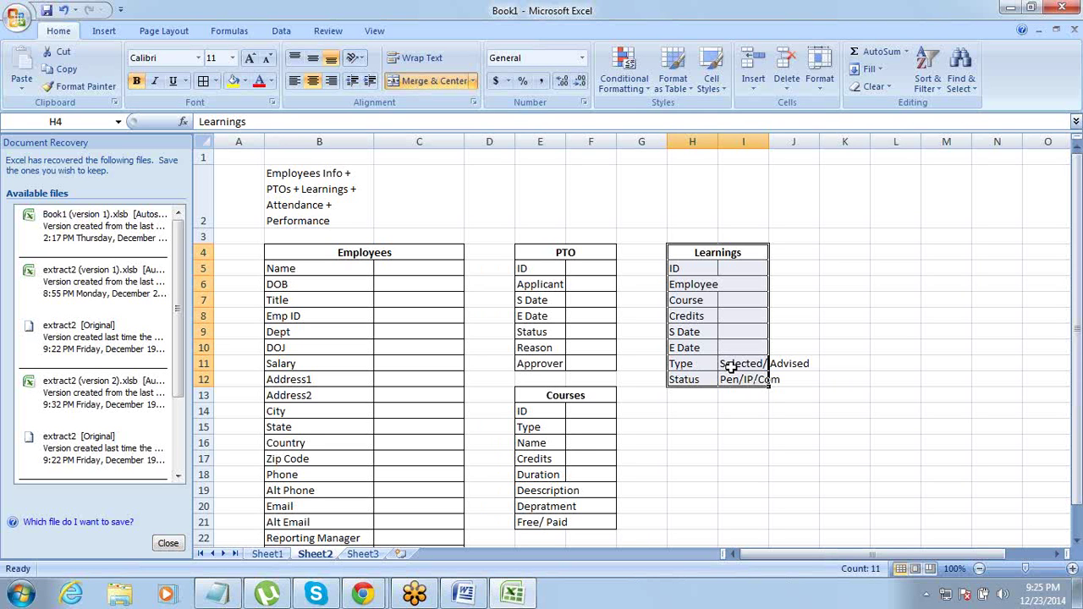
left_click(1073, 34)
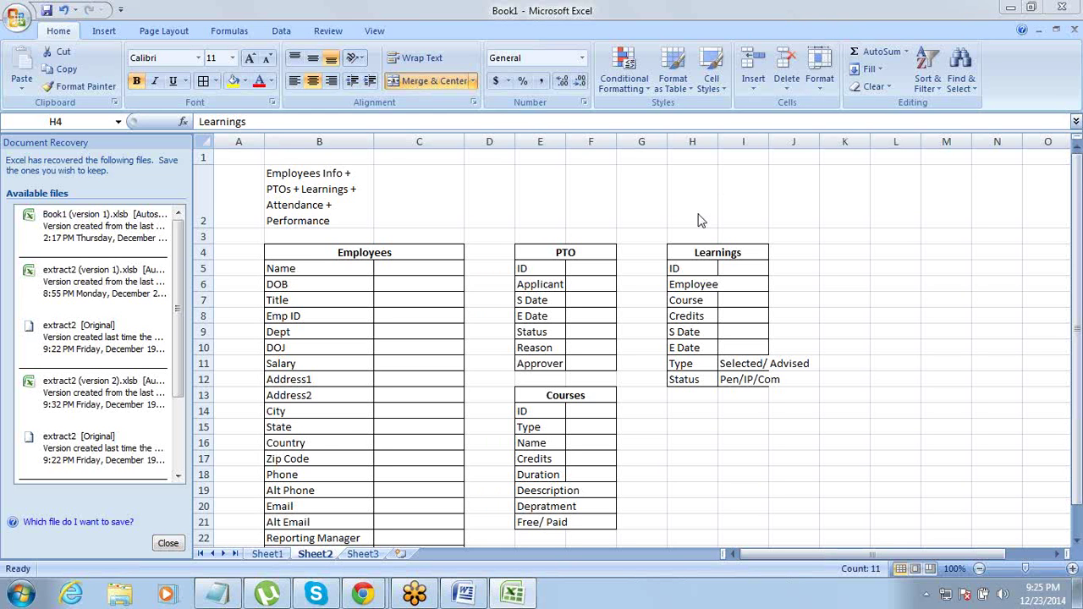
scroll(677, 228, "down", 1)
scroll(677, 228, "up", 1)
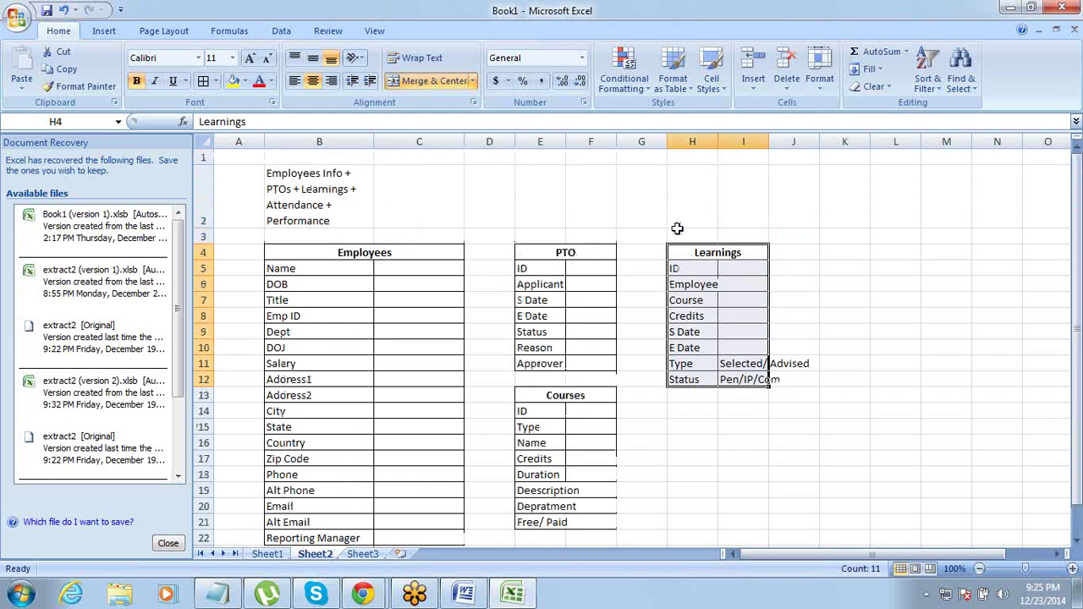
scroll(677, 229, "down", 1)
left_click(653, 252)
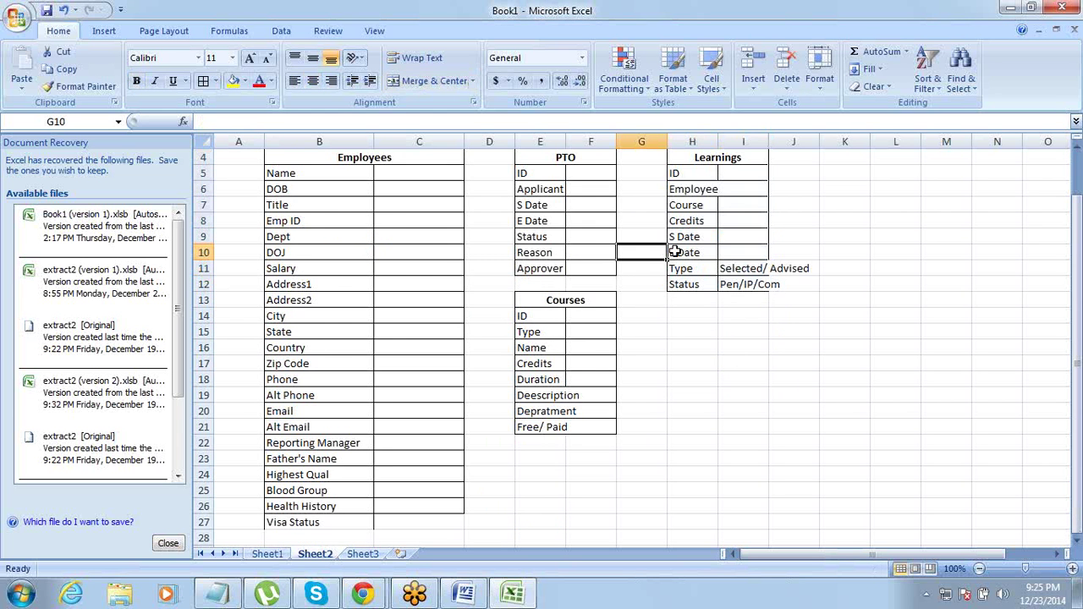
scroll(669, 252, "up", 1)
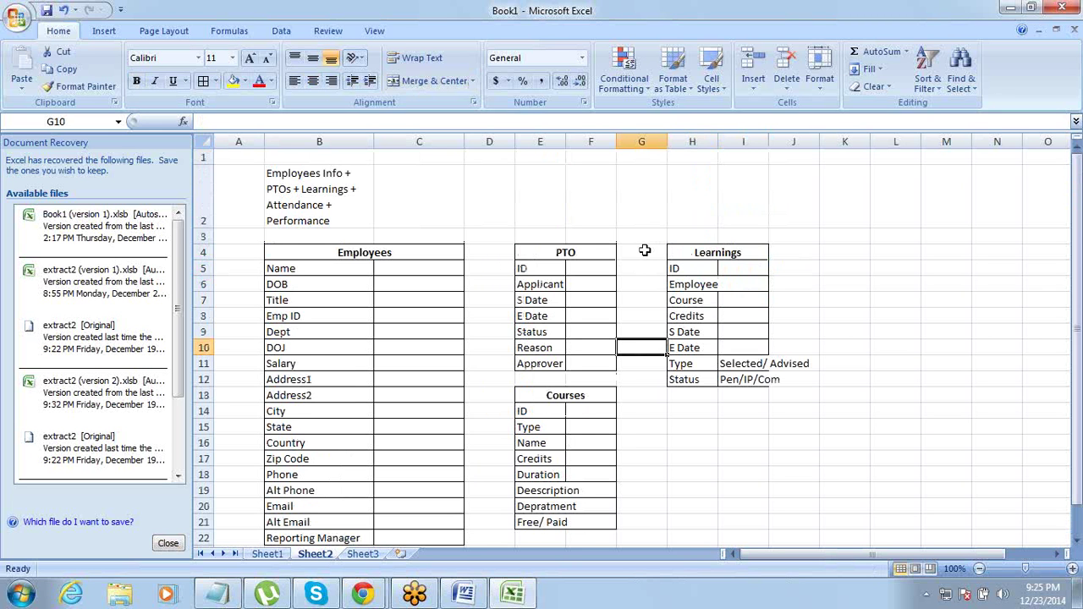
scroll(645, 250, "down", 1)
scroll(645, 251, "up", 1)
Widen columns H and I so the Learnings field names and their values fit inside the table.
left_click(694, 392)
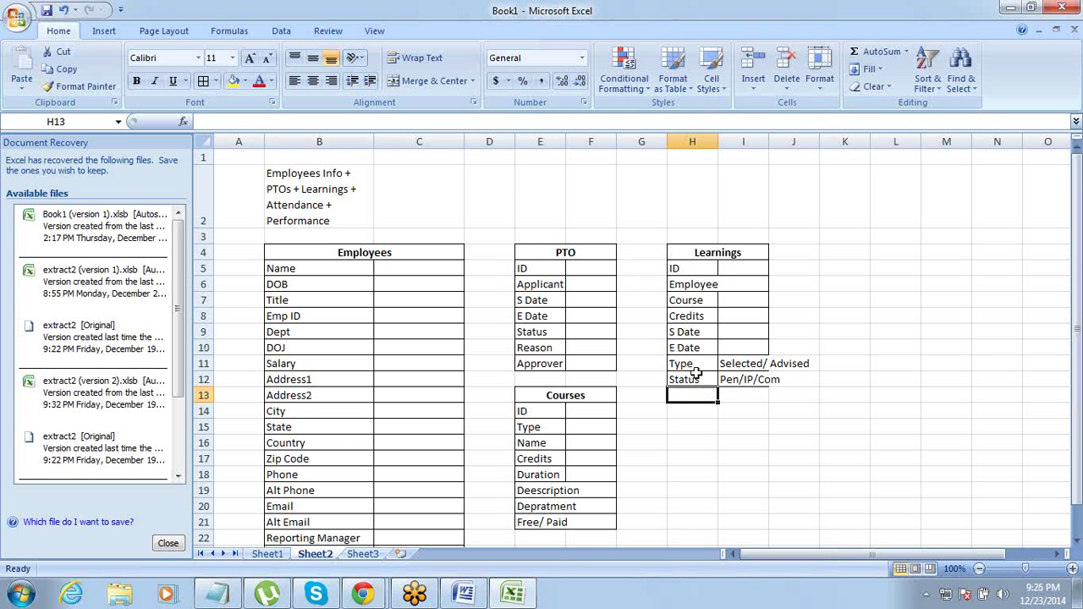
left_click(695, 375)
left_click(693, 289)
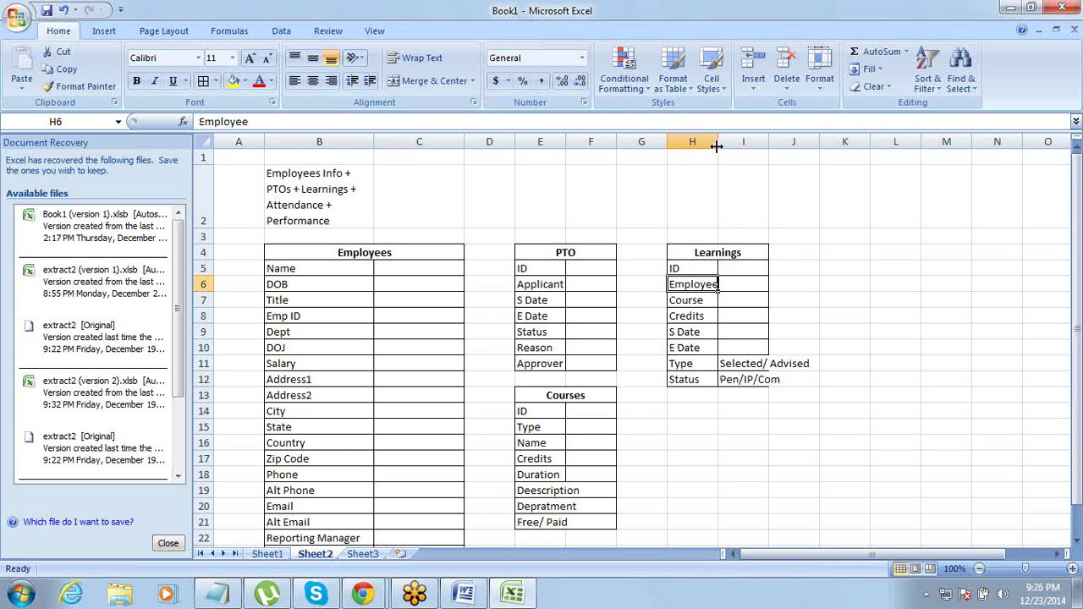
left_click_drag(718, 142, 732, 145)
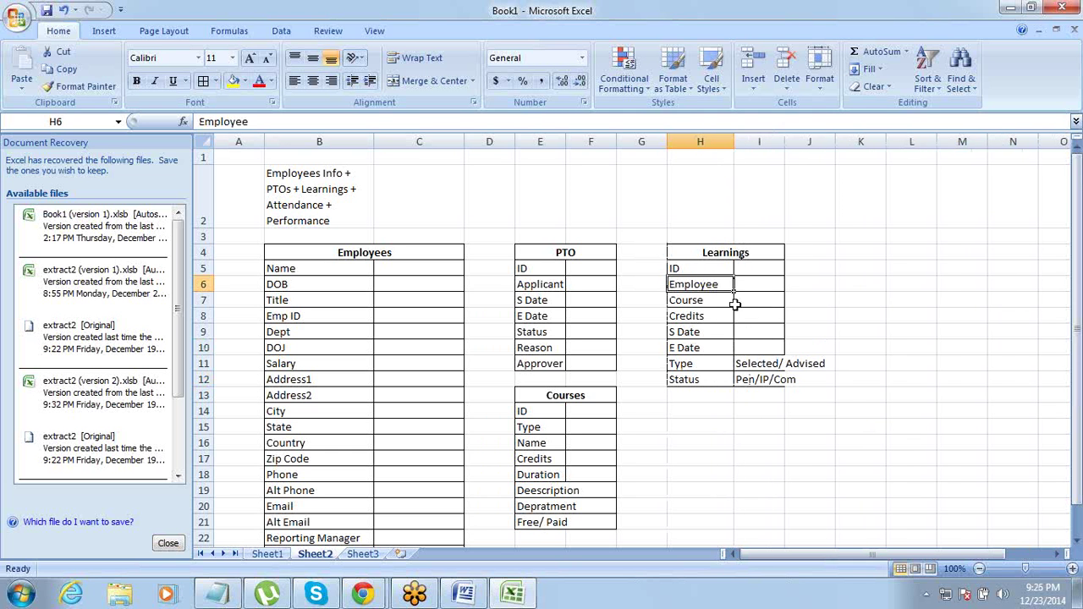
left_click(720, 378)
left_click(754, 379)
left_click(758, 364)
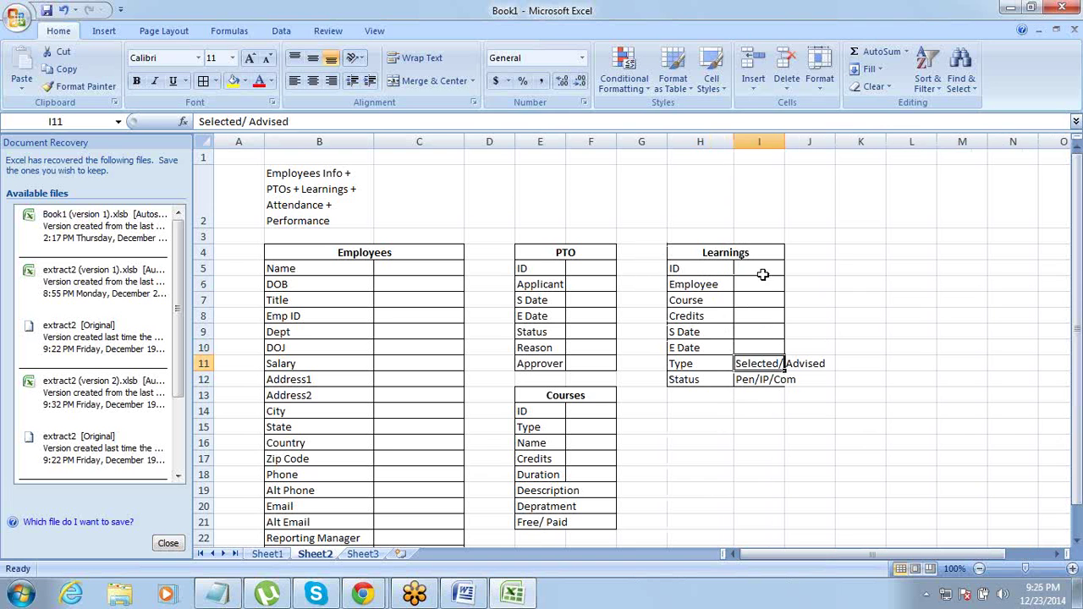
left_click_drag(783, 138, 835, 141)
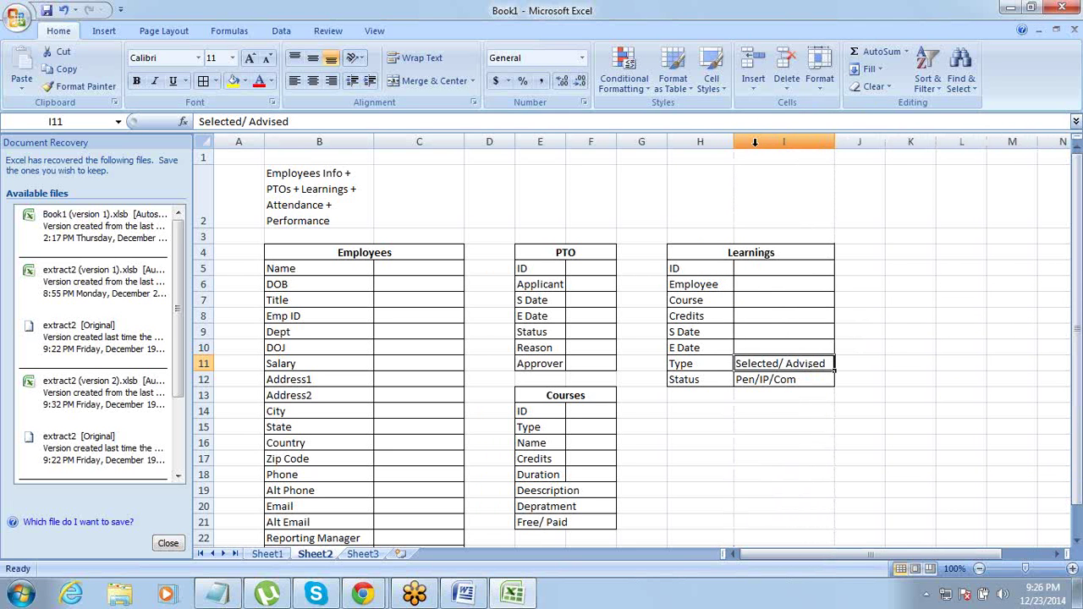
left_click_drag(733, 143, 728, 142)
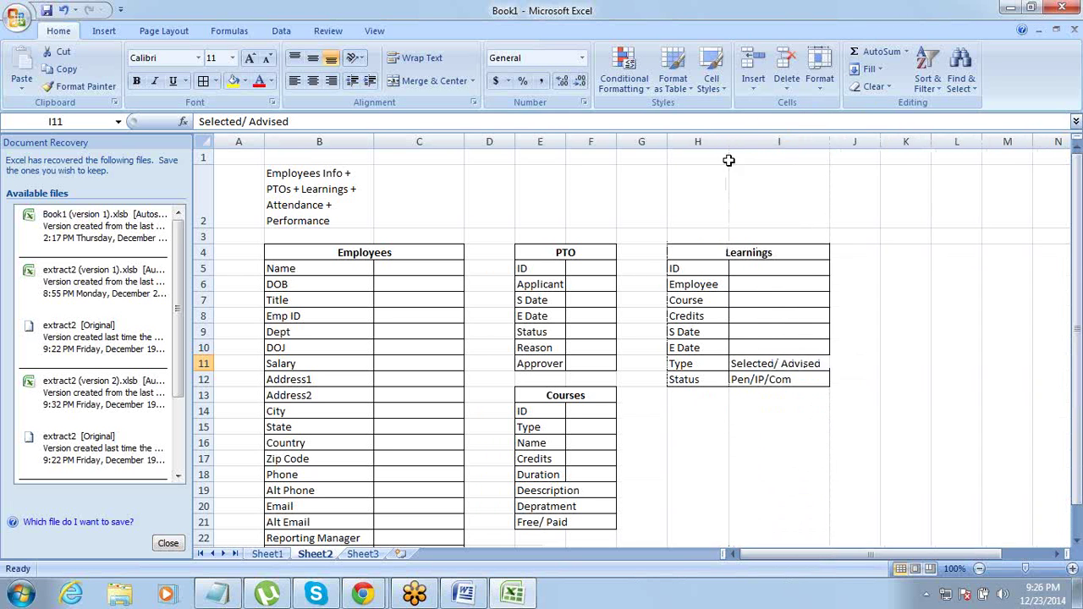
Widen columns F and E so the PTO and Courses field names fit in their cells.
left_click(699, 395)
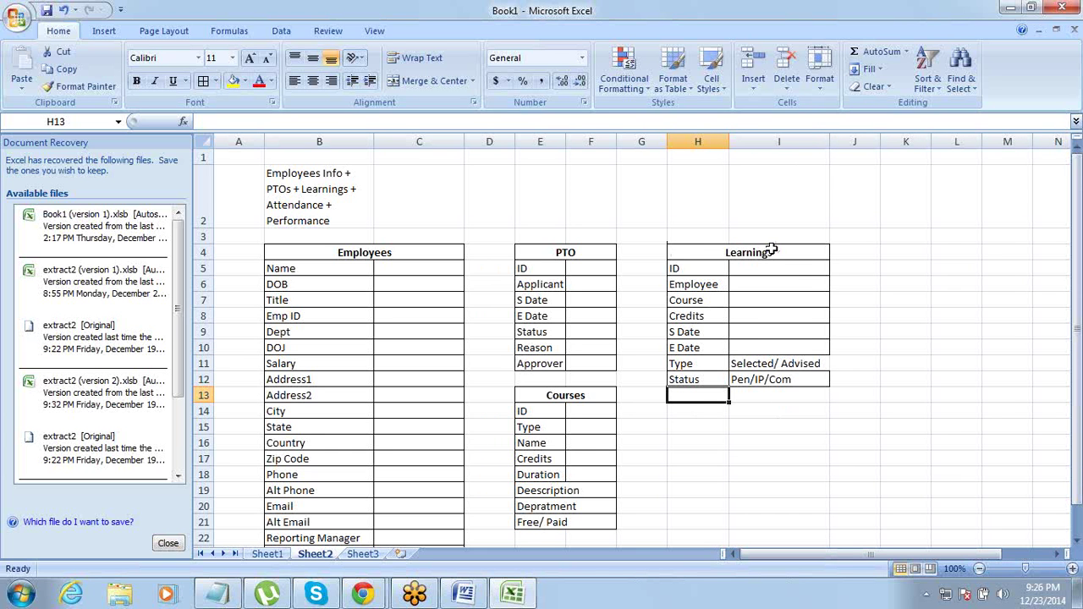
left_click_drag(623, 140, 634, 141)
left_click_drag(566, 141, 600, 145)
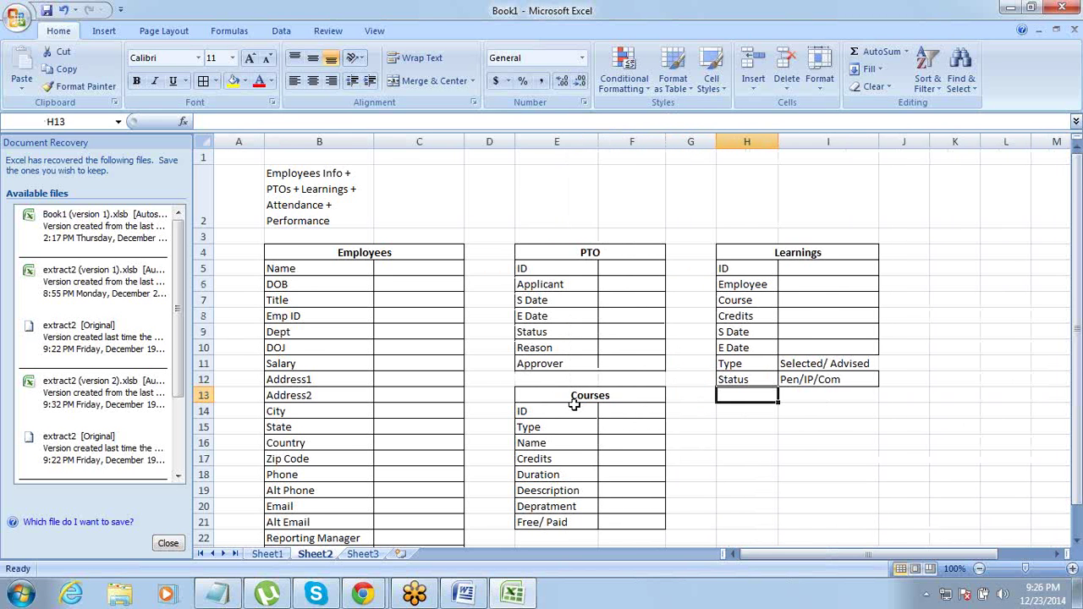
scroll(573, 398, "down", 1)
left_click(562, 441)
left_click_drag(576, 302, 575, 447)
left_click(575, 444)
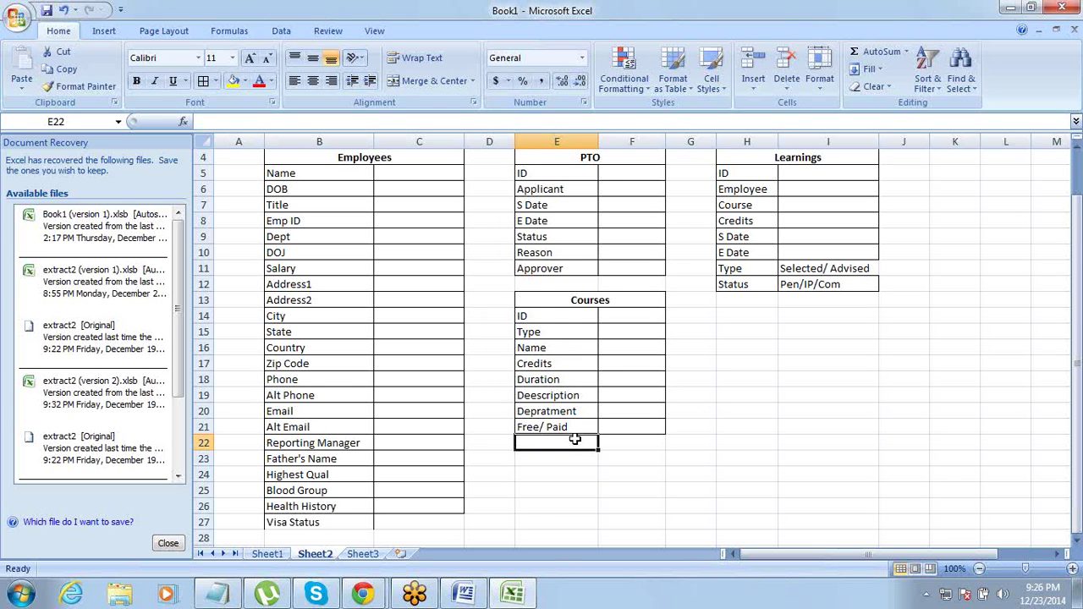
scroll(574, 439, "up", 1)
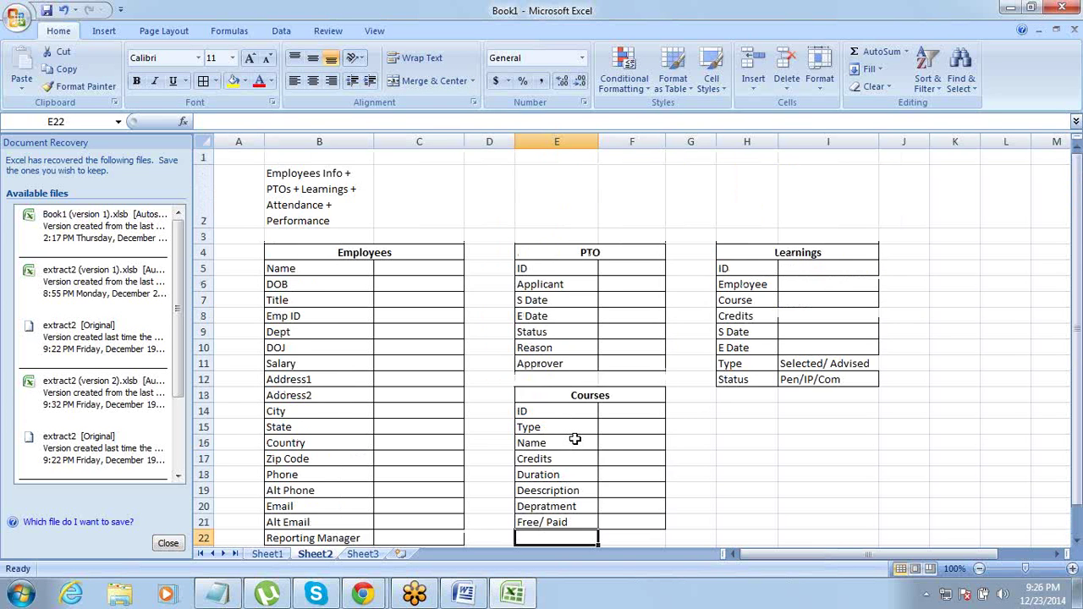
Add the field "Mentor" to the Learnings list in cell H13.
left_click(736, 395)
type("Mentor")
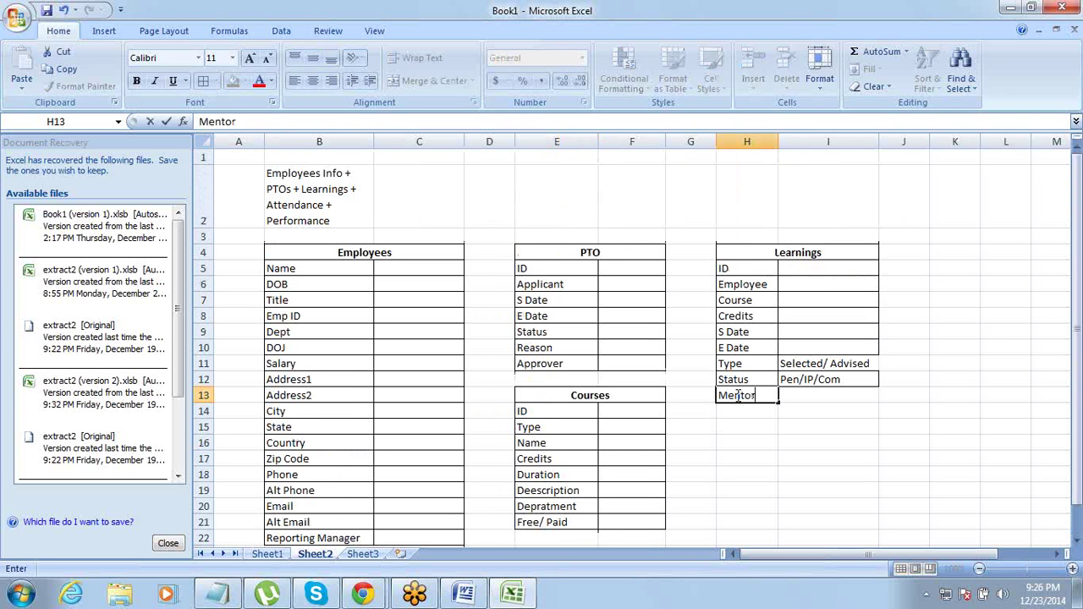
Apply all borders to the Learnings table from its heading down through the Mentor row, H4:I13.
key("Tab")
left_click(737, 395)
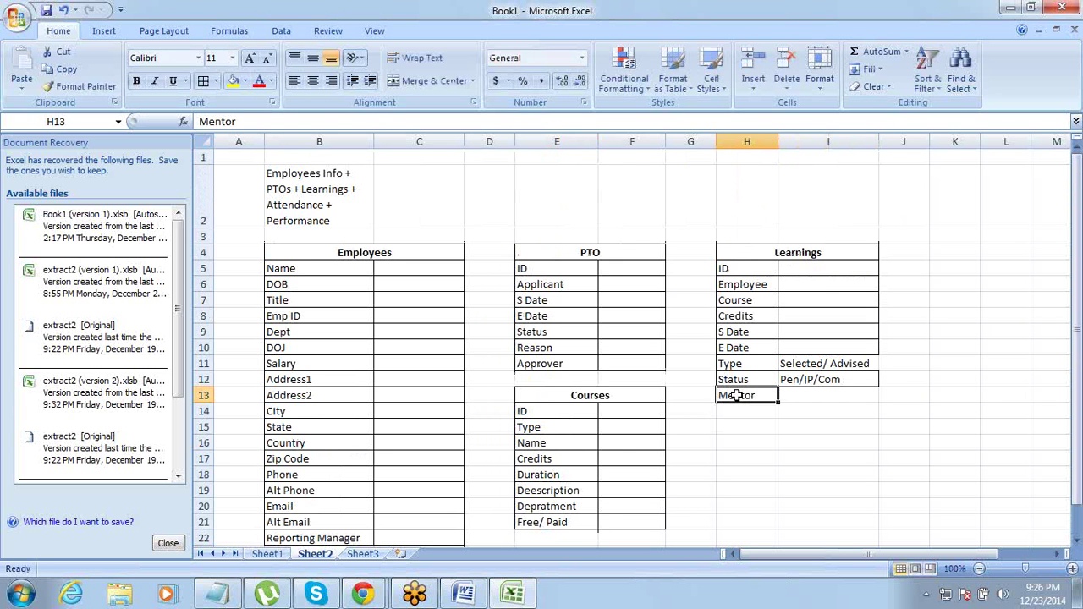
key("shift+Right")
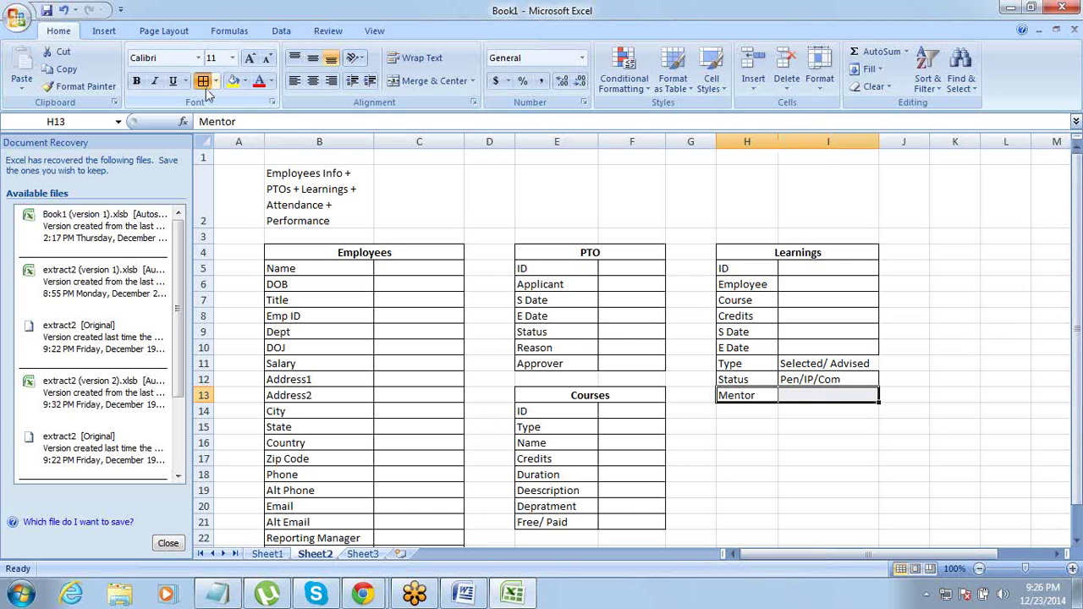
left_click(740, 334)
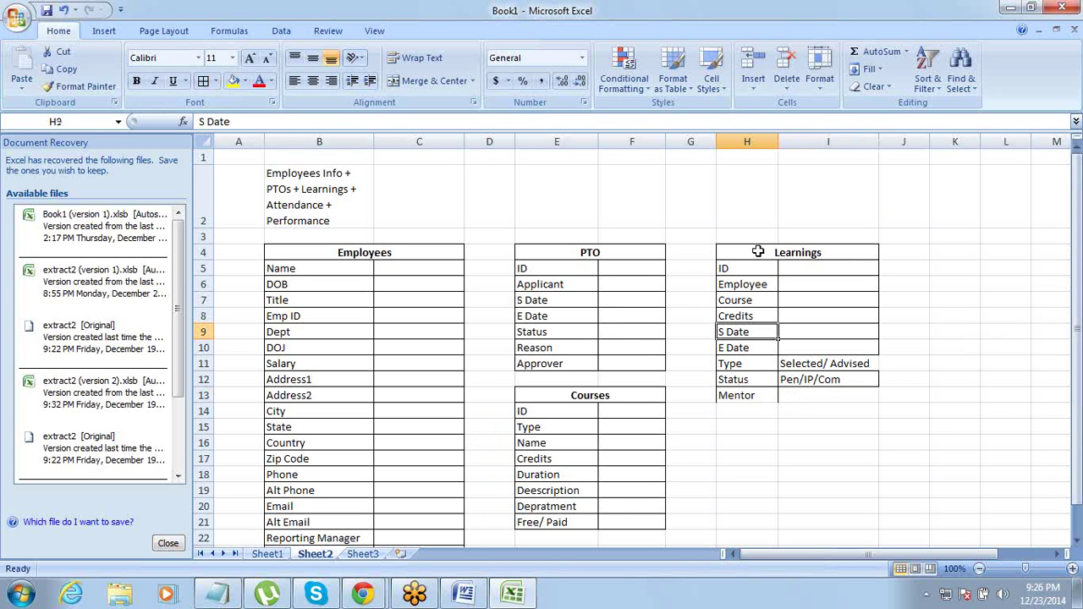
left_click_drag(757, 252, 774, 394)
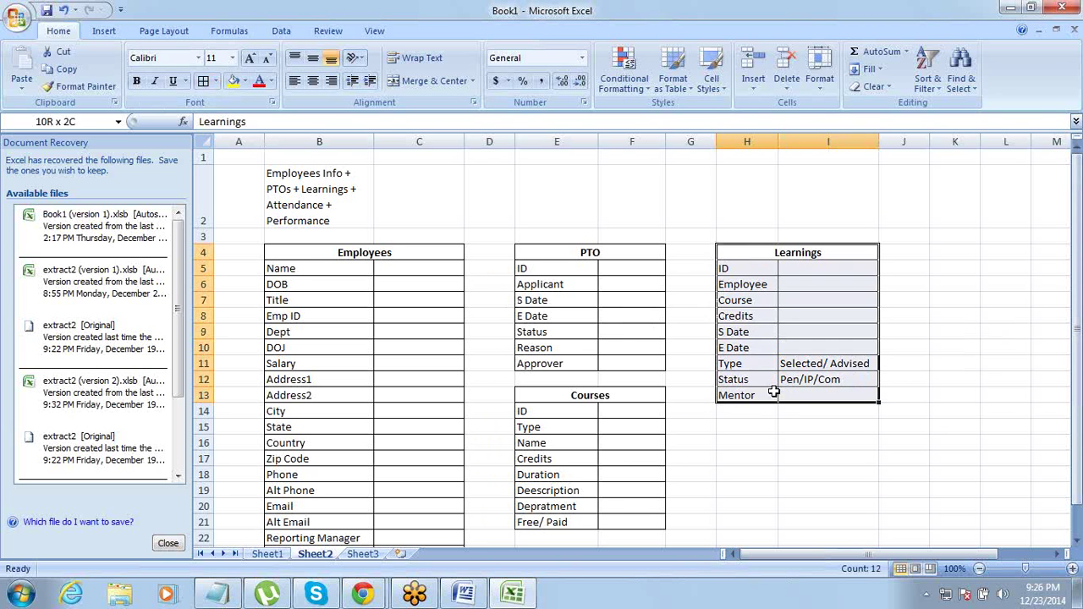
left_click(204, 82)
Add the field "Grade" to the Learnings list in cell H14.
left_click(751, 430)
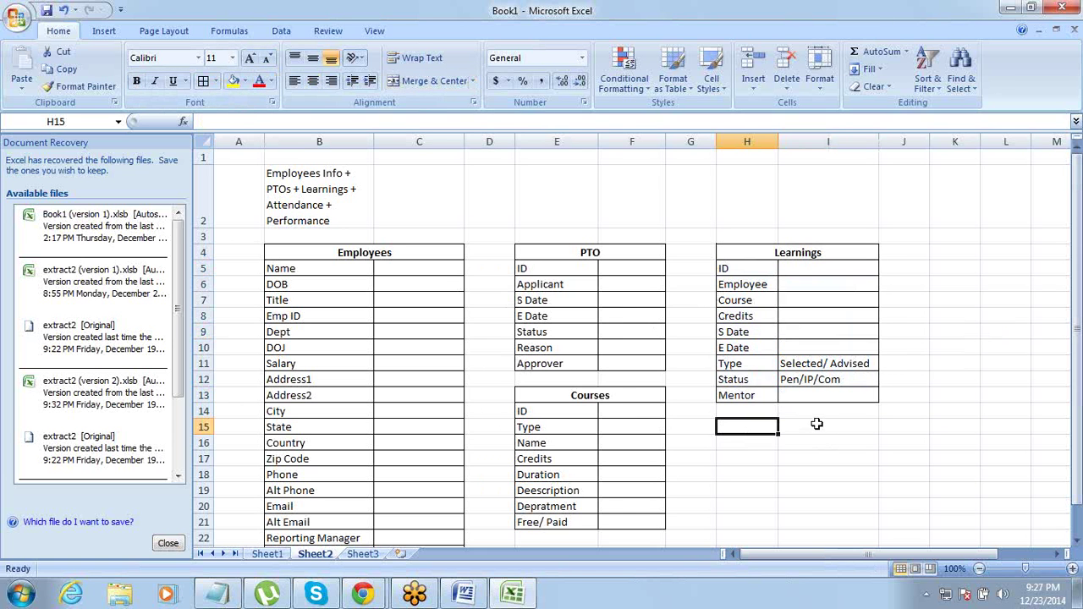
key("Up")
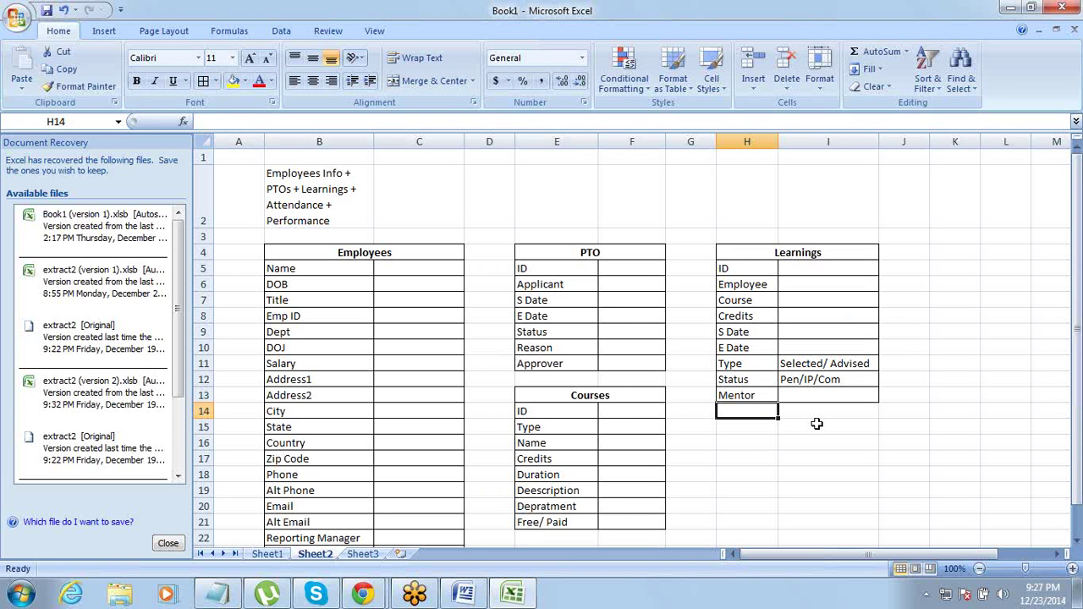
type("Grade")
key("Tab")
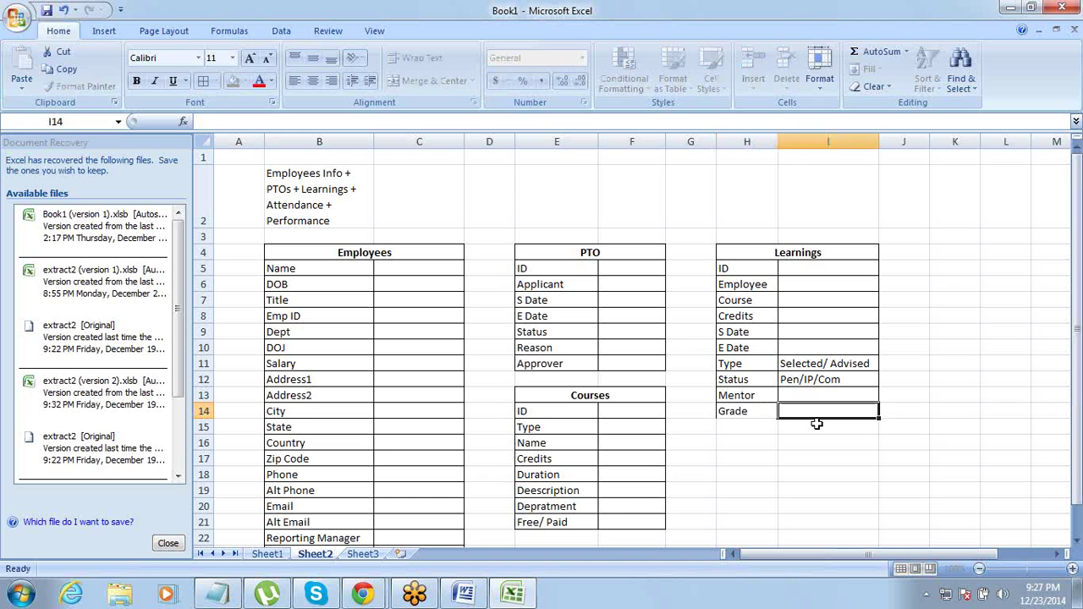
Extend the Learnings table's borders through the Grade row so H4:I14 is fully outlined.
key("Left")
key("Up")
key("Up")
key("Up")
key("Up")
key("Up")
key("Up")
key("Up")
key("Up")
key("Up")
key("Up")
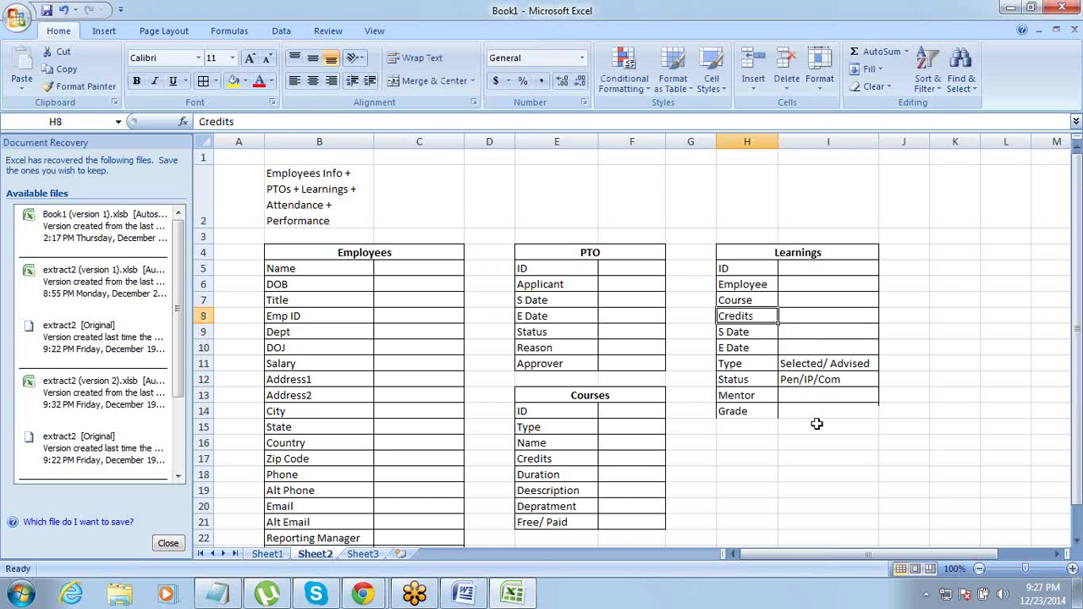
key("shift+Down")
key("shift+Down")
key("shift+Down")
key("shift+Down")
key("shift+Down")
key("shift+Down")
key("shift+Down")
key("shift+Down")
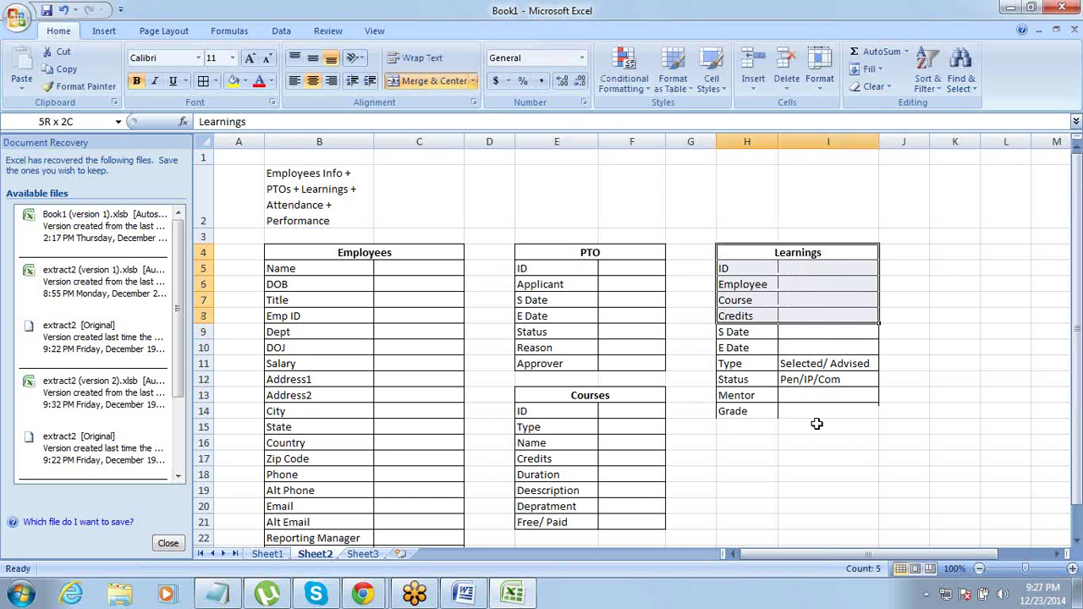
key("shift+Down")
key("shift+Down")
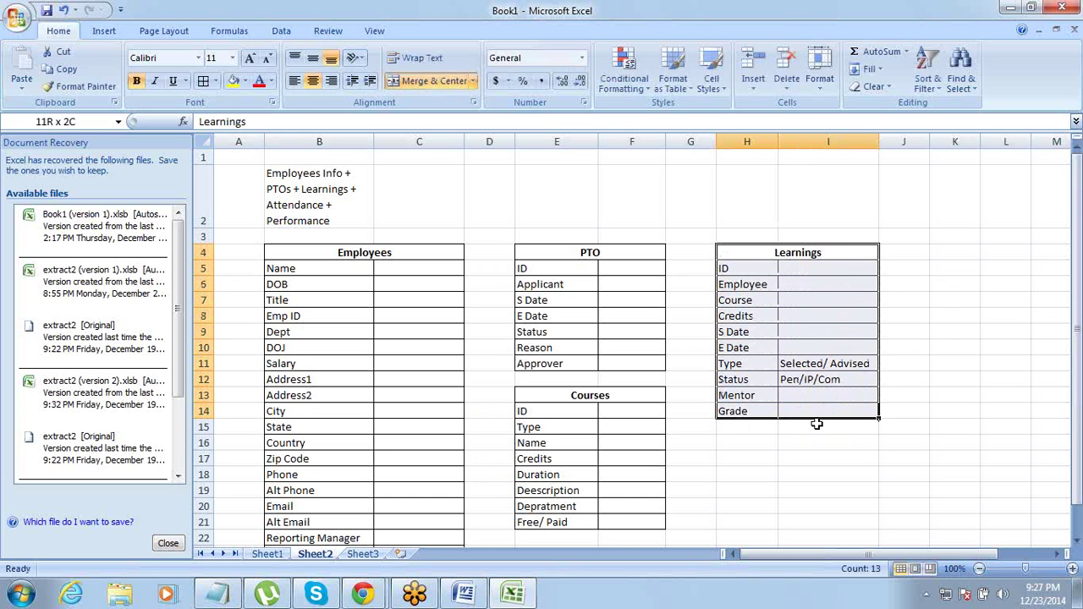
left_click(203, 81)
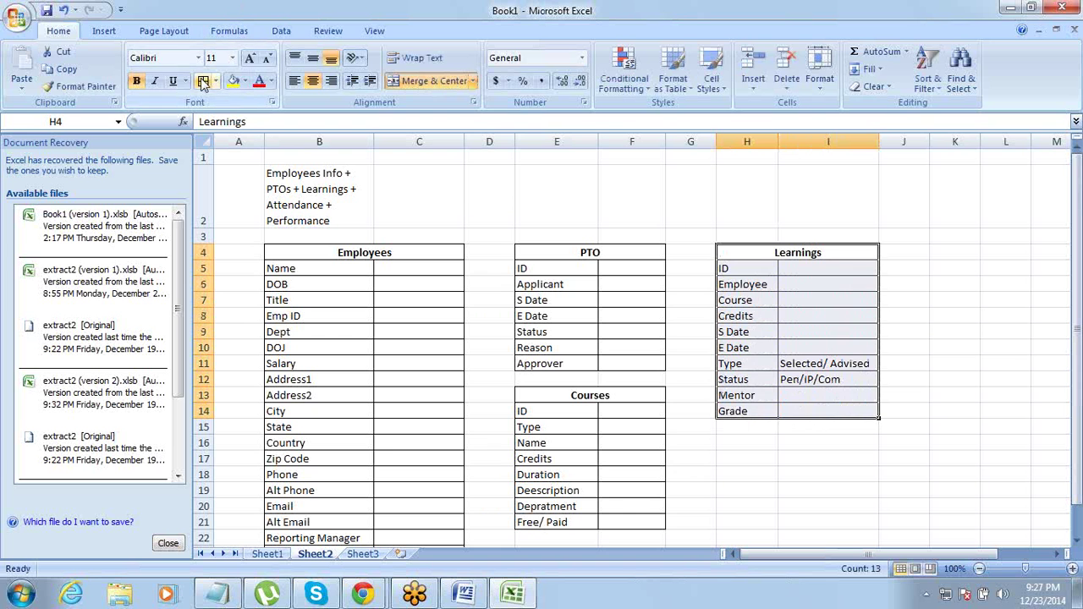
left_click(472, 205)
scroll(472, 205, "down", 1)
scroll(472, 205, "up", 1)
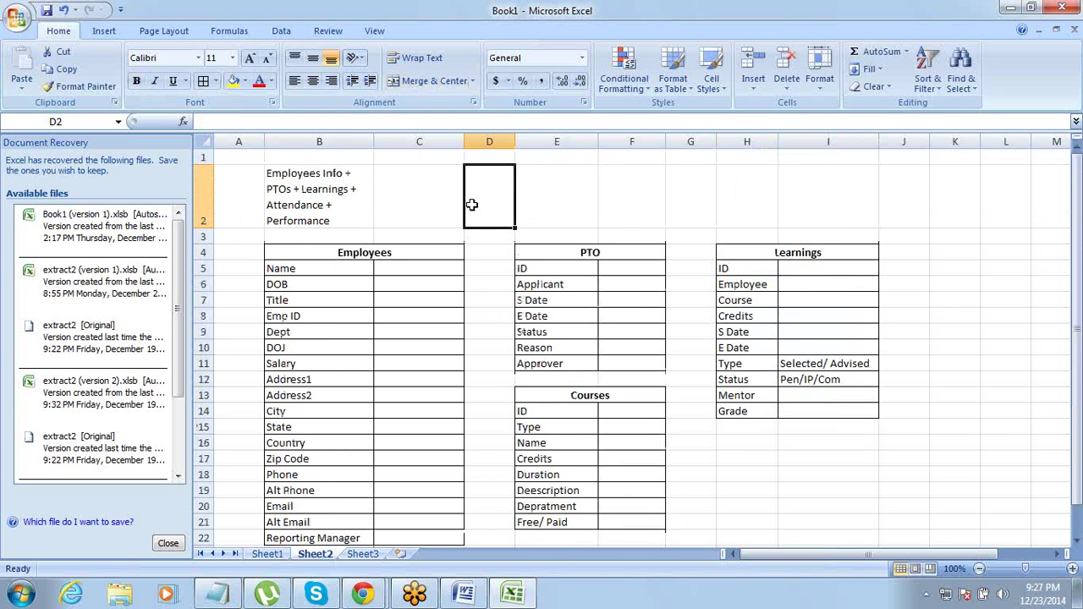
scroll(473, 204, "down", 1)
scroll(472, 204, "up", 1)
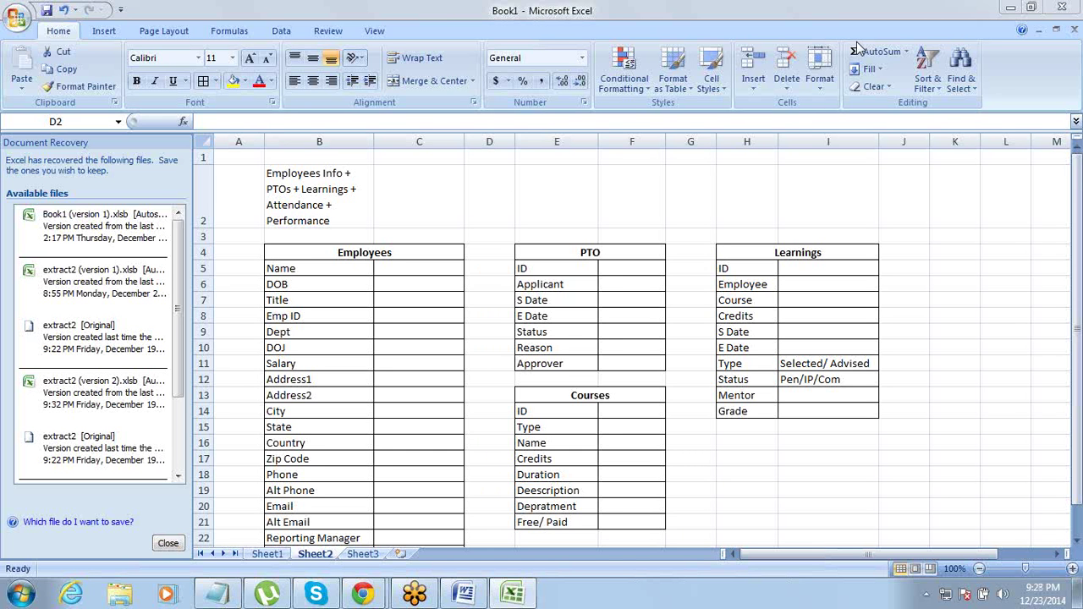
key("alt+Tab")
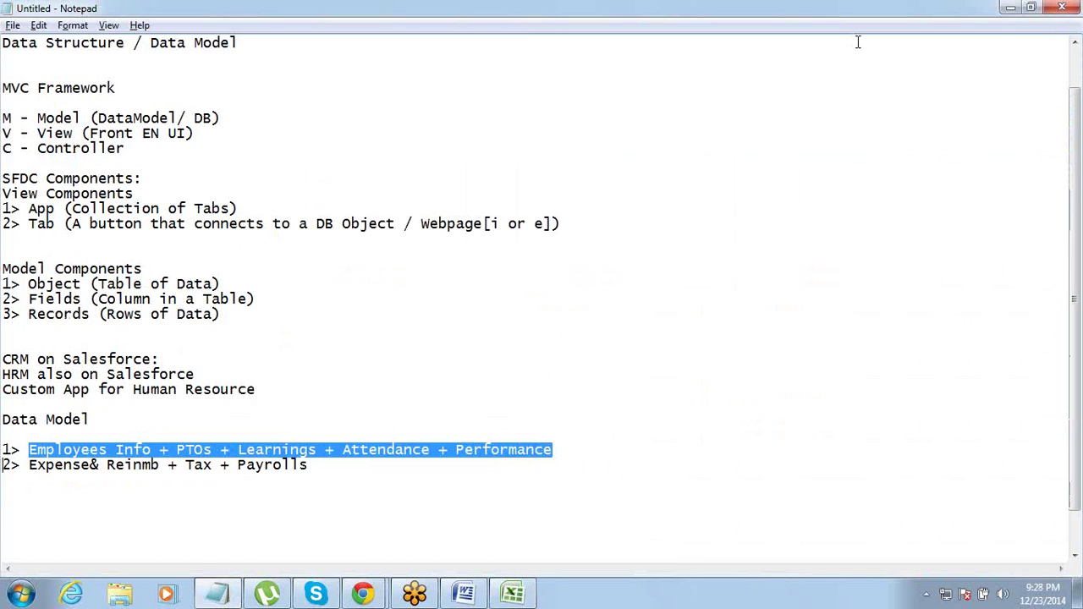
key("alt+Tab")
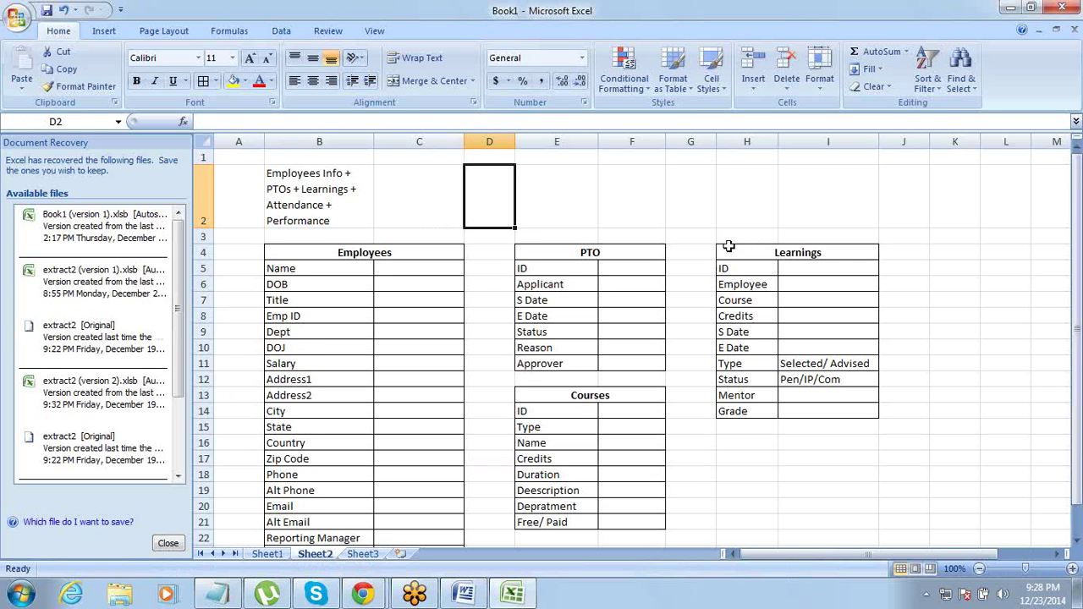
Compare the Courses "Duration" field with the Learnings date fields, and add the field "Time" to Learnings in H15.
scroll(660, 281, "down", 1)
left_click(582, 382)
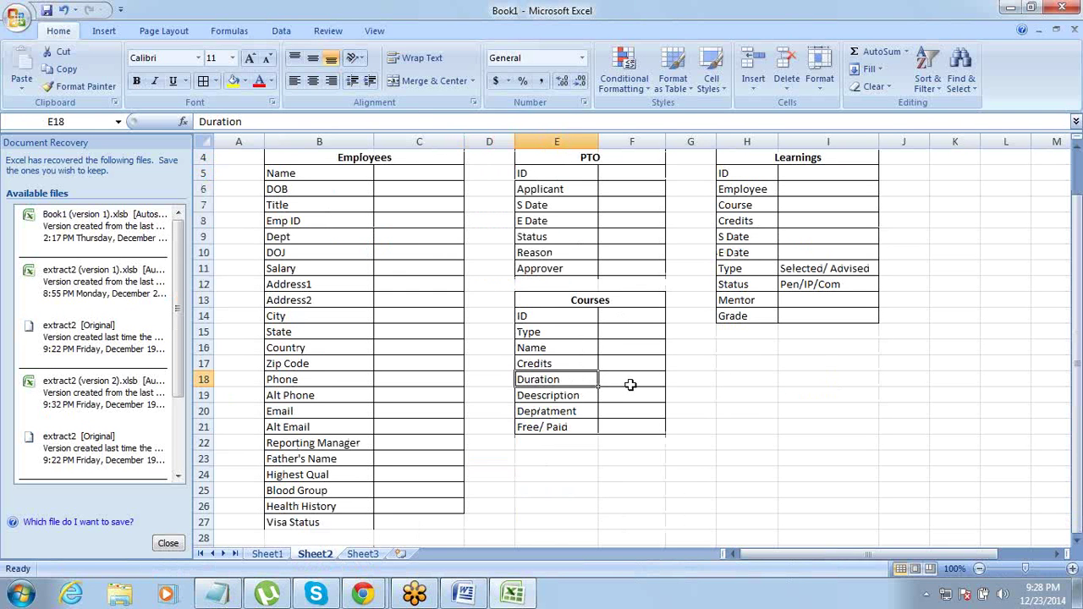
left_click_drag(629, 382, 581, 382)
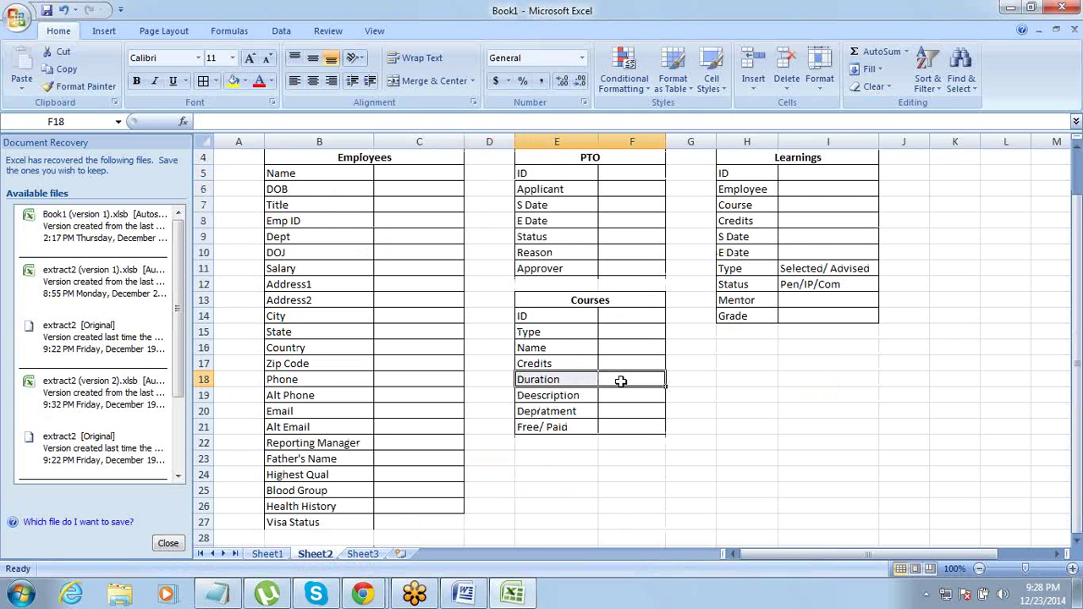
left_click(621, 381)
left_click_drag(576, 382, 628, 382)
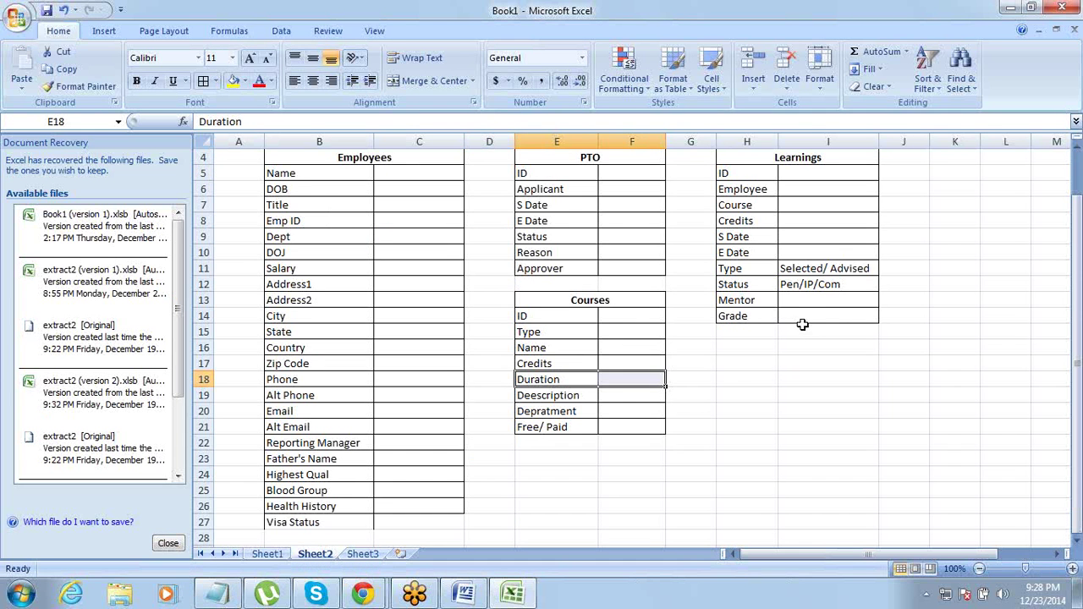
left_click(748, 250)
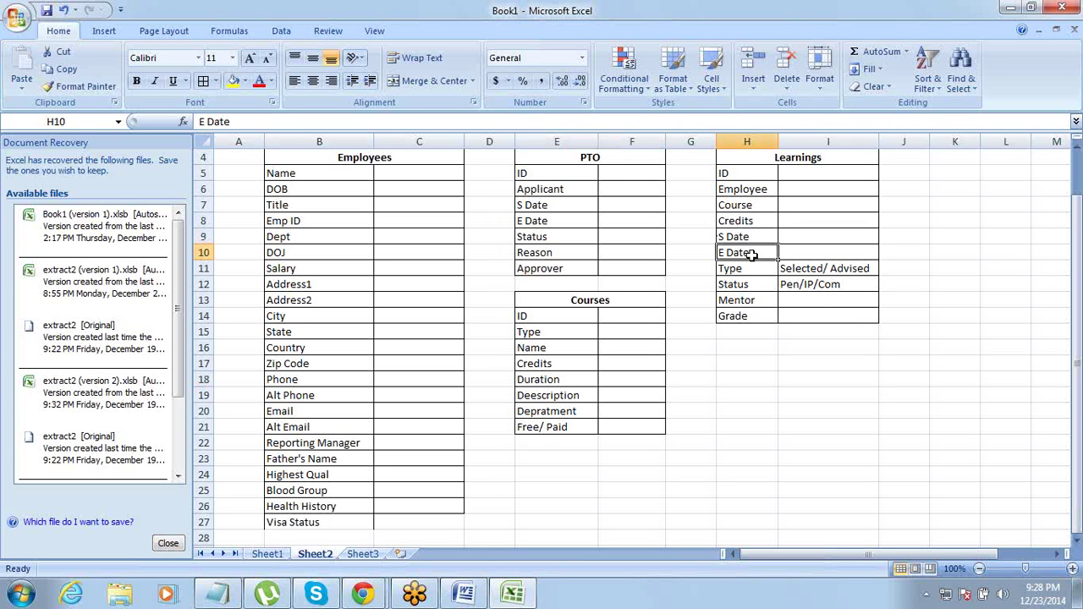
left_click(759, 331)
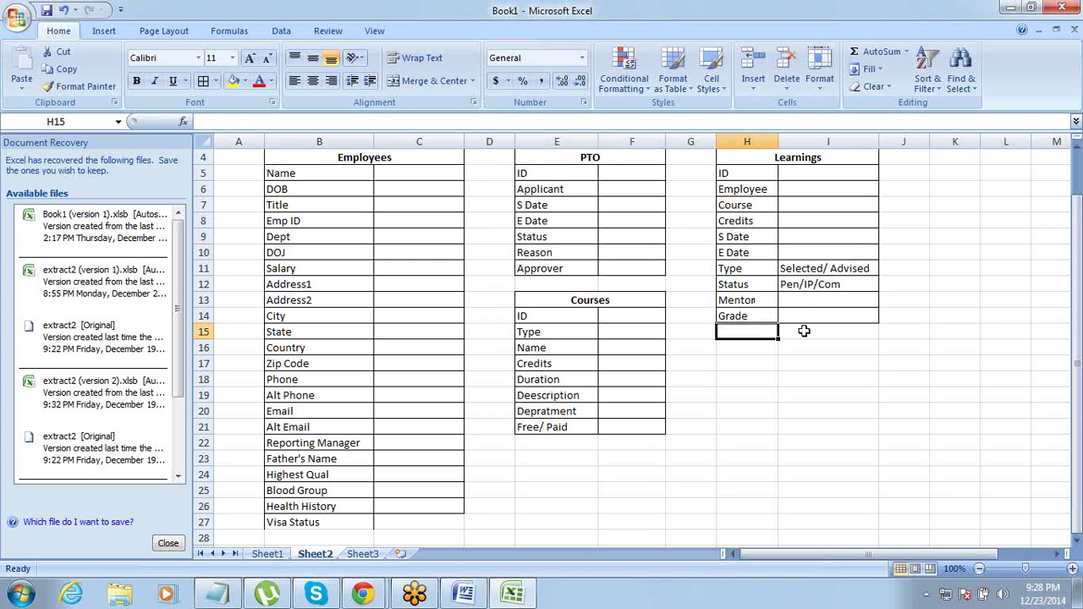
type("Time")
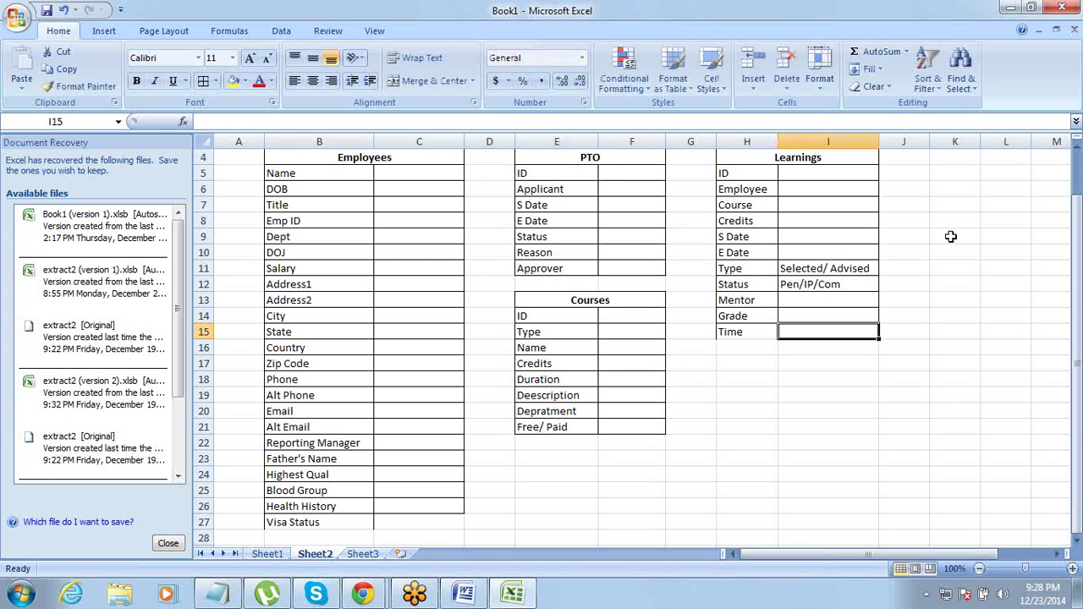
Extend the Learnings table's borders through the Time row so H4:I15 is fully outlined.
key("Up")
key("Up")
key("Up")
key("Up")
key("Up")
key("Up")
key("Up")
scroll(951, 236, "up", 1)
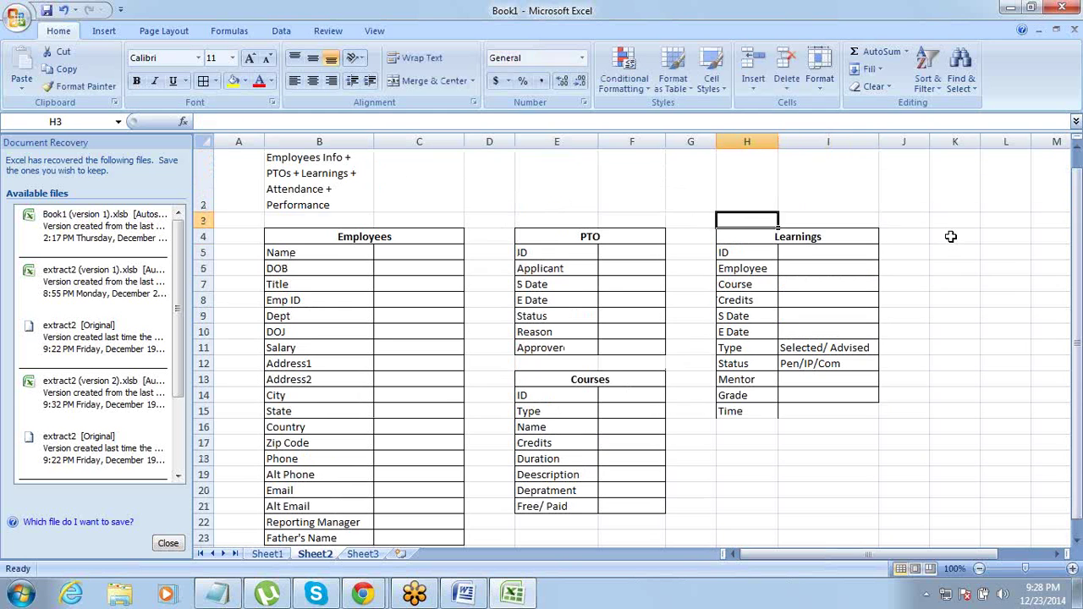
key("Up")
key("Up")
key("Up")
key("Up")
key("shift+Down")
key("shift+Down")
key("shift+Down")
key("shift+Down")
key("shift+Down")
key("shift+Down")
key("shift+Down")
key("shift+Down")
key("shift+Down")
key("shift+Down")
key("shift+Down")
key("shift+Down")
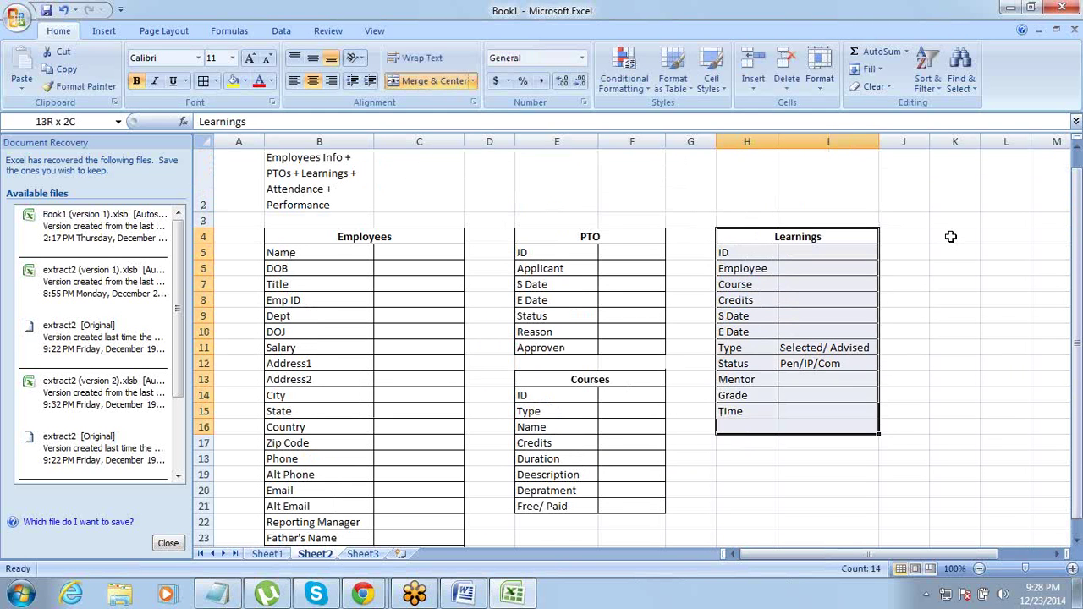
key("shift+Up")
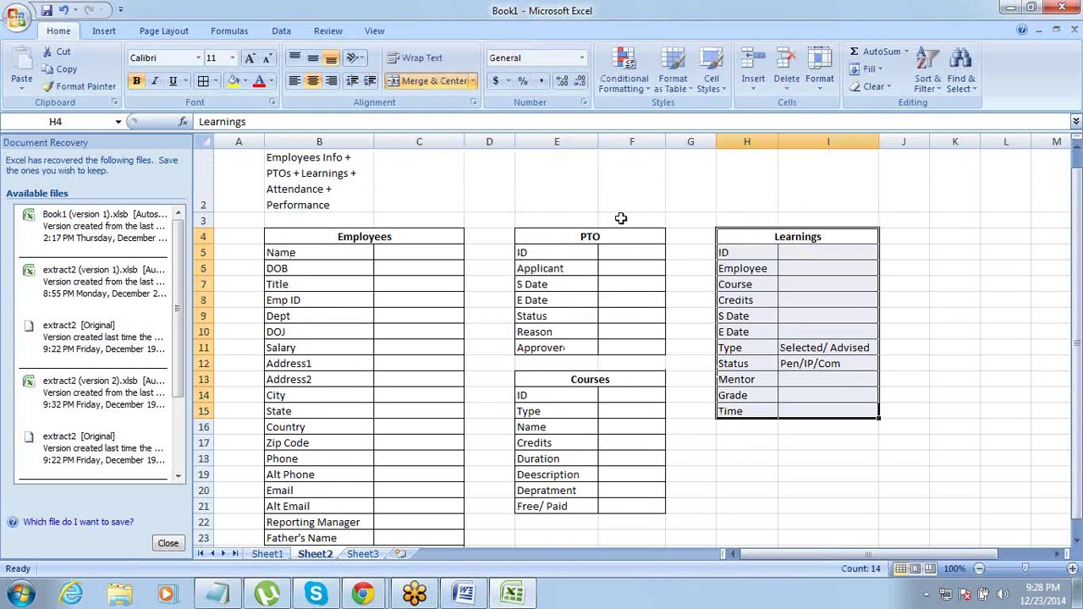
left_click(210, 87)
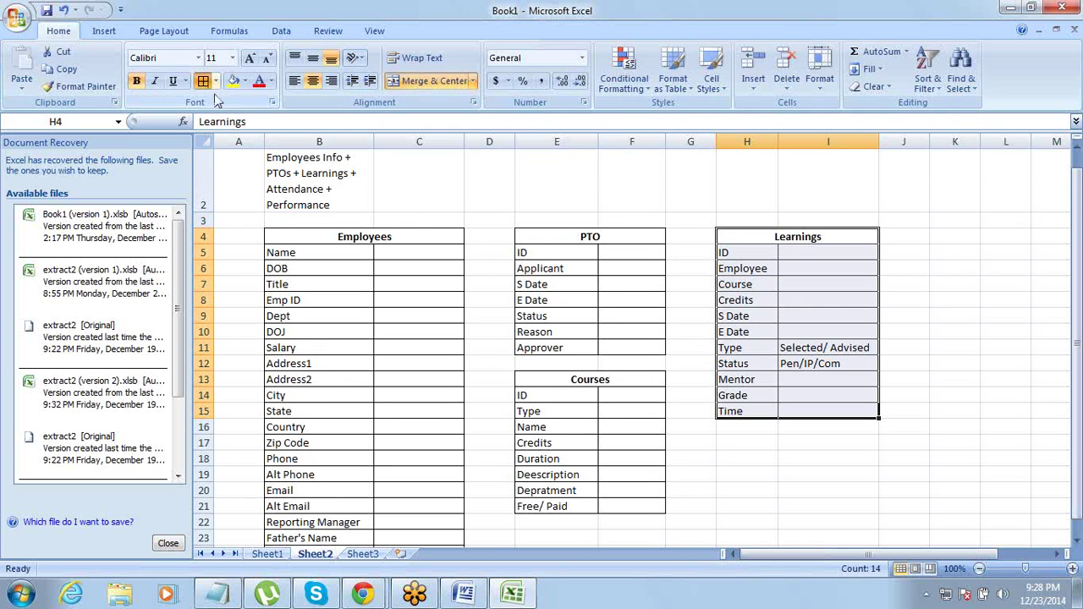
Review the data model notes in Notepad and the field lists of the Employees, PTO, Courses and Learnings tables.
key("alt+Tab")
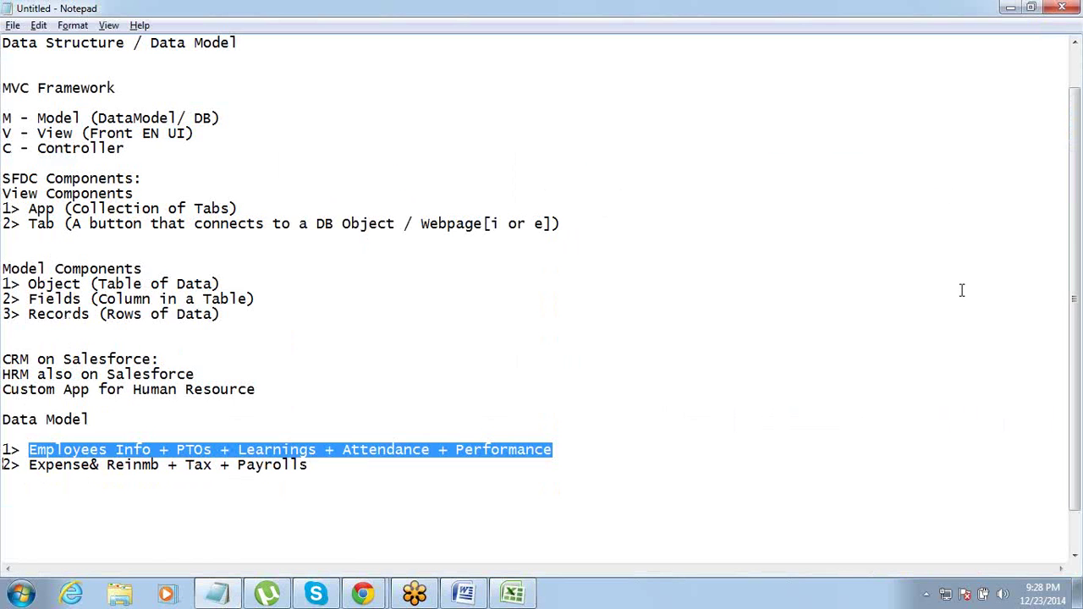
key("alt+Tab")
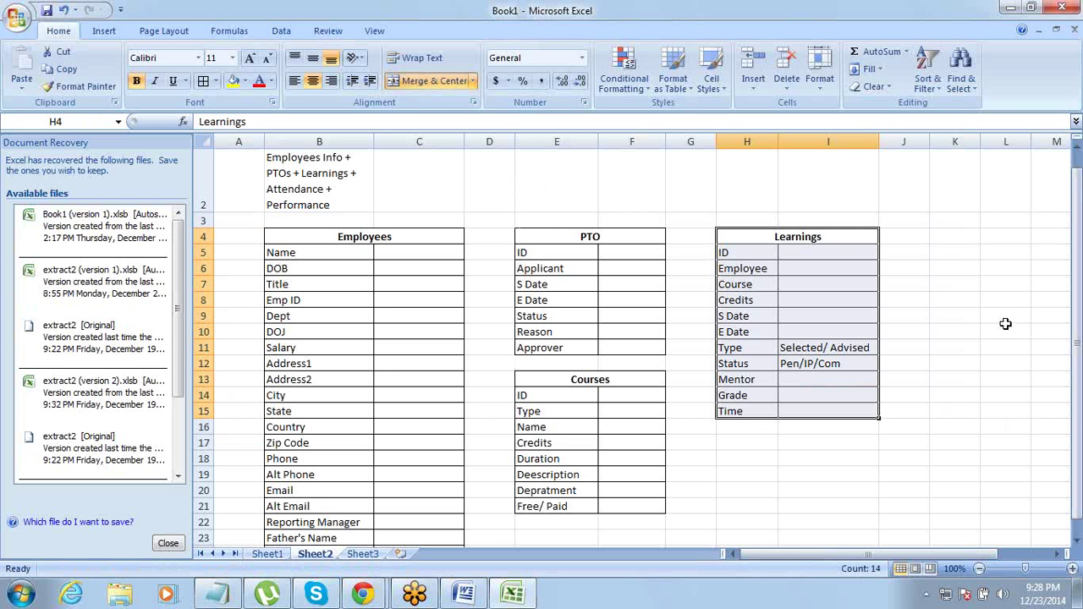
left_click(767, 347)
scroll(777, 333, "down", 1)
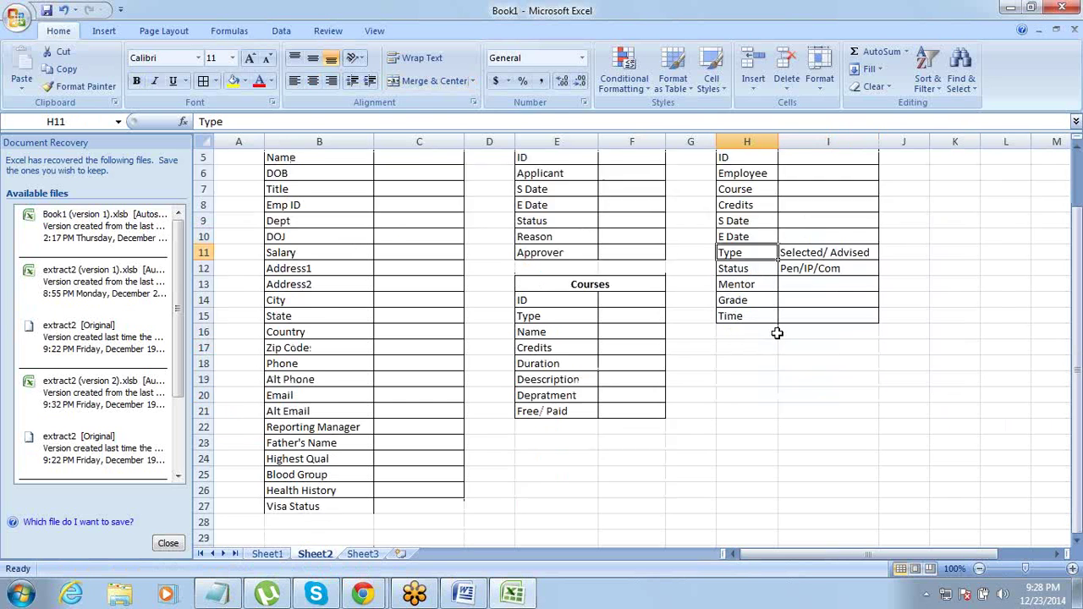
scroll(777, 333, "up", 1)
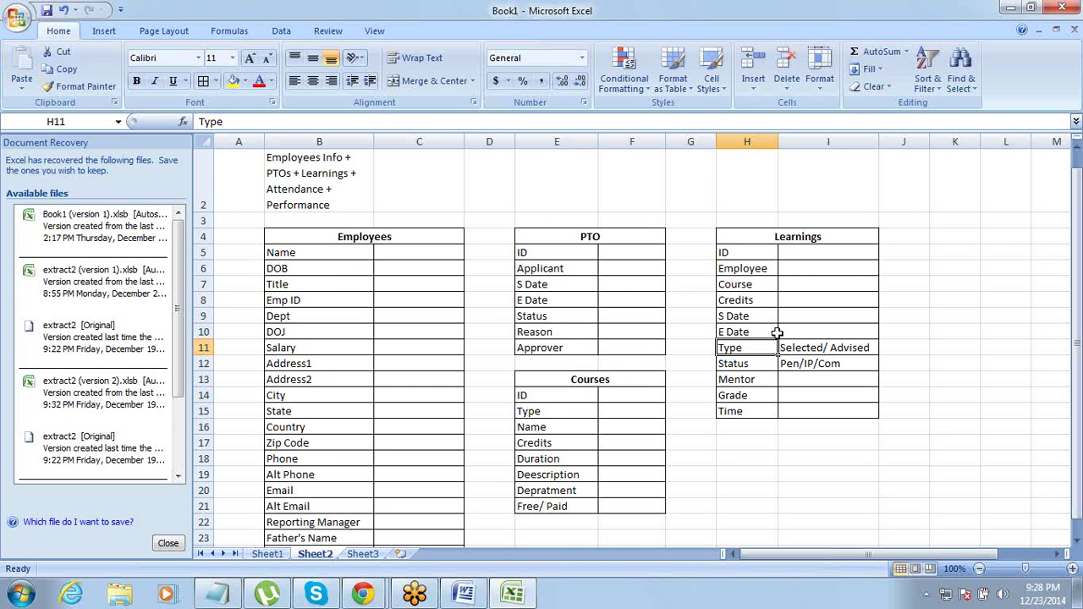
scroll(777, 332, "down", 1)
scroll(777, 333, "up", 1)
scroll(777, 332, "down", 1)
scroll(777, 333, "up", 1)
scroll(777, 333, "down", 1)
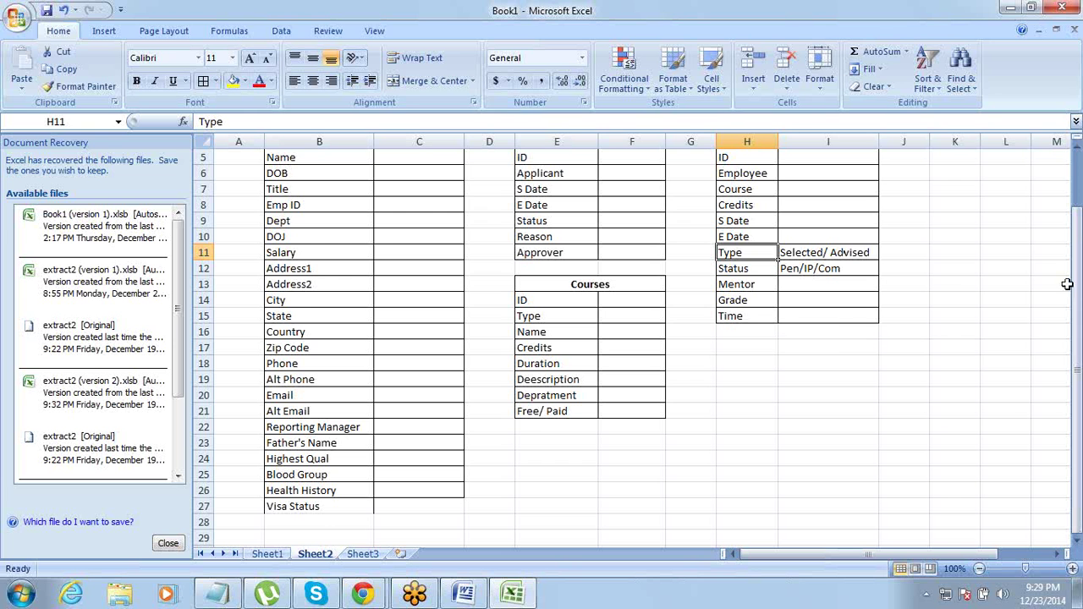
left_click(824, 330)
scroll(900, 330, "up", 2)
scroll(900, 329, "up", 1)
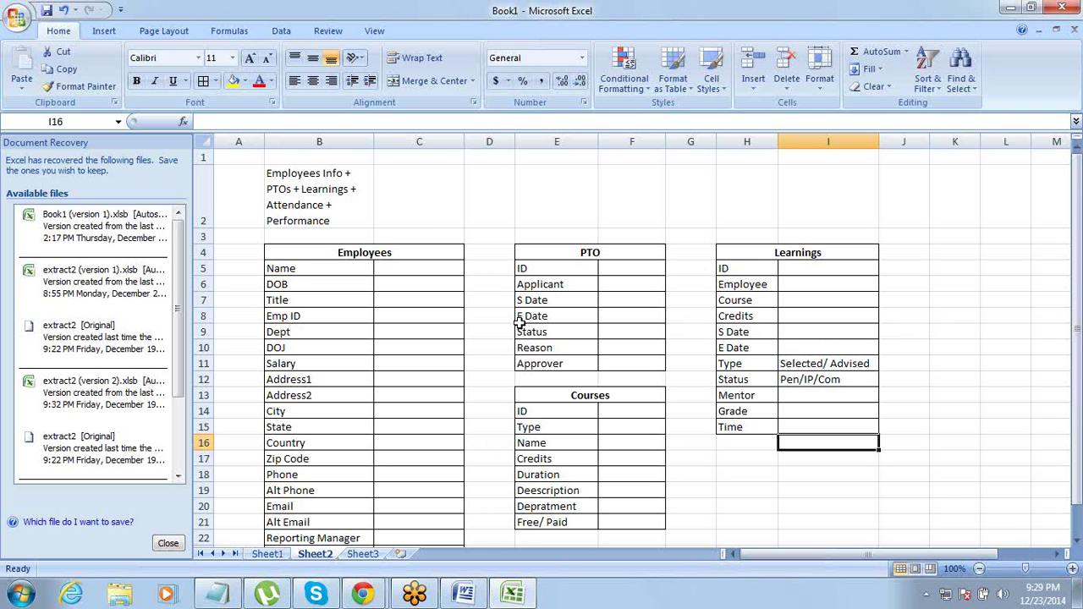
left_click(438, 254)
key("shift+Right")
key("shift+Right")
key("shift+Right")
key("shift+Right")
key("shift+Right")
key("shift+Right")
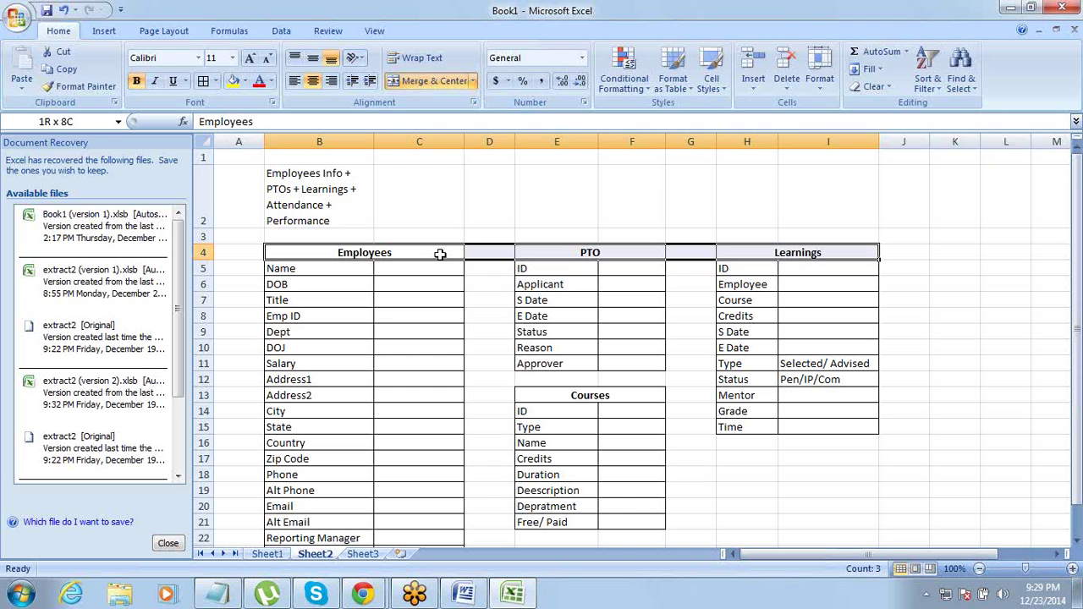
key("Up")
key("Up")
key("shift+Down")
key("Down")
key("Down")
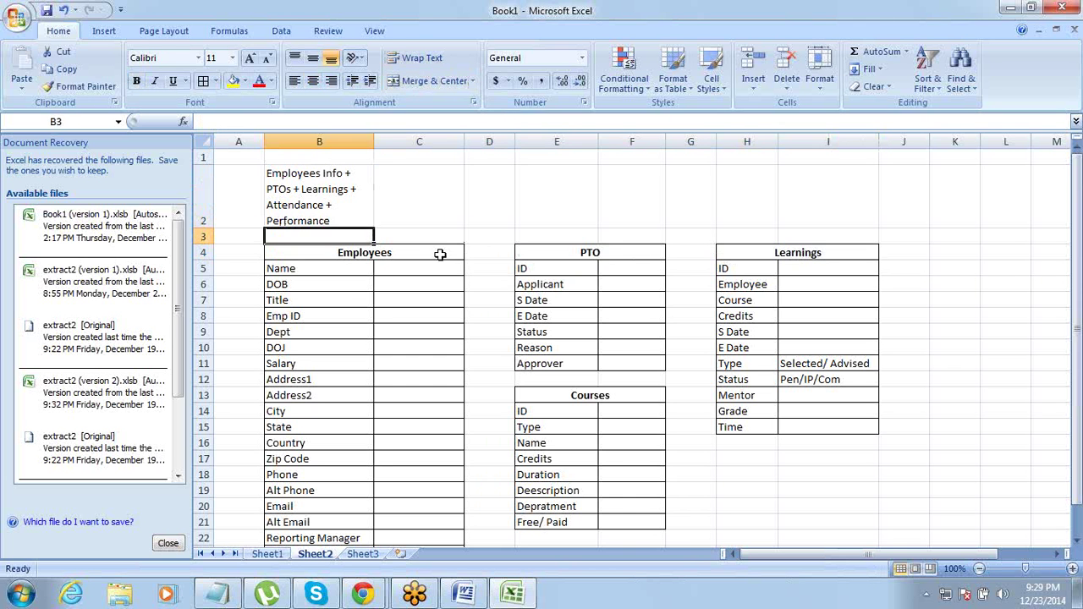
Copy the range B4:I27 containing the Employees, PTO, Courses and Learnings tables.
key("shift+Right")
key("shift+Right")
key("shift+Right")
key("shift+Right")
key("shift+Right")
key("shift+Down")
key("shift+Down")
key("shift+Down")
key("shift+Down")
key("shift+Down")
key("shift+Down")
key("shift+Down")
key("shift+Down")
key("shift+Down")
key("shift+Down")
key("shift+Down")
key("shift+Down")
key("shift+Down")
key("shift+Down")
key("shift+Down")
key("shift+Down")
key("shift+Down")
key("shift+Down")
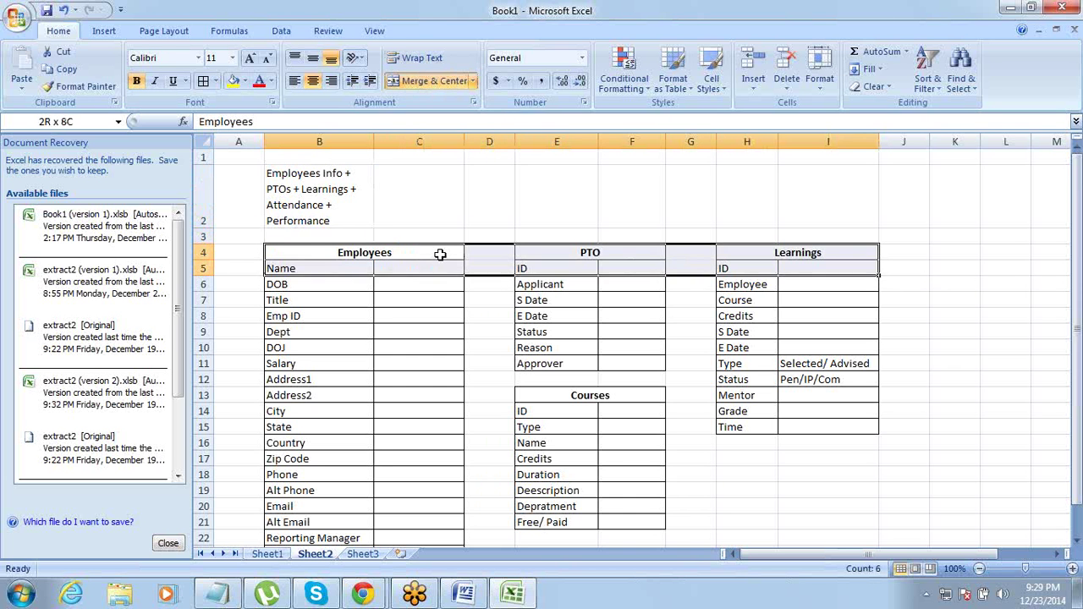
key("shift+Down")
key("shift+Down")
key("shift+Down")
key("shift+Down")
key("shift+Down")
key("shift+Down")
key("shift+Down")
key("shift+Down")
key("shift+Down")
key("shift+Down")
key("shift+Down")
key("shift+Down")
key("shift+Down")
key("shift+Up")
key("shift+Up")
key("shift+Up")
key("shift+Up")
key("shift+Up")
key("shift+Up")
key("shift+Up")
key("shift+Up")
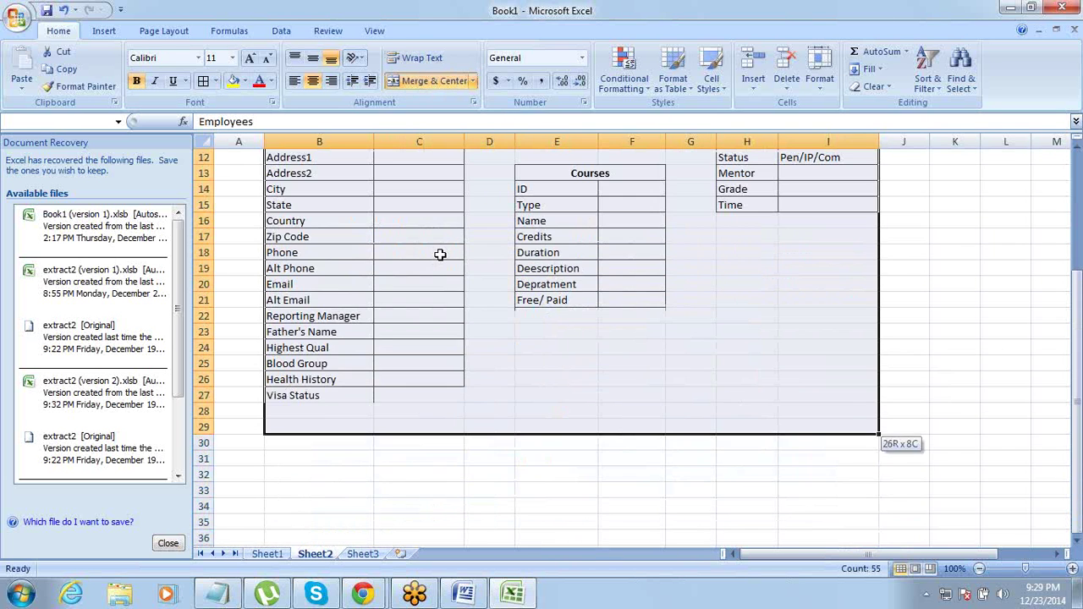
key("ctrl+c")
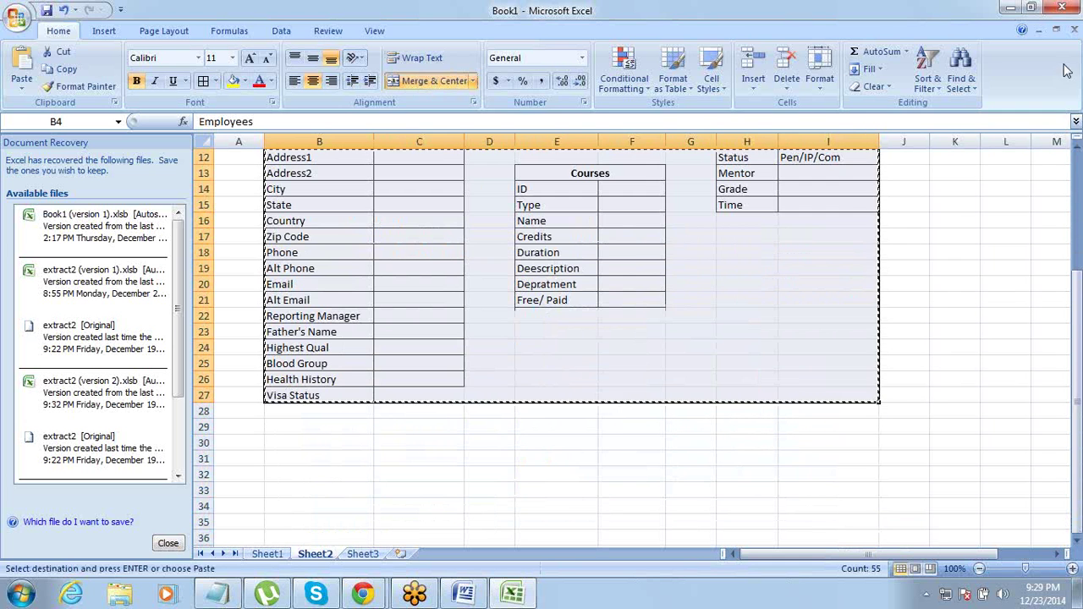
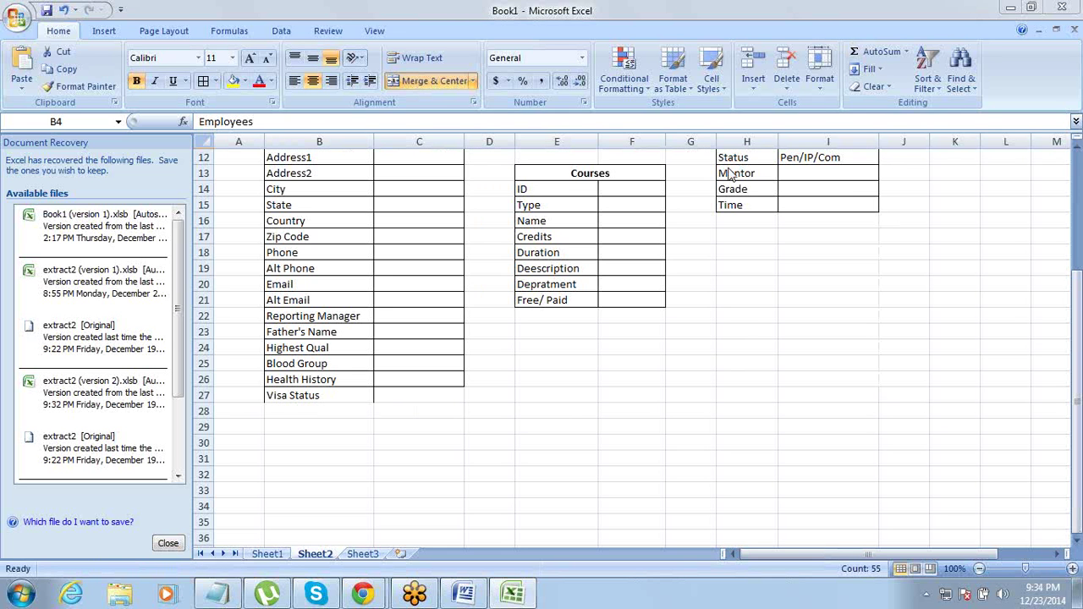
Review the scope note in B2 and the field lists of the four tables, focusing on the Employees fields.
scroll(731, 173, "up", 4)
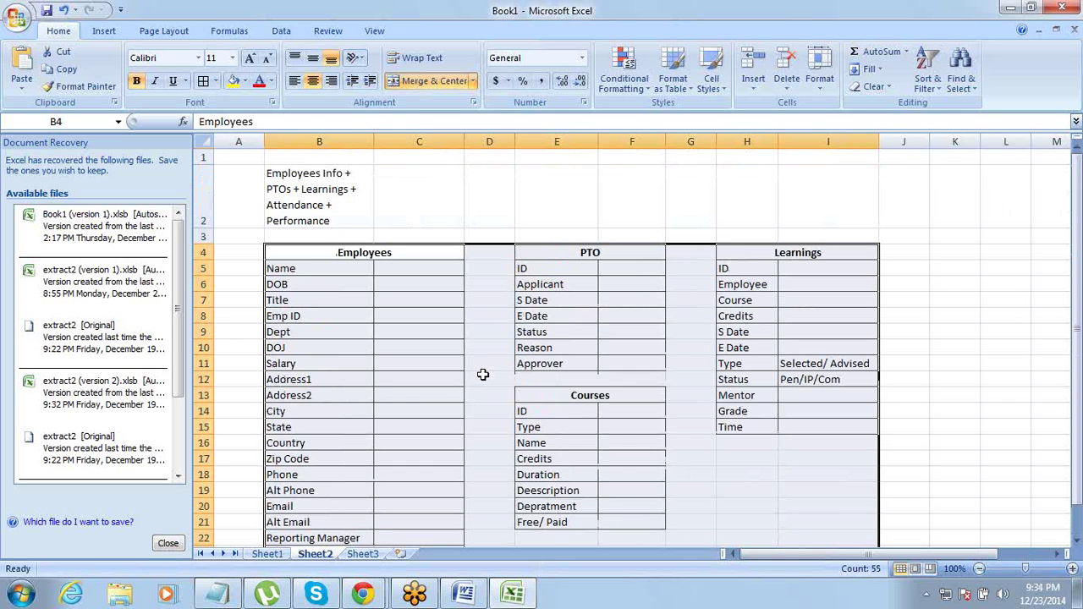
left_click(351, 210)
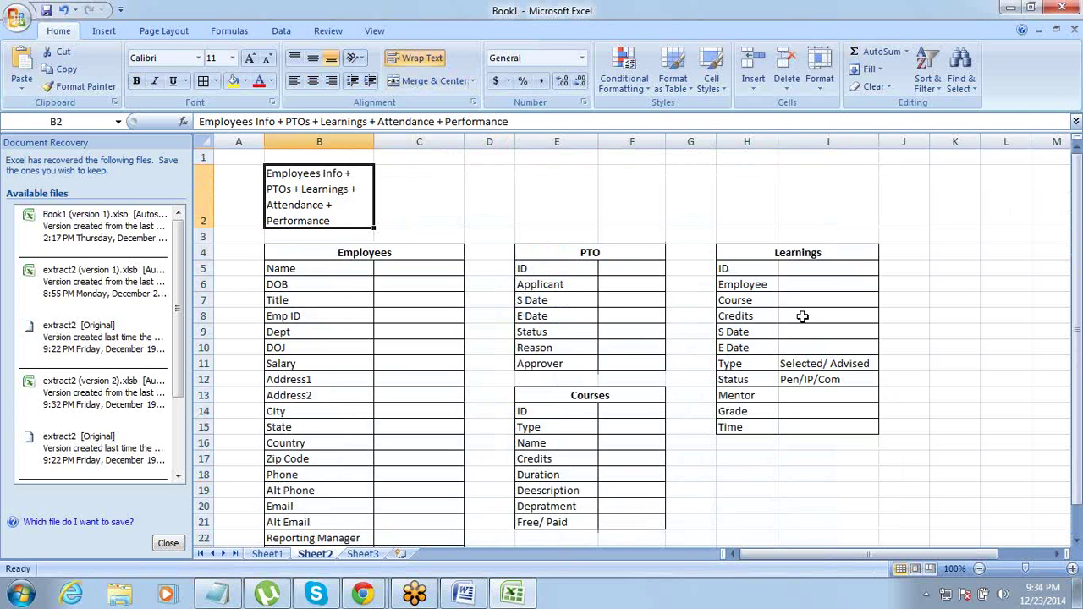
scroll(802, 317, "down", 1)
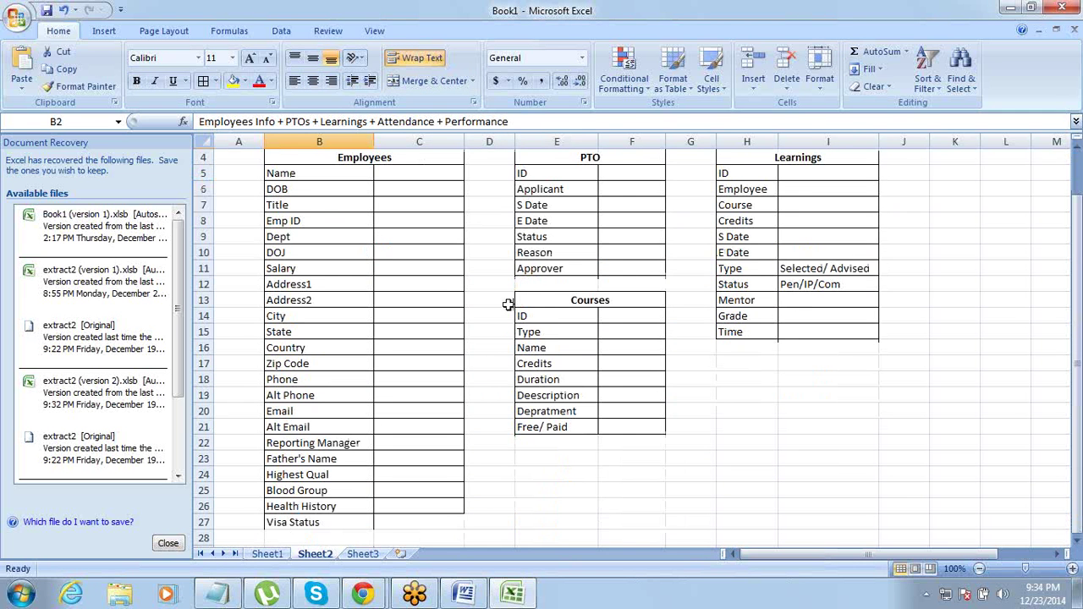
scroll(685, 315, "up", 1)
scroll(709, 317, "down", 1)
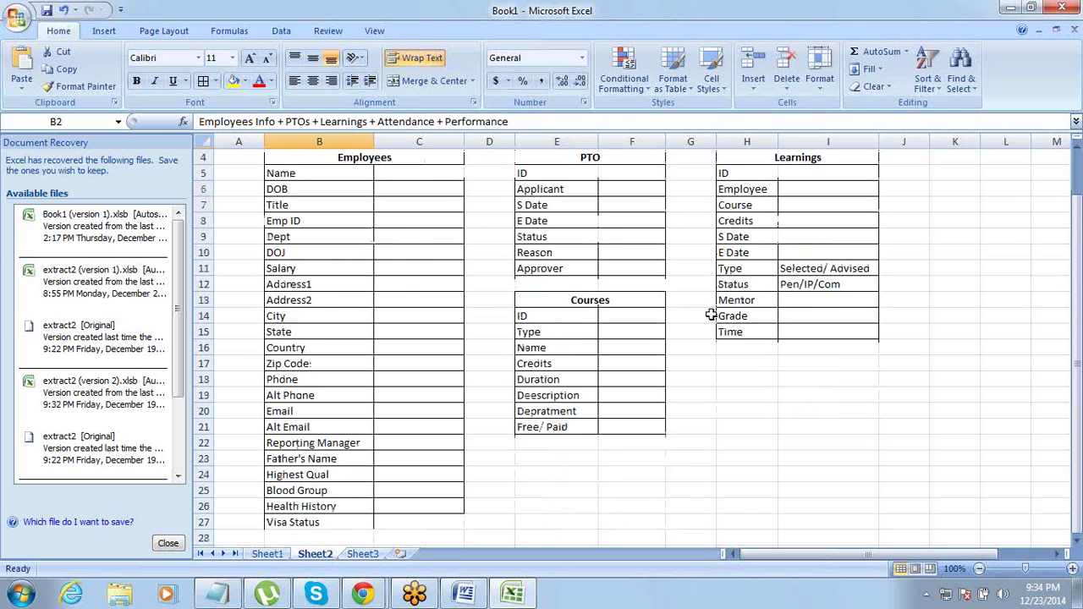
left_click(335, 176)
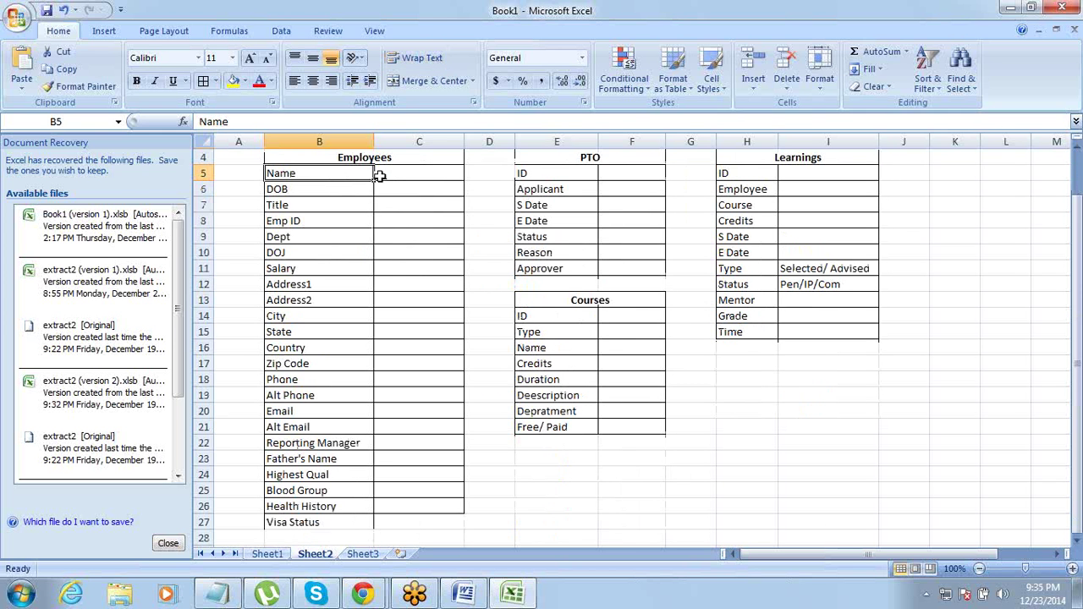
left_click(389, 178)
key("Left")
key("ctrl+shift+Down")
key("Up")
key("Down")
Enter the data types Text, Date and Text for the Employees fields Name, DOB and Title in C5:C7.
left_click(391, 180)
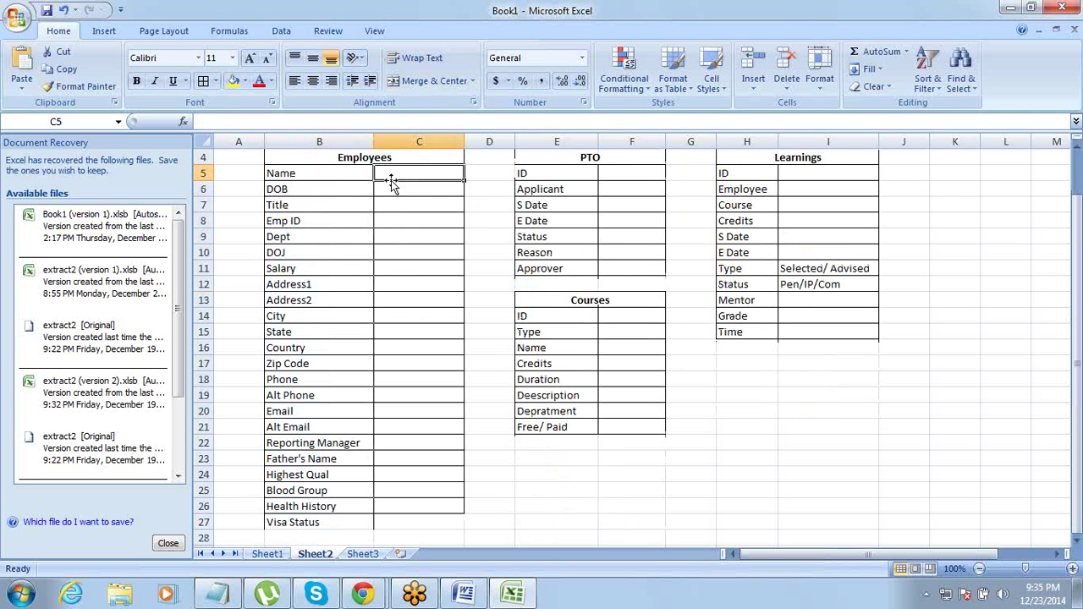
key("Left")
key("Right")
type("T")
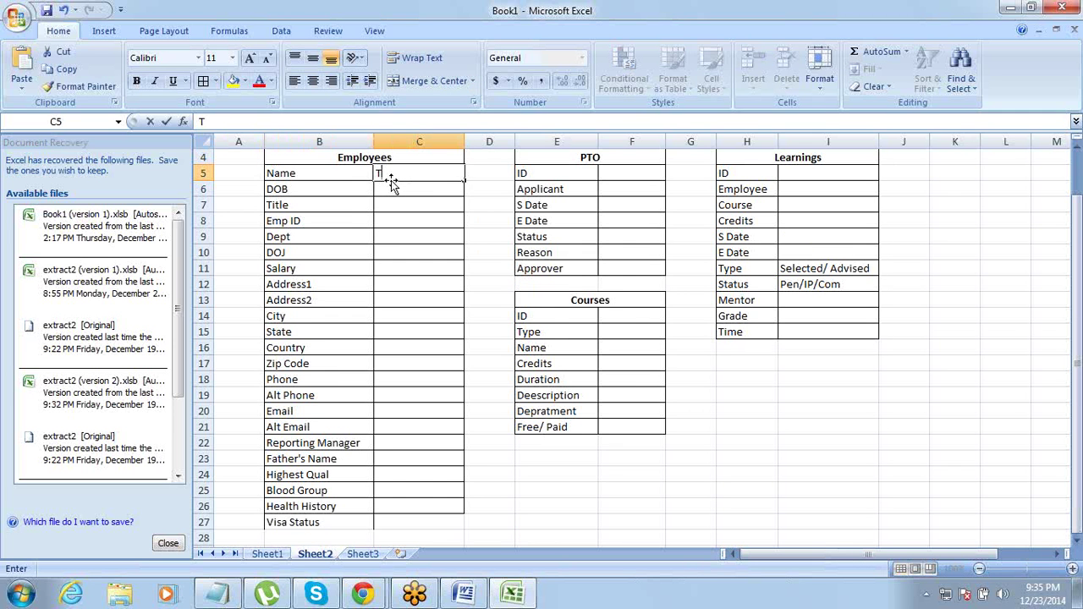
type("ext")
key("Return")
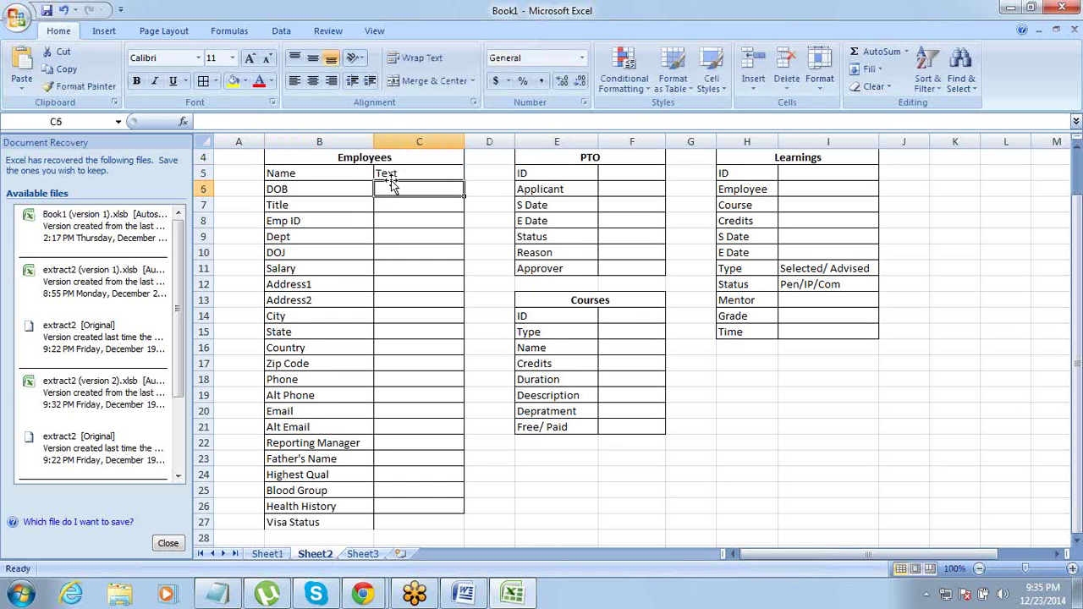
type("Date")
key("Return")
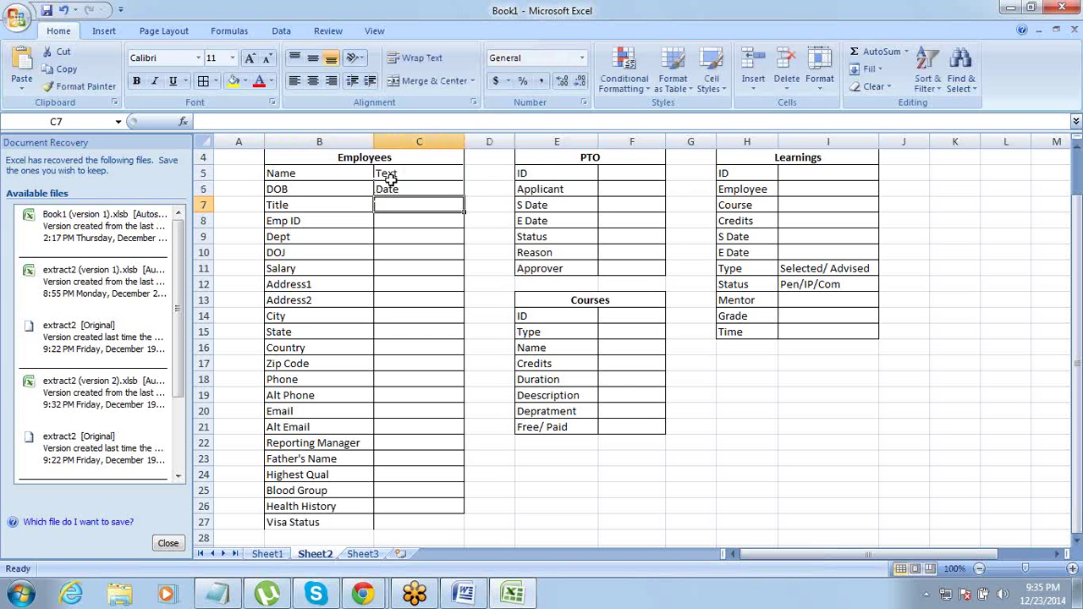
type("Text")
key("Return")
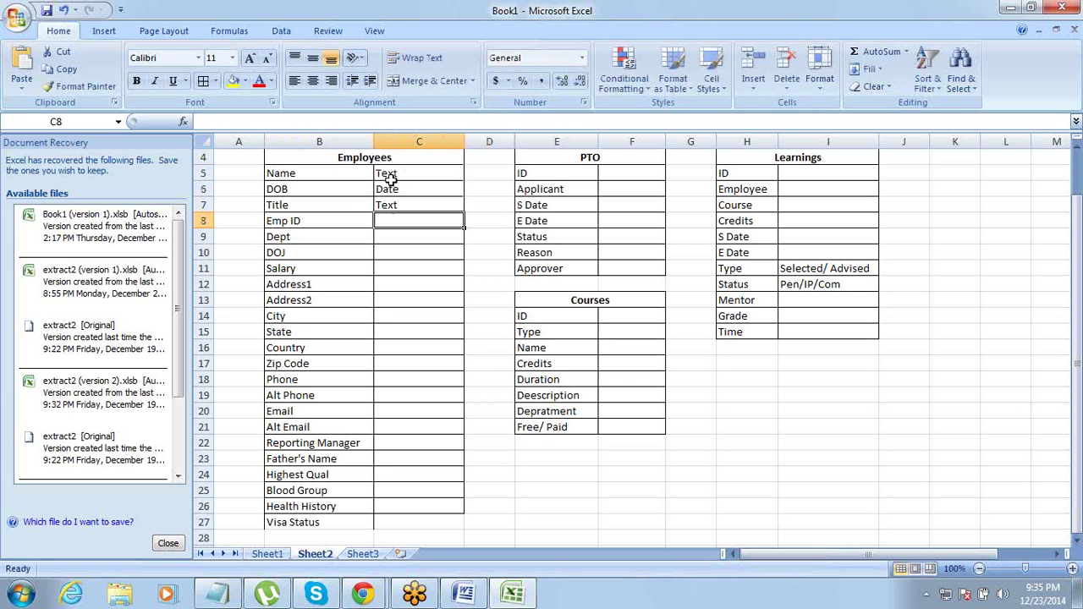
Clear the data types from C5:C7 beside the Employees fields Name, DOB and Title.
key("Up")
left_click_drag(391, 178, 391, 205)
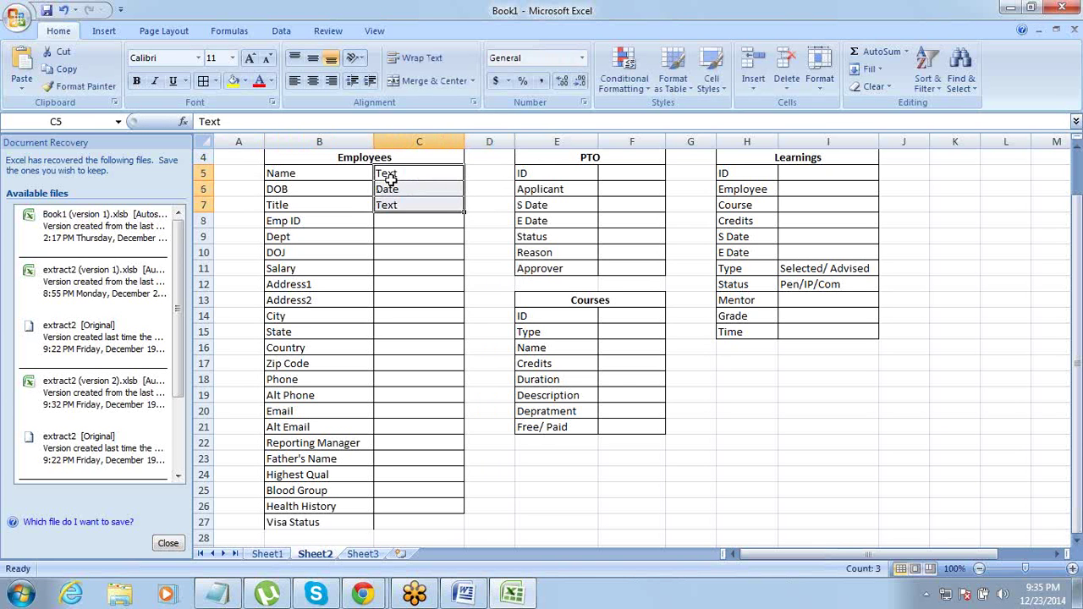
key("Delete")
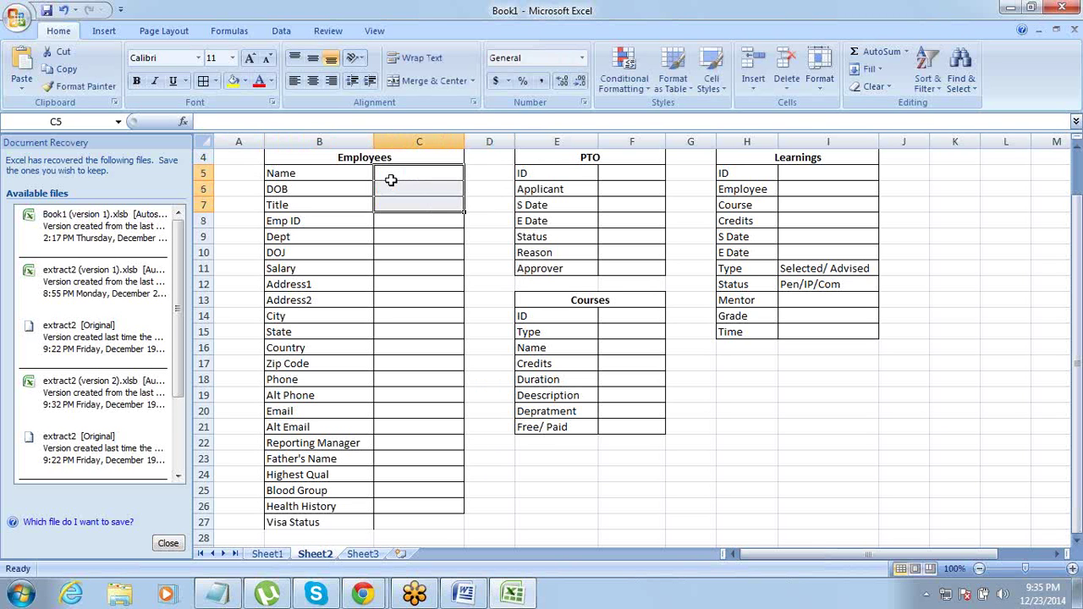
Examine the Employees table's complete field list from Name to Visa Status in B5:B27.
key("Up")
key("Up")
key("Up")
key("Up")
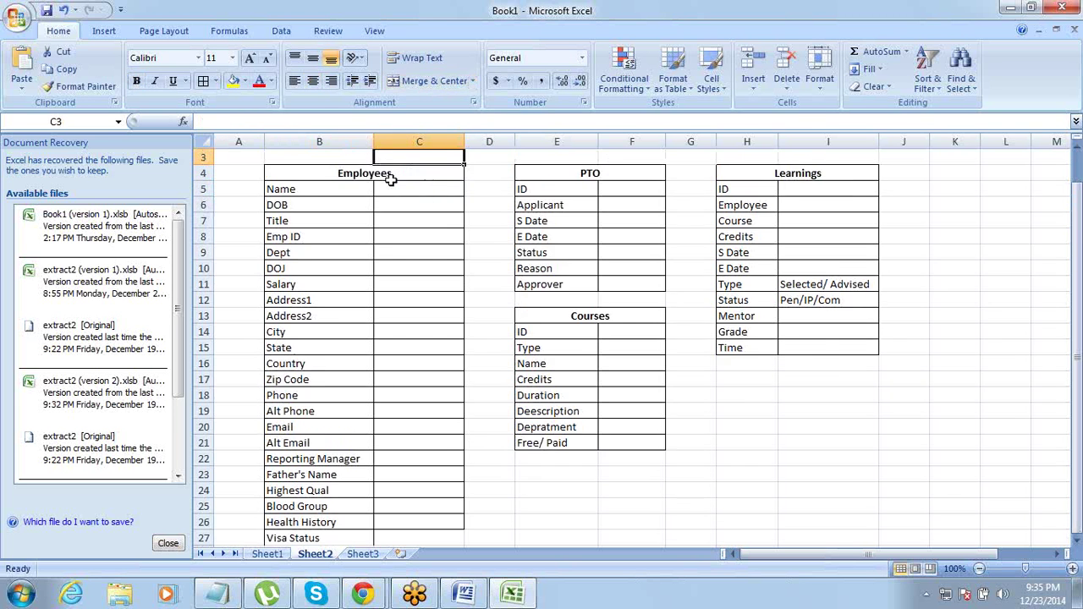
key("Down")
key("Down")
key("Down")
key("Down")
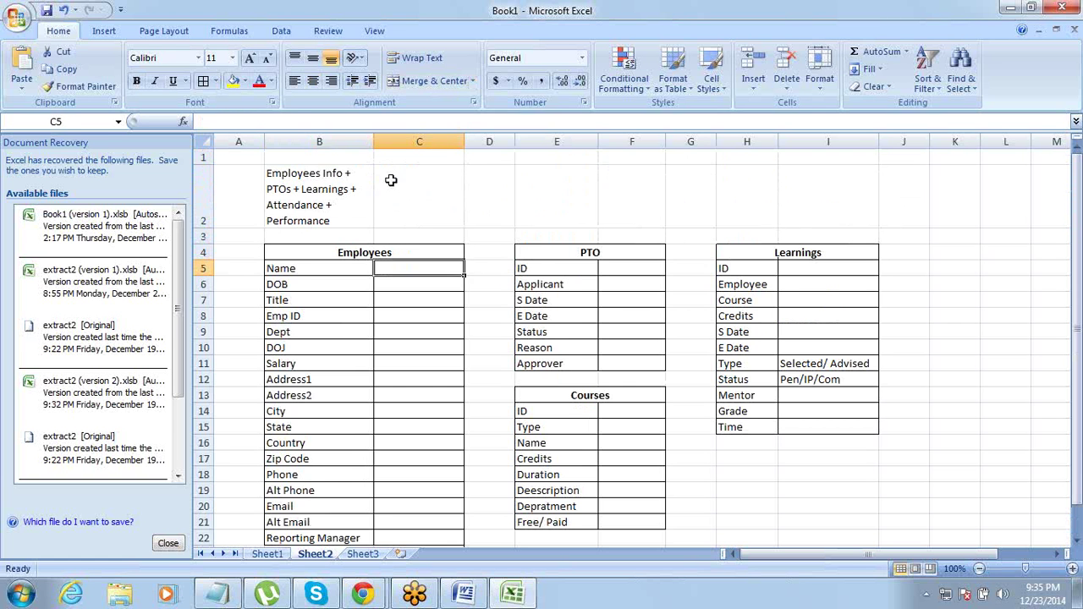
key("Left")
key("ctrl+shift+Down")
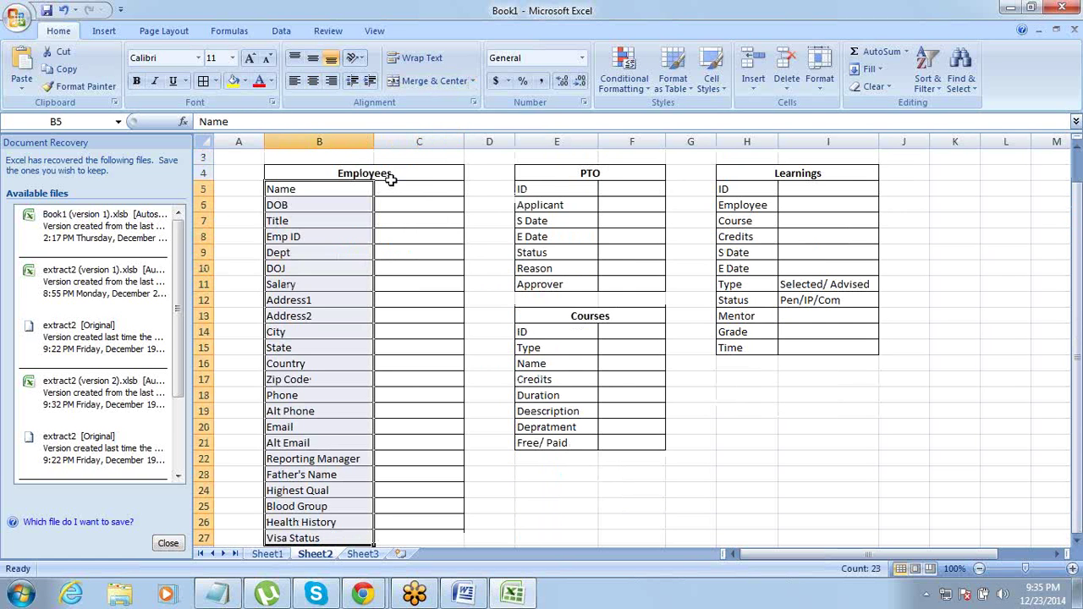
key("Up")
key("Up")
key("Up")
key("Up")
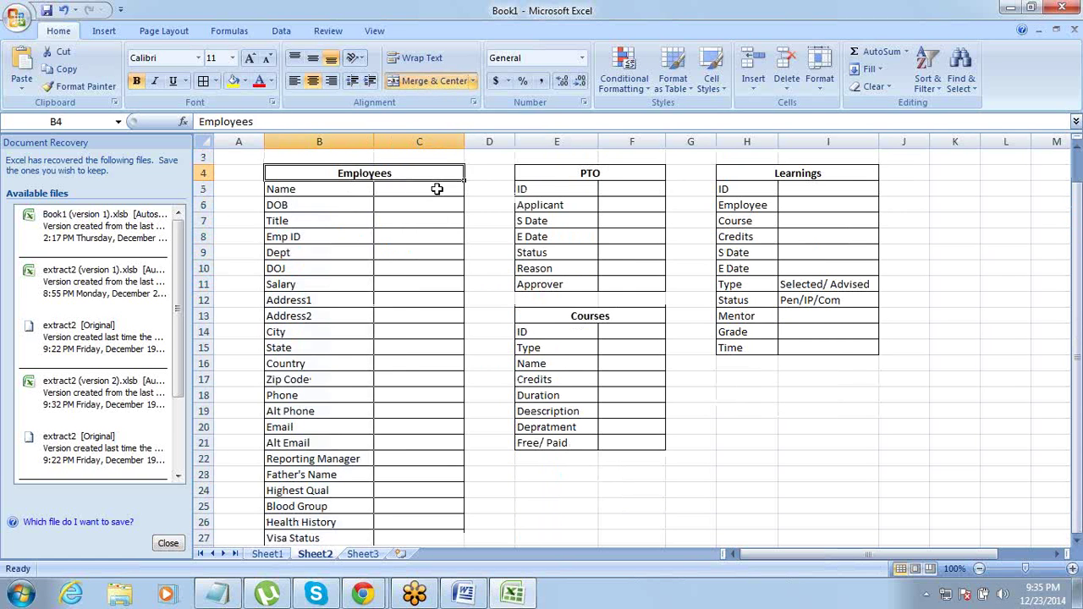